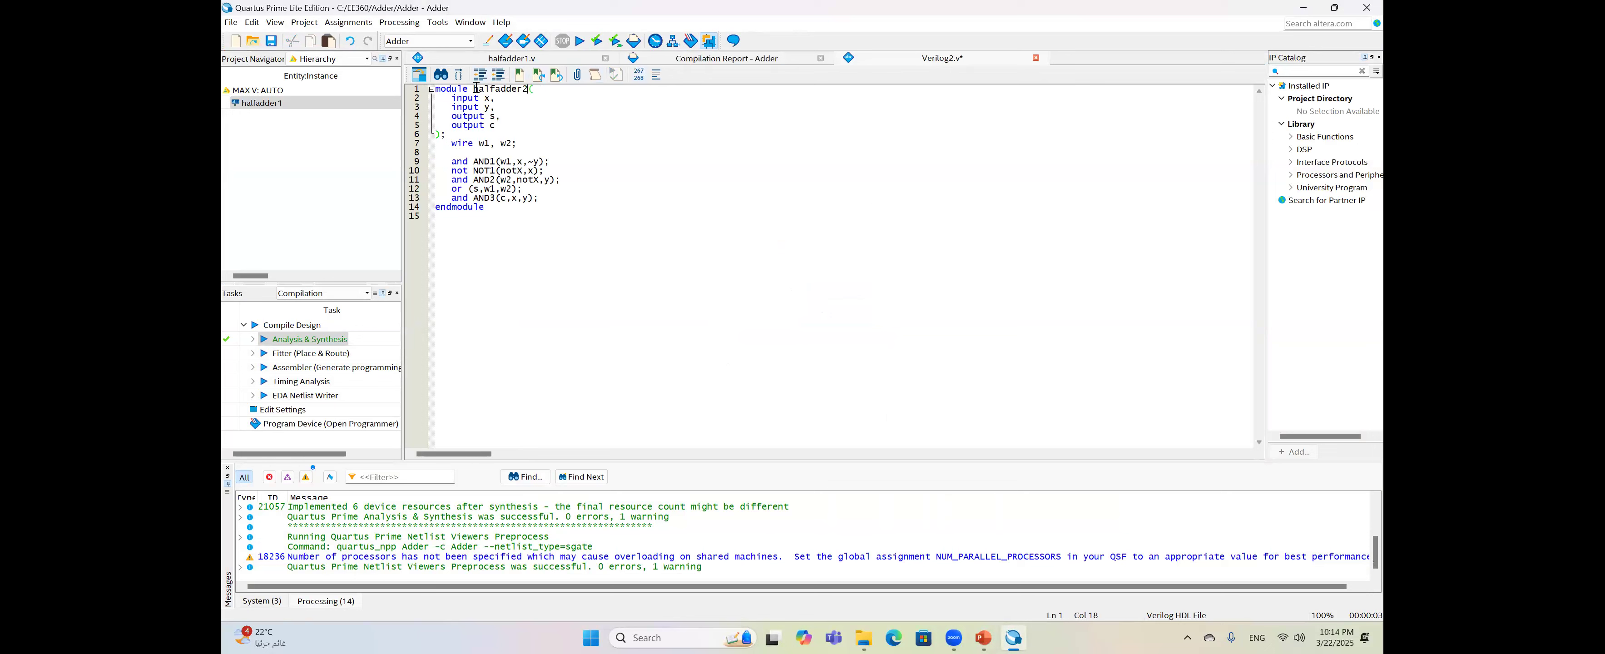
- Save the new Verilog code as halfadder2.v, named after its module
left_click_drag(475, 88, 526, 89)
left_click(272, 41)
type("halfadder2")
left_click(1105, 480)
- Make halfadder2 the top-level entity in project settings and run Analysis & Synthesis
left_click(340, 108)
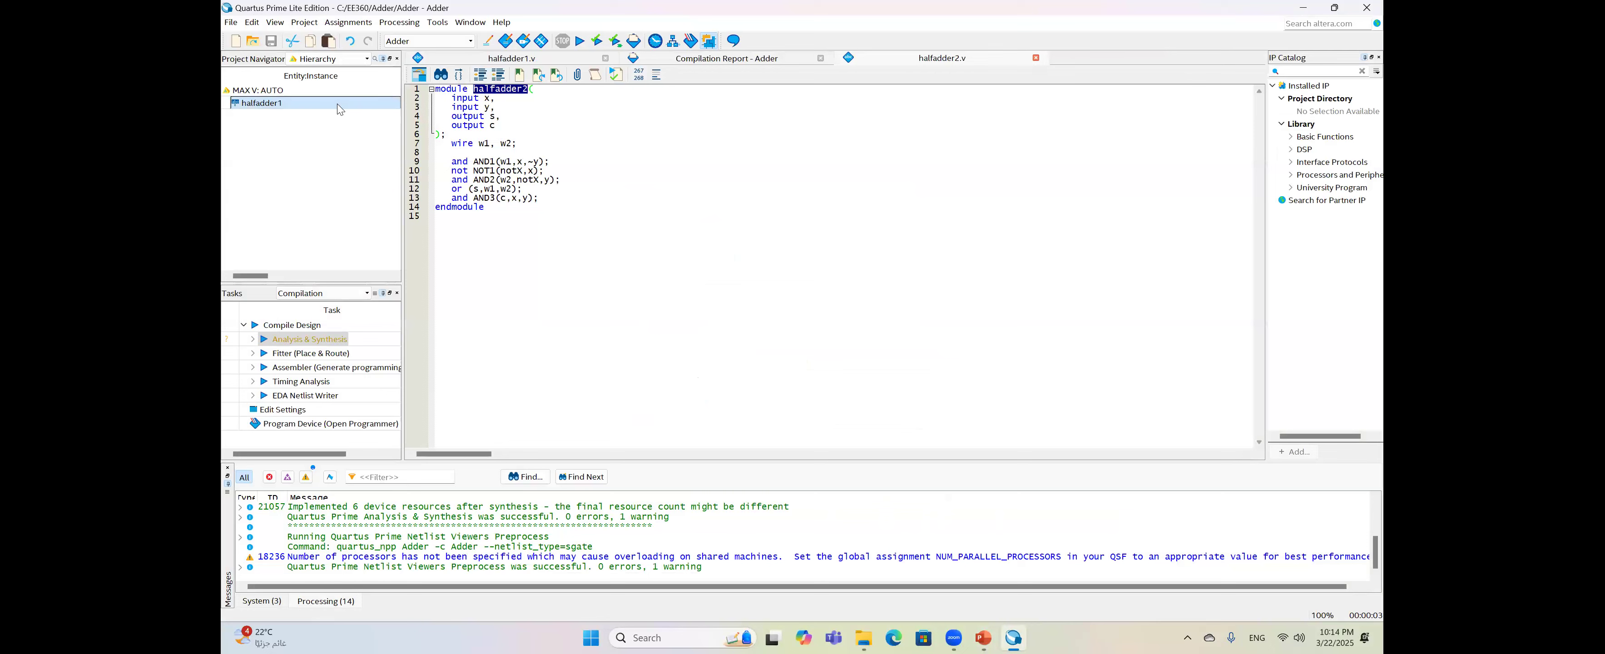
right_click(341, 109)
left_click(364, 113)
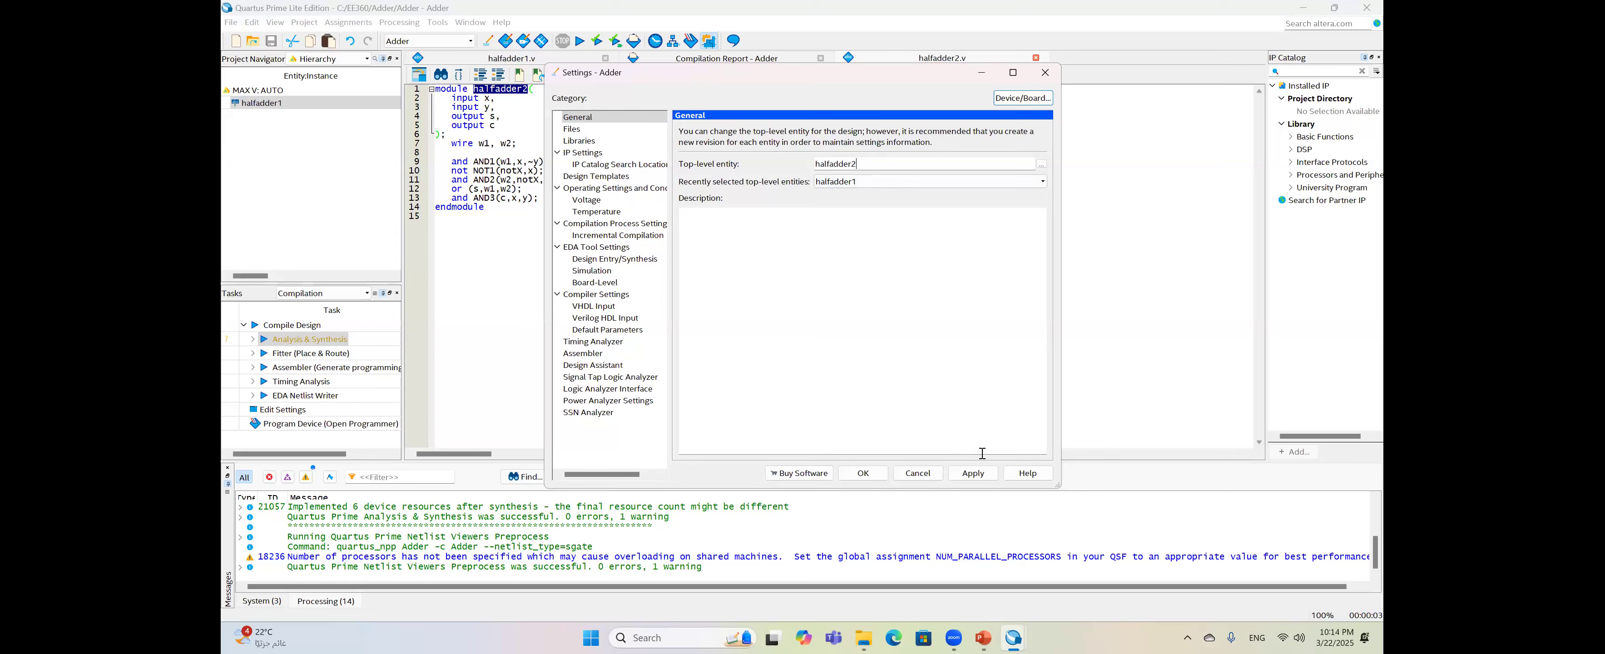
left_click(973, 473)
left_click(863, 473)
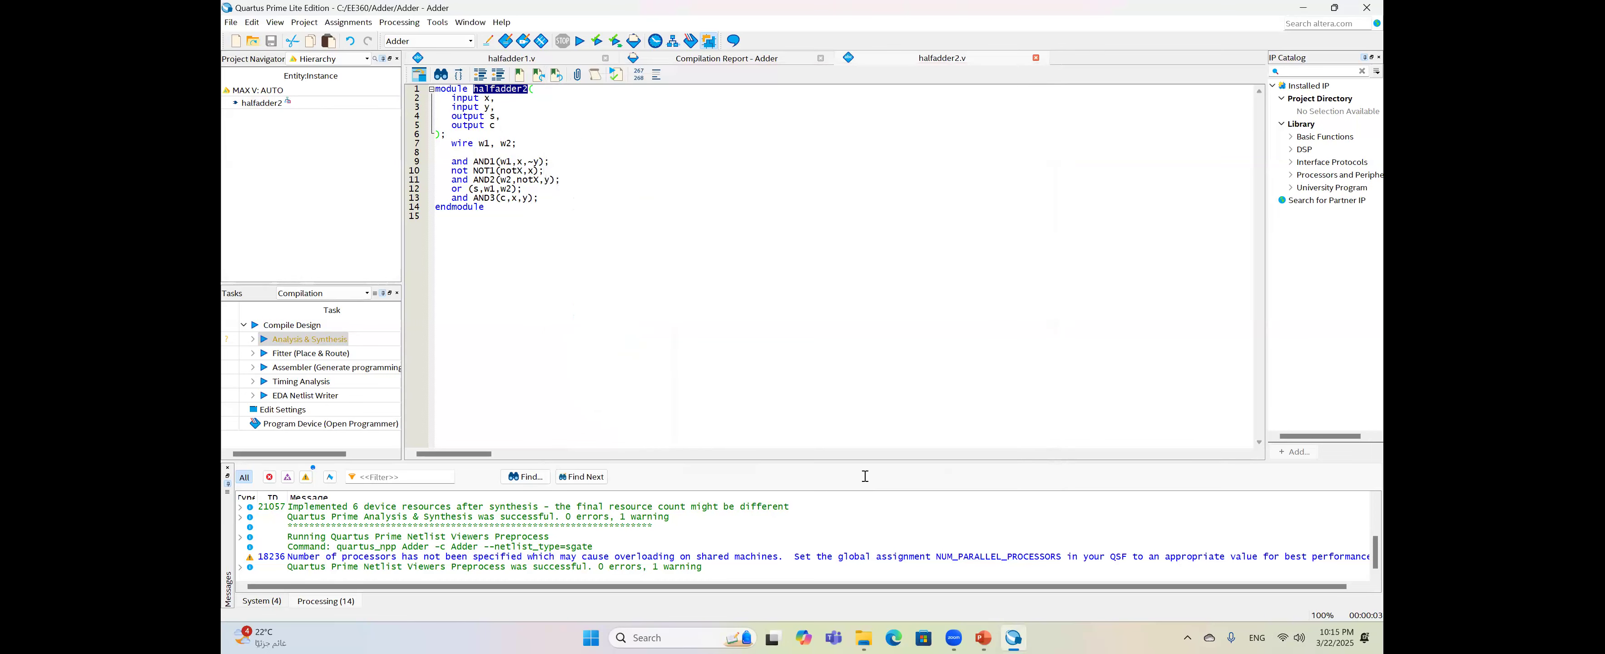
double_click(316, 341)
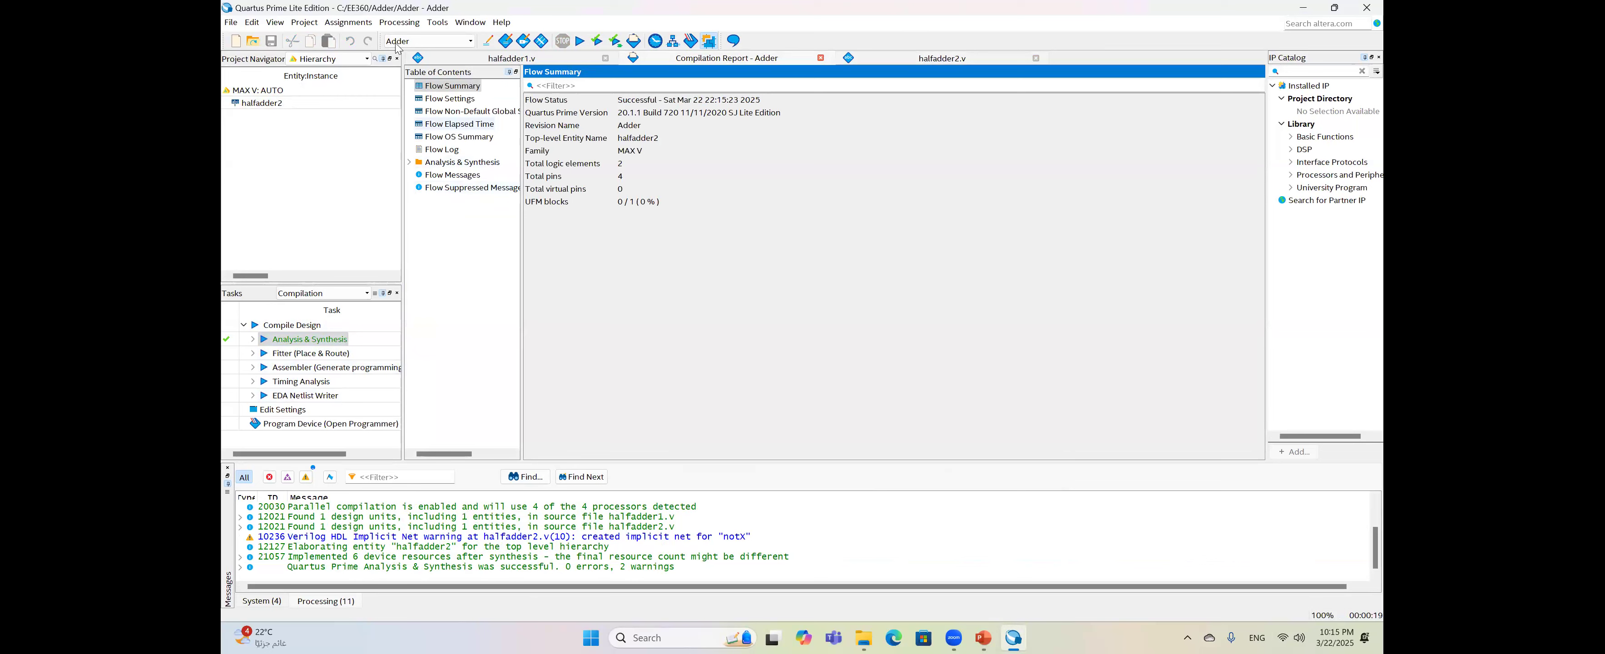
left_click(444, 22)
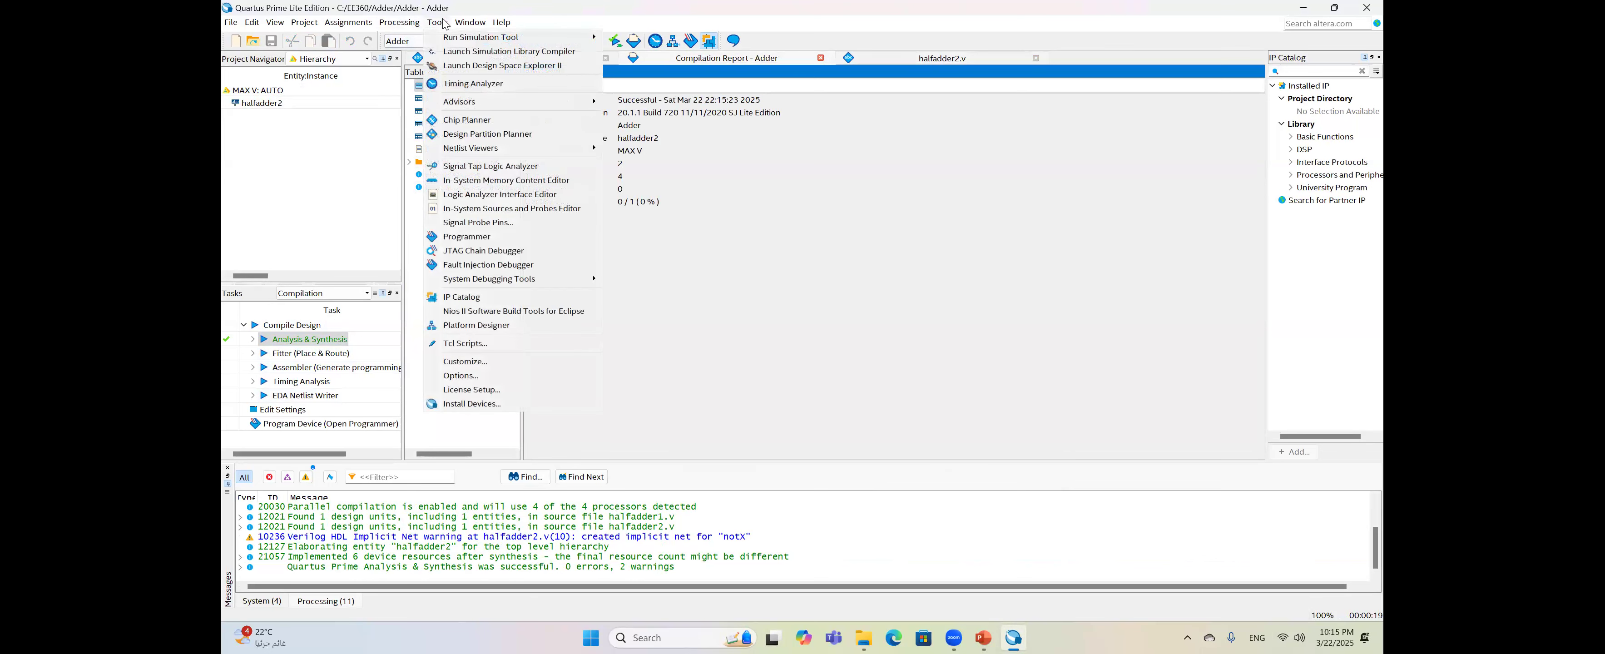
mouse_move(486, 153)
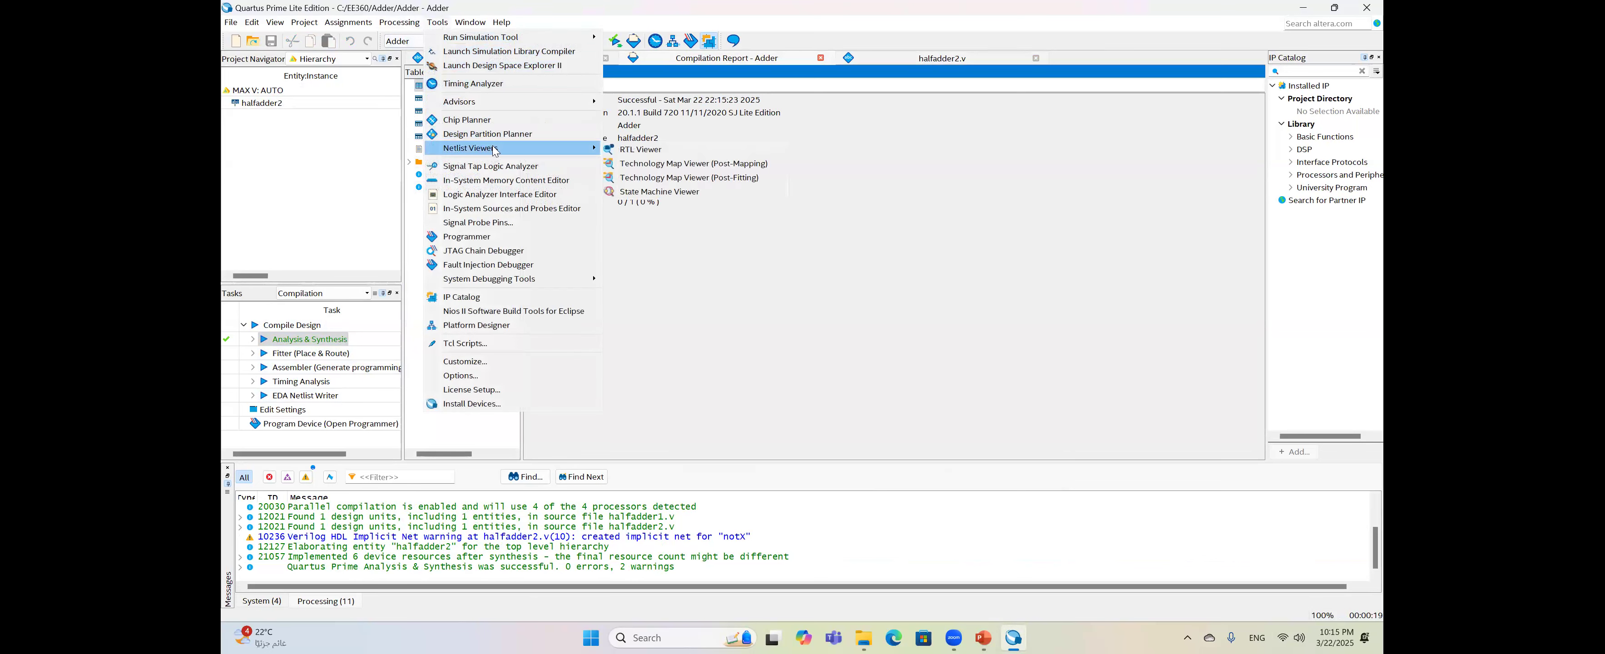
left_click(624, 151)
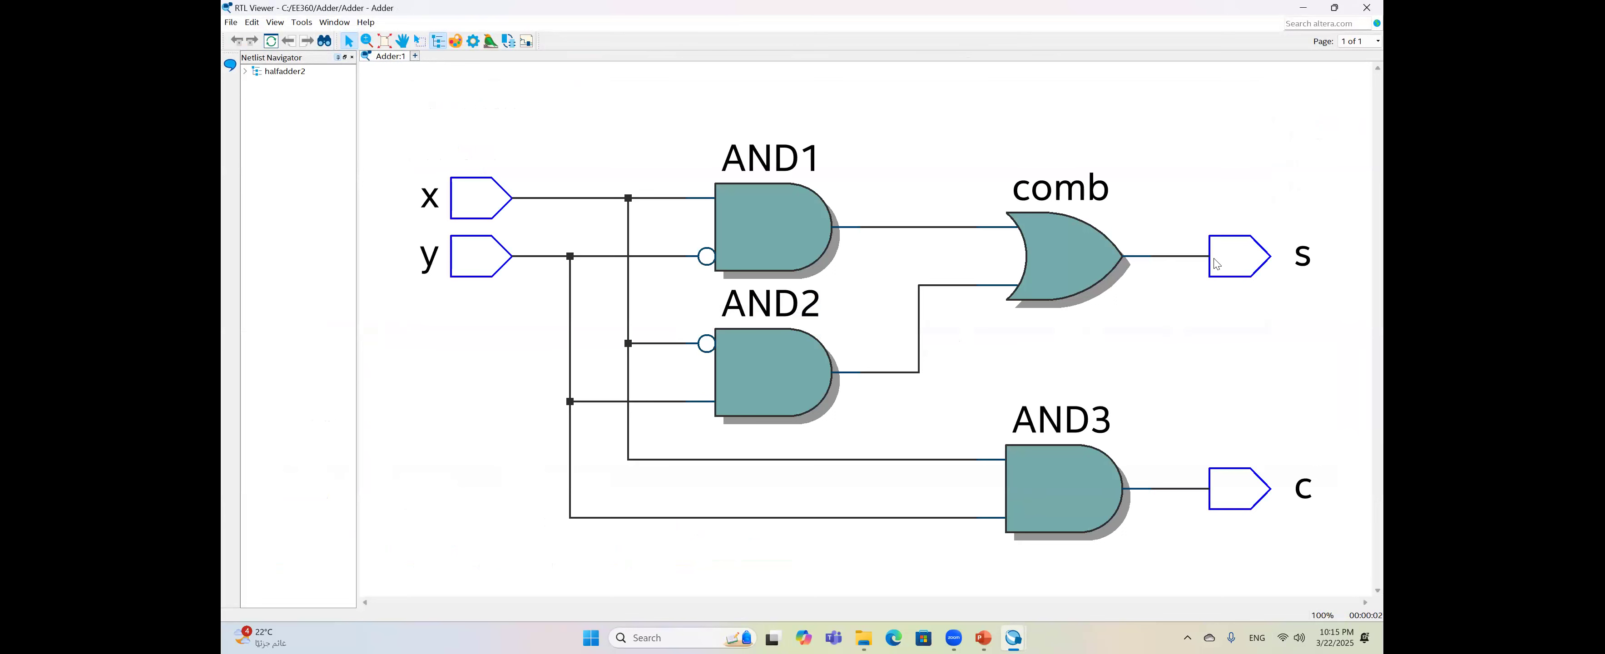
left_click(1368, 7)
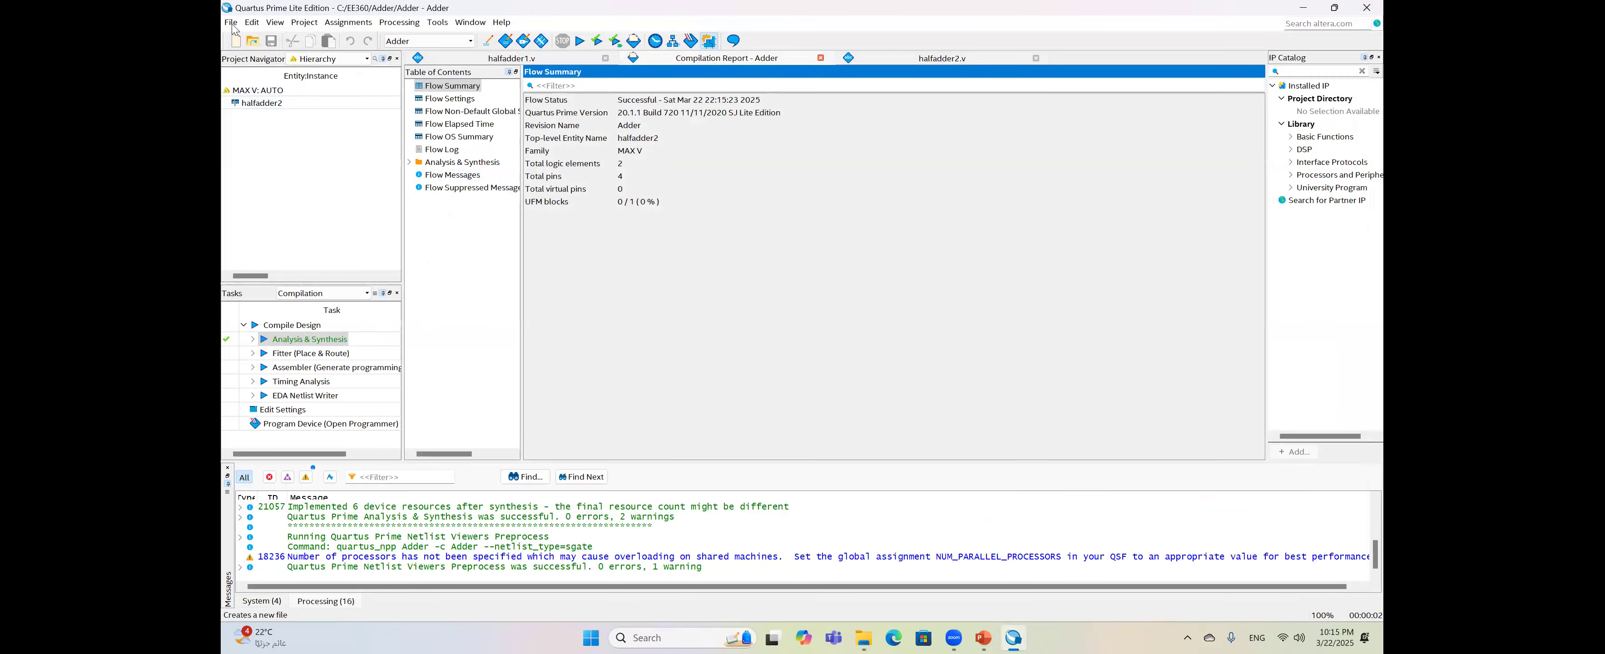
- Create a new University Program VWF waveform file
left_click(231, 22)
left_click(250, 39)
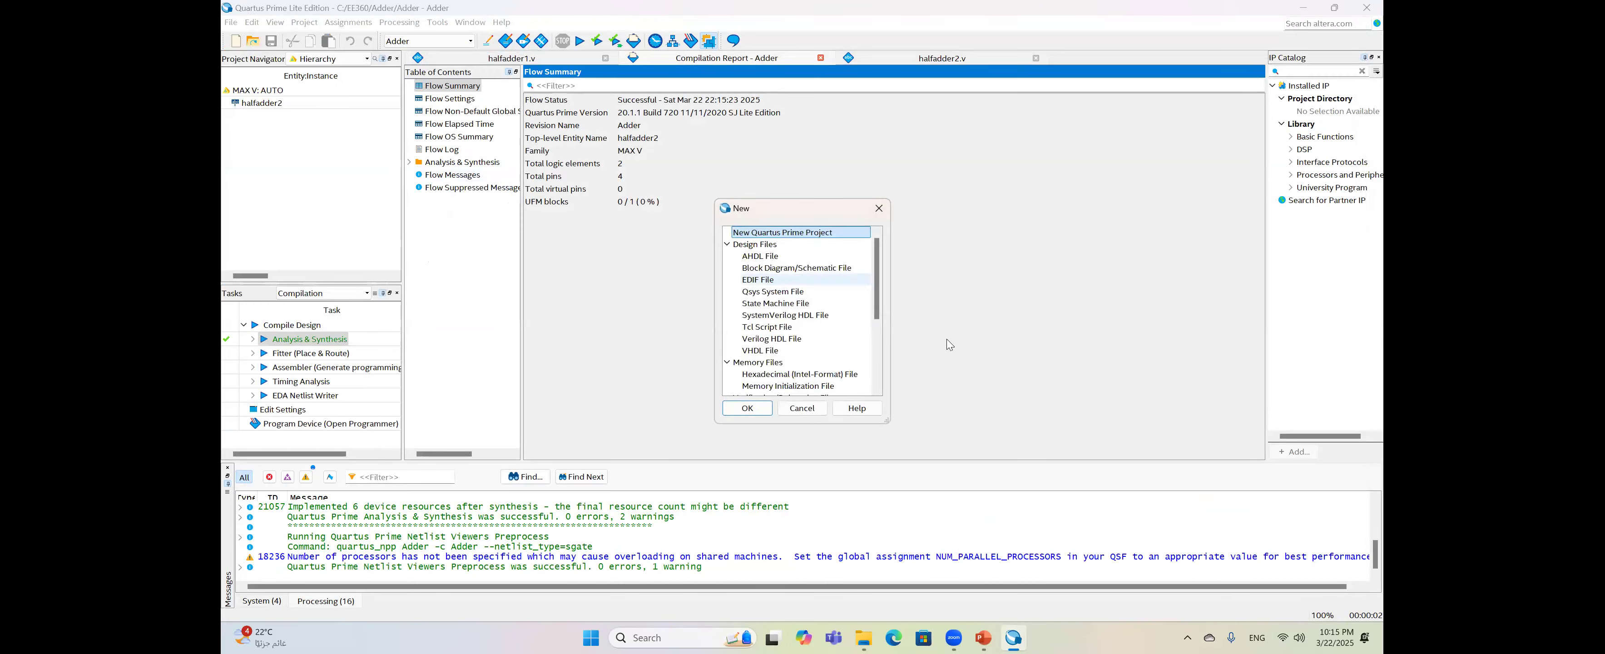
scroll(810, 344, "down", 2)
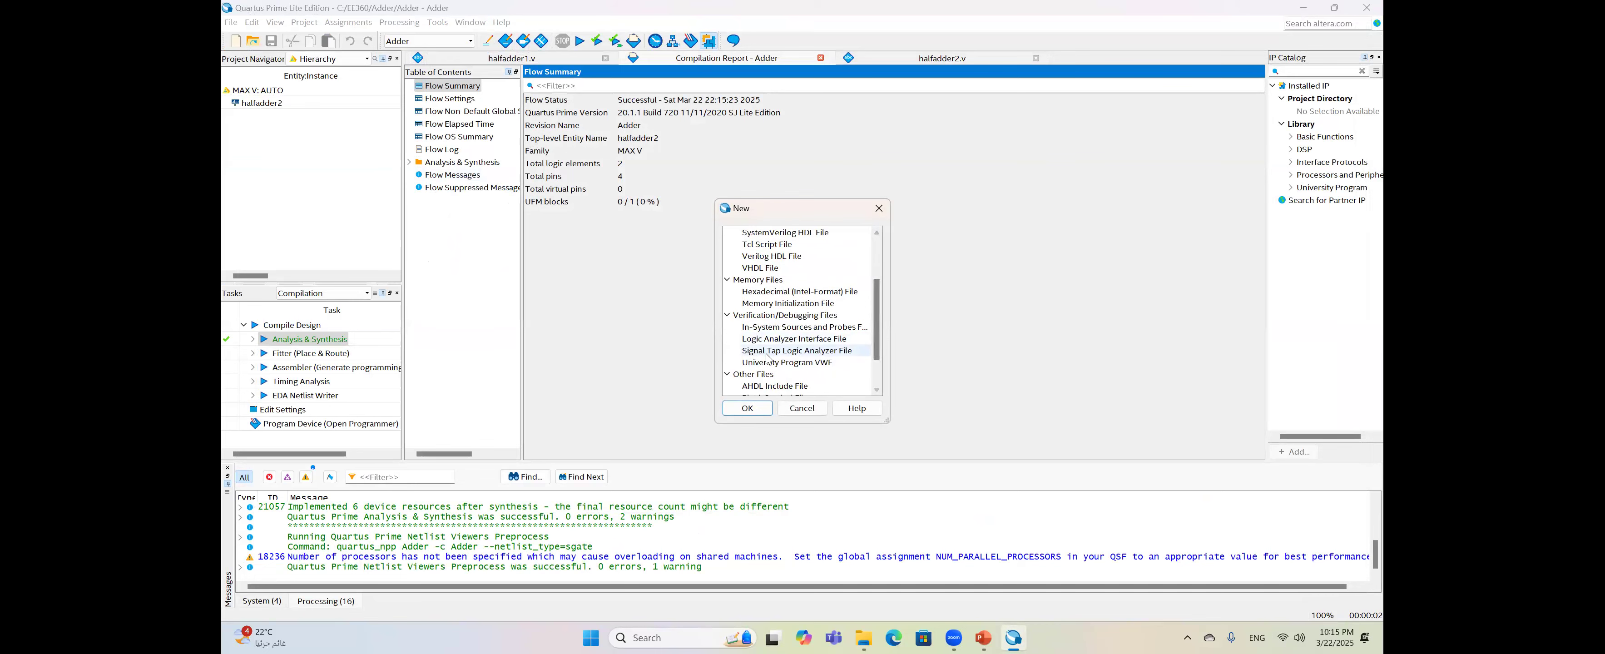
double_click(796, 362)
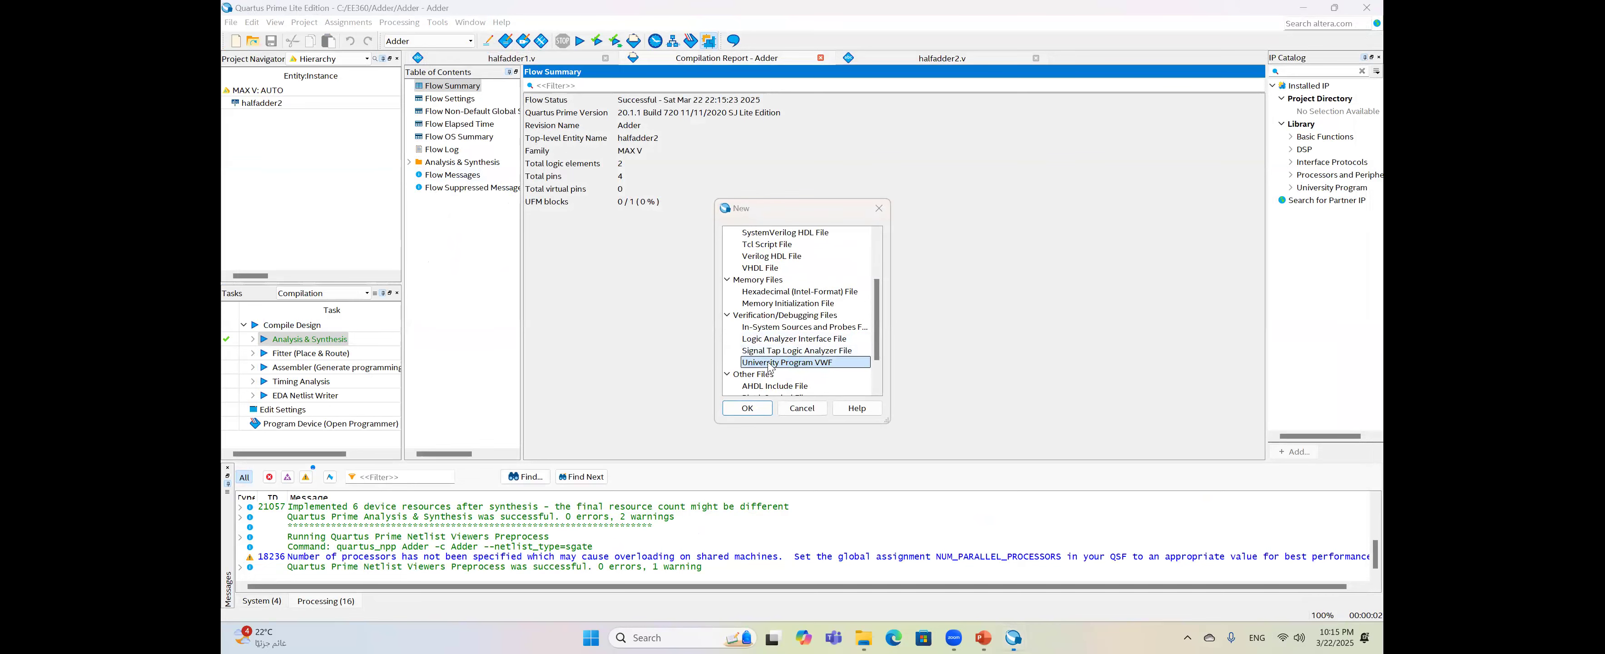
- Open the Node Finder from Insert Node or Bus and list the design's pins
left_click(252, 23)
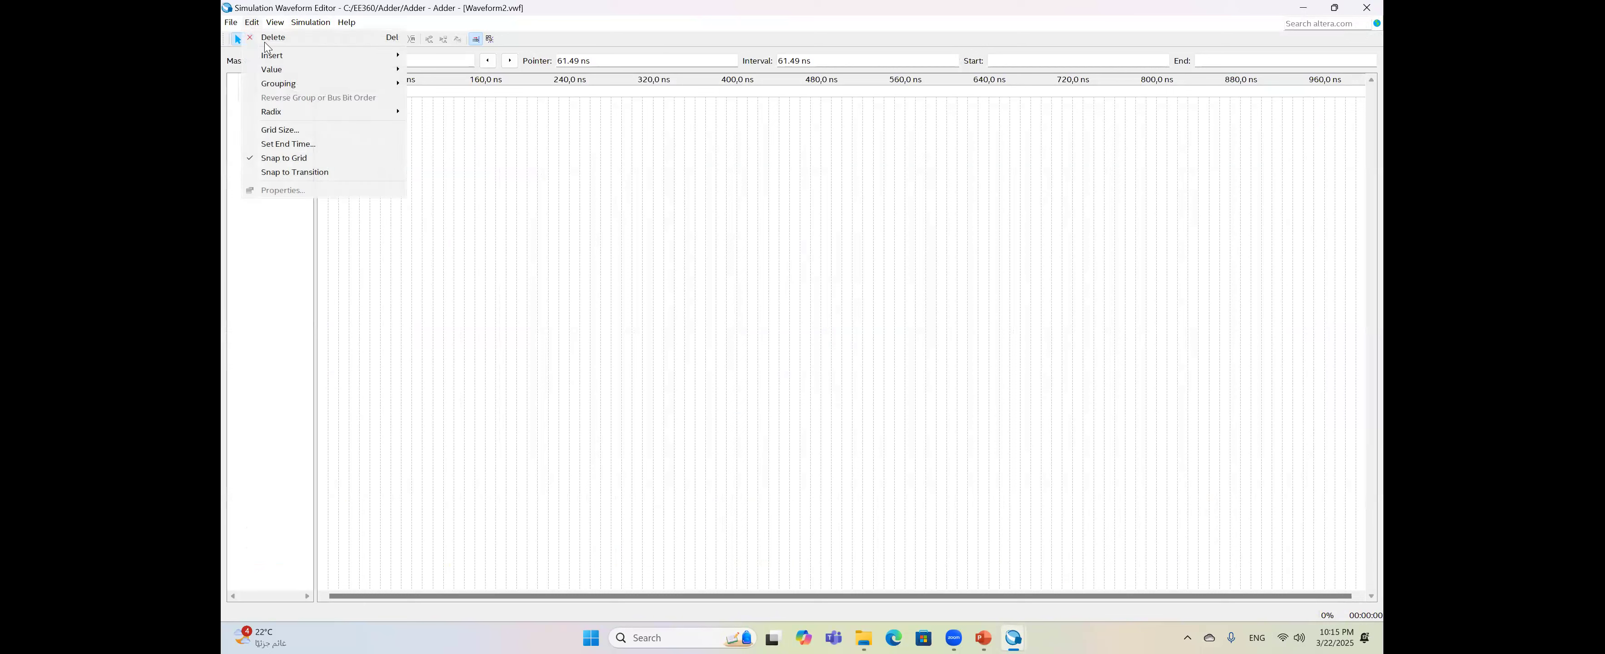
mouse_move(347, 56)
left_click(449, 59)
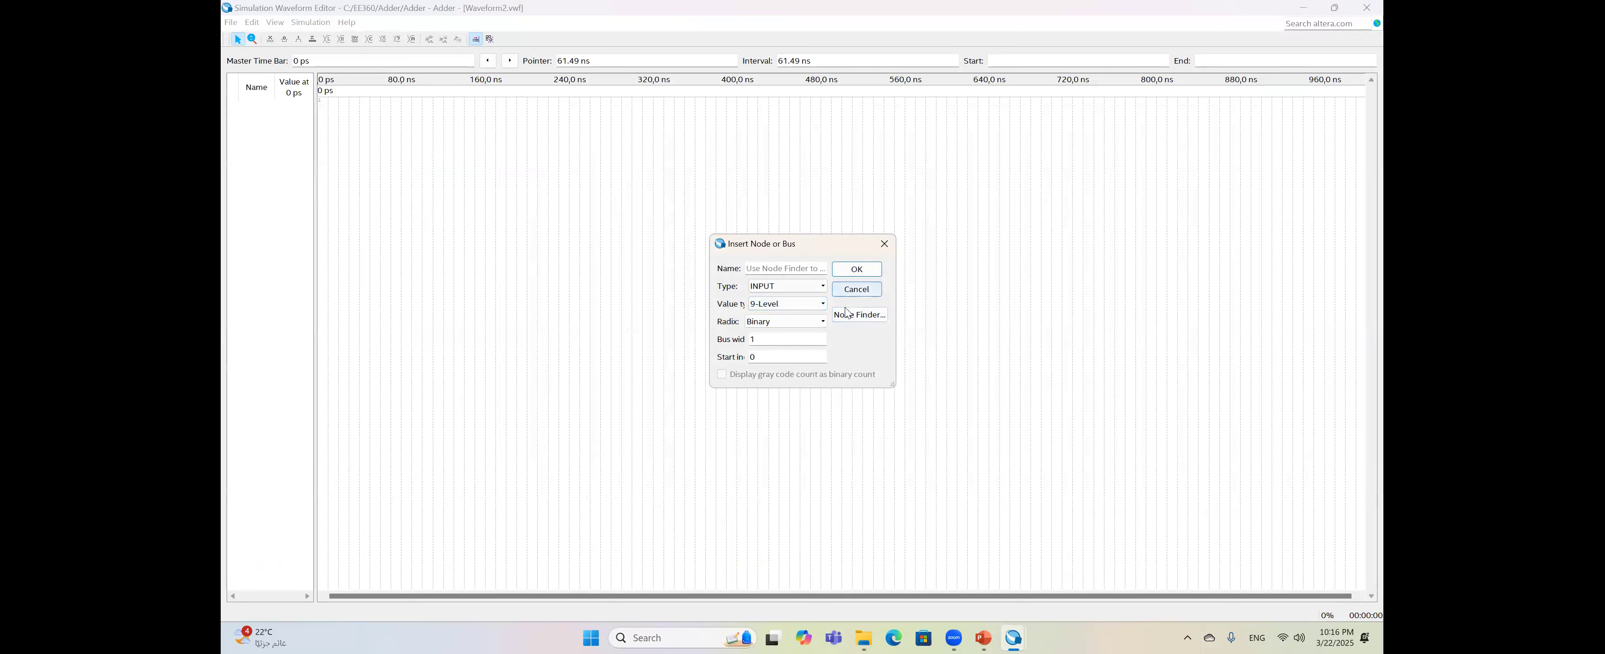
left_click(878, 315)
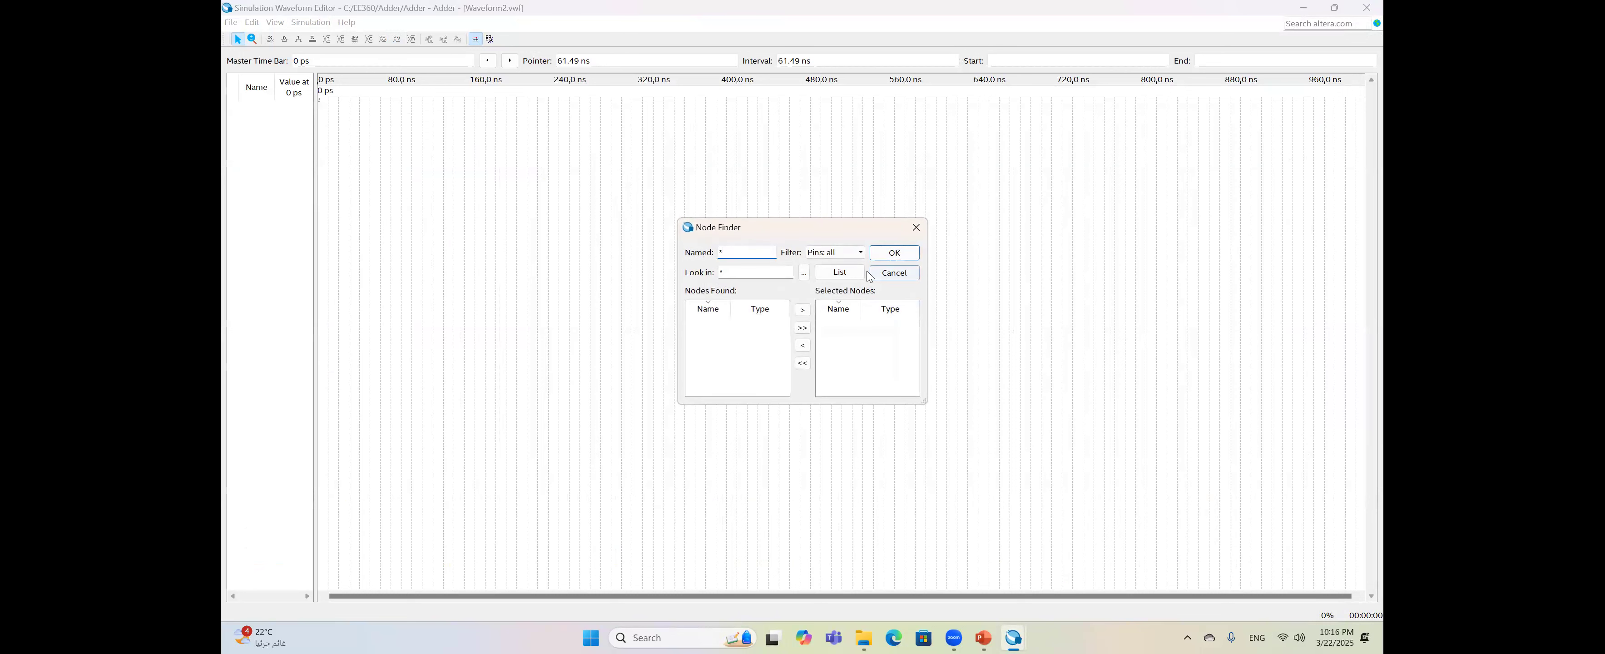
left_click(864, 275)
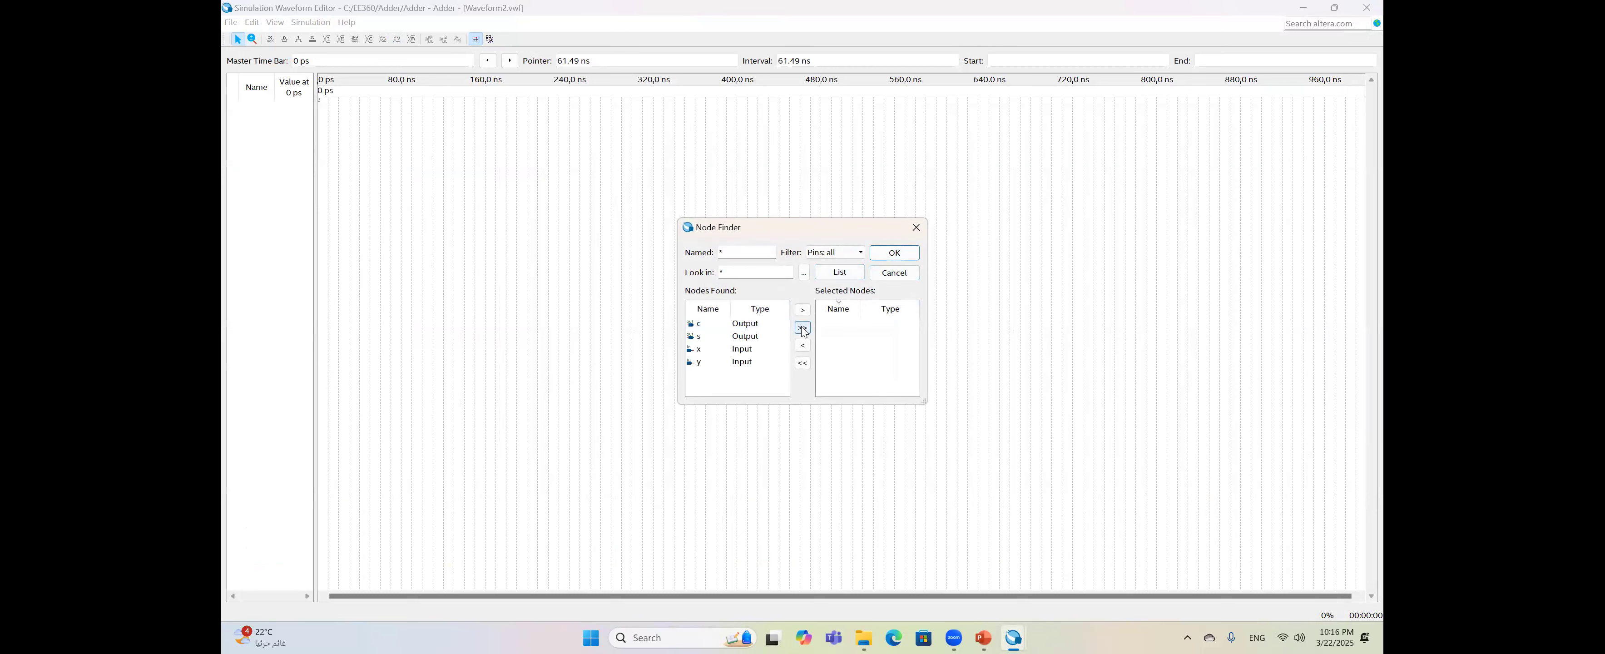
- Add inputs x, y and outputs s, c to the waveform
left_click(764, 351)
left_click(802, 310)
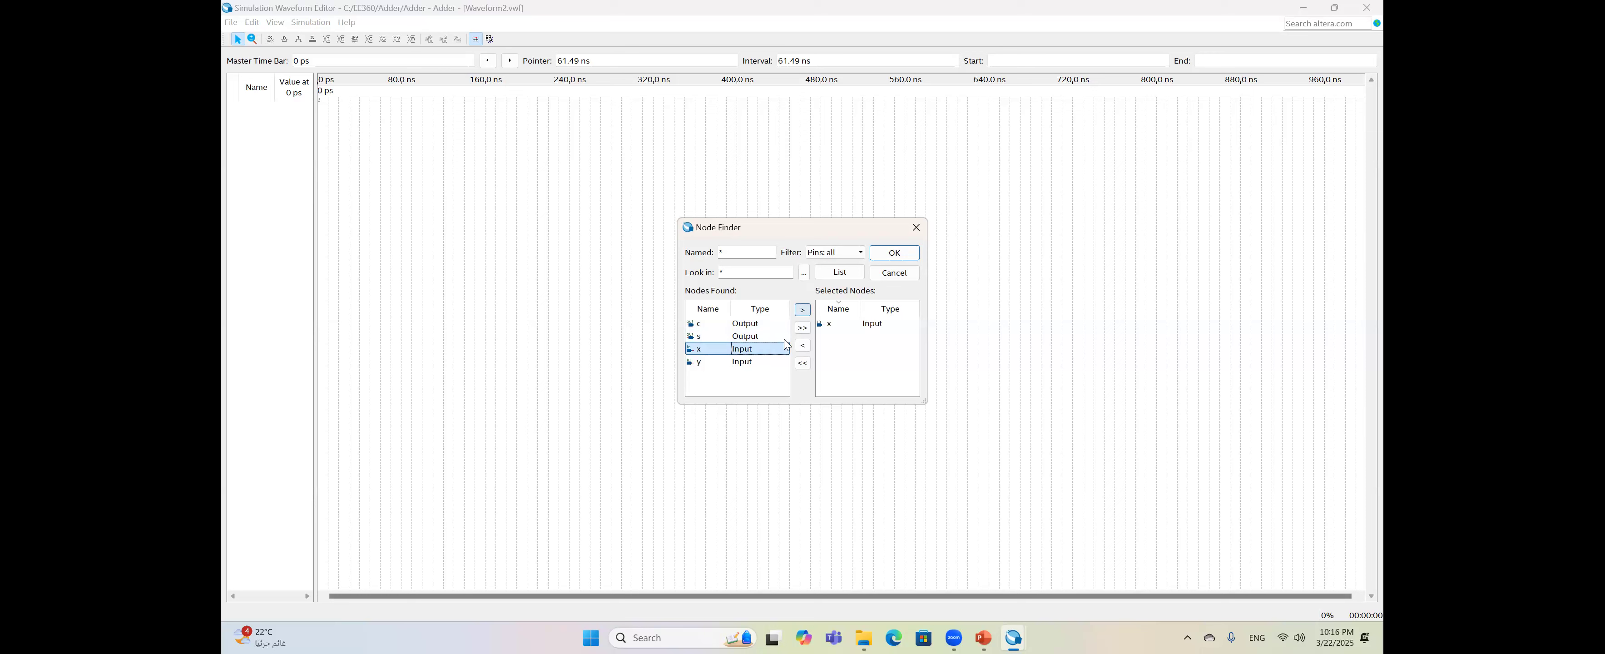
left_click(776, 362)
left_click(803, 310)
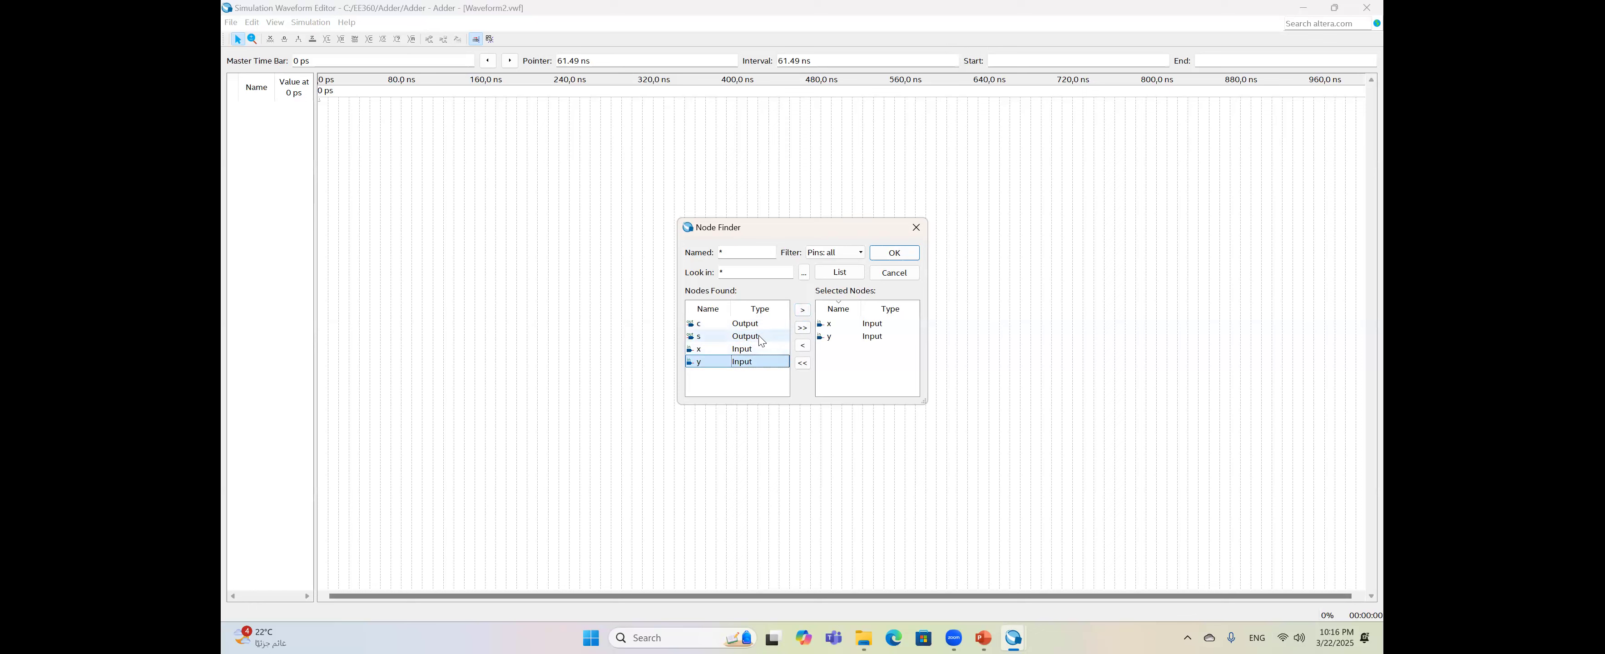
left_click(802, 309)
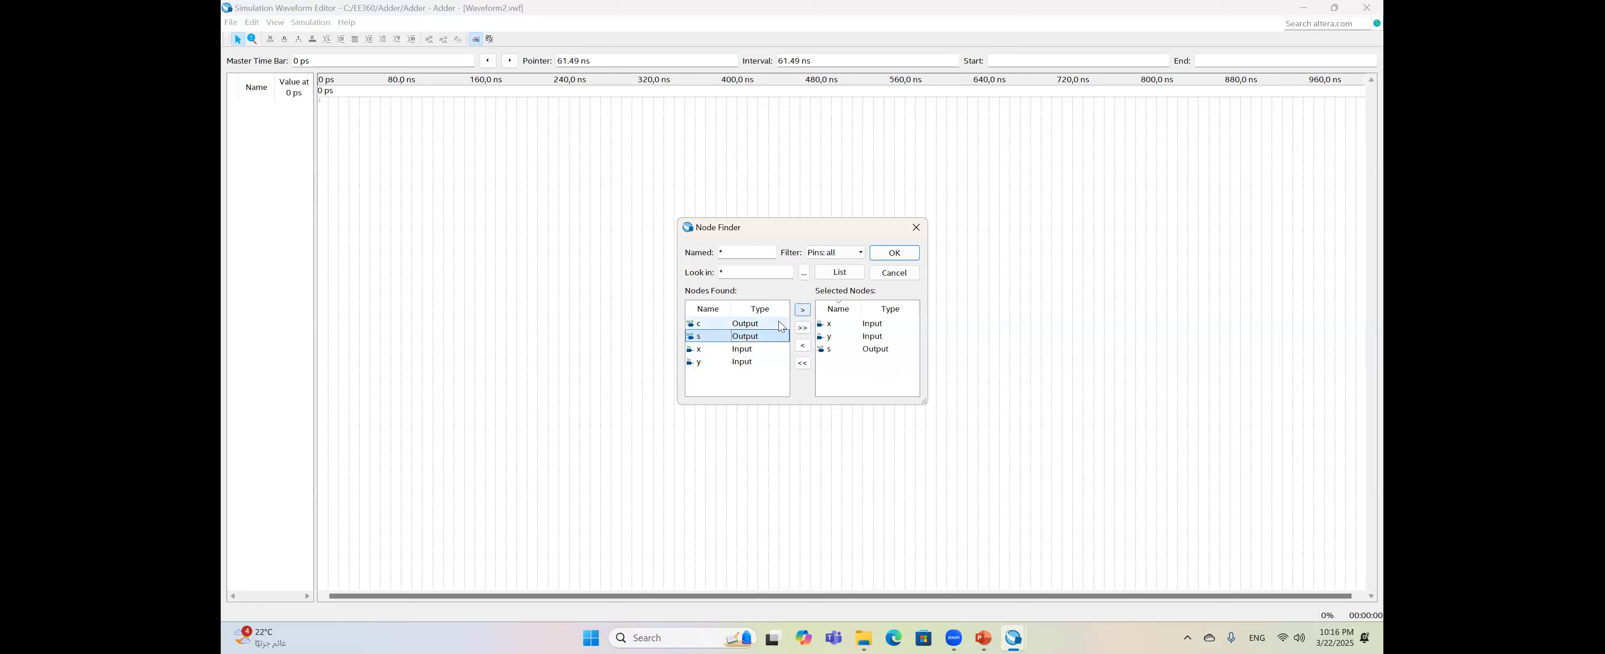
left_click(802, 310)
left_click(895, 252)
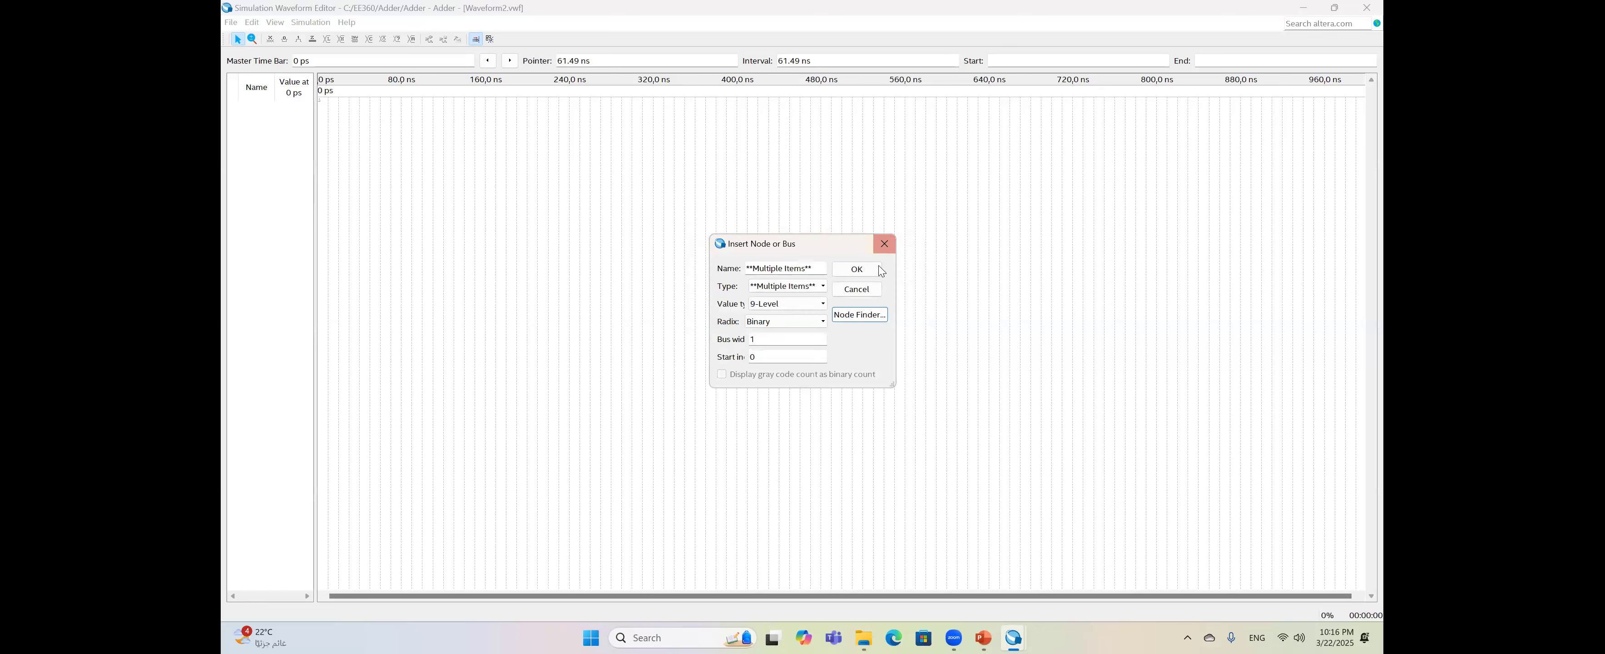
left_click(857, 269)
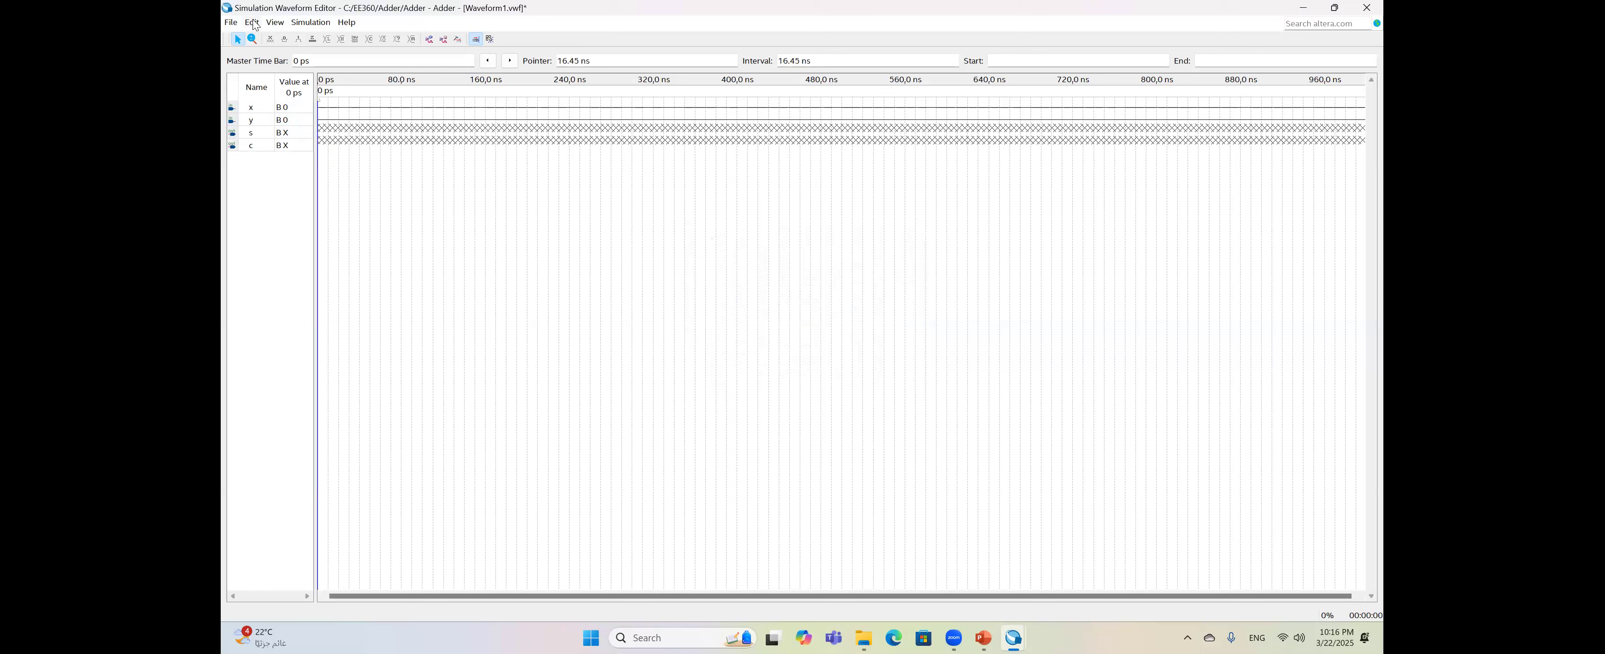
- Set the simulation end time to 4.0 us
left_click(253, 23)
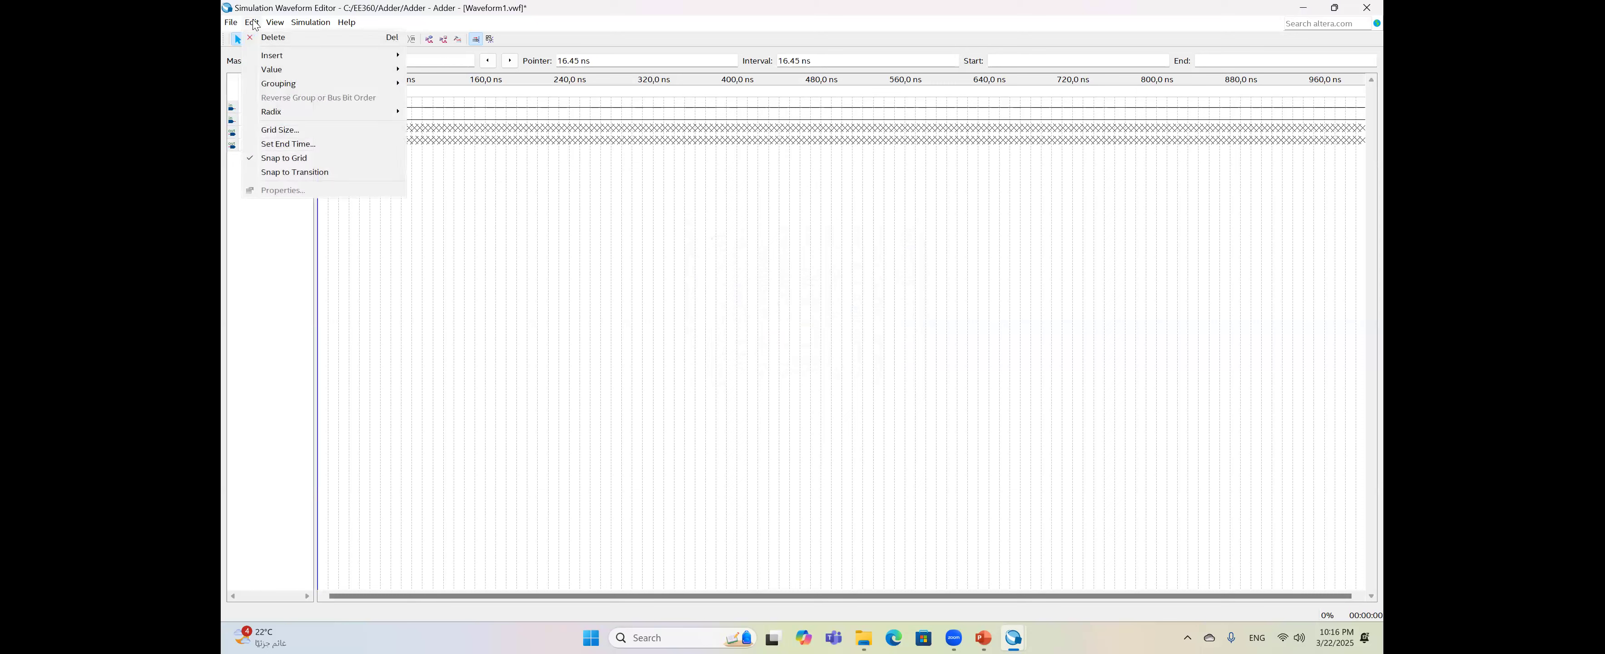
left_click(314, 151)
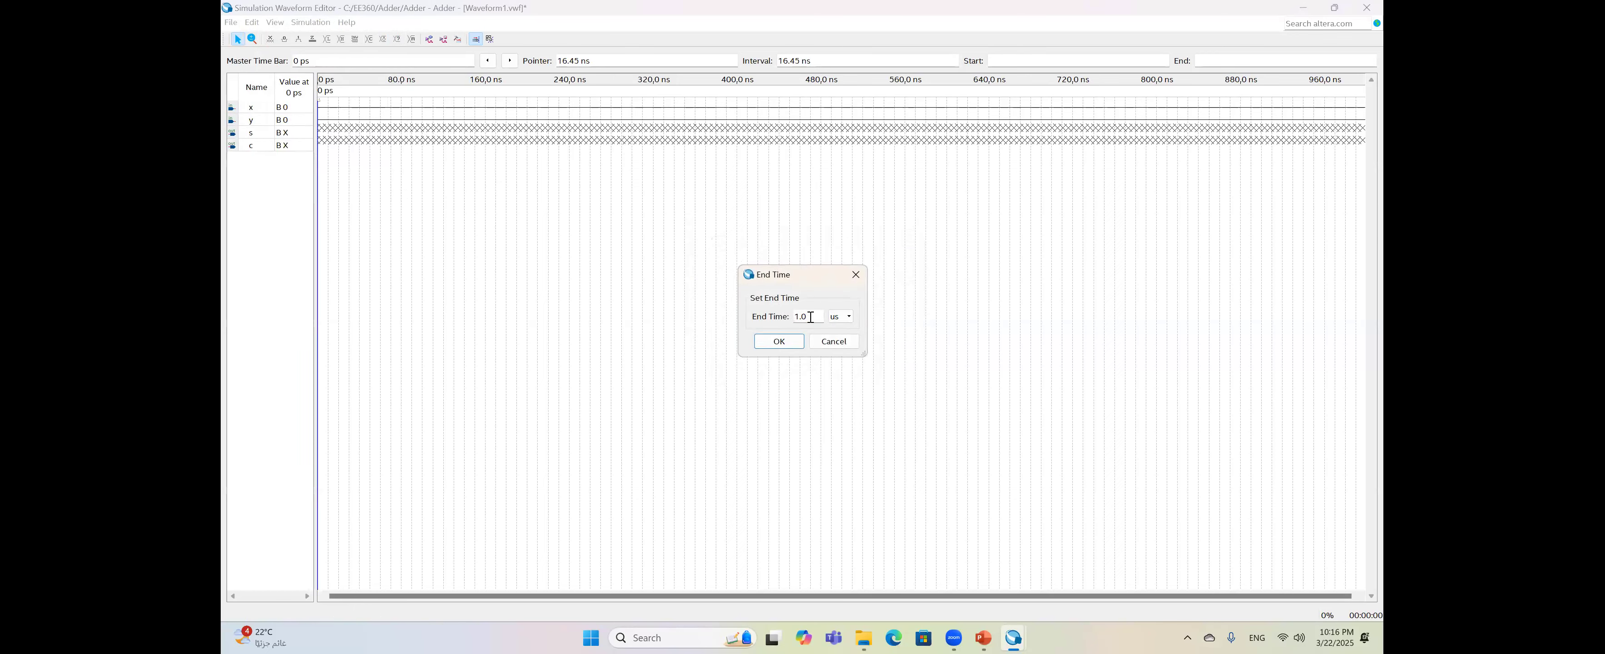
left_click_drag(791, 318, 812, 322)
type("4")
left_click(779, 341)
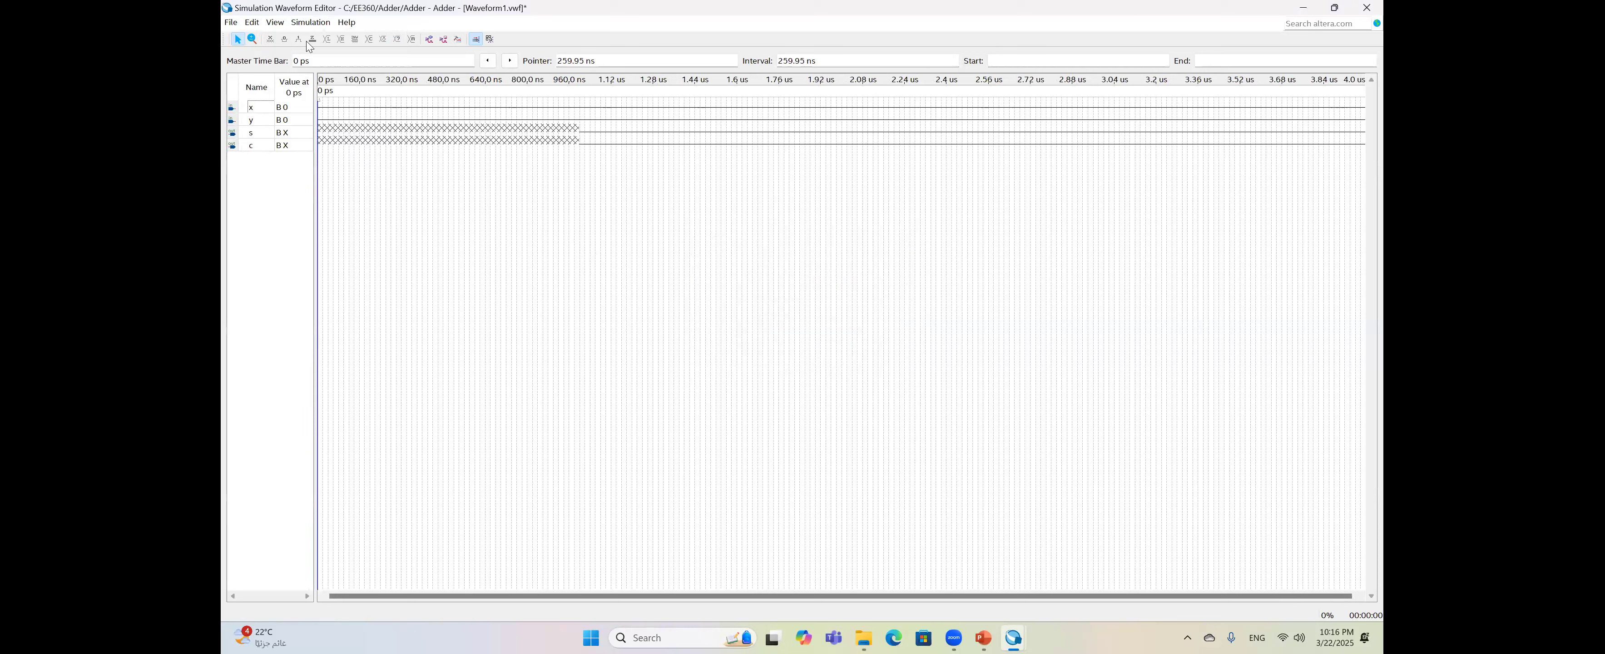
- Set the waveform grid size to a 1 us period
left_click(252, 22)
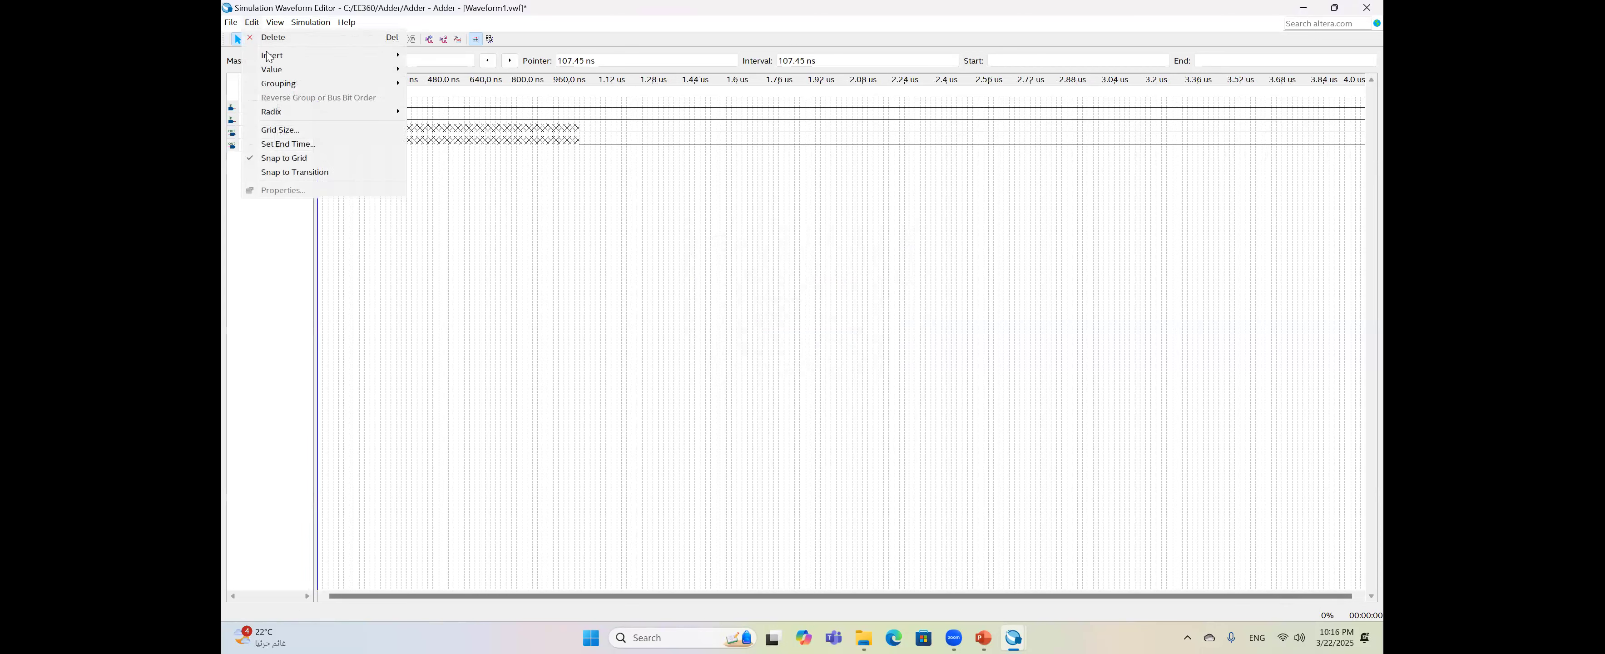
left_click(315, 131)
left_click(836, 317)
left_click(838, 329)
left_click(809, 316)
type("1")
left_click(778, 341)
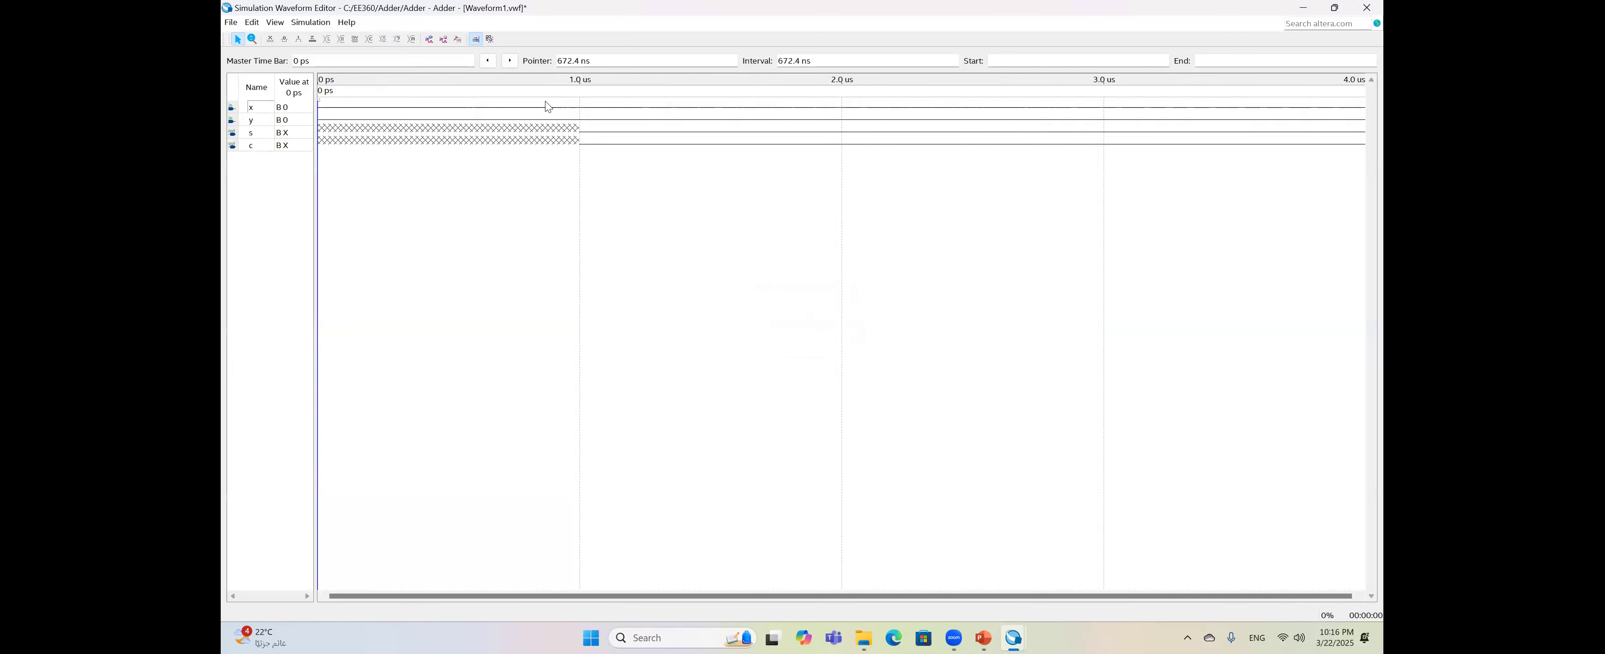
- Force input x high from 2.0 to 4.0 us
left_click_drag(890, 105, 1222, 105)
left_click_drag(974, 105, 1233, 107)
left_click_drag(869, 107, 1243, 117)
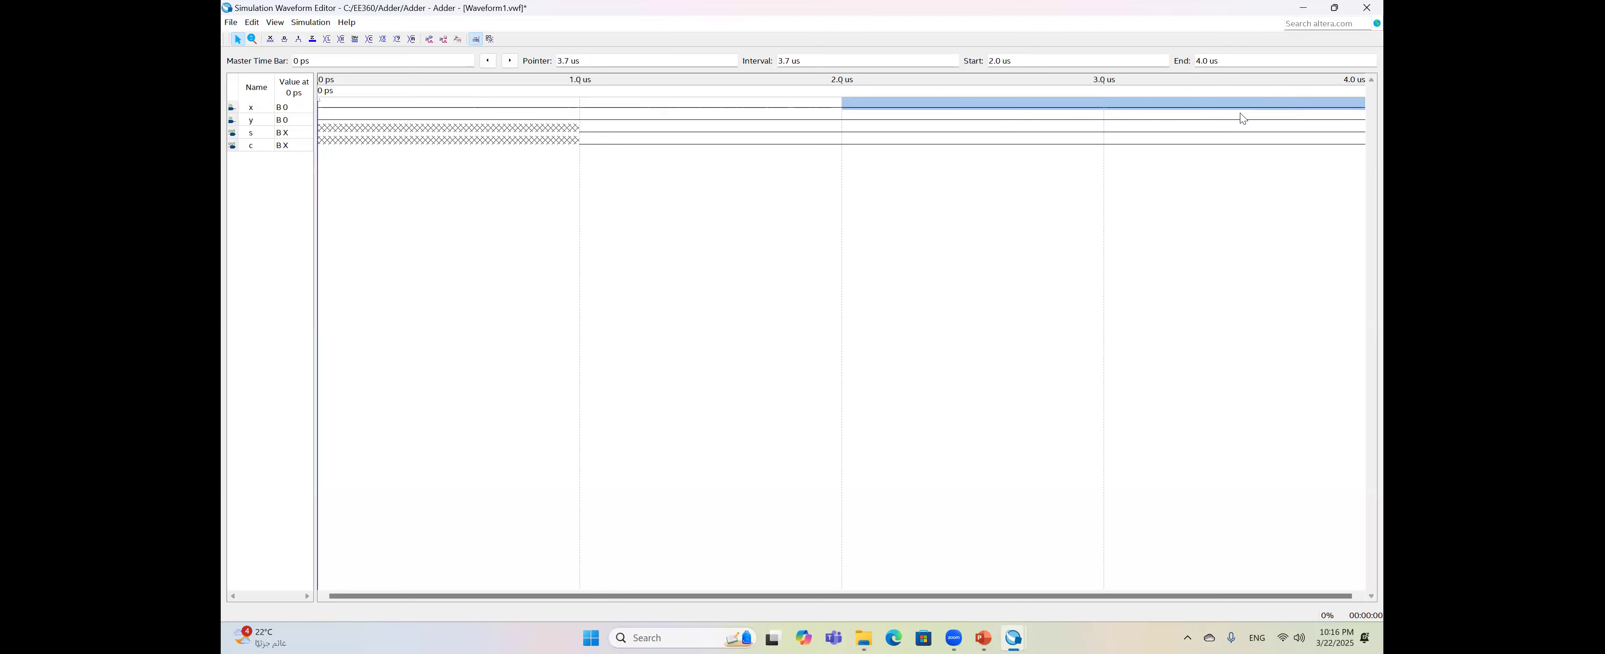
left_click(297, 39)
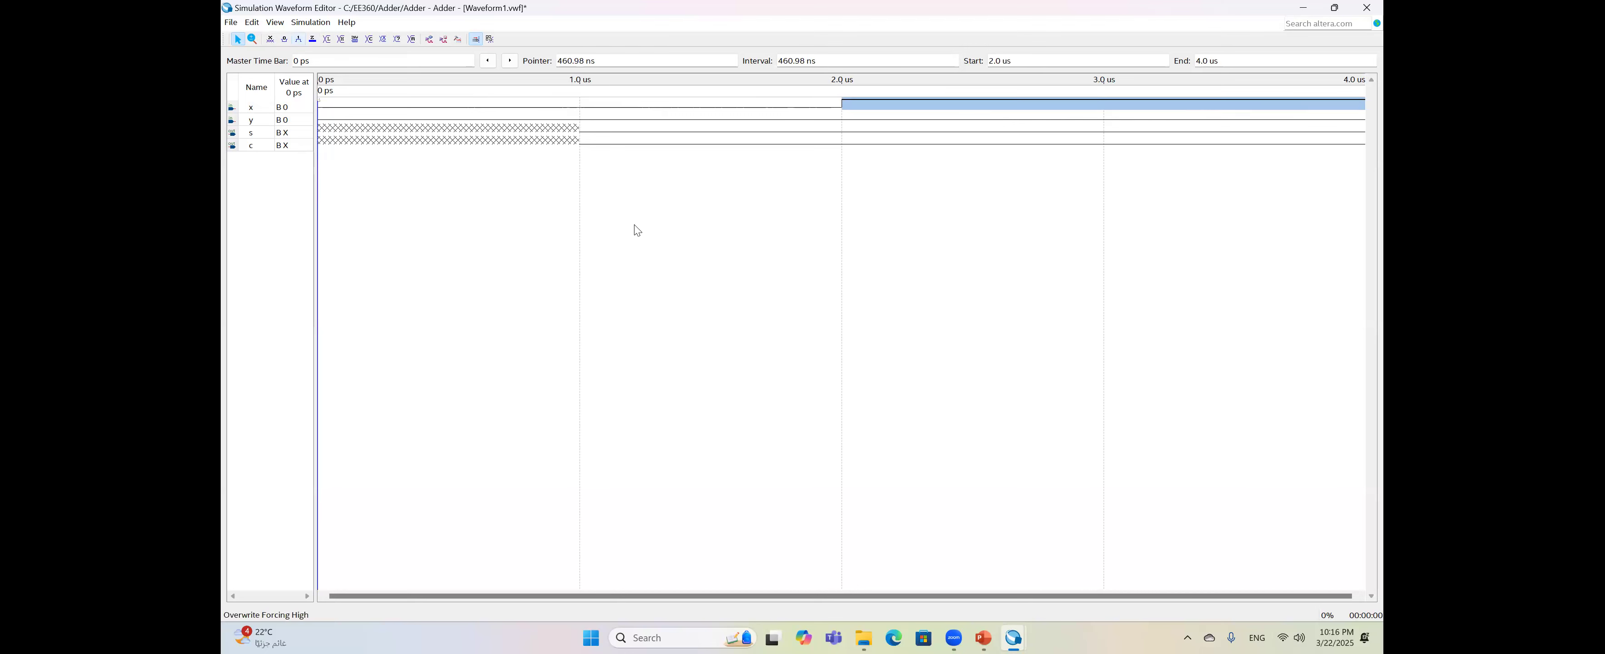
- Force input y high from 1.0 to 2.0 us and from 3.0 to 4.0 us
left_click_drag(592, 119, 823, 121)
left_click(299, 39)
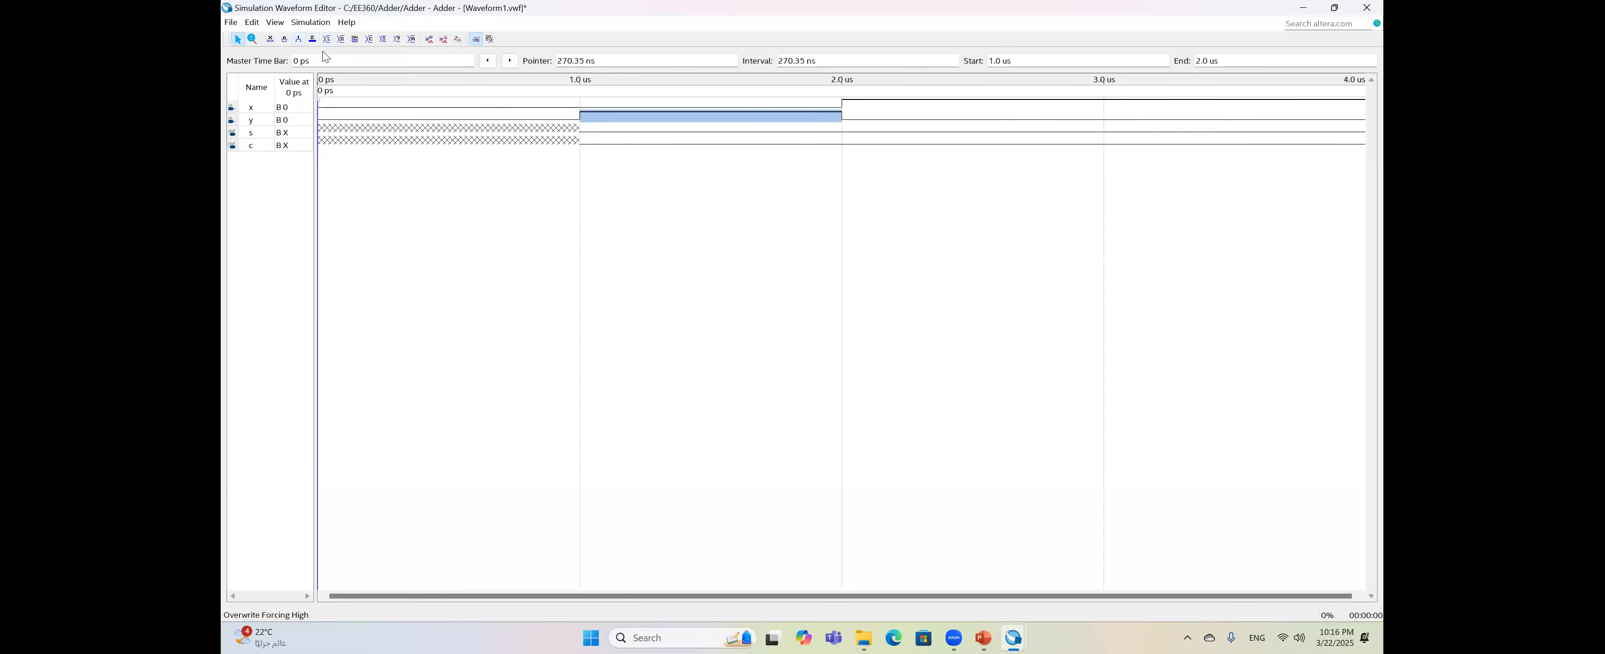
left_click_drag(1119, 115, 1308, 124)
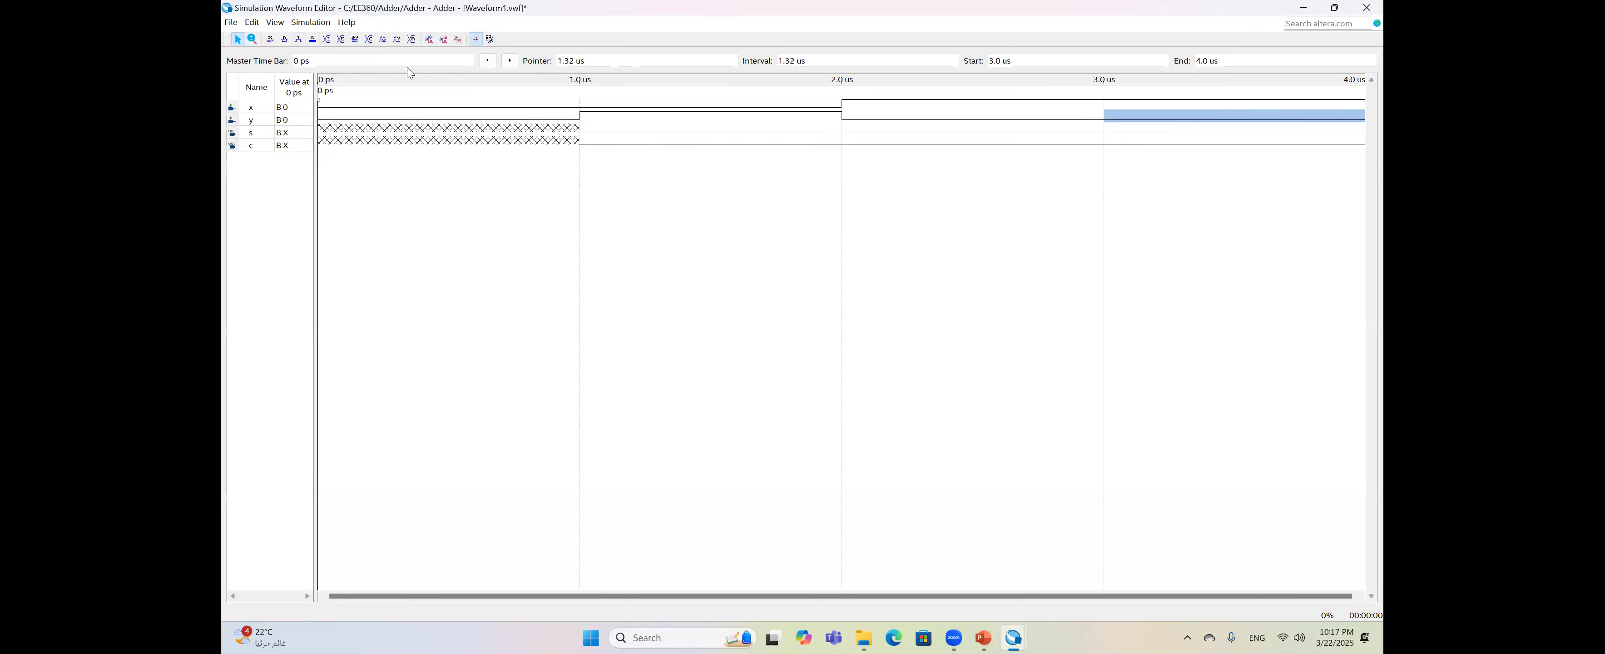
left_click(298, 39)
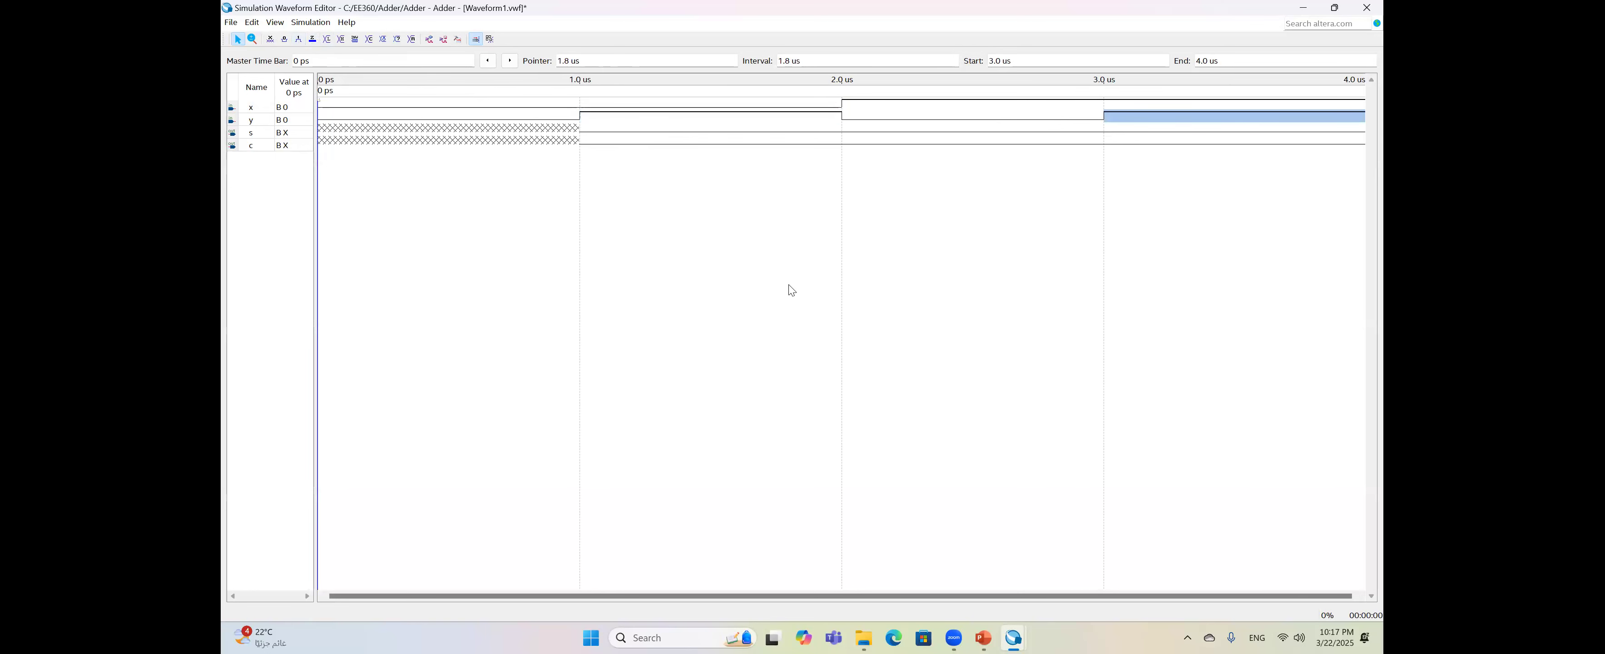
left_click(317, 22)
left_click(338, 41)
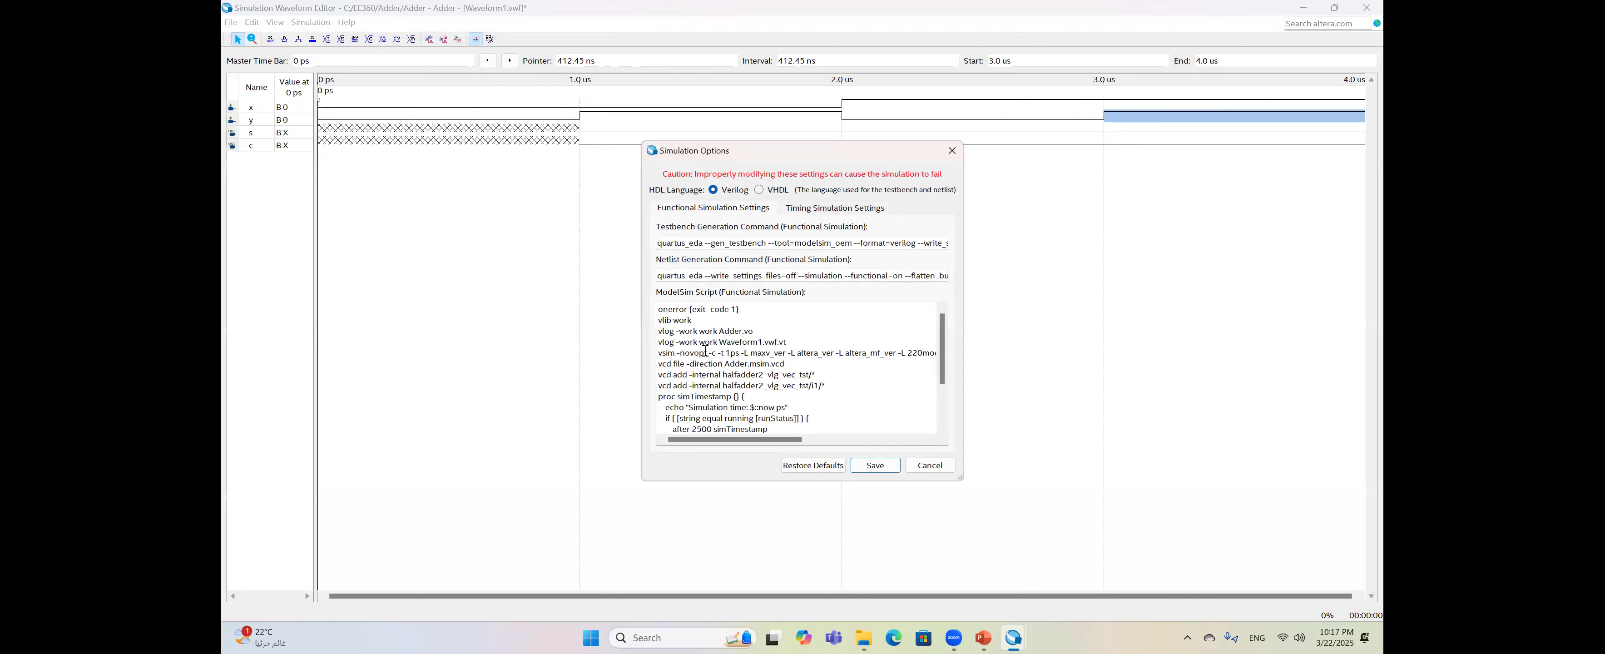
- Delete -novopt from the vsim script line, save the settings, and run functional simulation
left_click(708, 354)
key("BackSpace")
key("BackSpace")
key("BackSpace")
key("BackSpace")
key("BackSpace")
key("BackSpace")
key("BackSpace")
key("BackSpace")
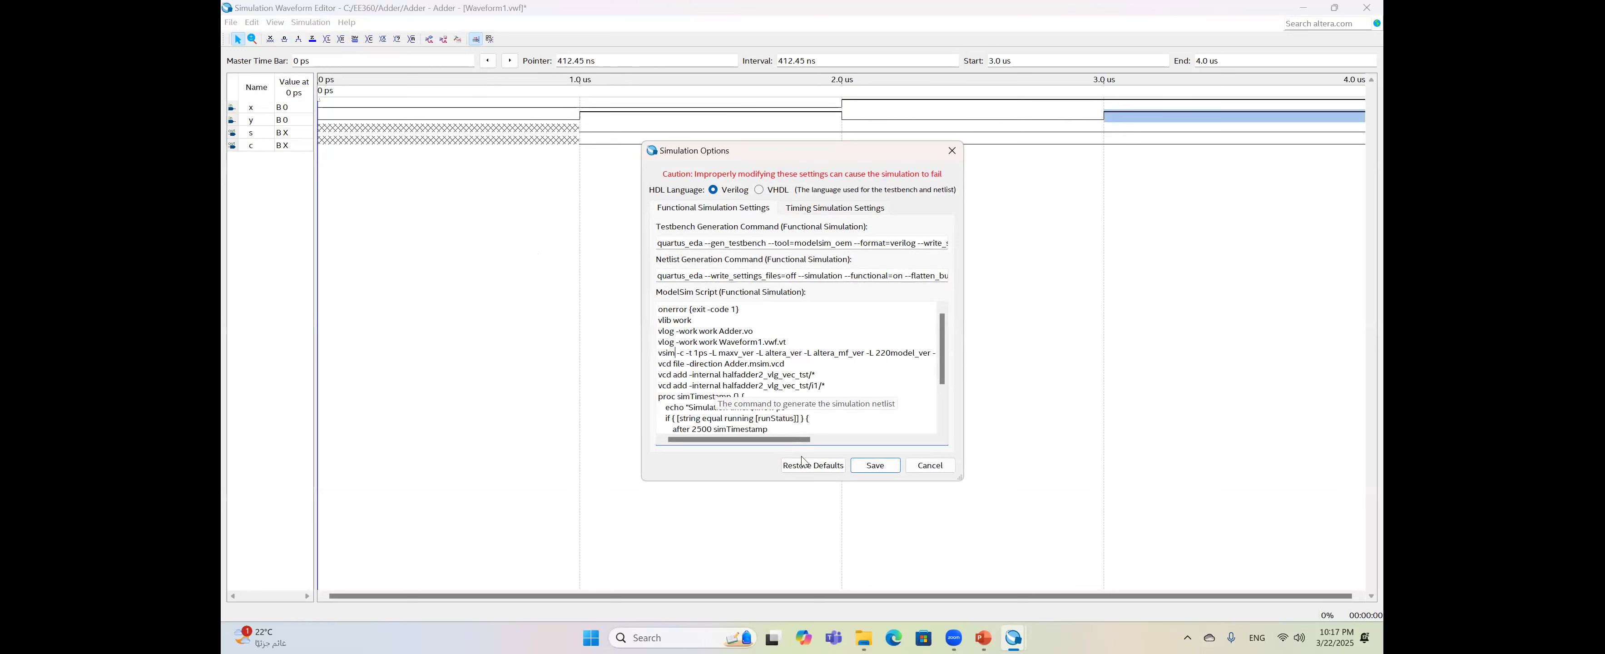
left_click(875, 466)
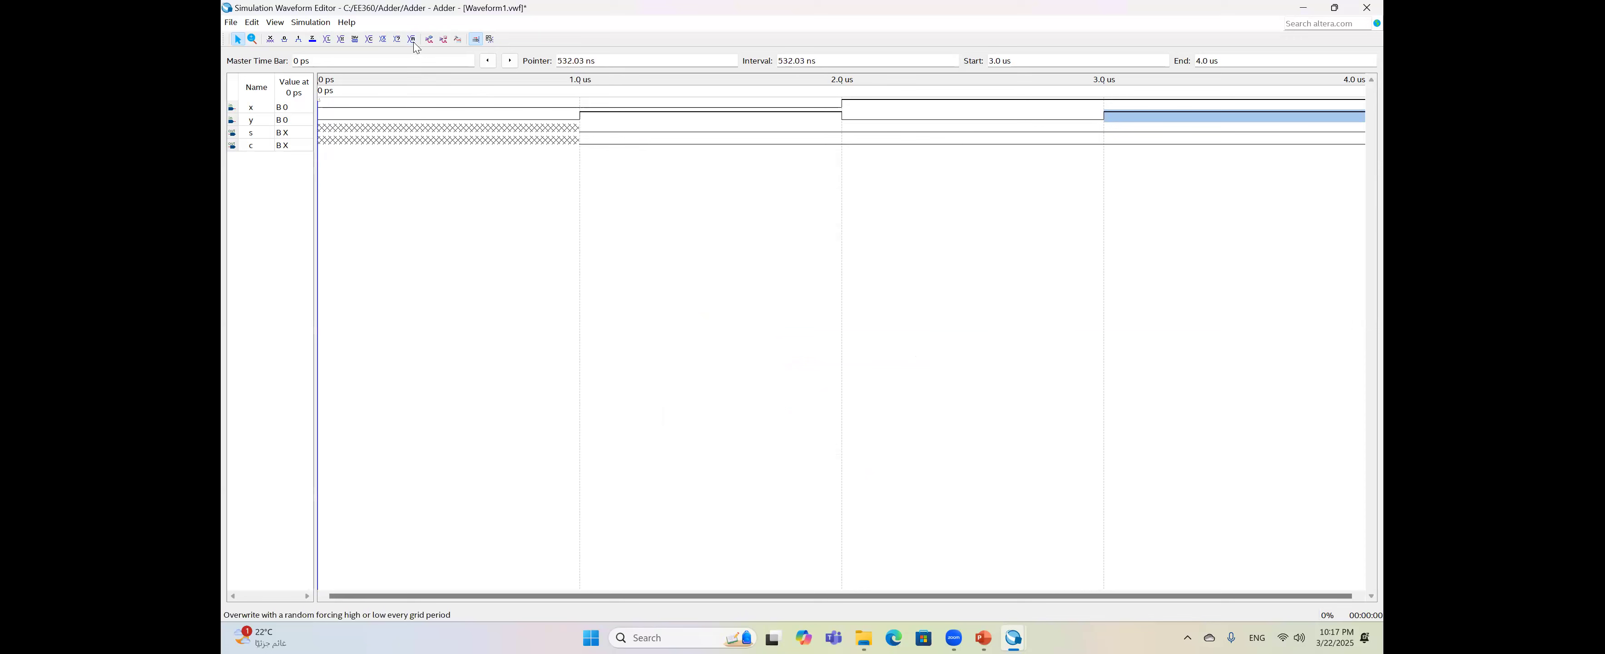
left_click(429, 39)
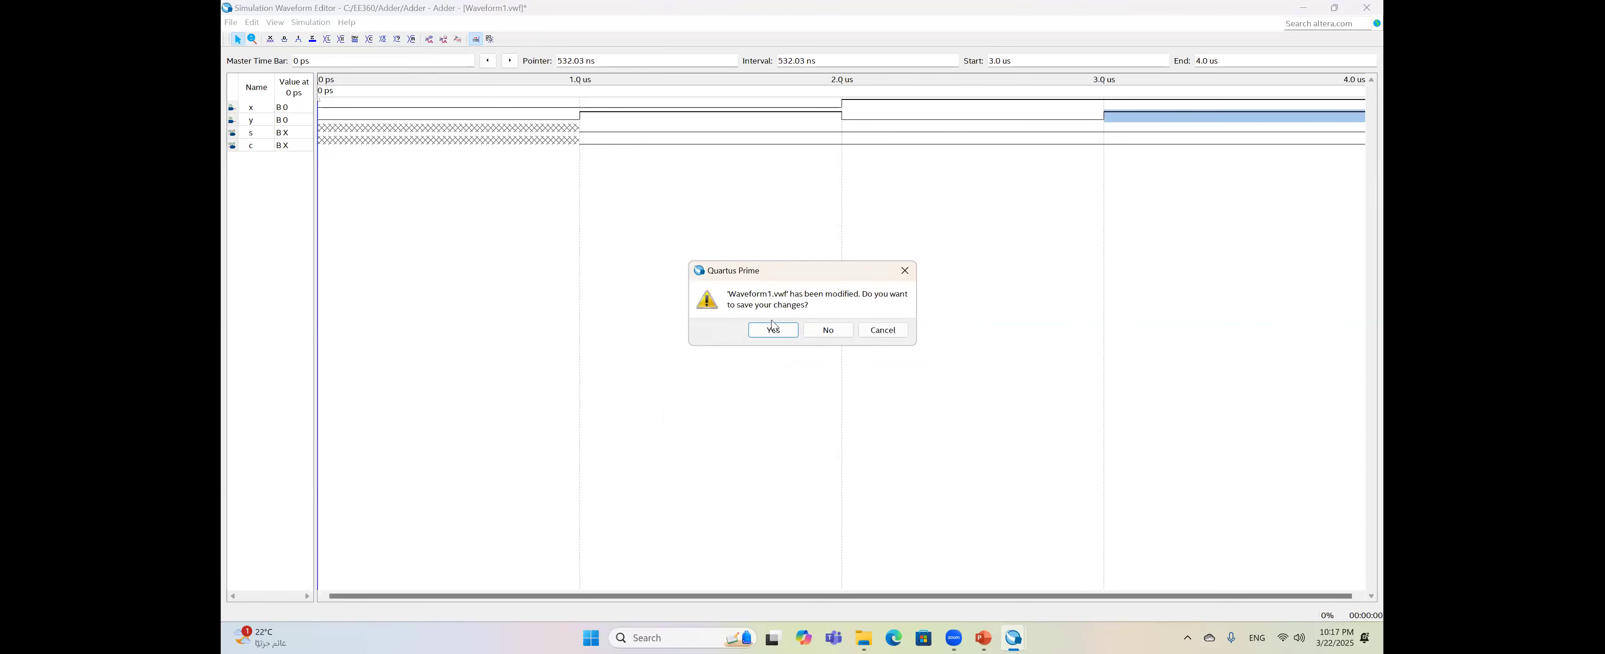
- Save the modified waveform as Waveform1.vwf so the functional simulation completes
left_click(773, 330)
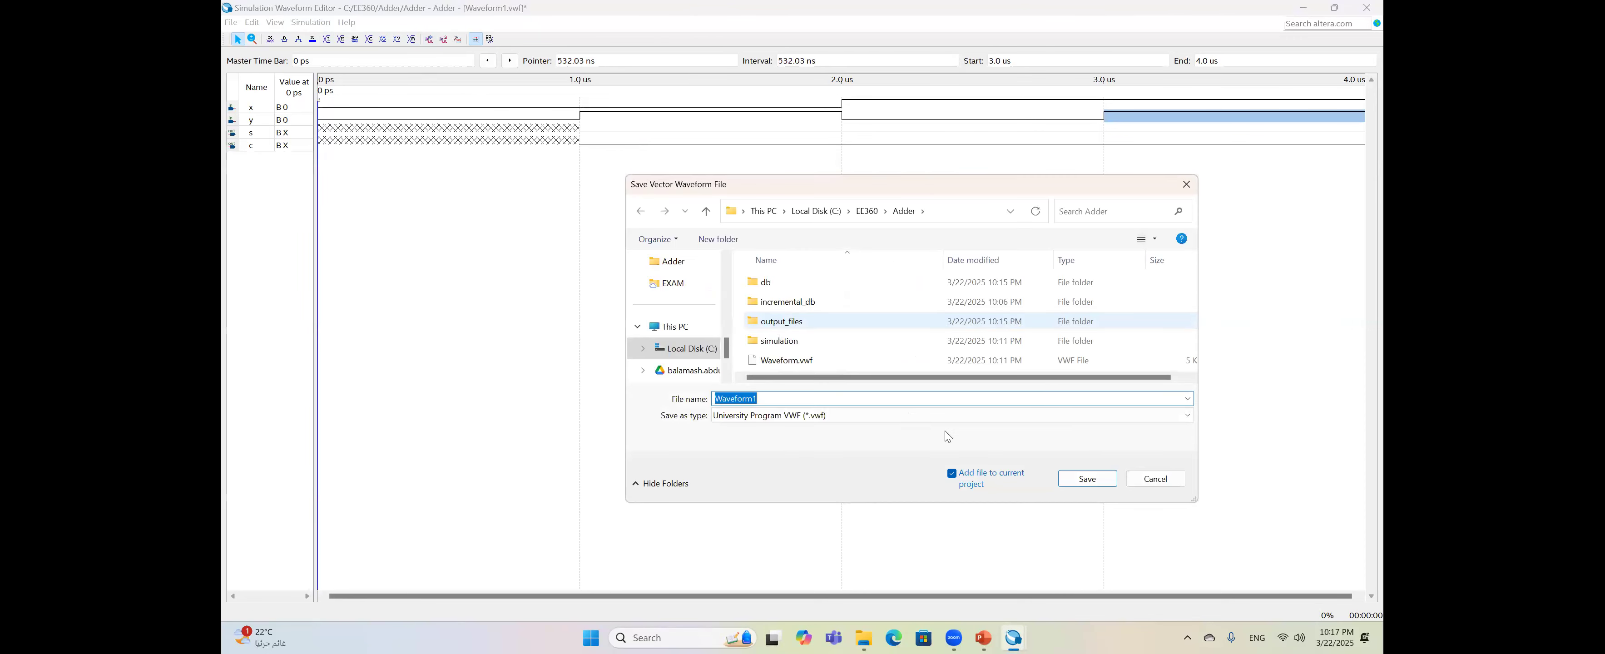
left_click(1086, 479)
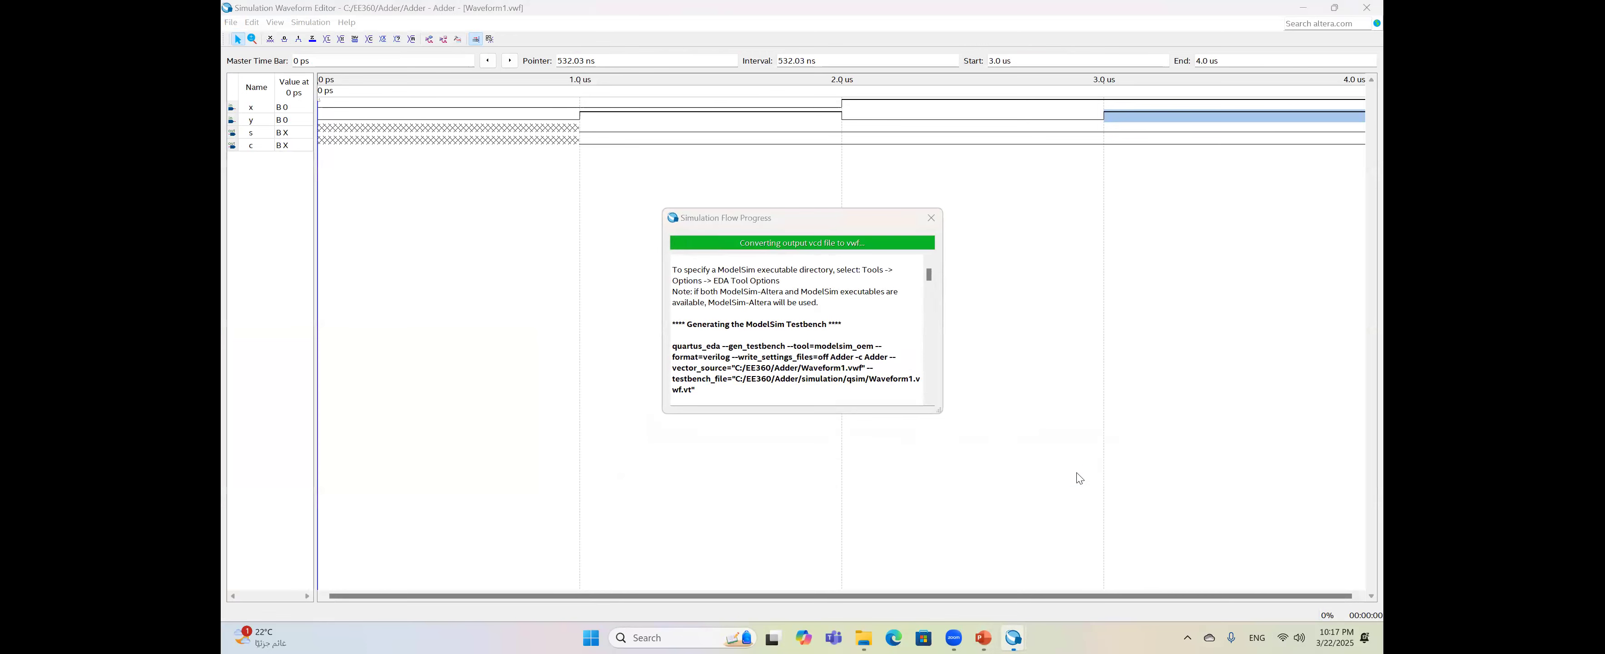
left_click(251, 22)
- Turn off snap to grid, read s and c from 280 ns to 3.29 us, then close results
left_click(300, 157)
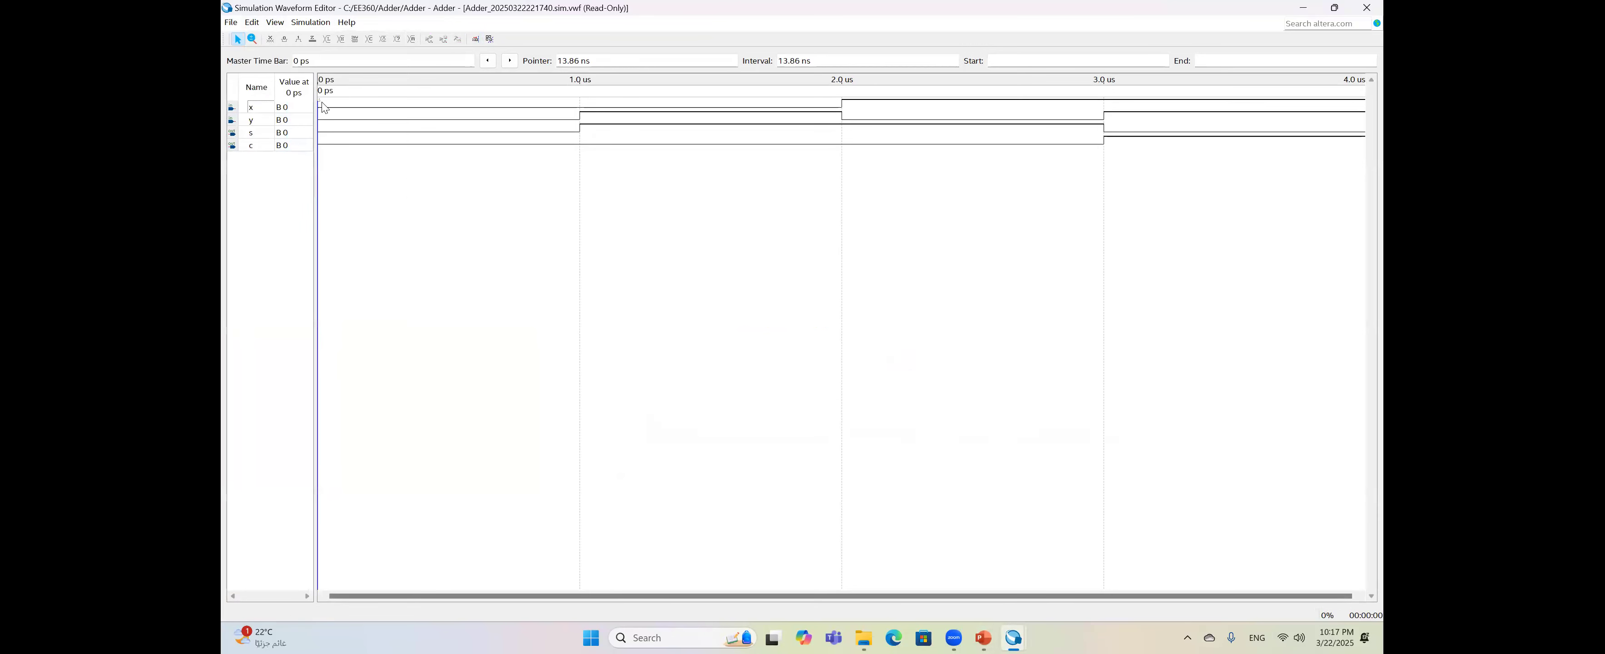
left_click_drag(323, 107, 377, 106)
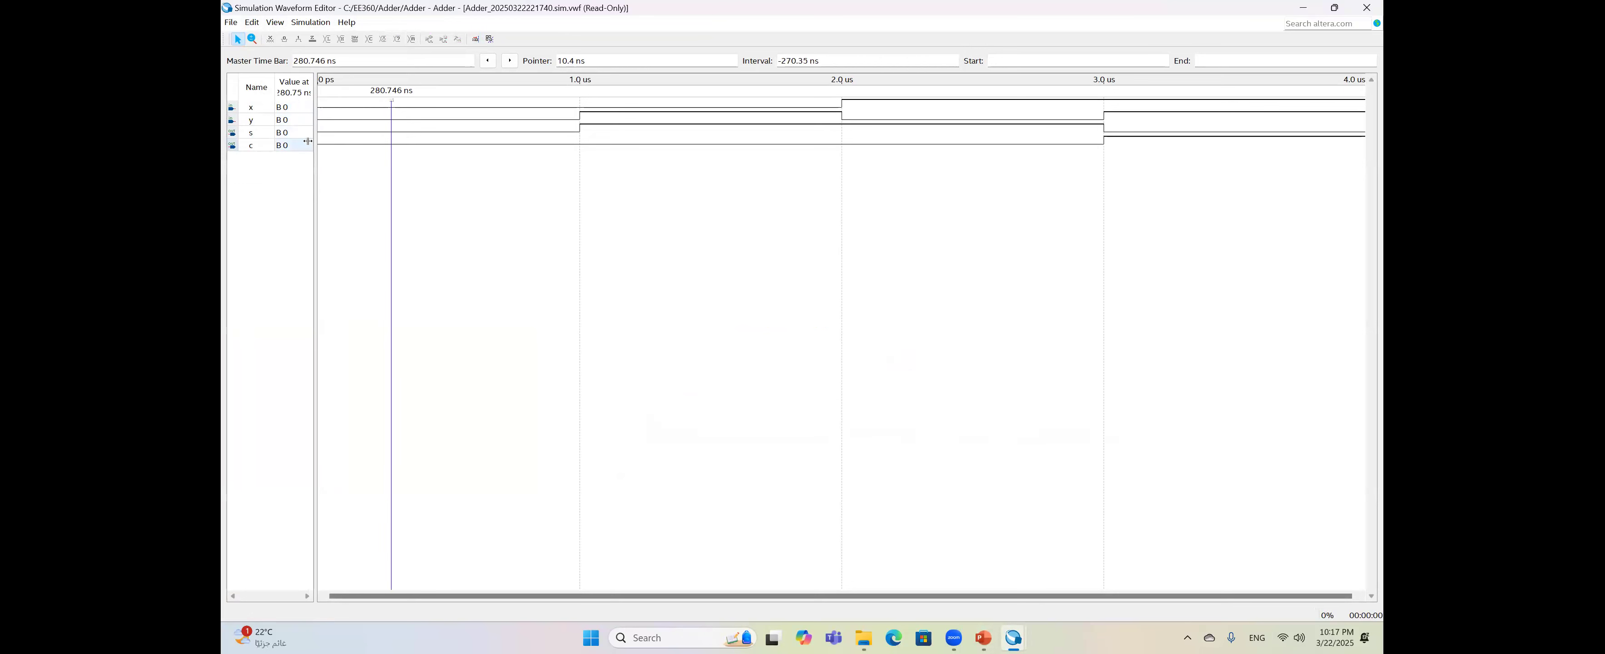
left_click_drag(393, 103, 472, 104)
left_click_drag(602, 105, 608, 104)
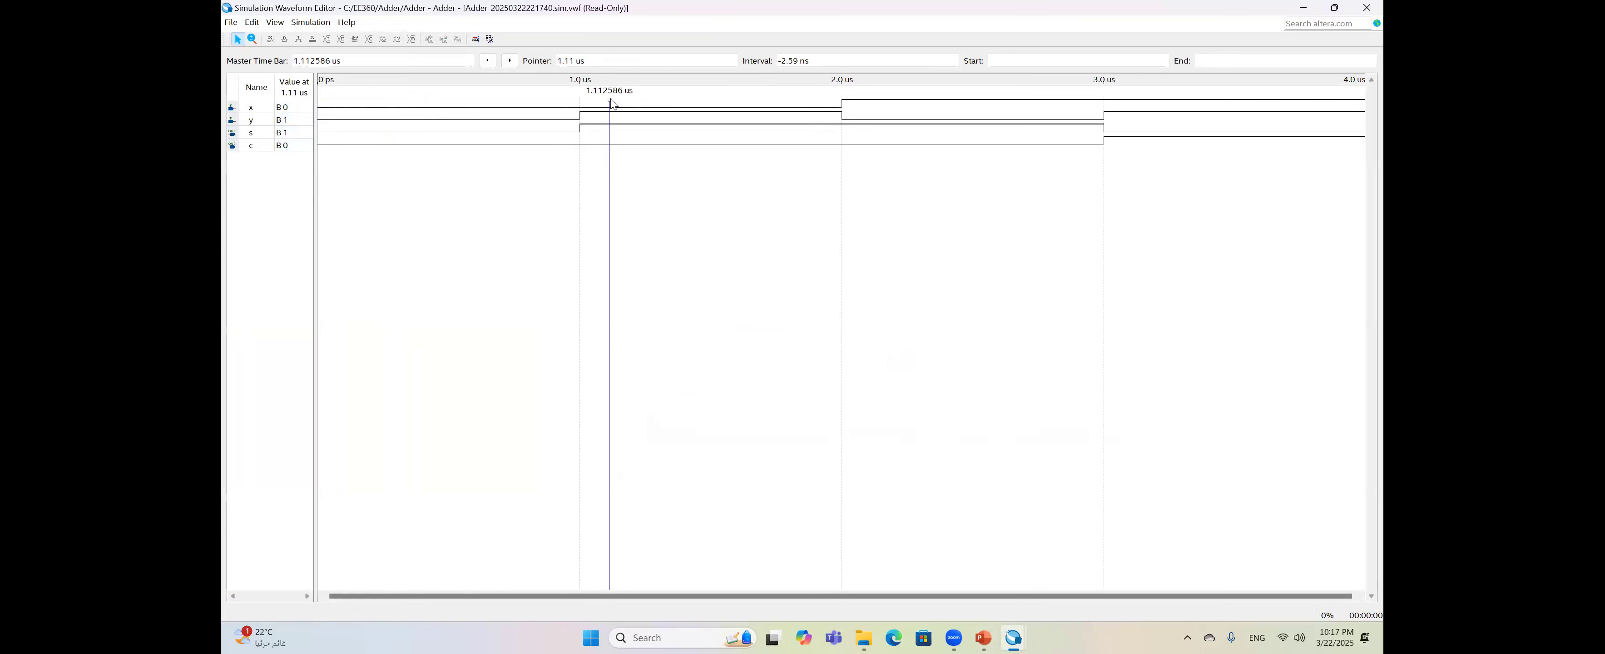
left_click_drag(612, 104, 610, 104)
left_click(895, 113)
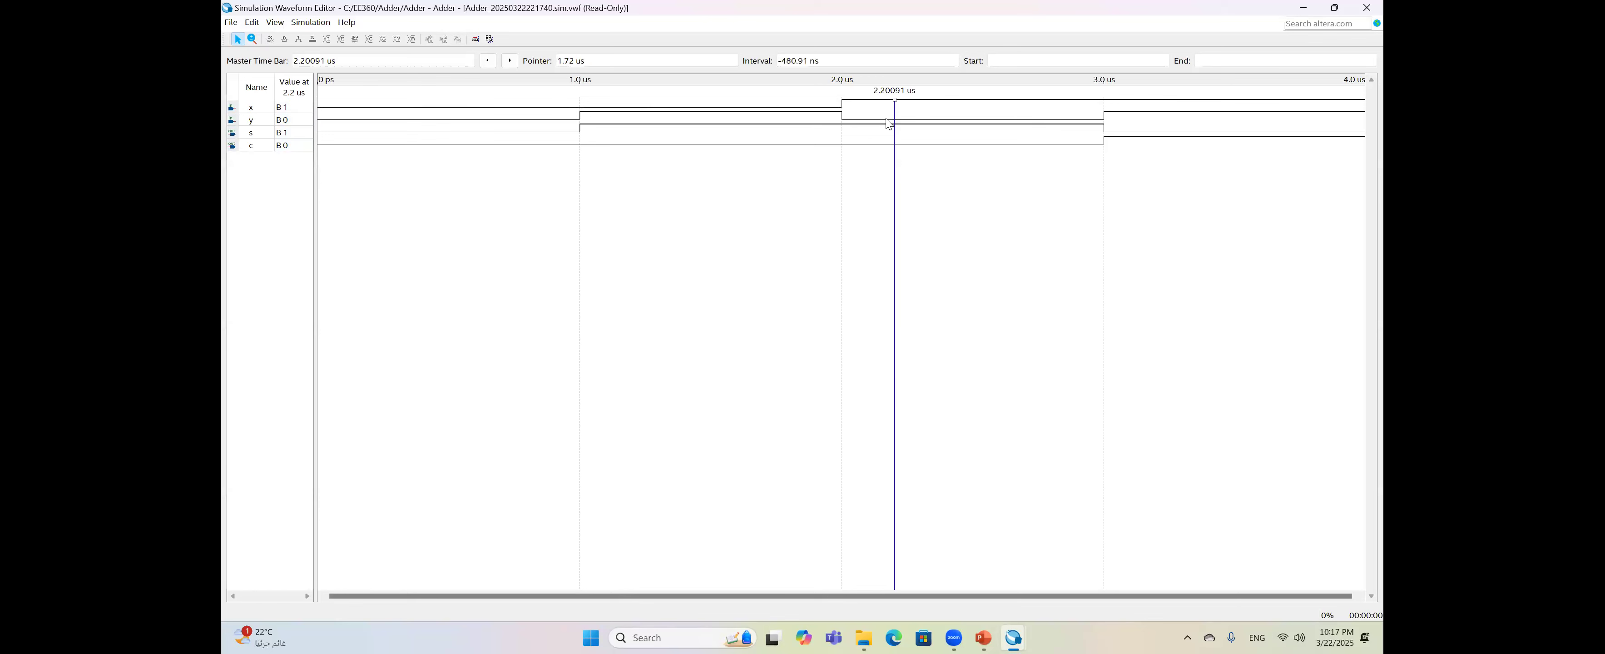
left_click_drag(895, 104, 1180, 104)
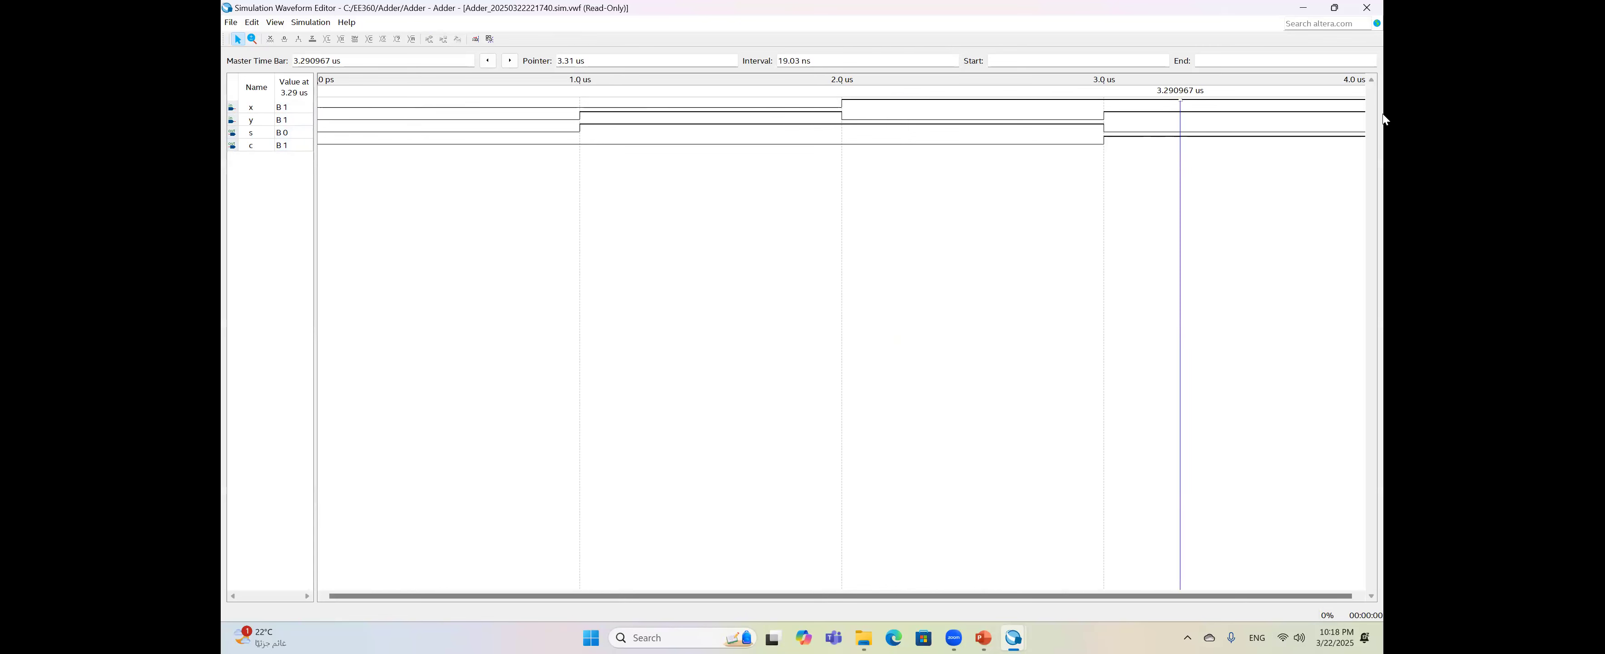
left_click(1379, 7)
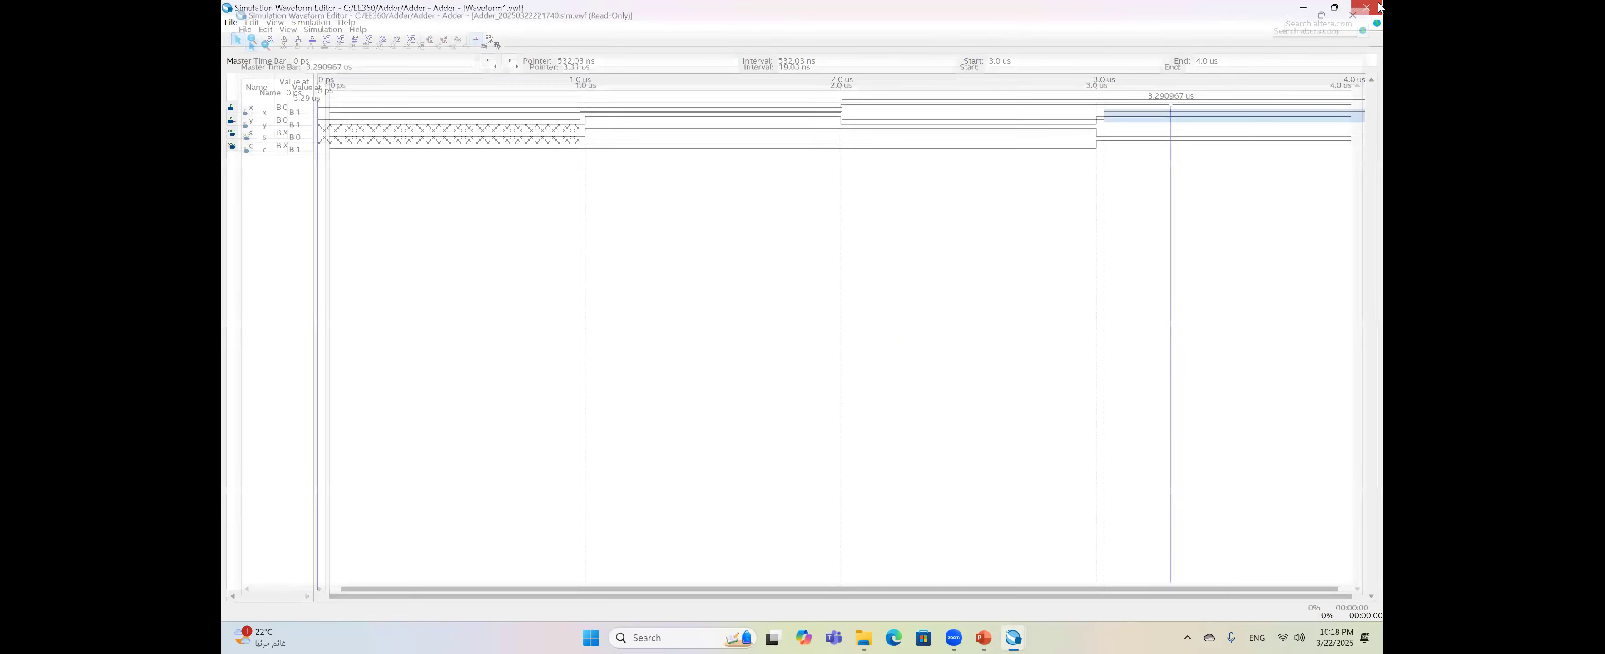
- Close the waveform editor and present the slides up to the Full Adder slide
left_click(1371, 7)
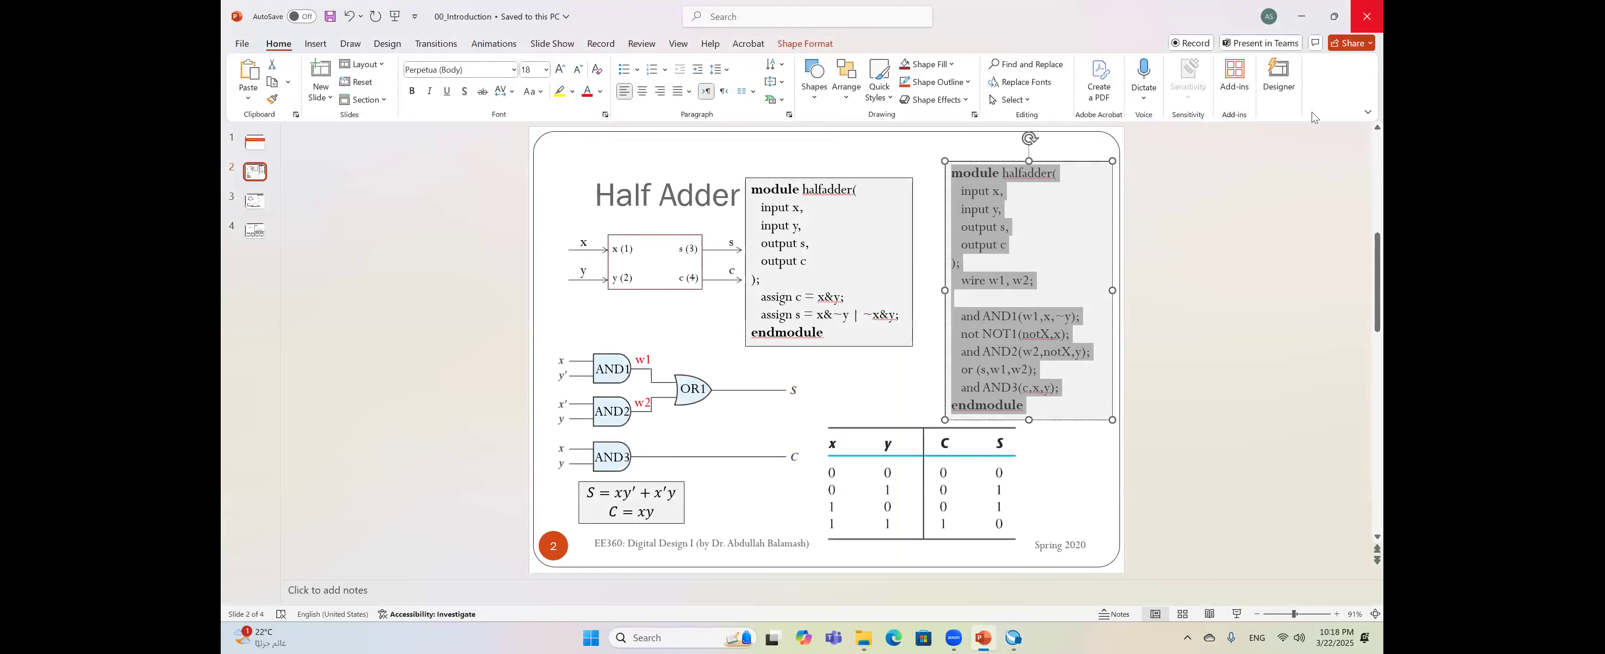
left_click(1277, 198)
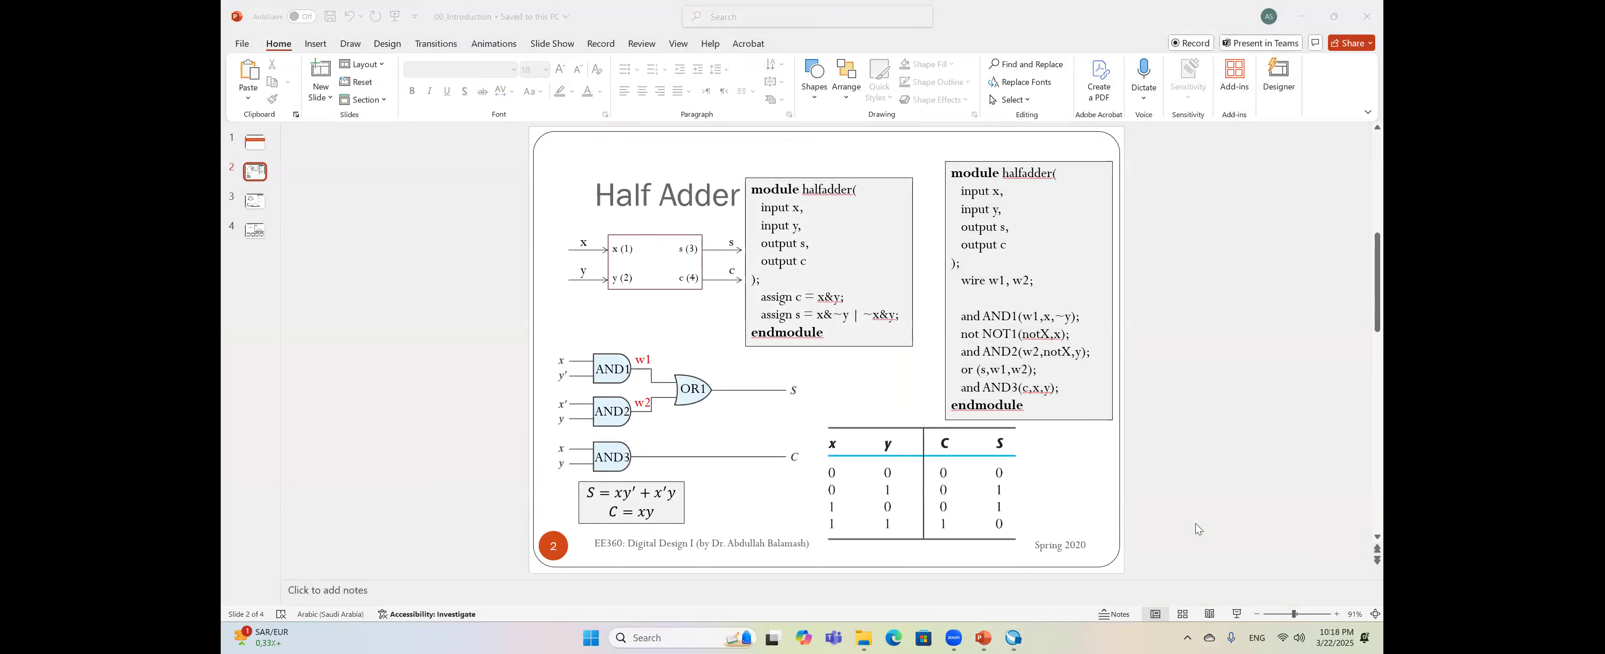
left_click(1237, 614)
left_click(1073, 462)
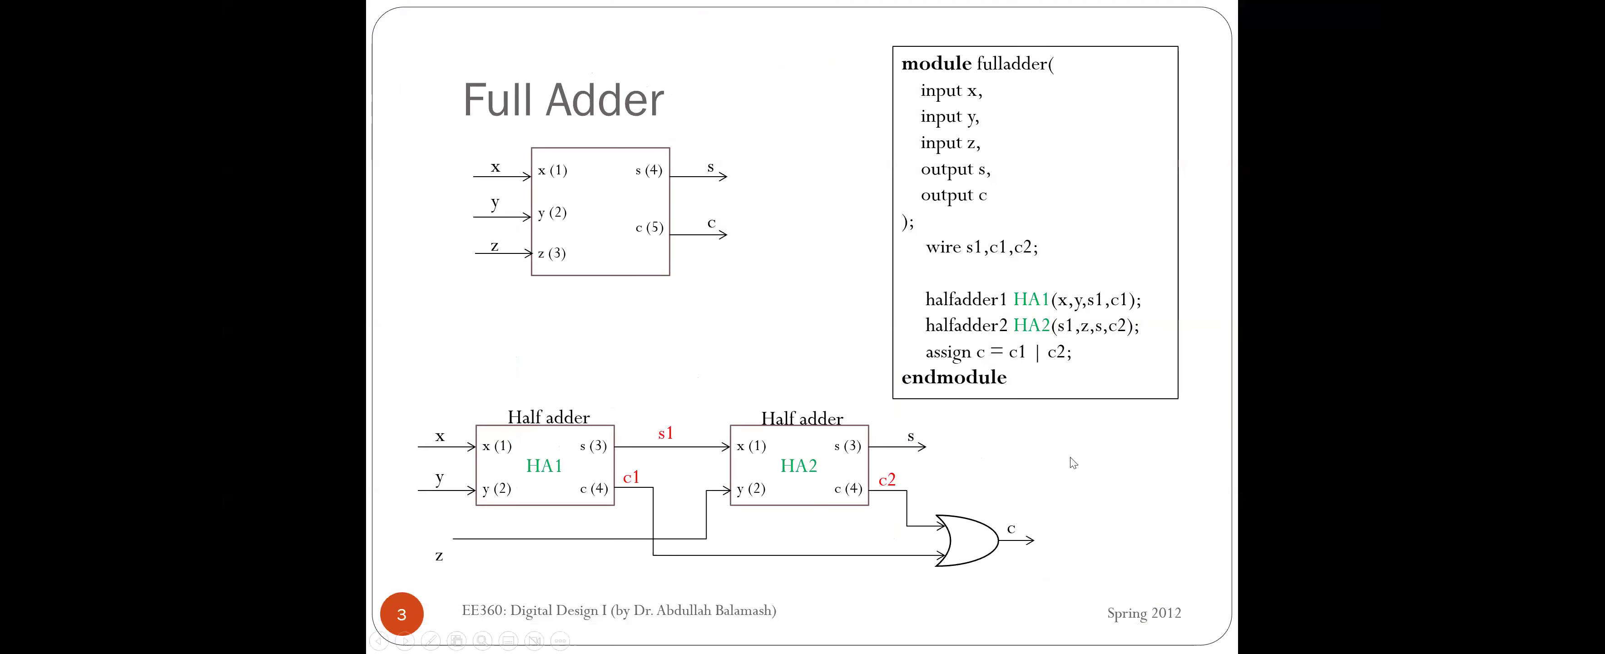
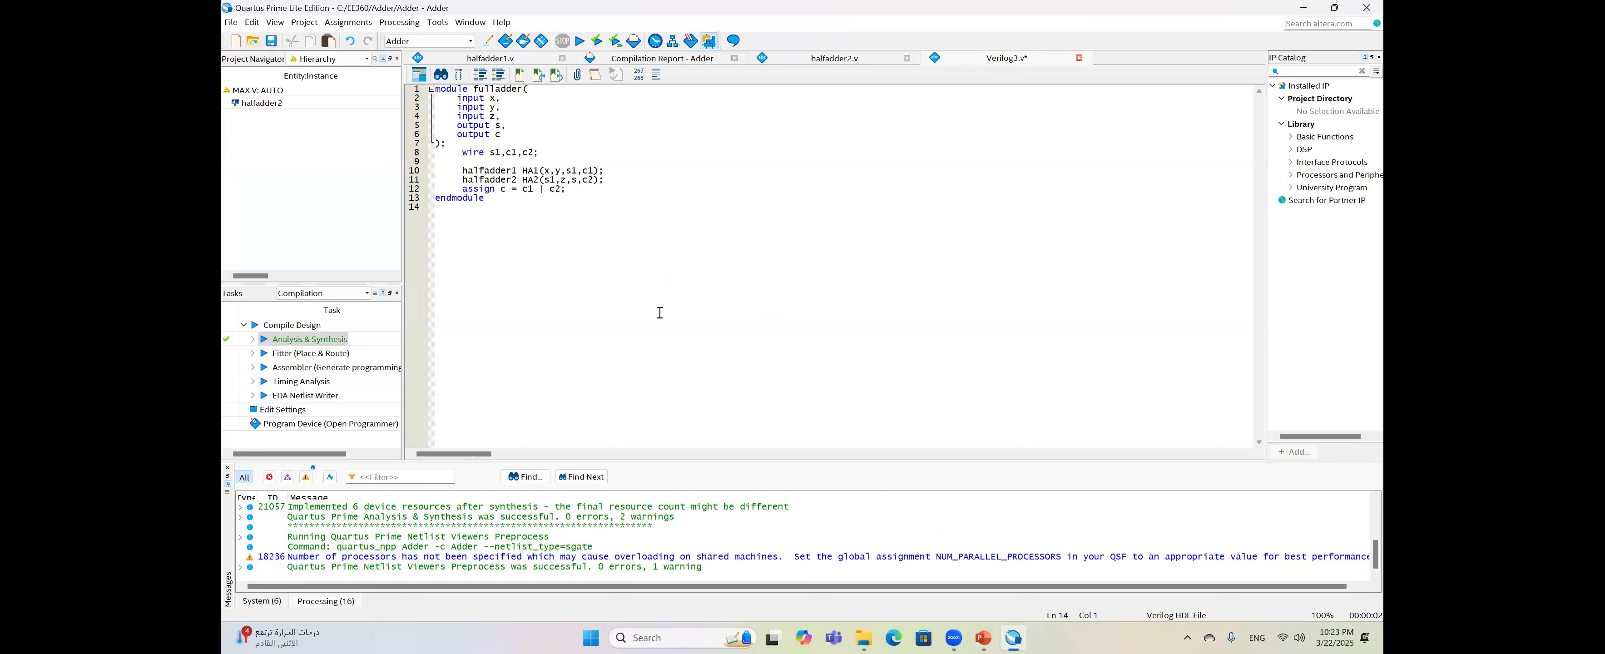
- Select the module name fulladder in the Verilog code
left_click_drag(504, 89, 517, 90)
- Save the new Verilog file as fulladder.v
left_click(271, 41)
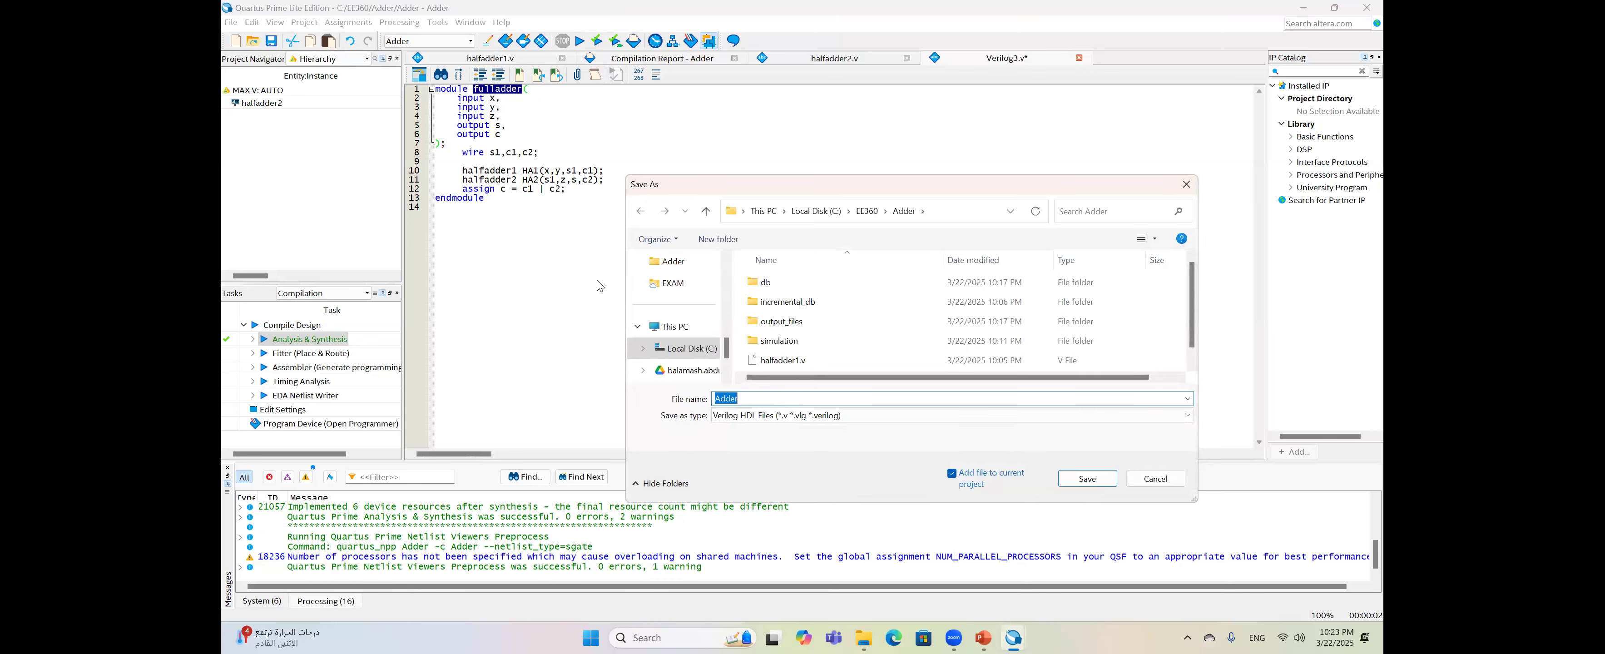
type("fulladder")
left_click(1088, 479)
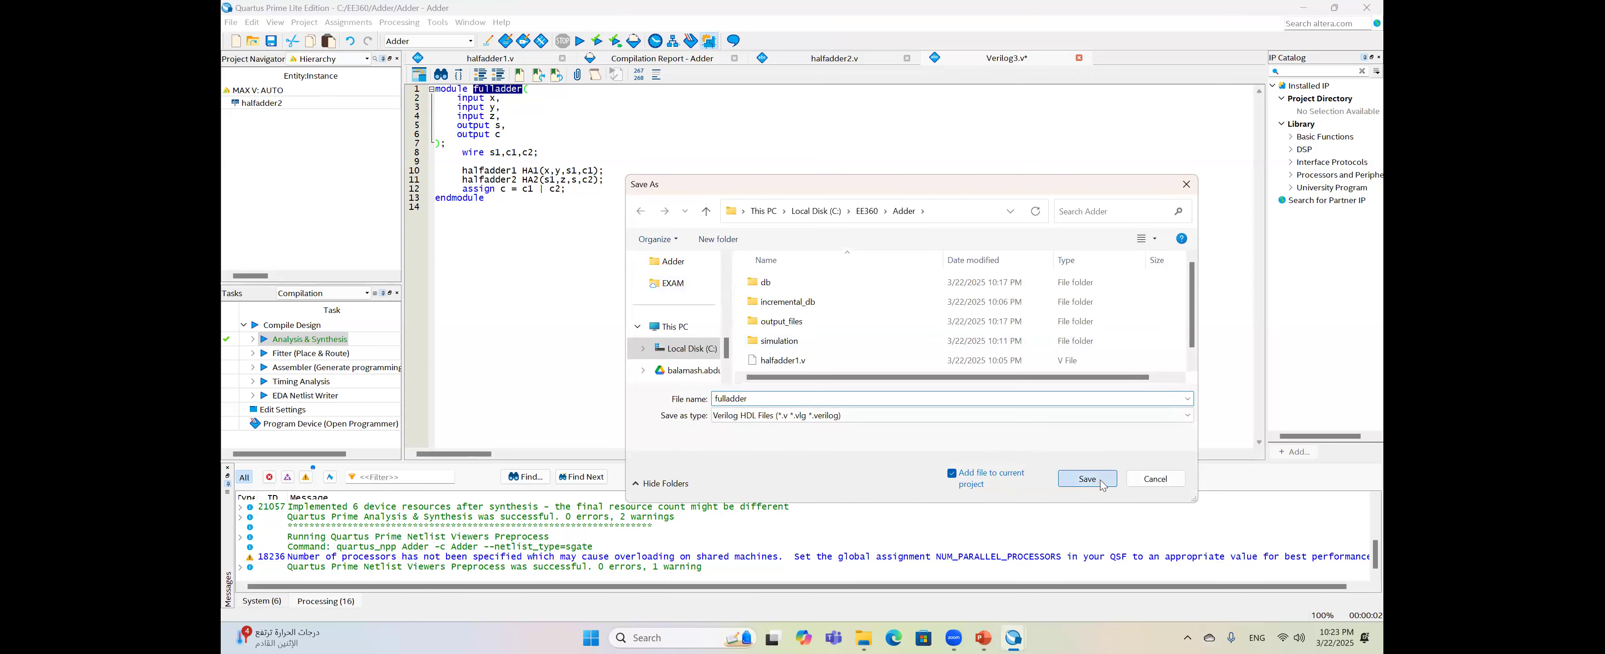
- Replace halfadder2 with fulladder as the project's top-level entity in Settings
right_click(328, 101)
left_click(364, 106)
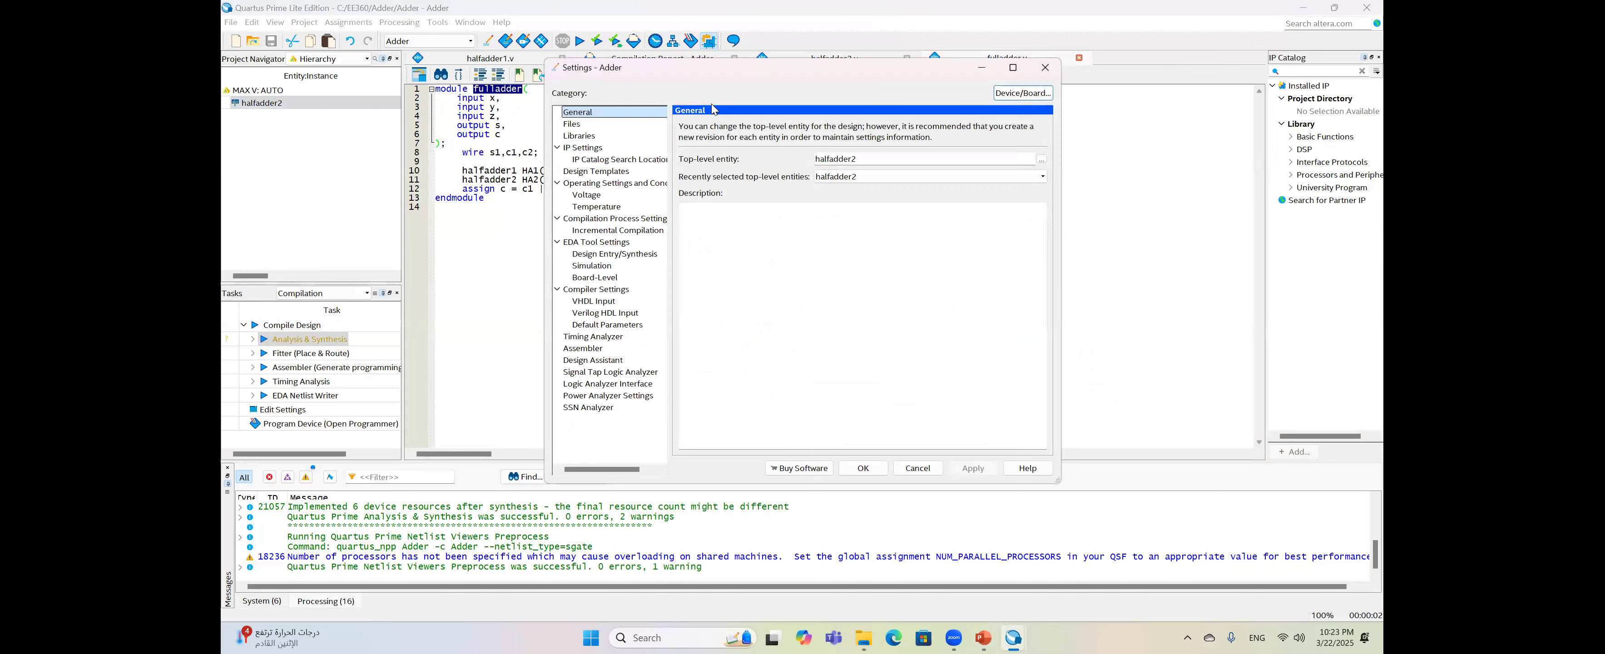
double_click(870, 159)
type("fulladder")
left_click(973, 468)
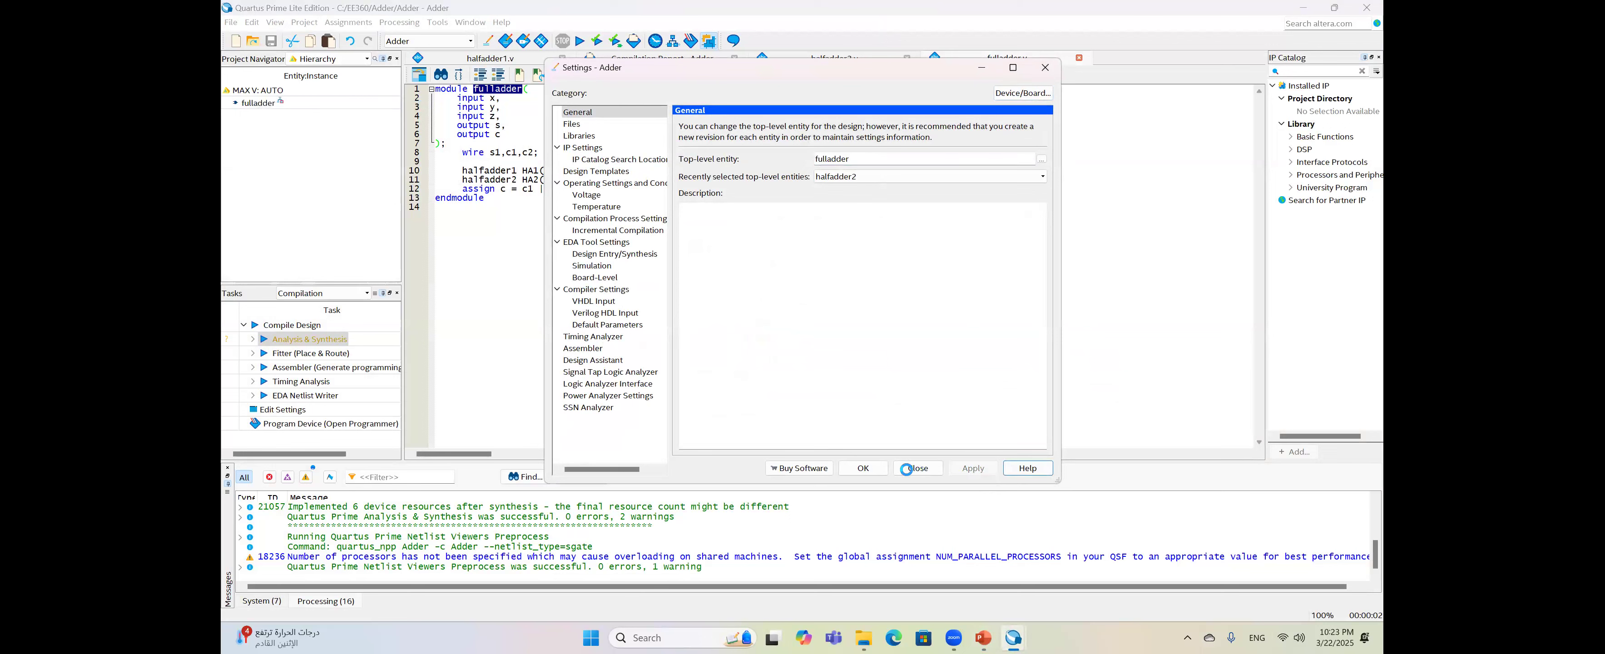
left_click(864, 470)
- Run Analysis & Synthesis on the fulladder design from the Tasks pane
left_click(329, 345)
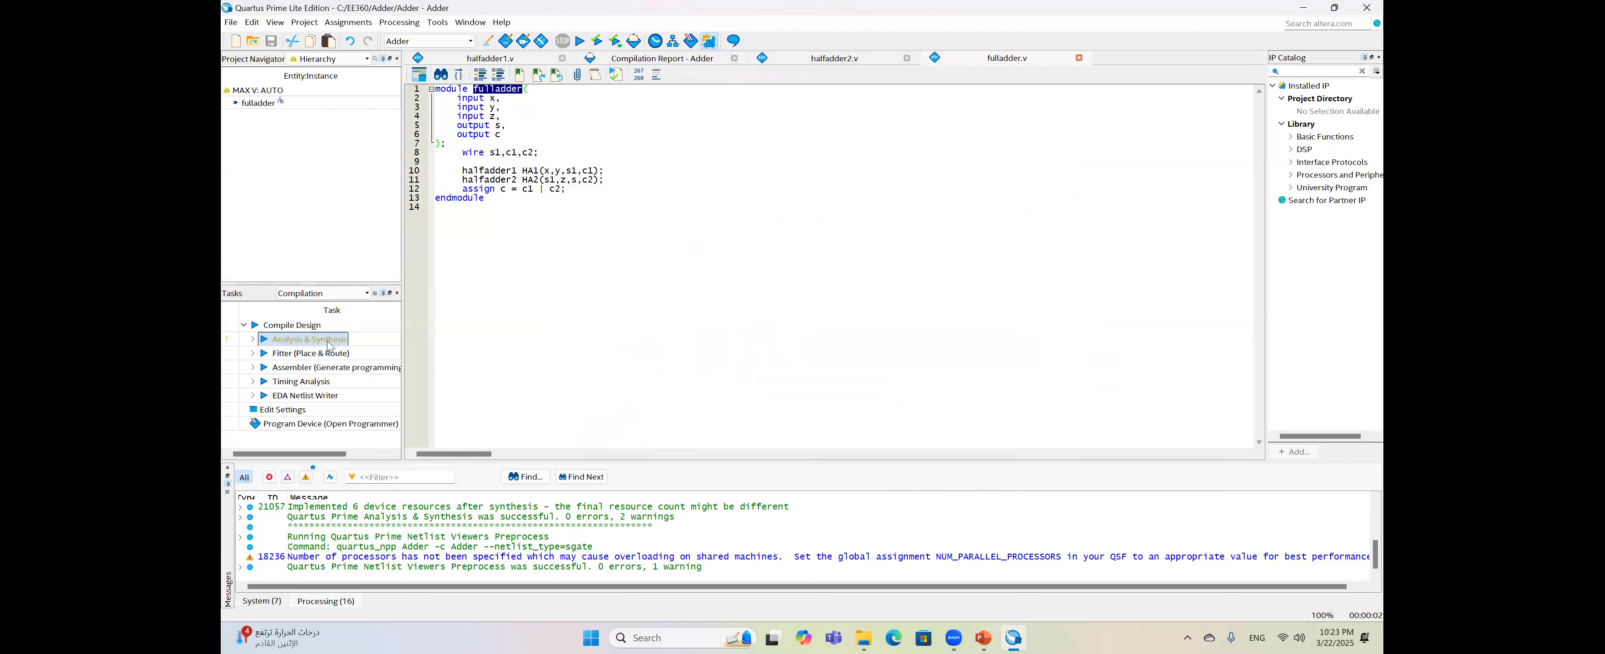
double_click(330, 344)
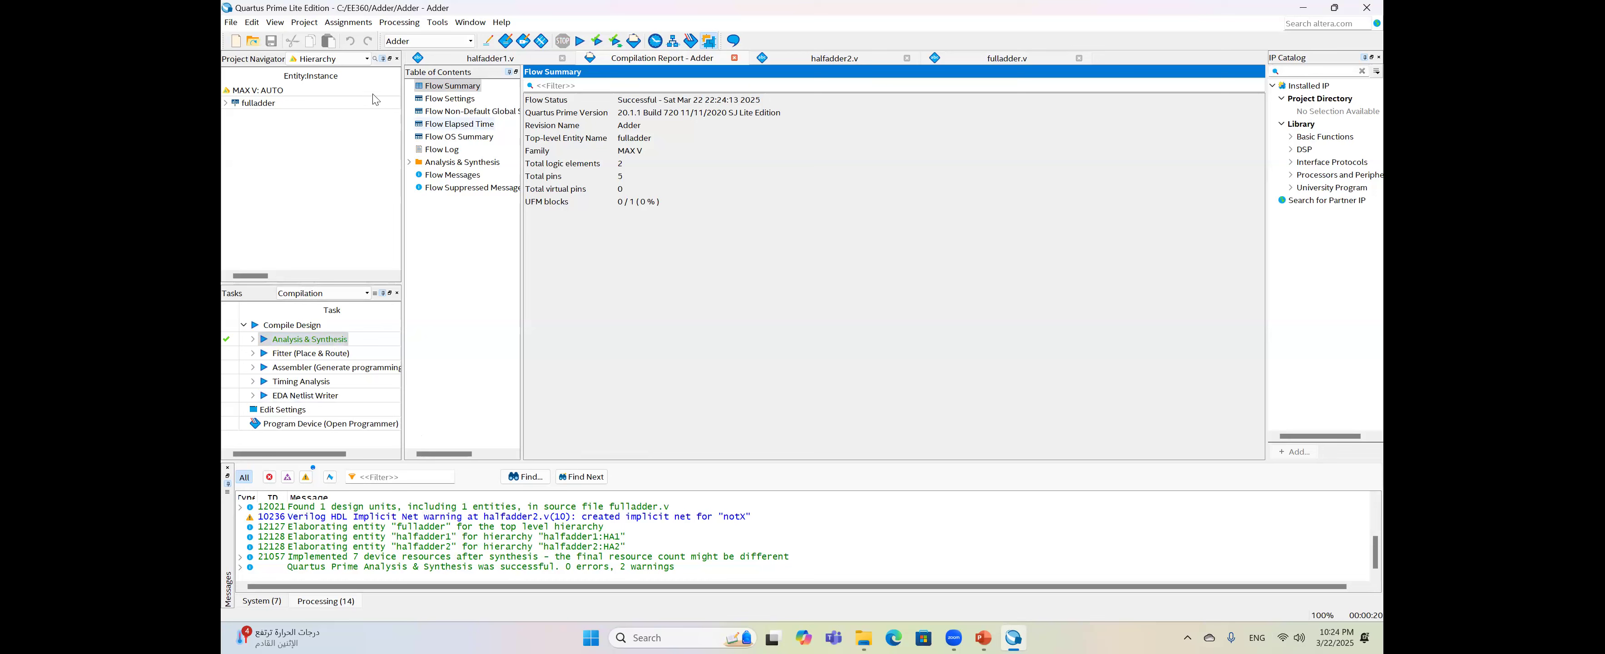
left_click(439, 22)
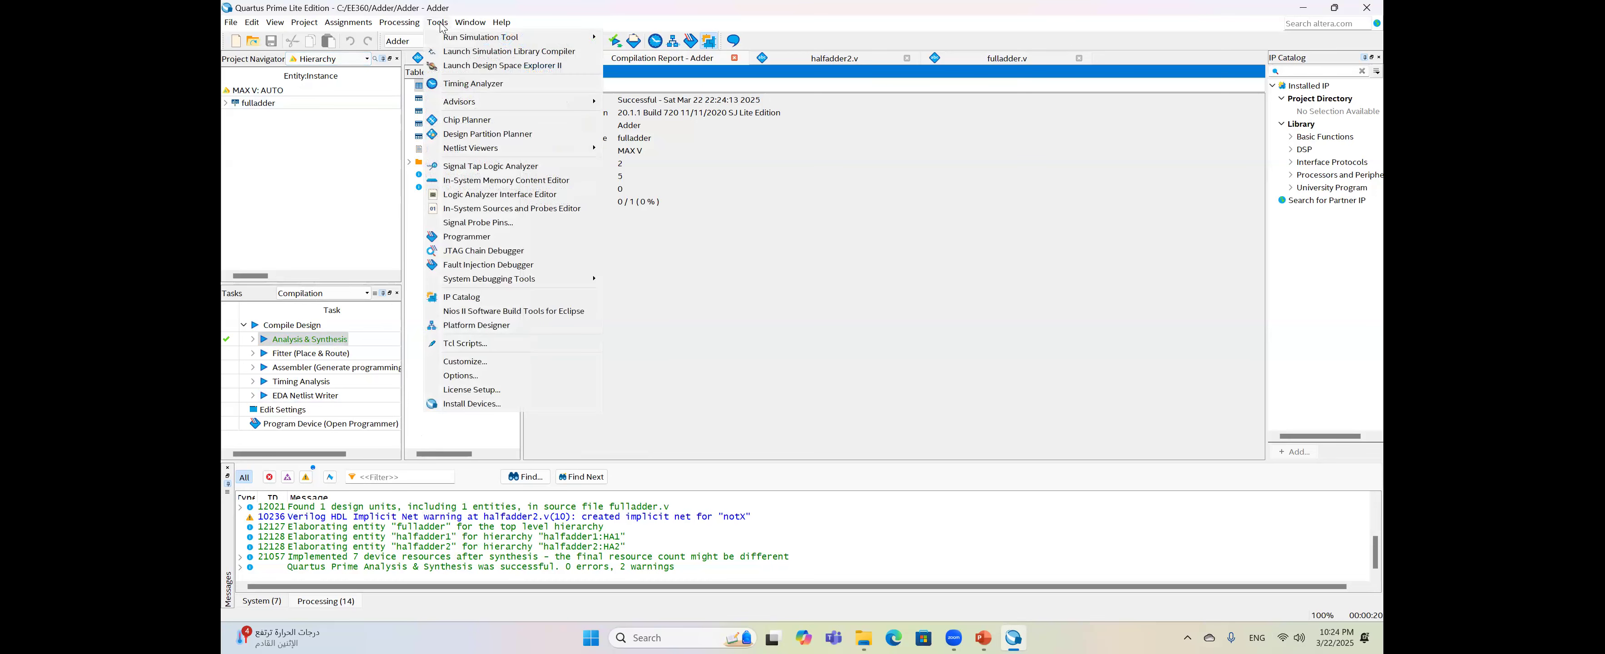
mouse_move(524, 154)
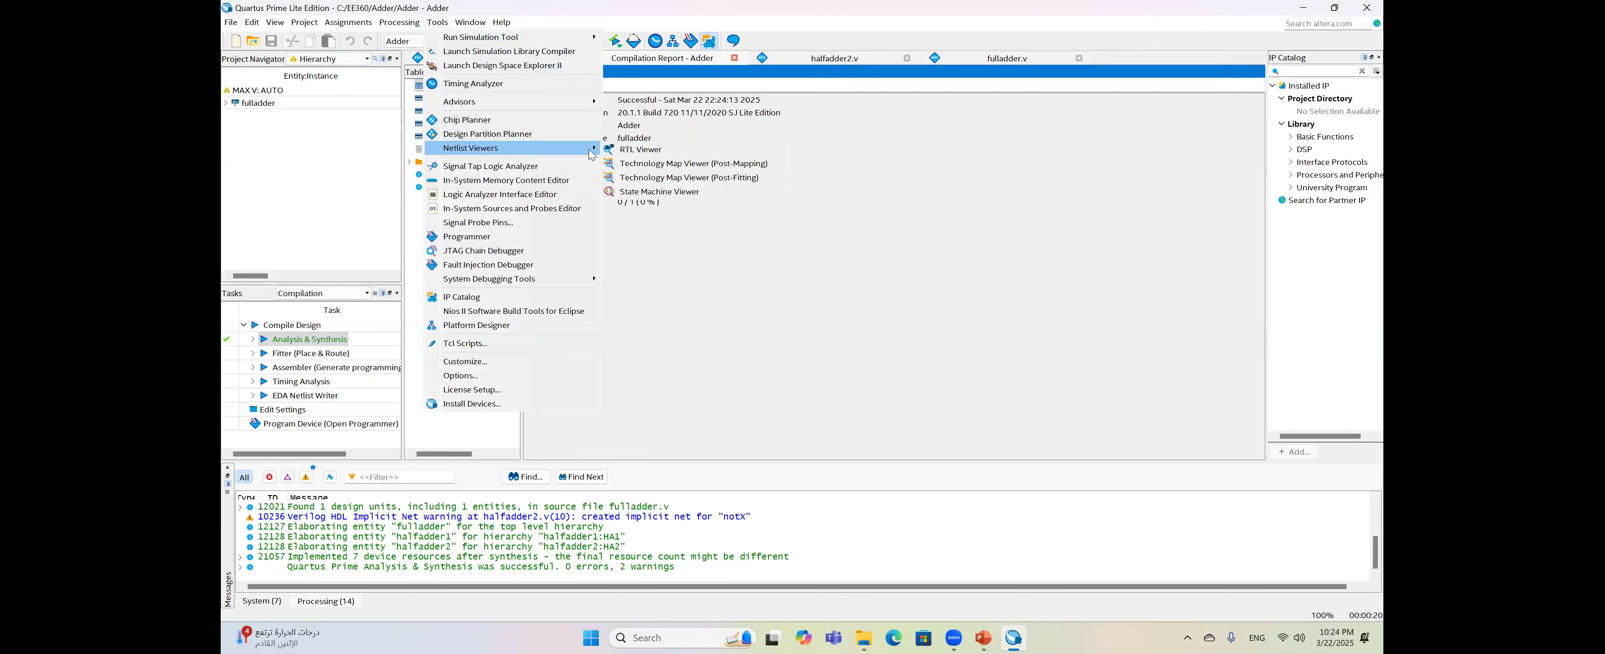
left_click(654, 148)
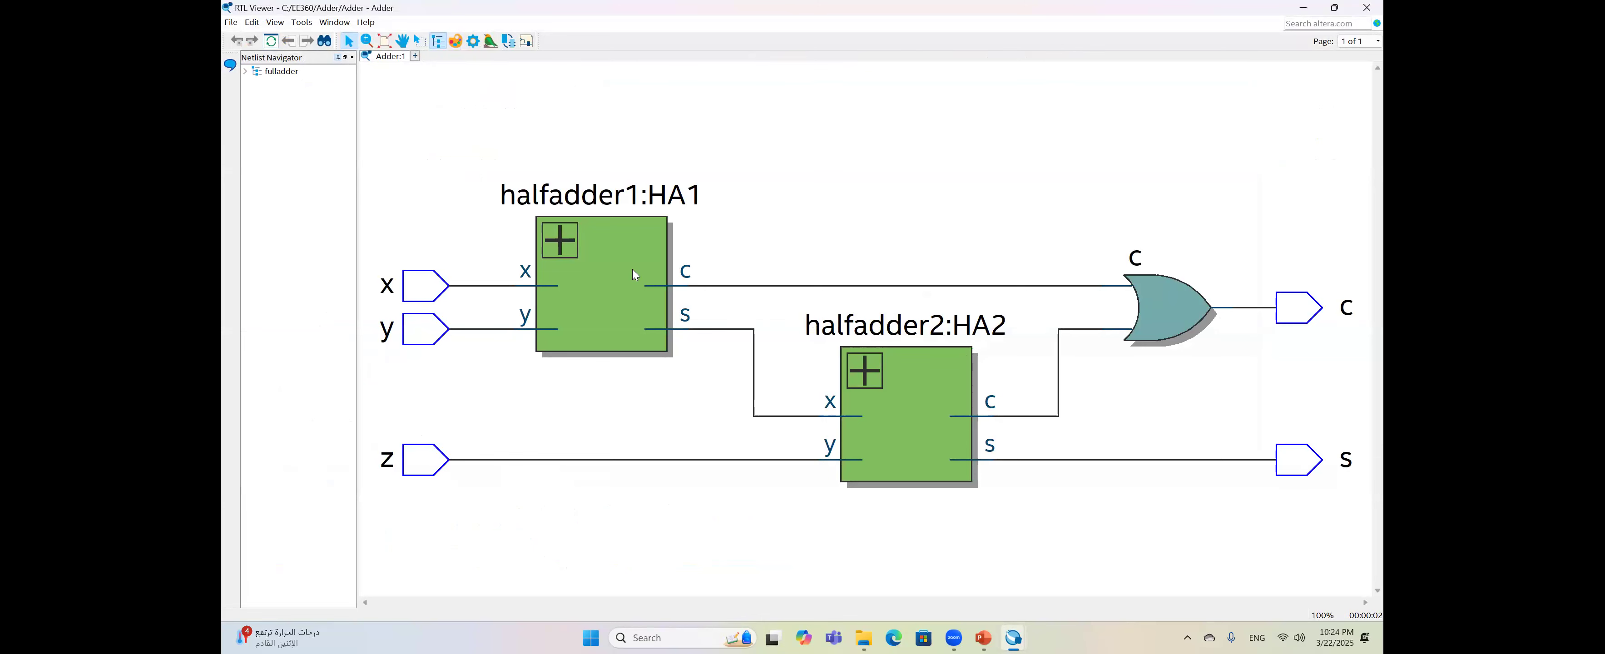
double_click(615, 278)
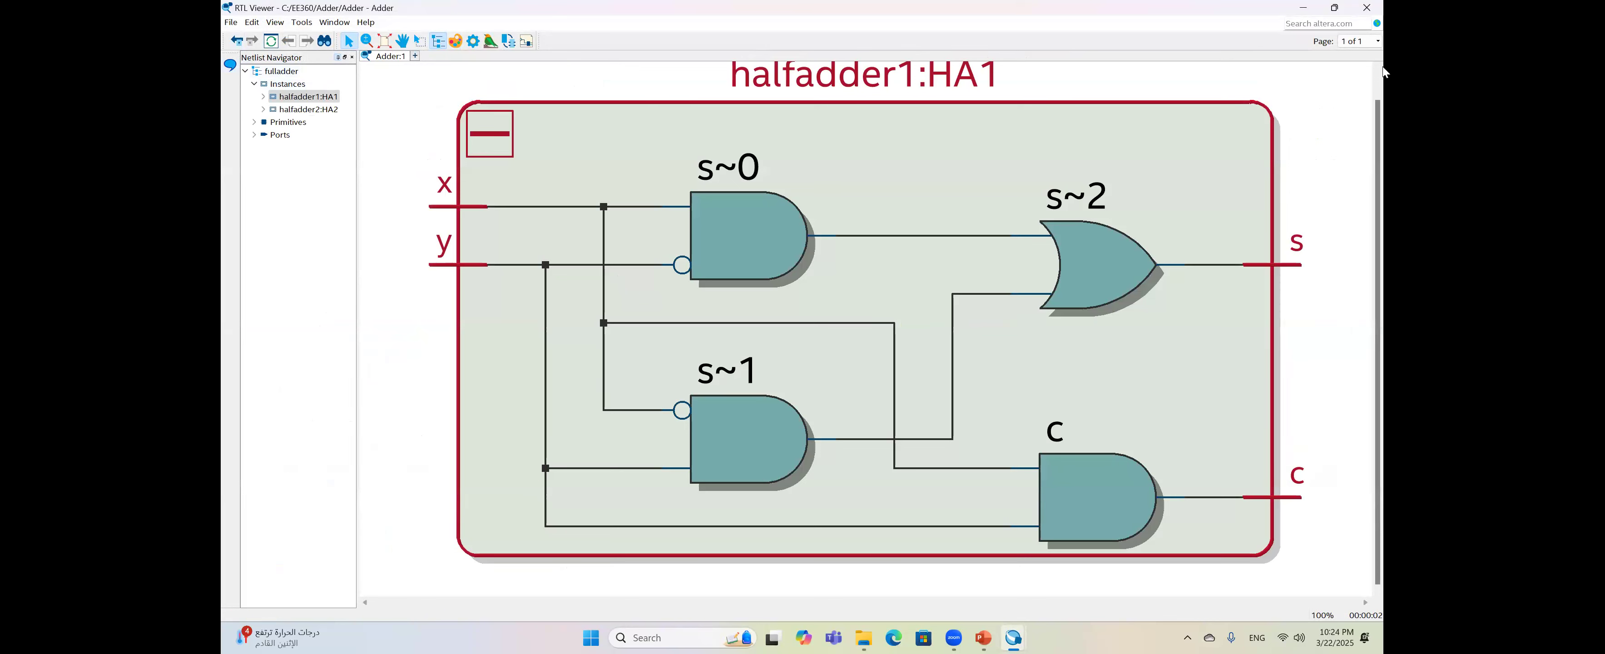
left_click(237, 41)
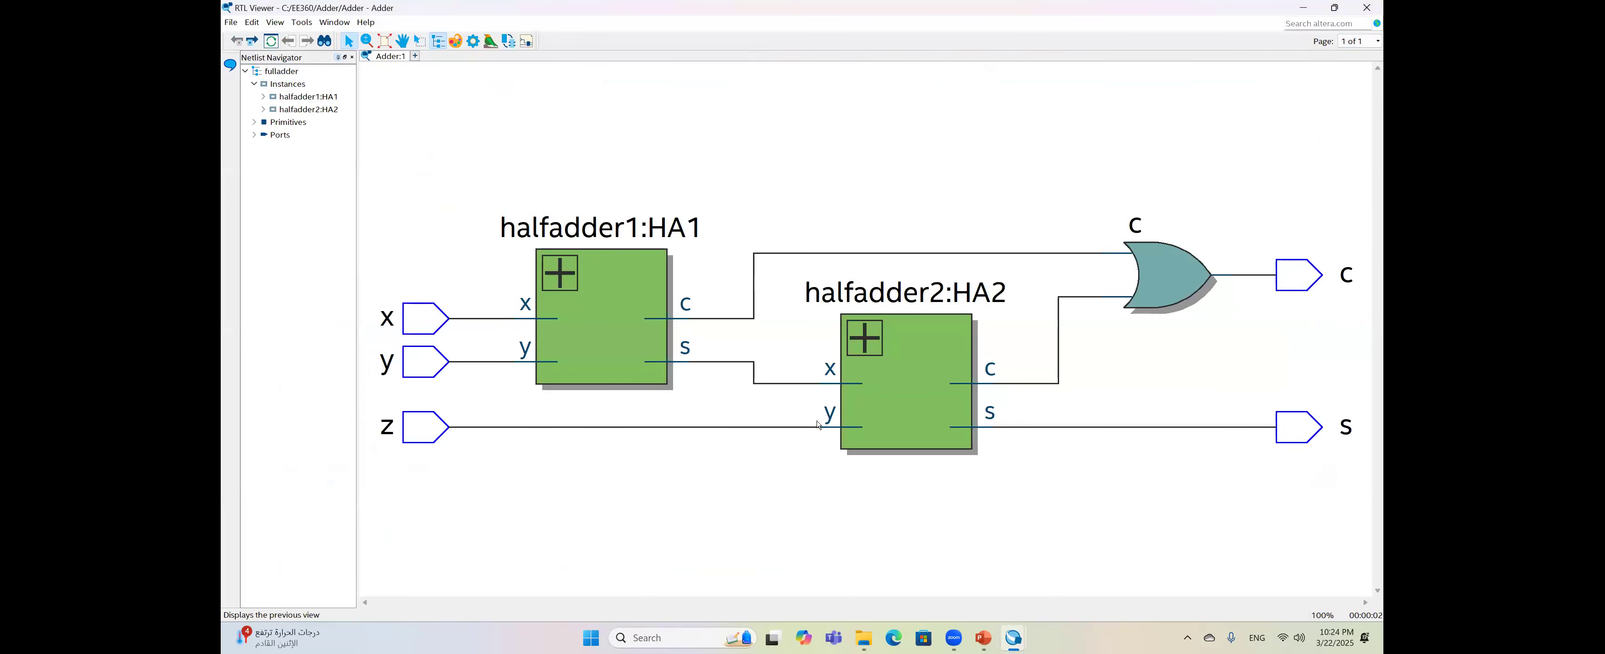
double_click(908, 402)
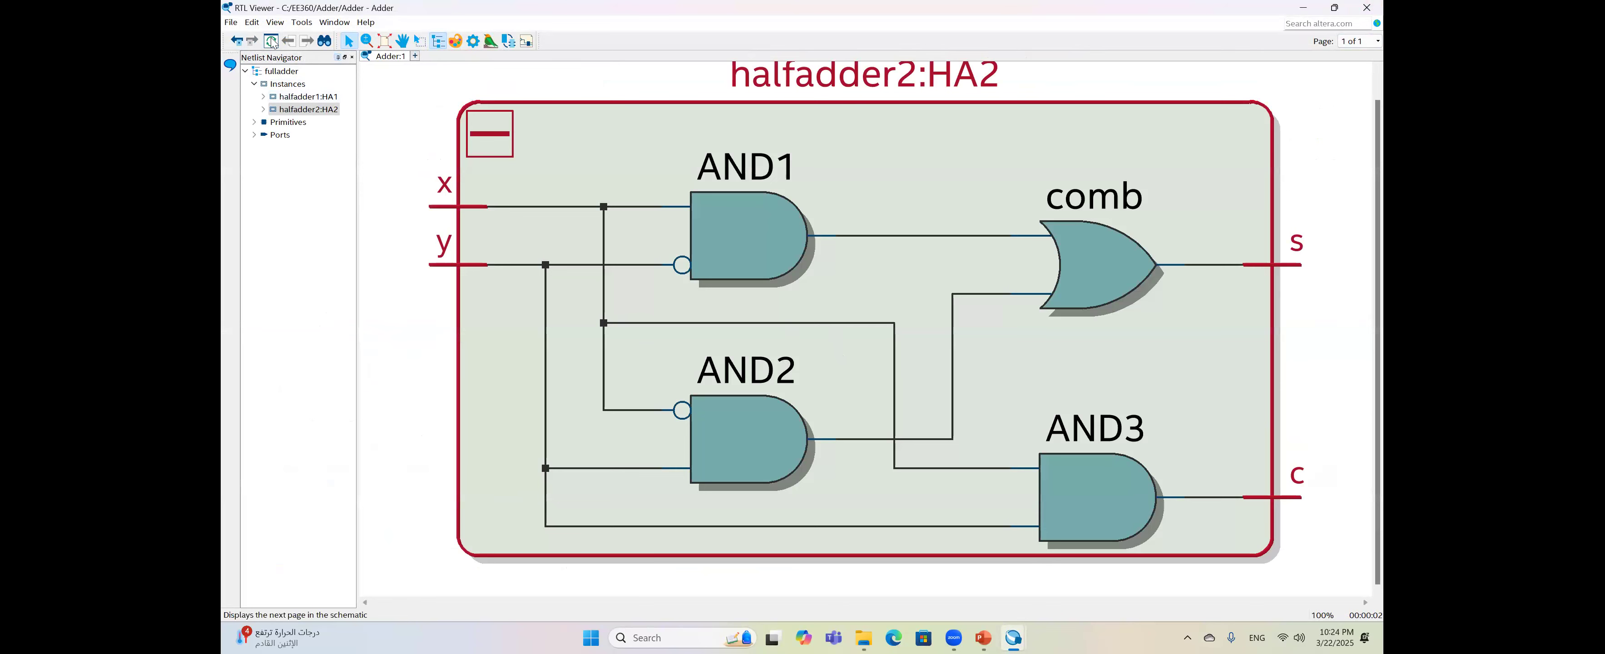
left_click(1367, 8)
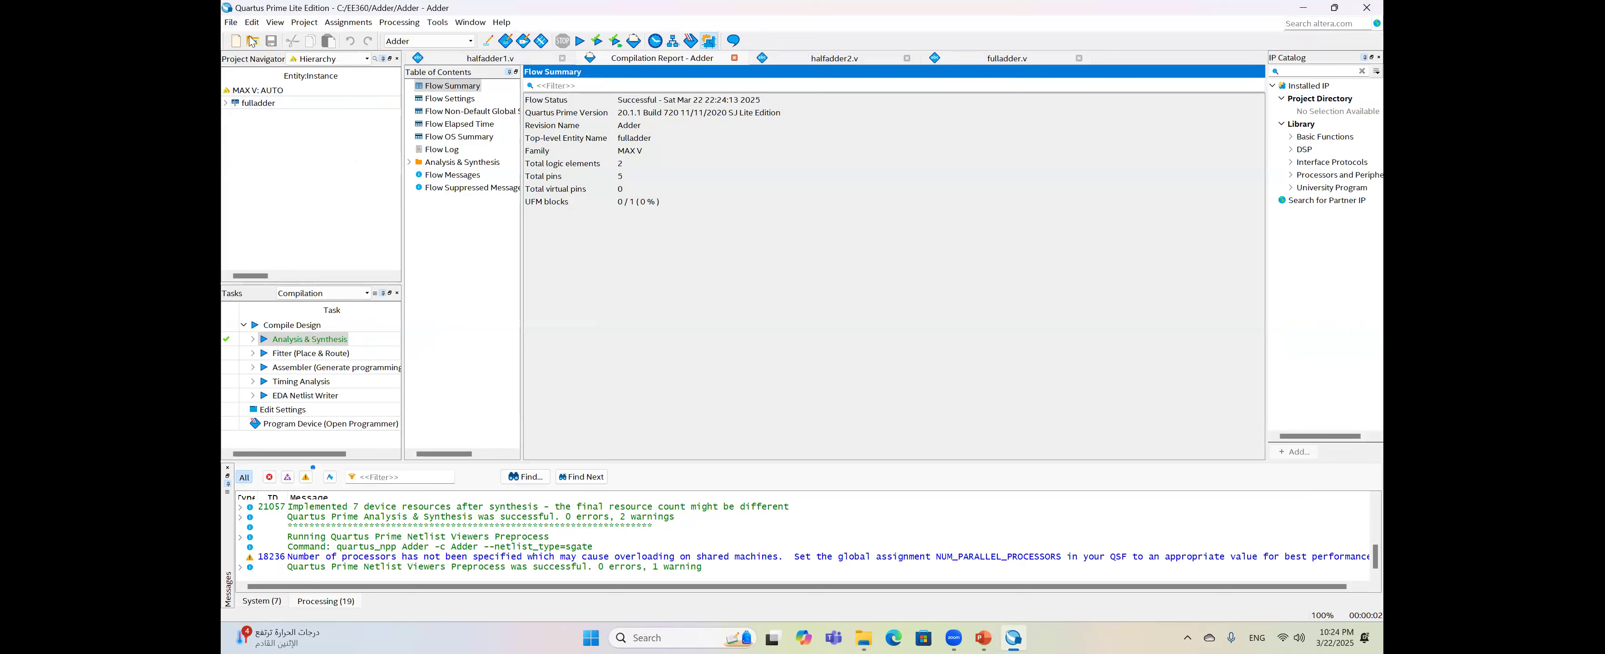
- Create a new University Program VWF file from the New dialog
key("ctrl+n")
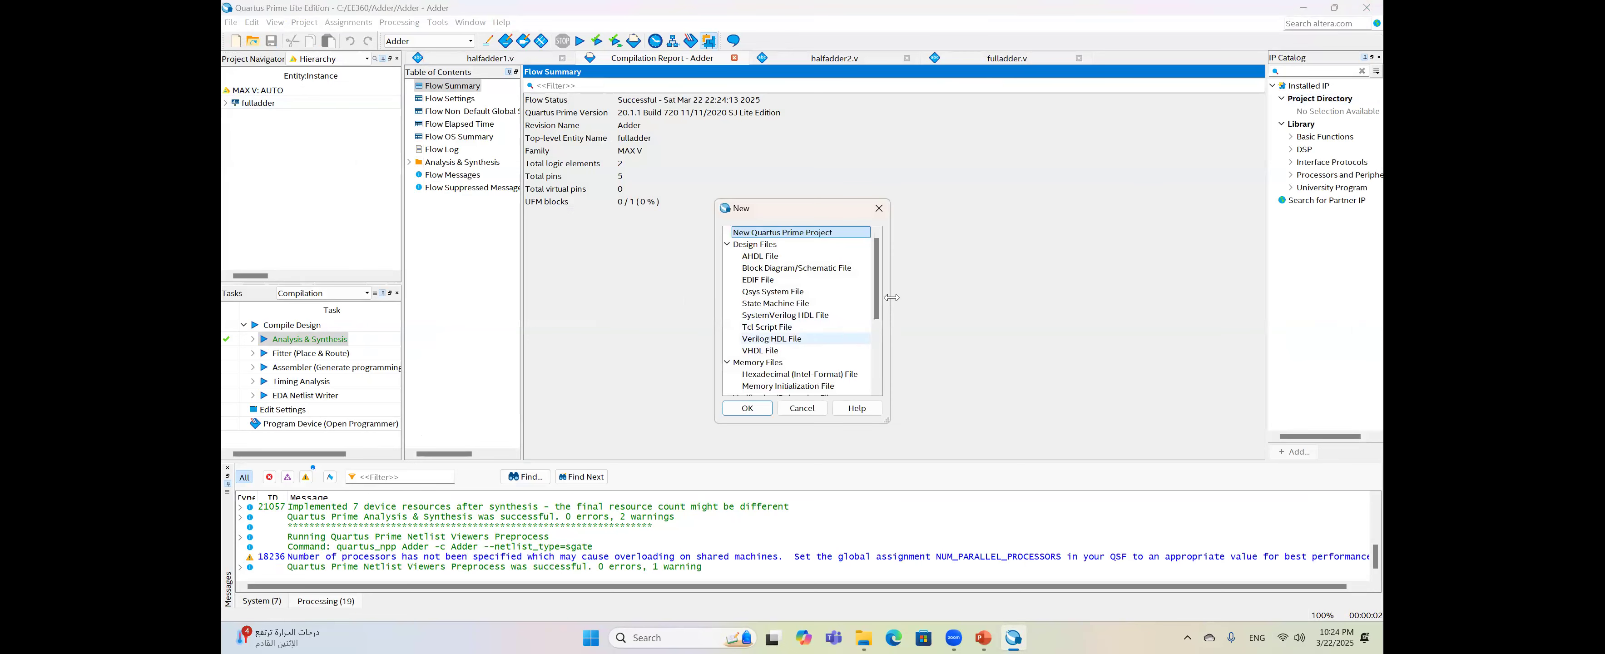
left_click_drag(878, 296, 878, 349)
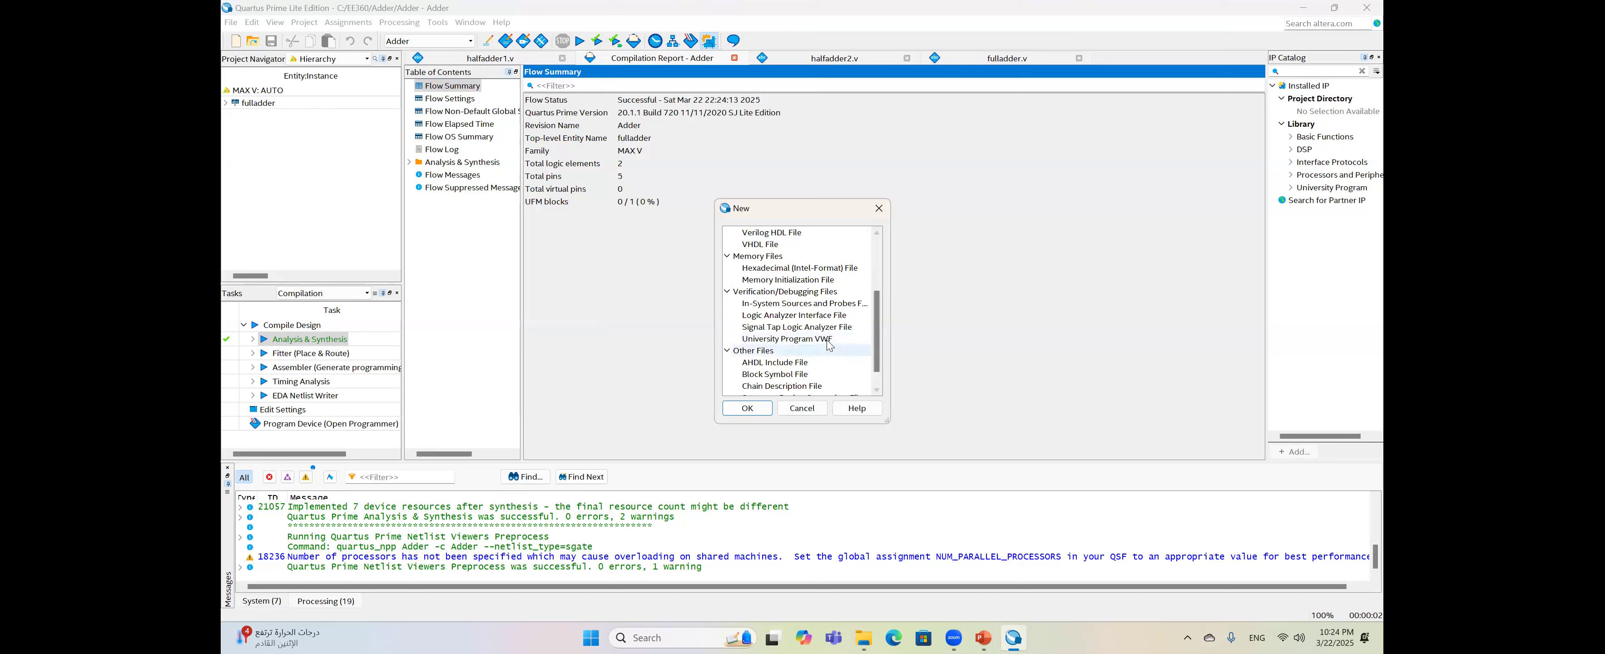
double_click(829, 340)
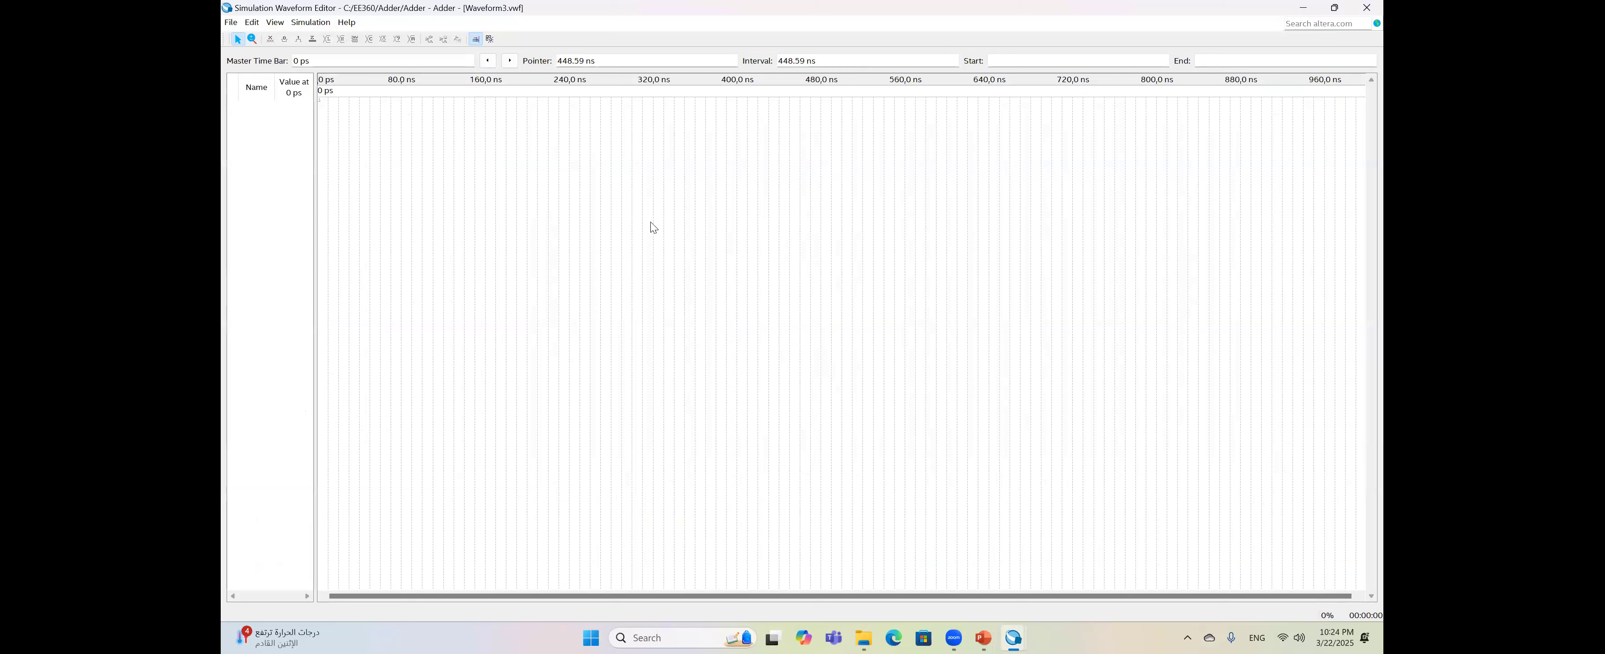
- Set the waveform end time to 8 us
left_click(255, 22)
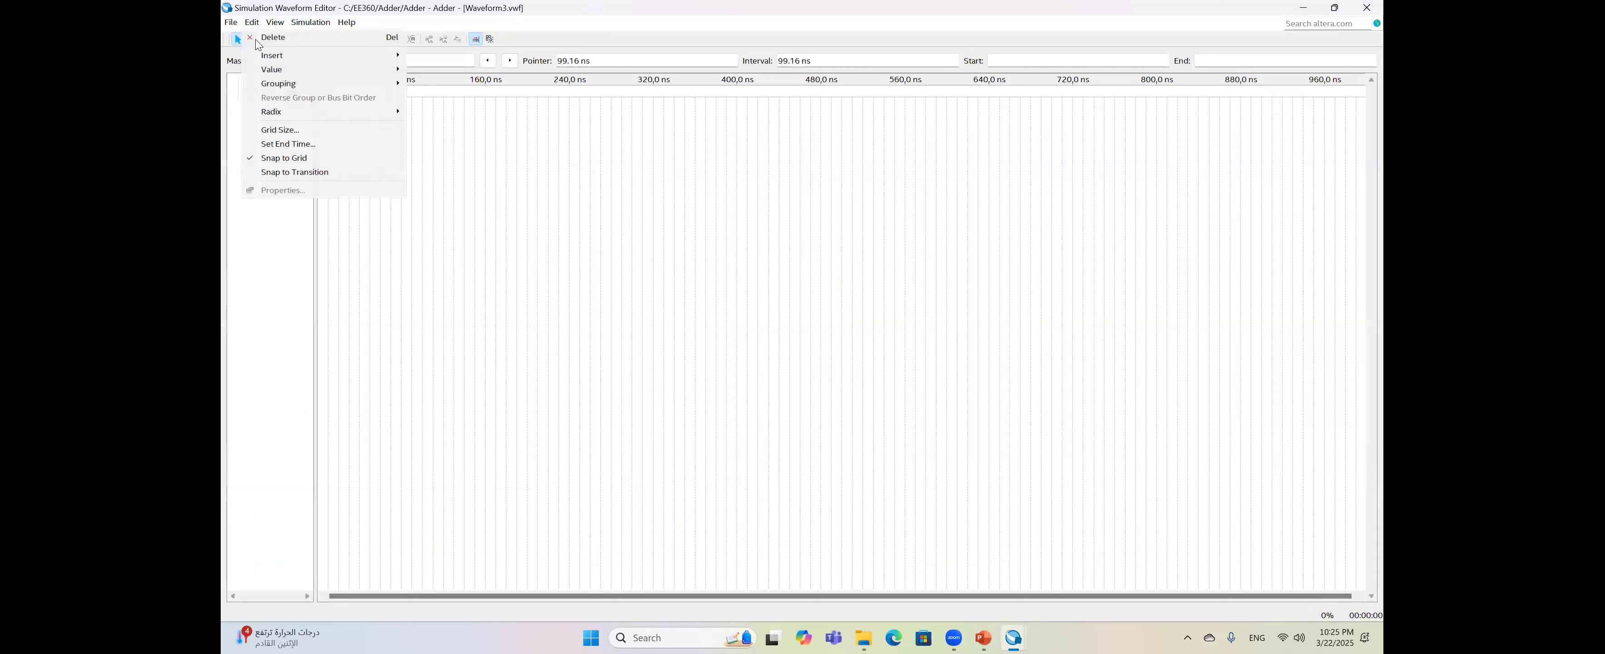
left_click(288, 144)
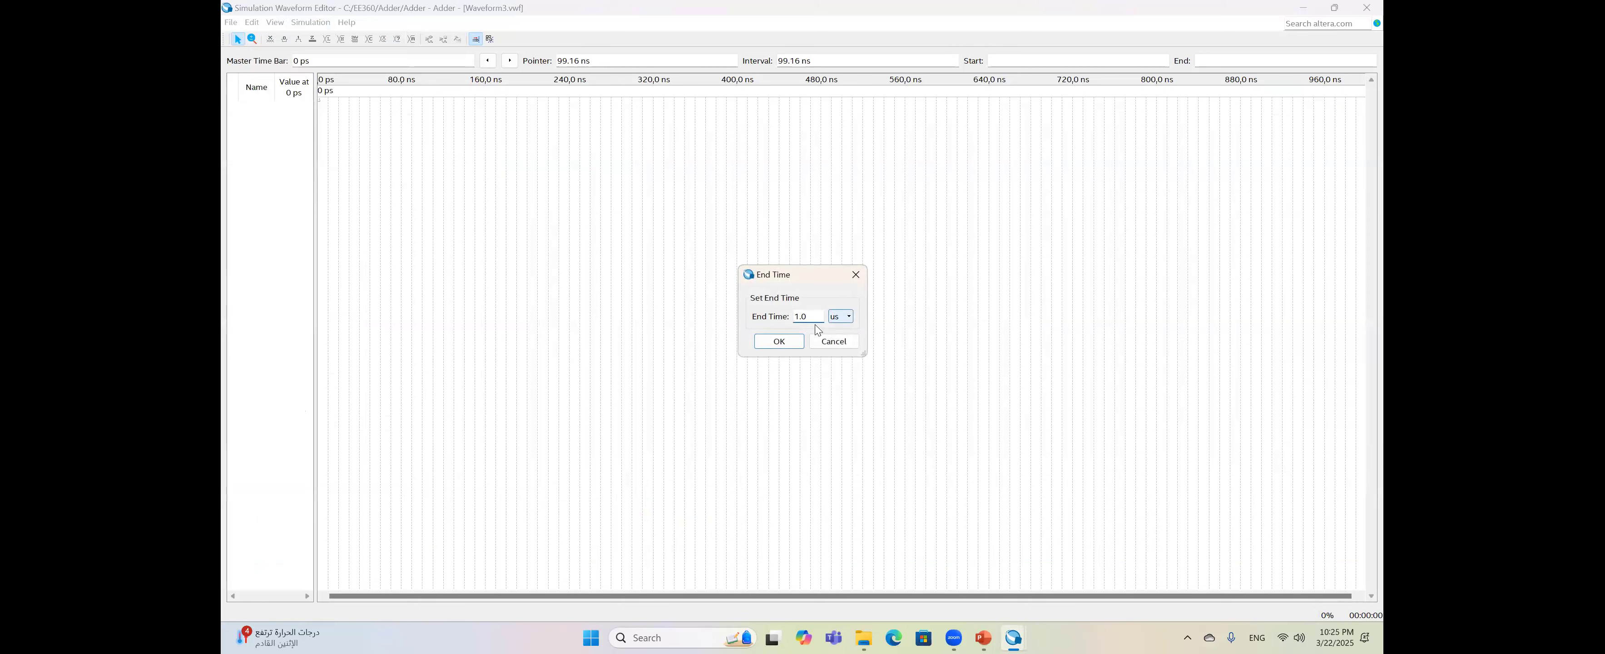
left_click_drag(813, 316, 793, 321)
key("Return")
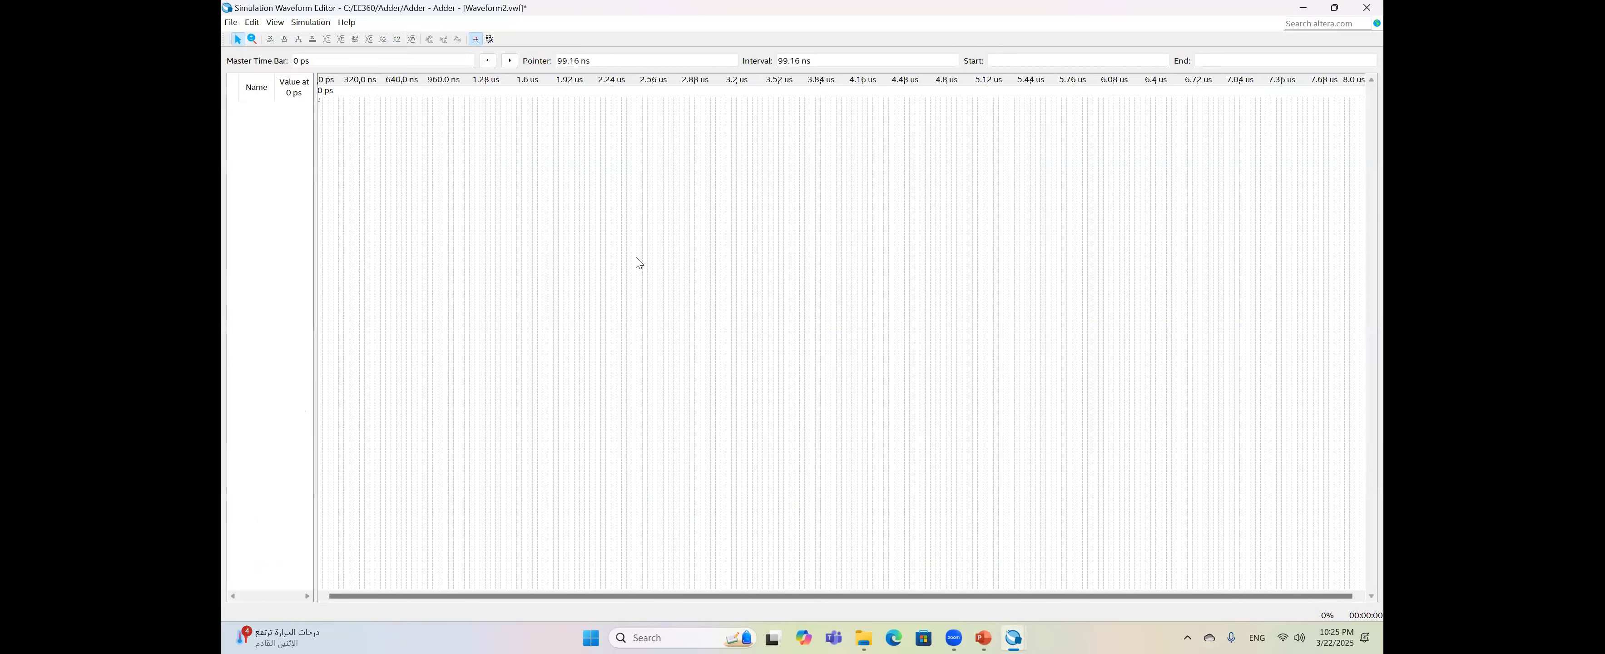
- Set the grid period to 1 us
left_click(253, 22)
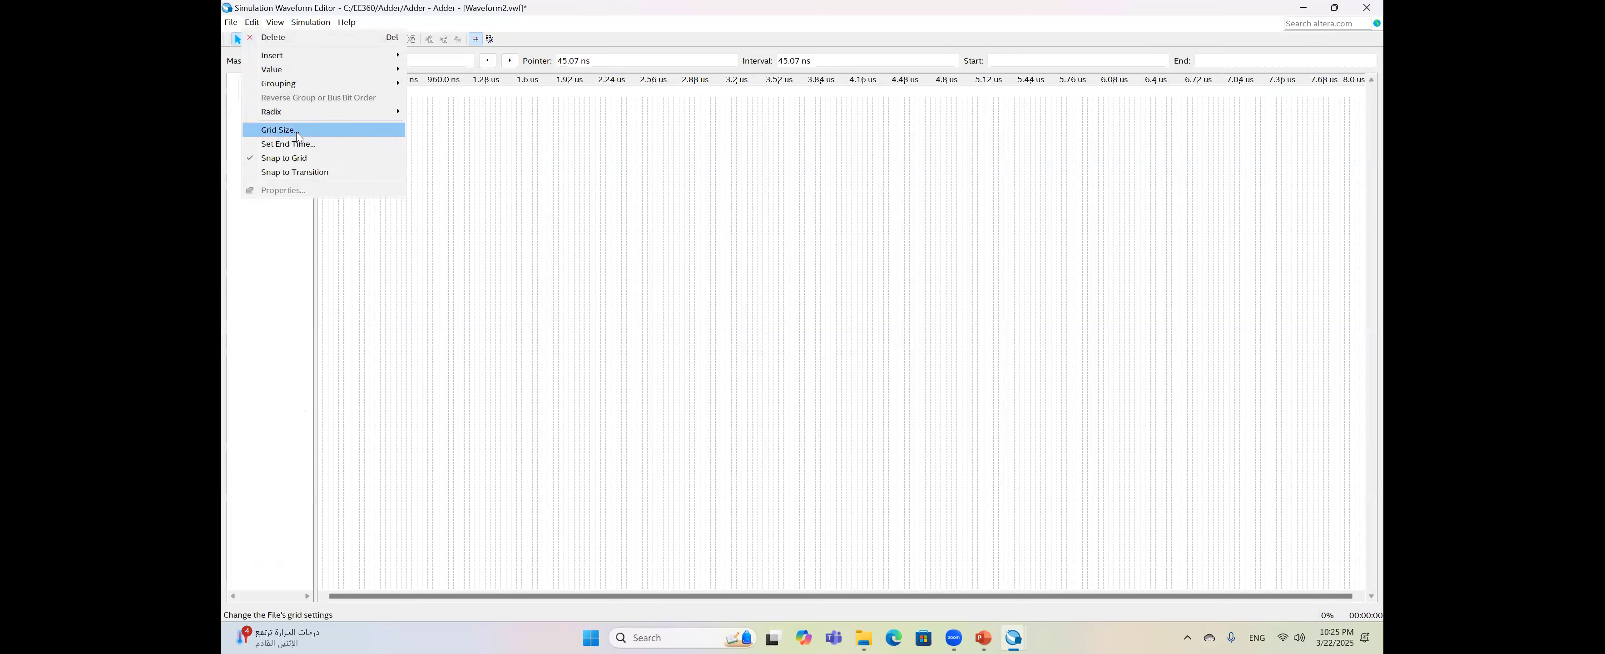
left_click(280, 130)
left_click(835, 317)
left_click(834, 335)
left_click_drag(795, 317, 808, 319)
double_click(808, 320)
type("1")
key("Return")
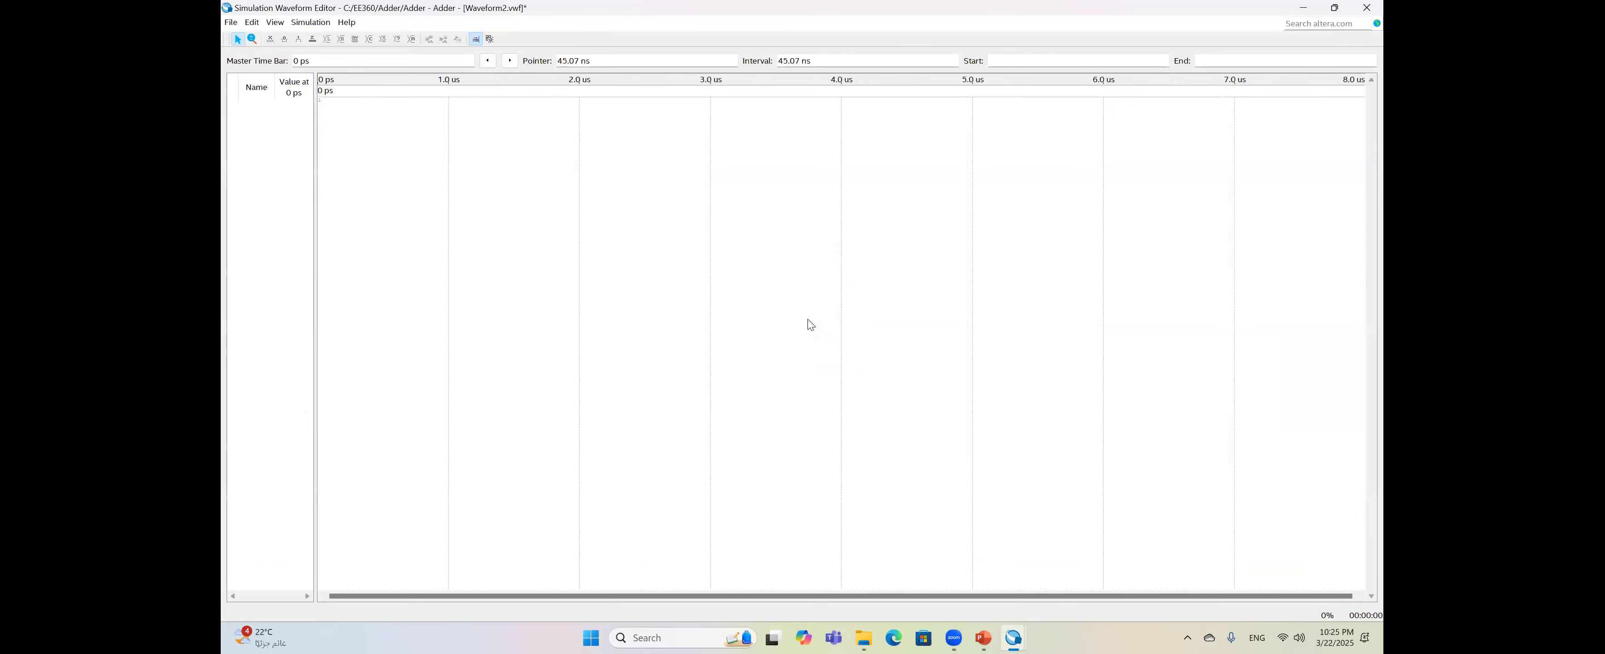
- Open the Node Finder from Insert Node or Bus and list all pins
left_click(251, 23)
mouse_move(387, 56)
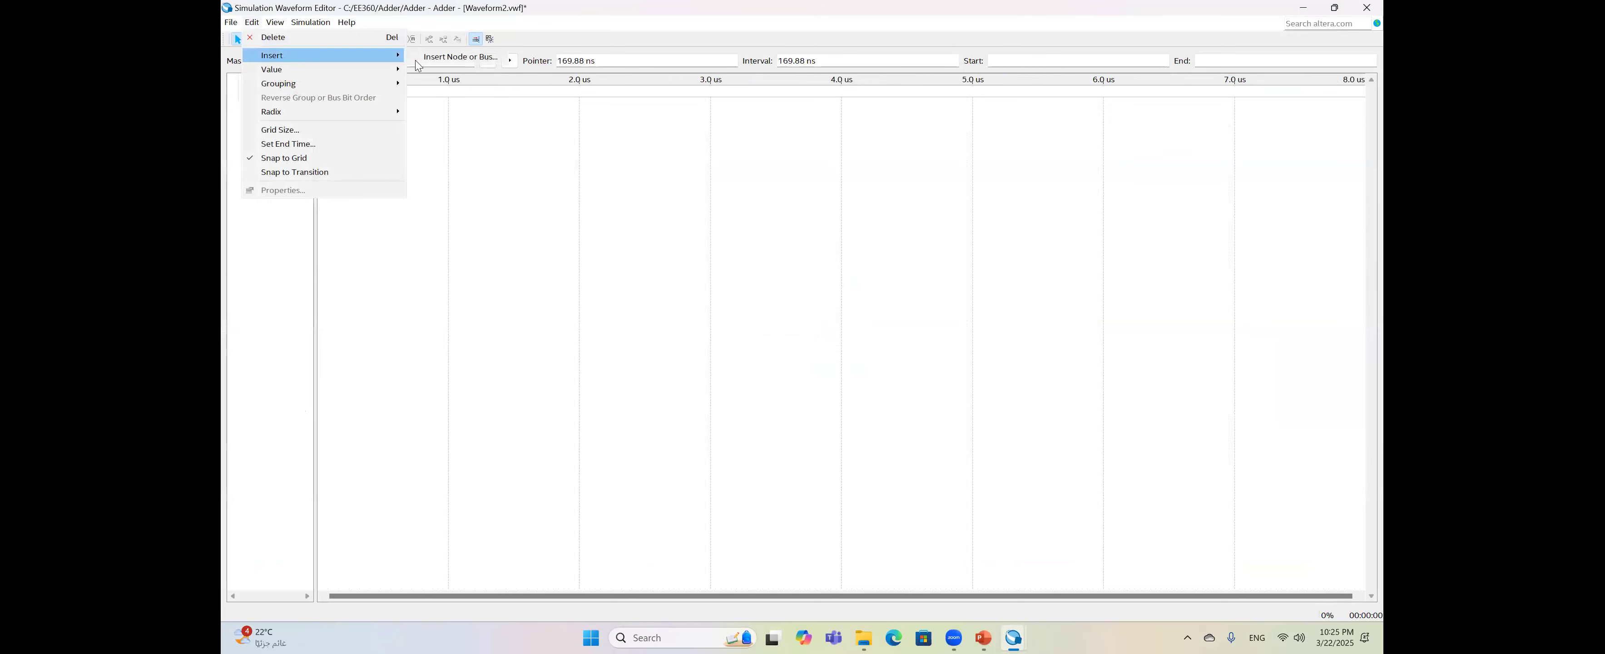
left_click(454, 57)
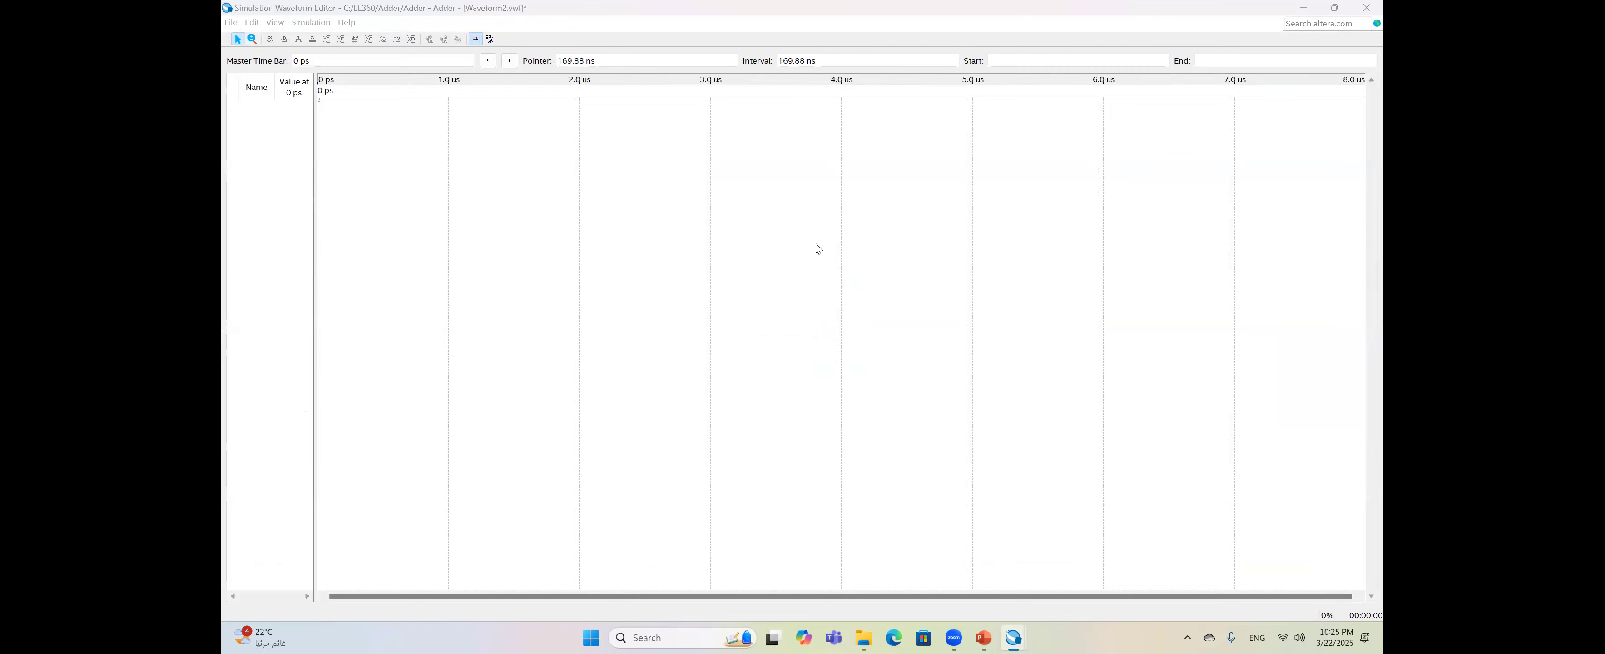
left_click(859, 316)
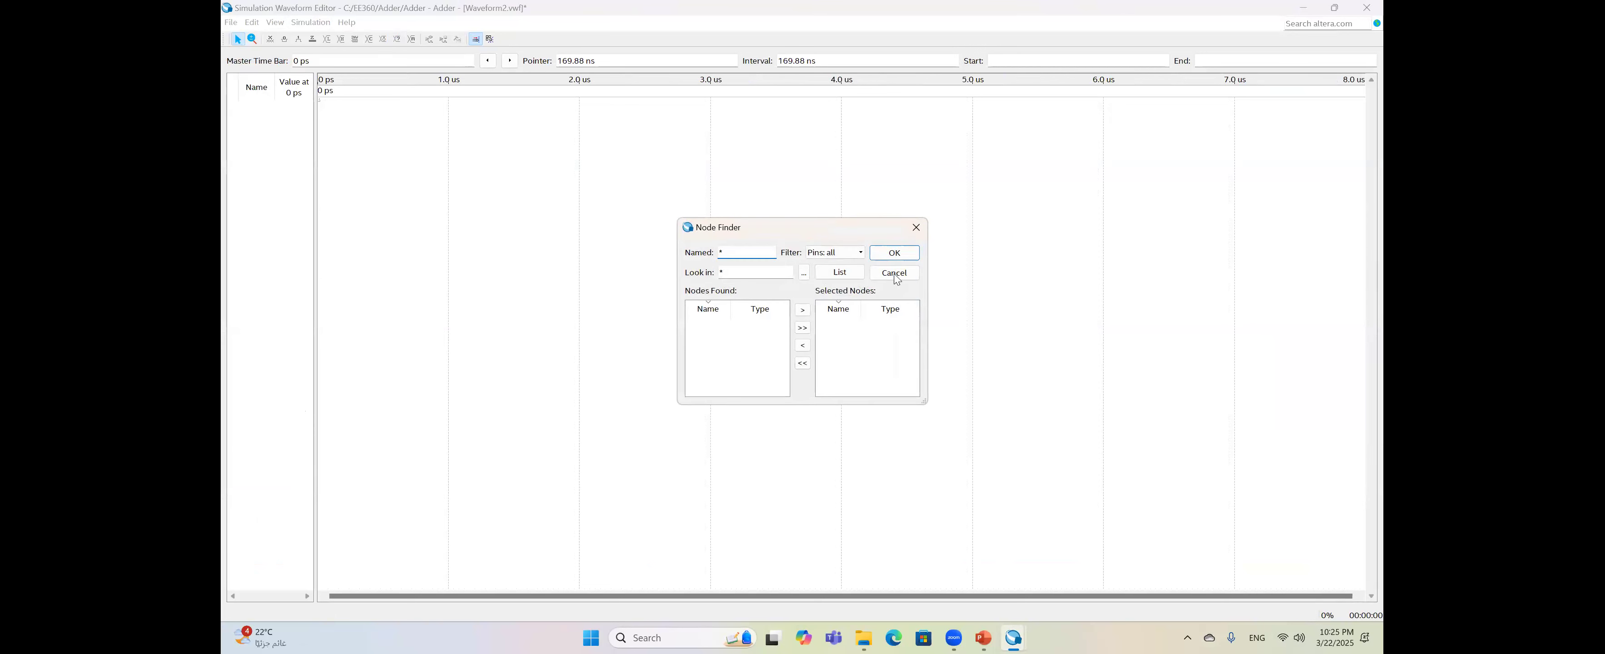
left_click(849, 275)
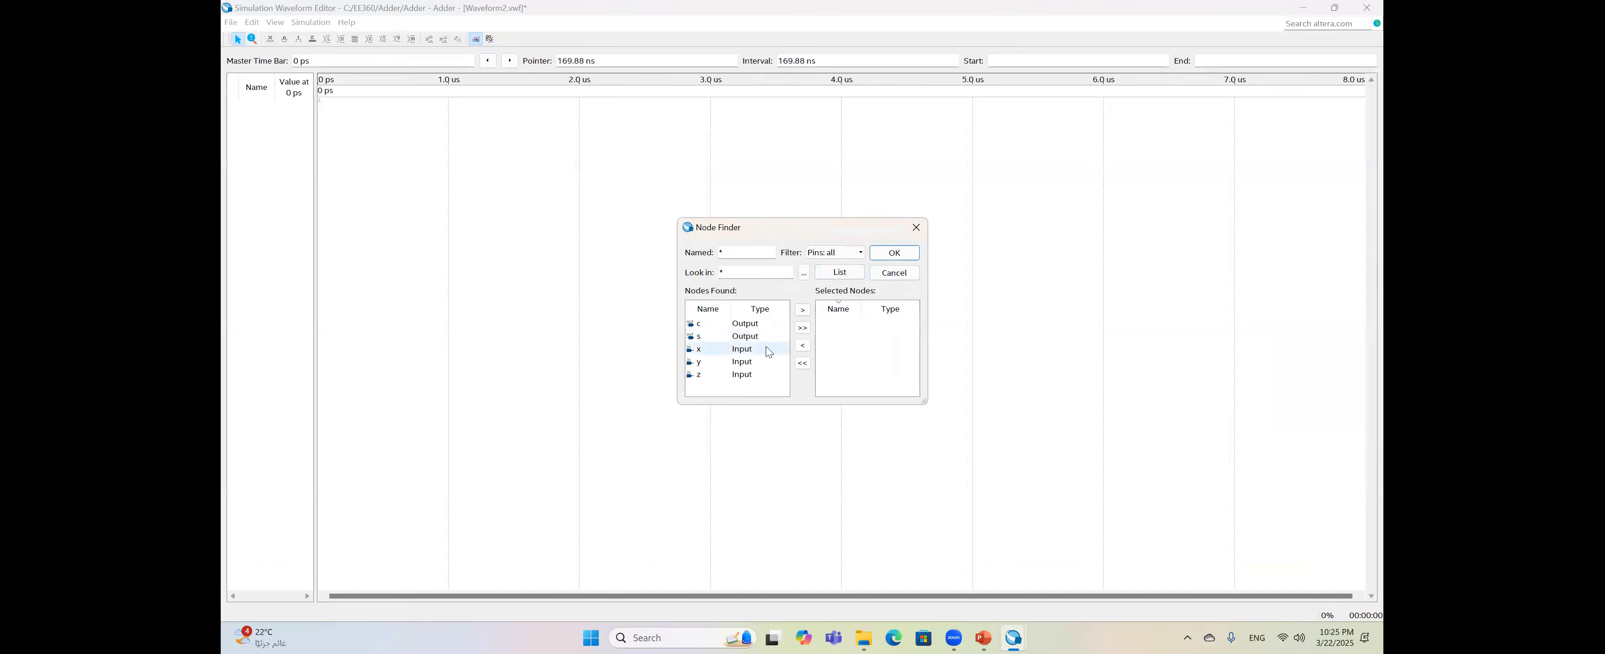
- Move x, y, z, s and c to Selected Nodes and insert them into the waveform
left_click(742, 348)
left_click(802, 310)
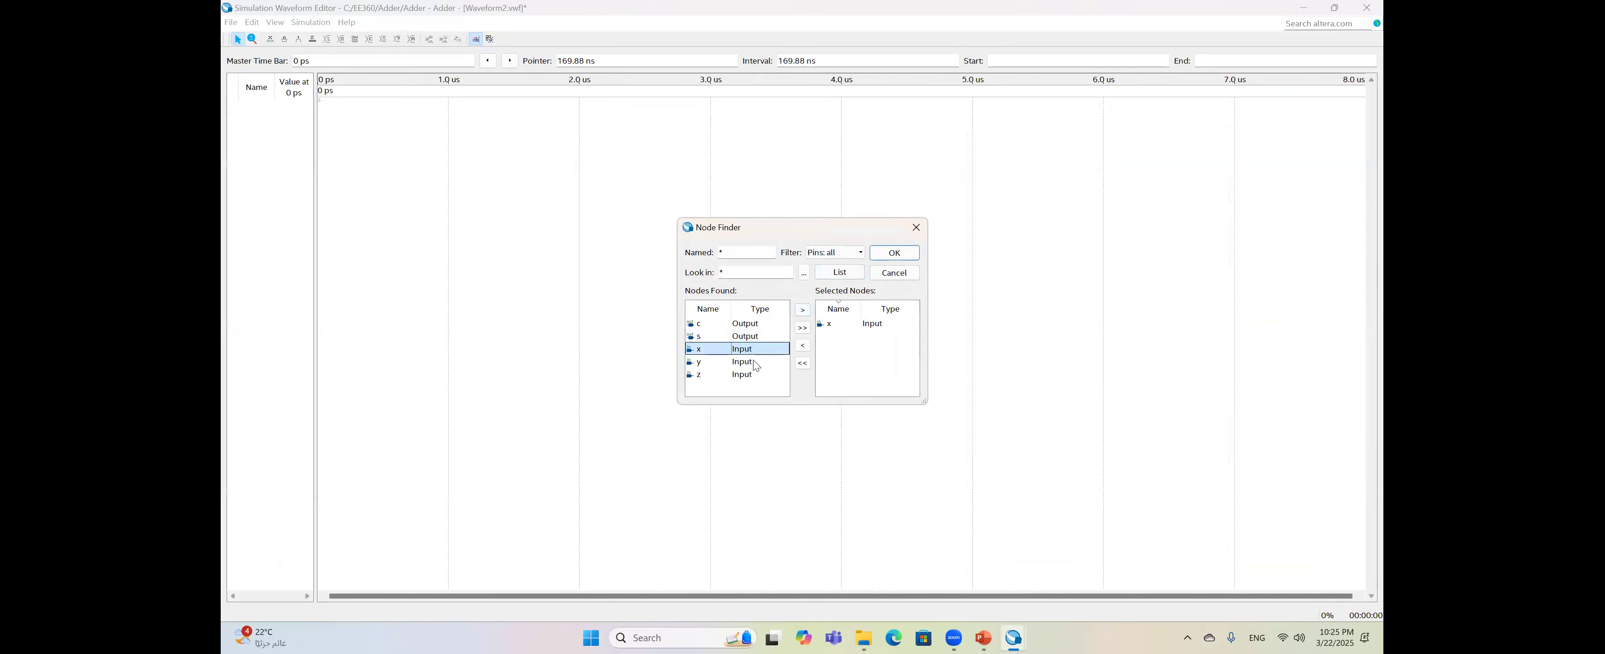
left_click(803, 310)
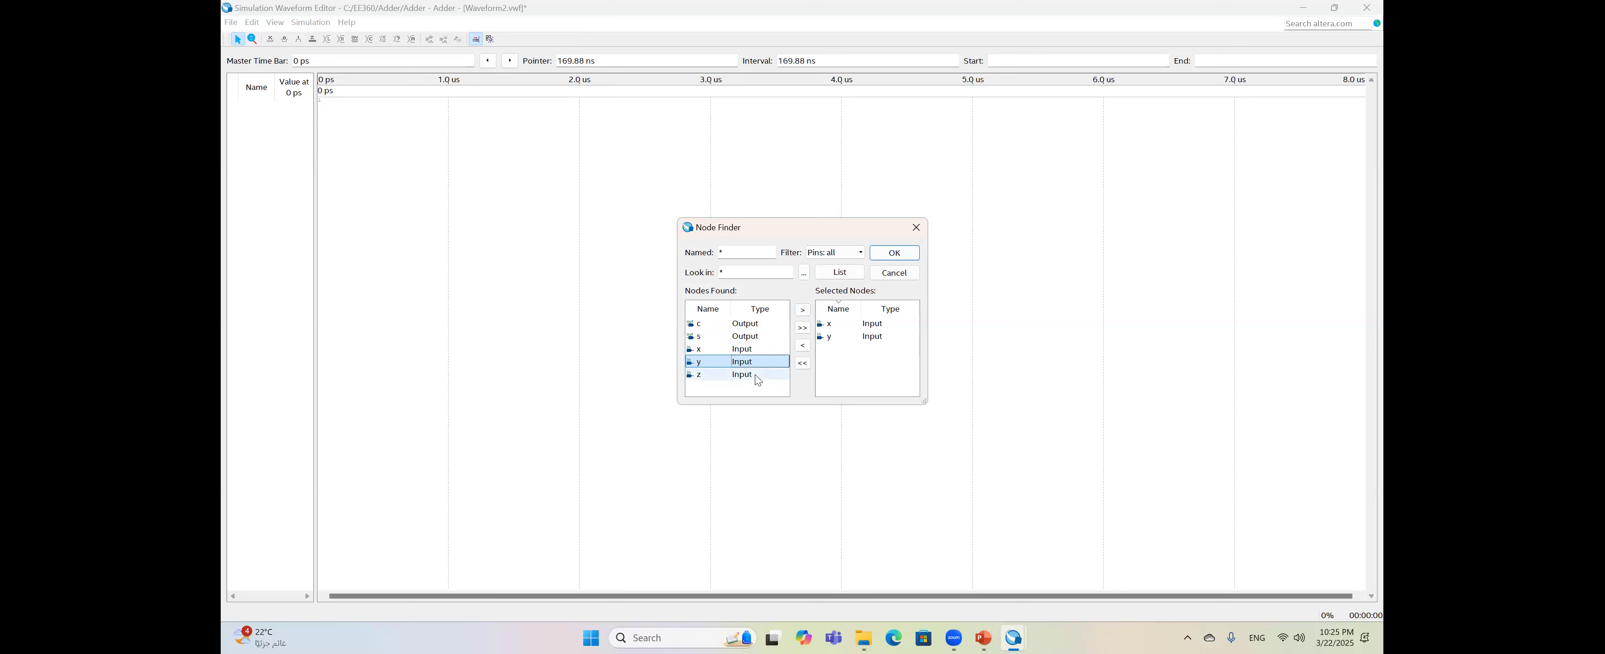
left_click(803, 314)
left_click(742, 336)
left_click(802, 310)
left_click(747, 324)
left_click(802, 309)
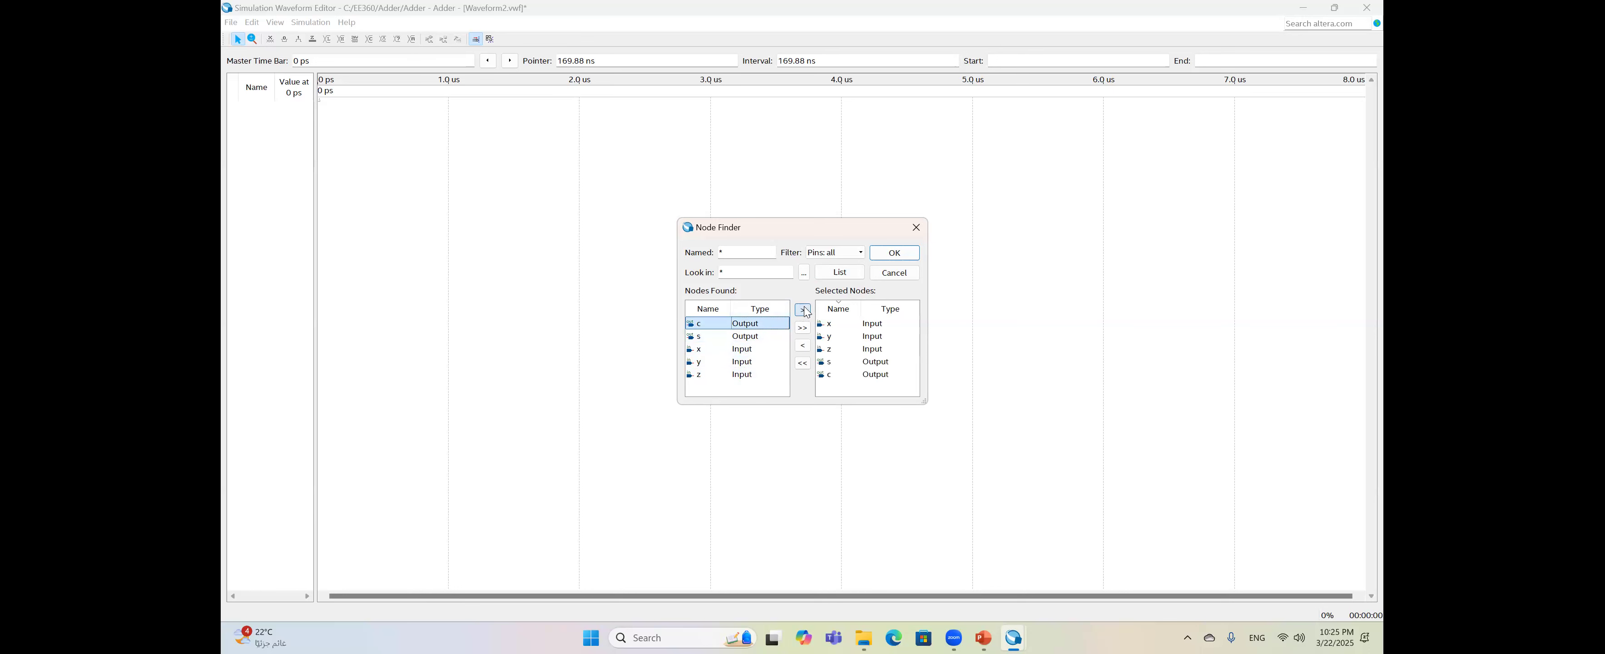
left_click(893, 256)
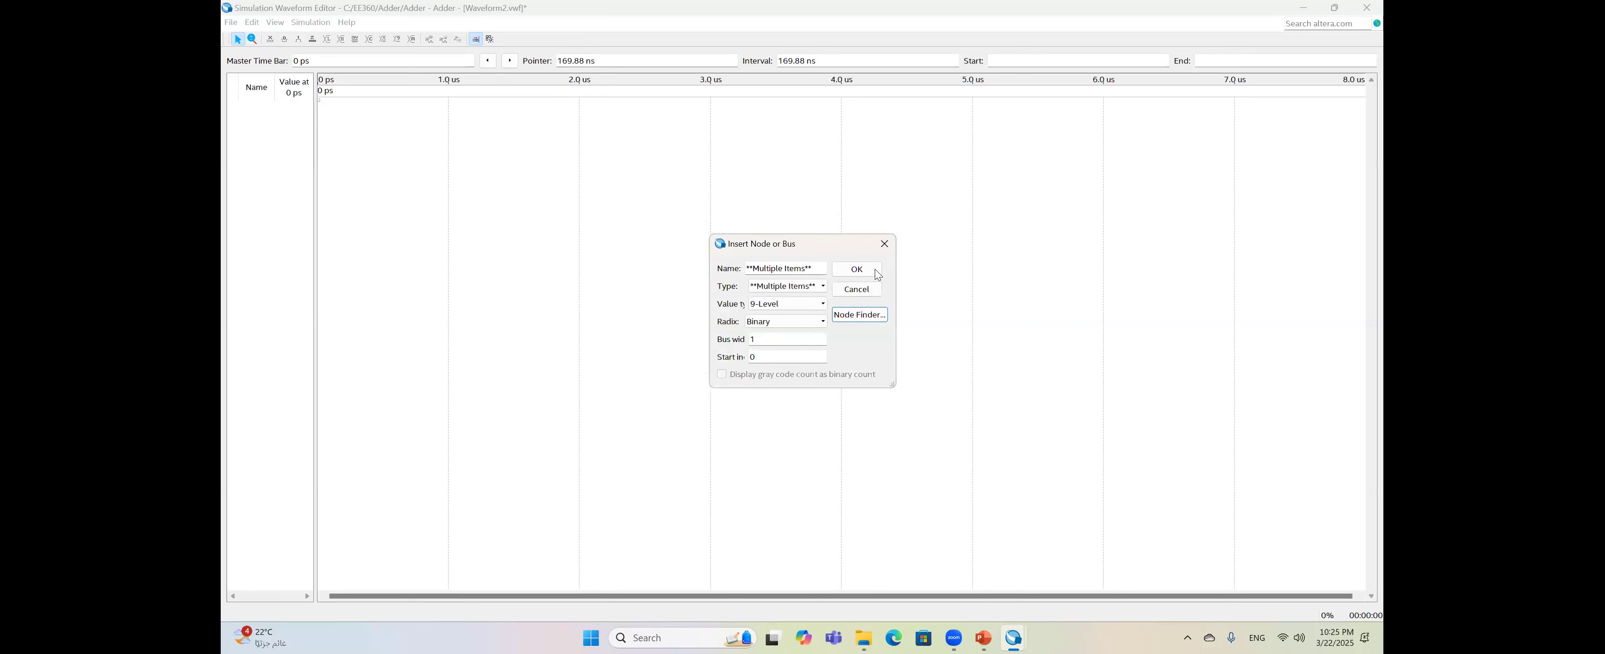
left_click(876, 271)
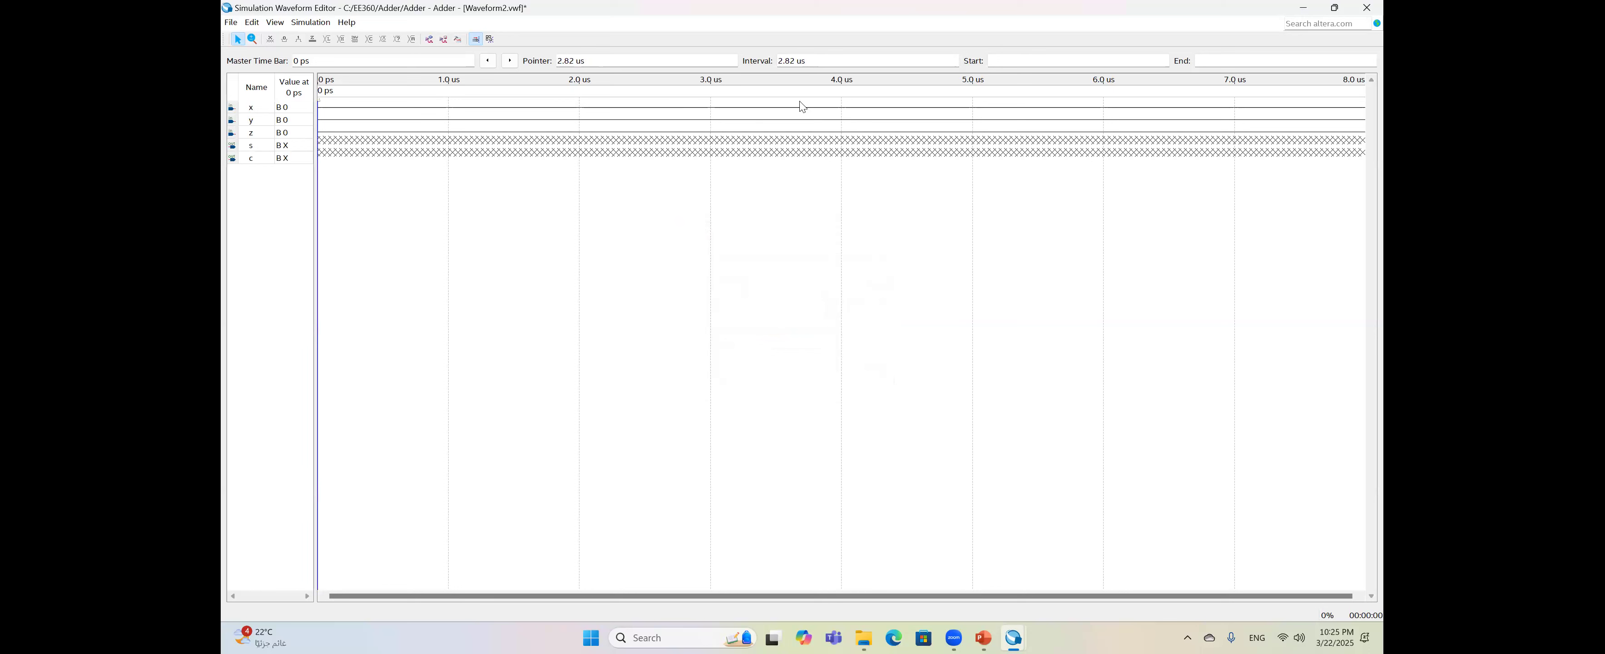
- Force x high from 4–8 us and y high at 2–4 and 6–8 us
left_click_drag(885, 104, 1302, 116)
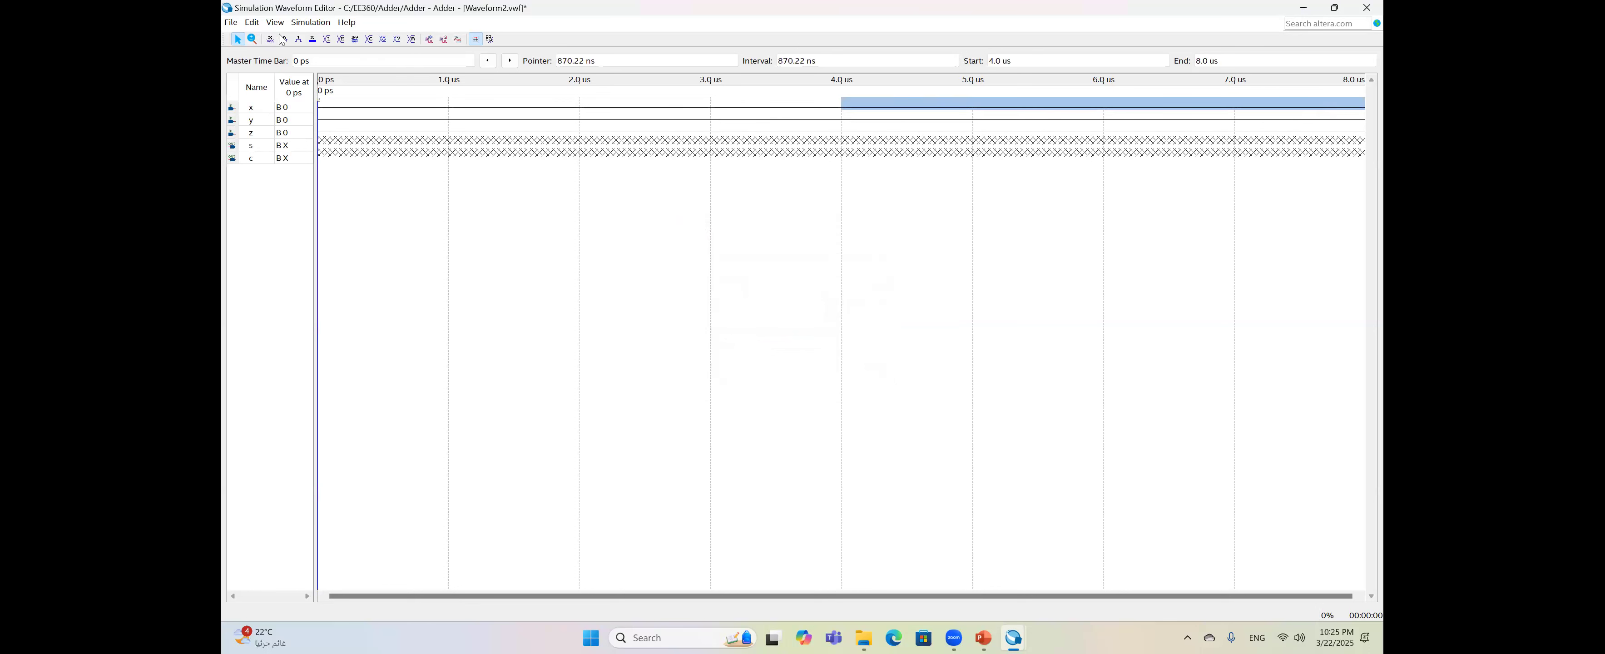
left_click(299, 39)
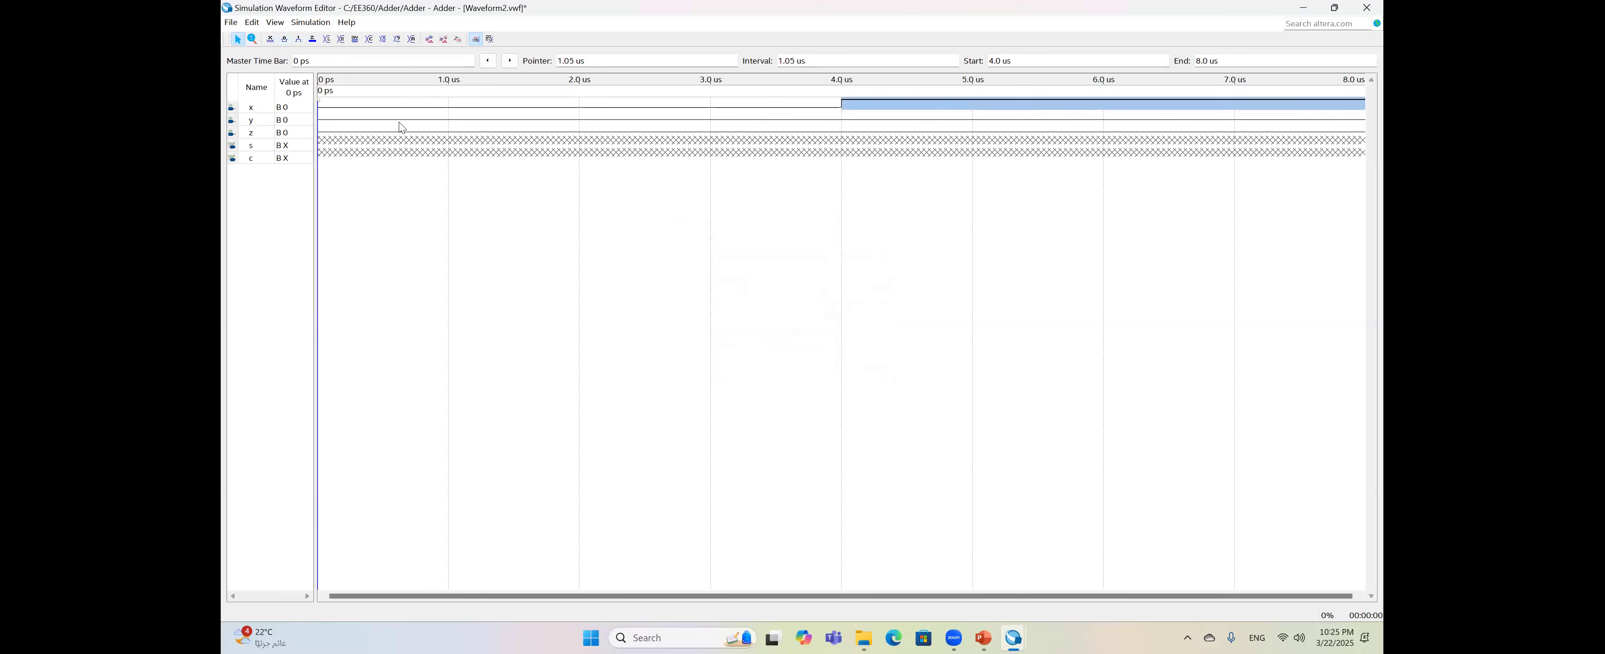
left_click(642, 119)
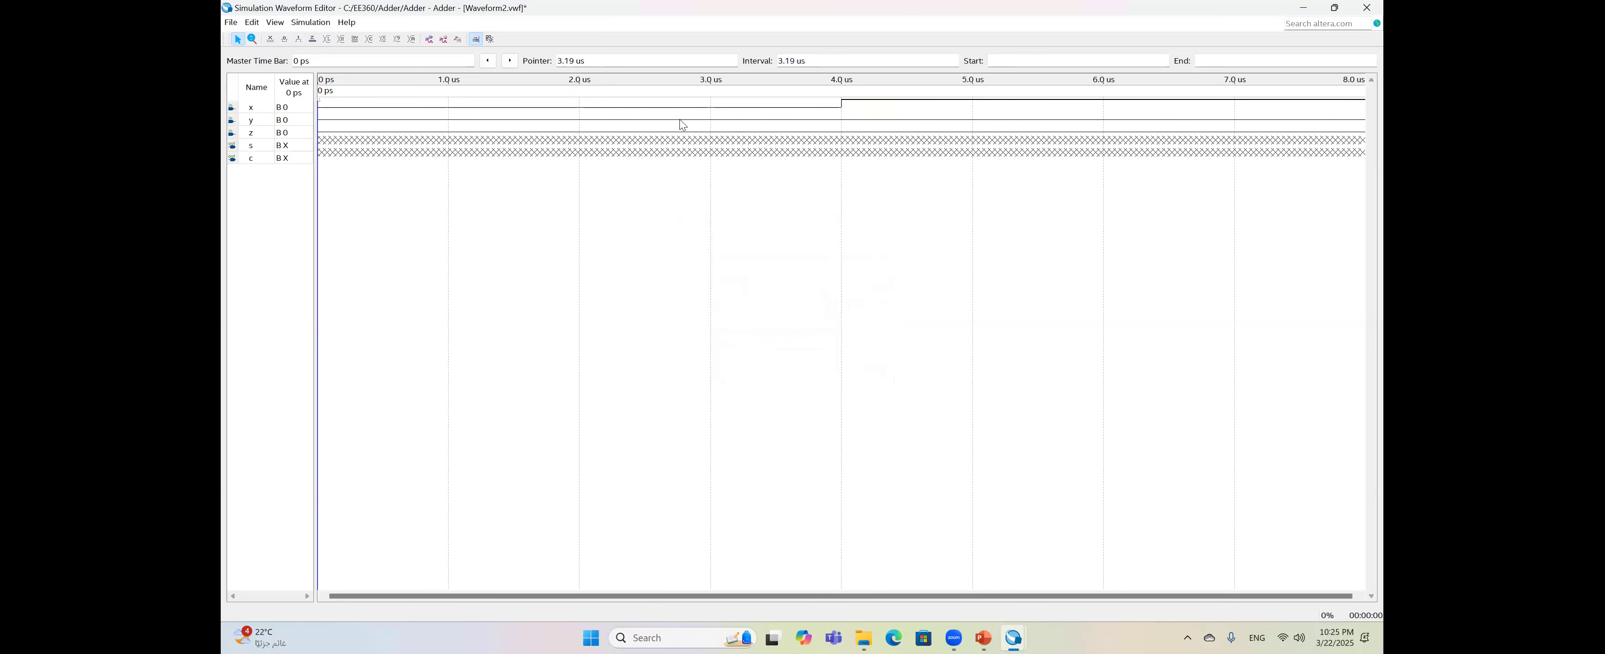
left_click_drag(627, 119, 798, 124)
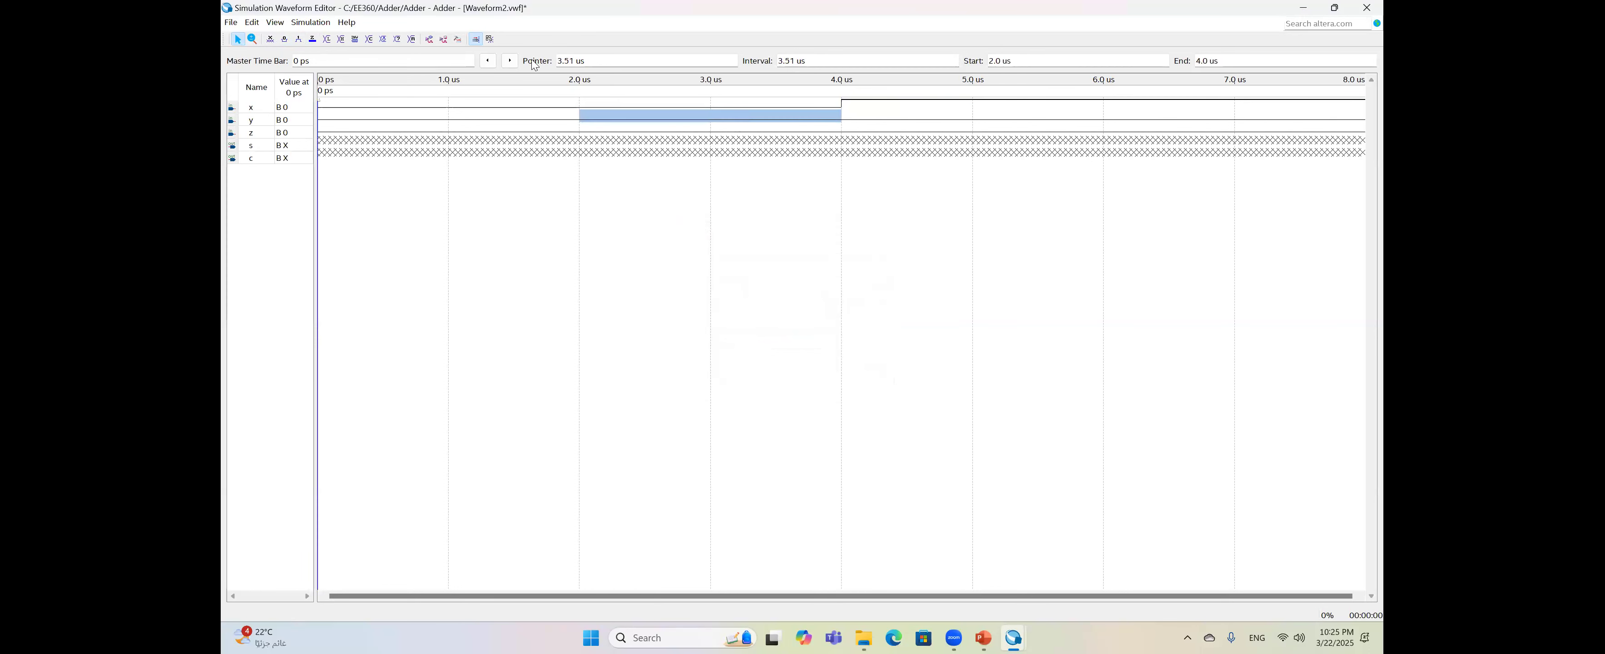
left_click(298, 39)
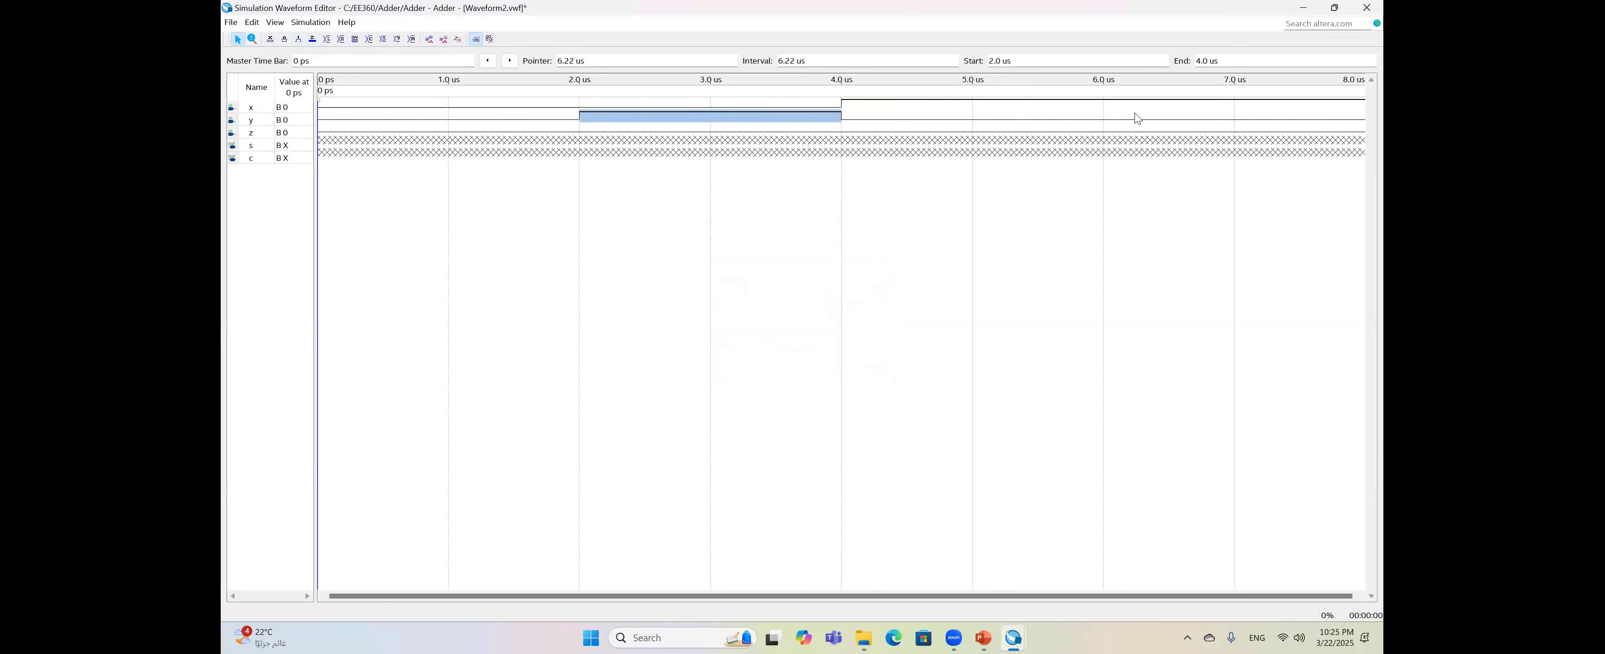
left_click(1170, 119)
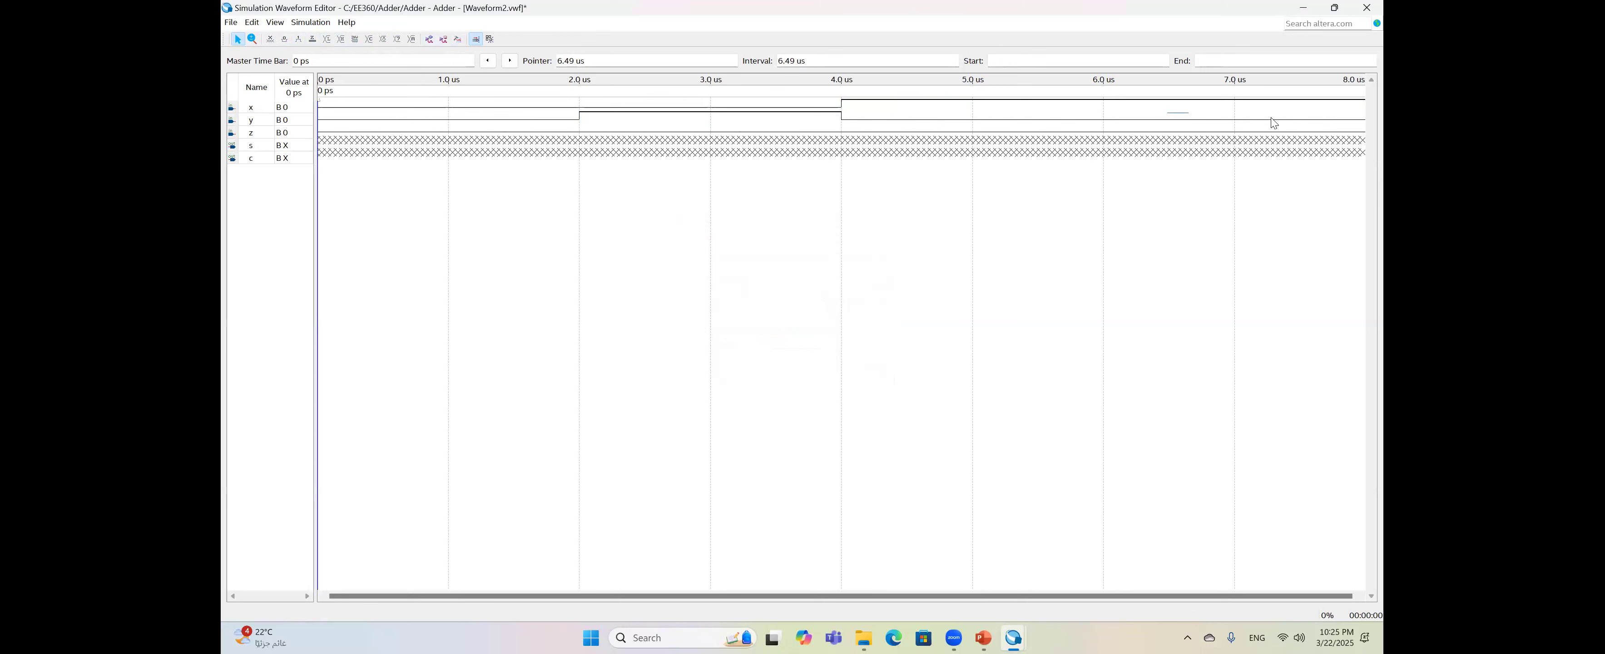
left_click(1191, 119)
left_click_drag(1163, 119, 1251, 119)
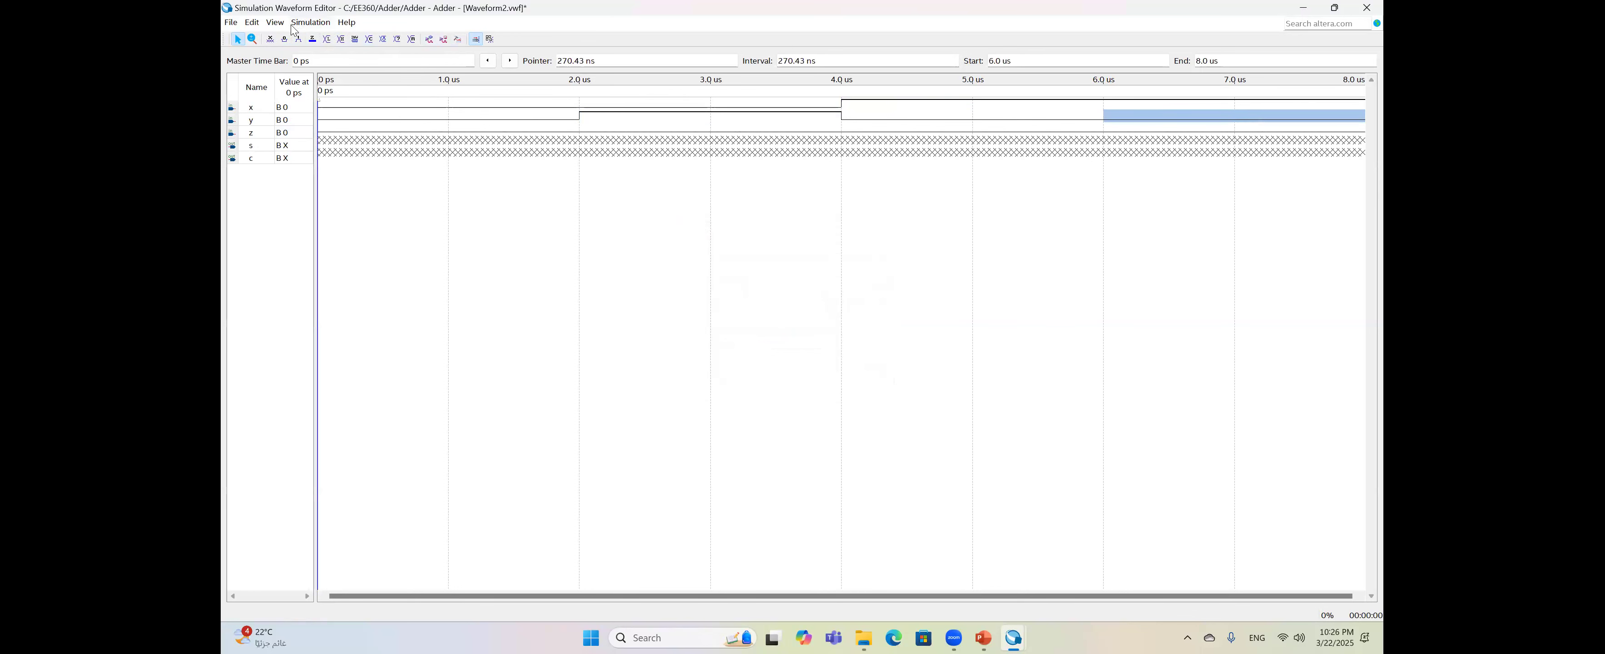
left_click(299, 38)
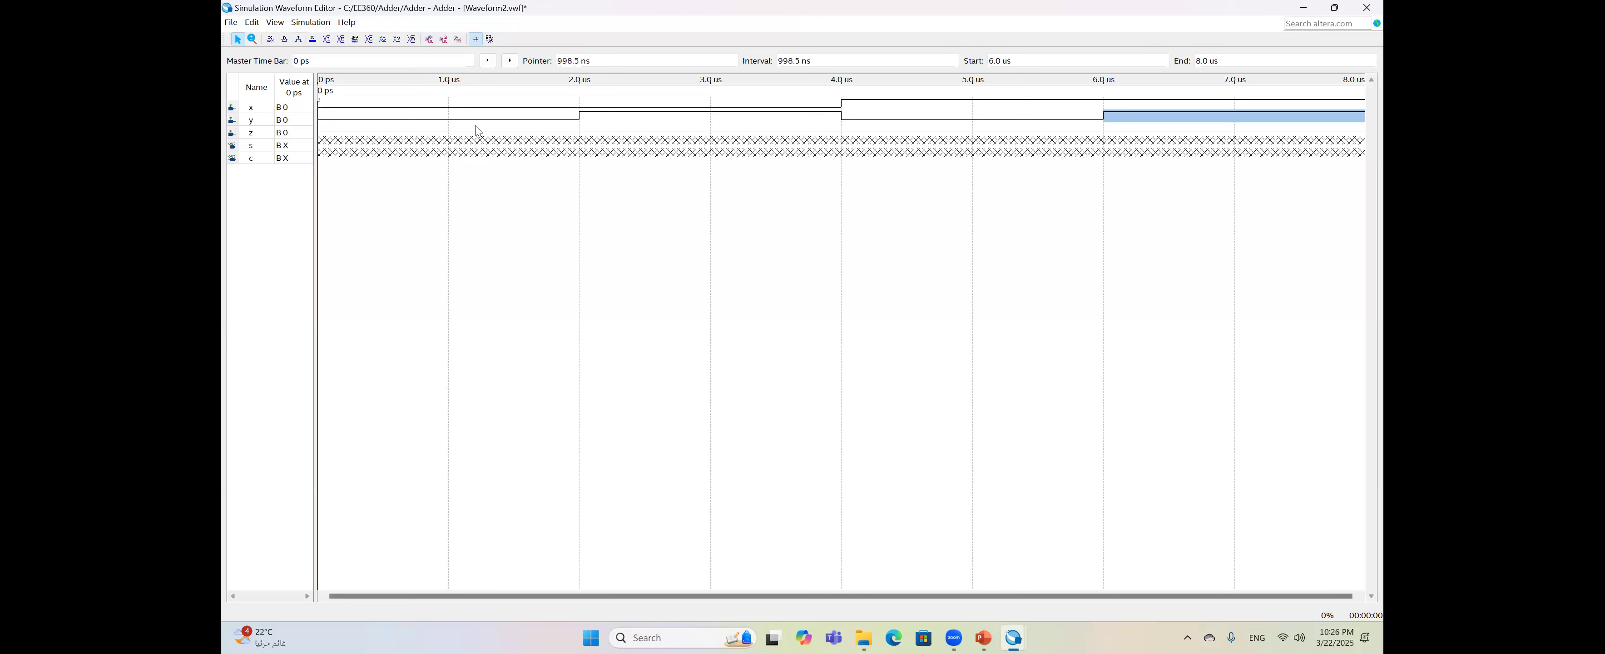
- Force z high at 1–2, 3–4, 5–6 and 7–8 us
left_click(502, 129)
left_click(298, 39)
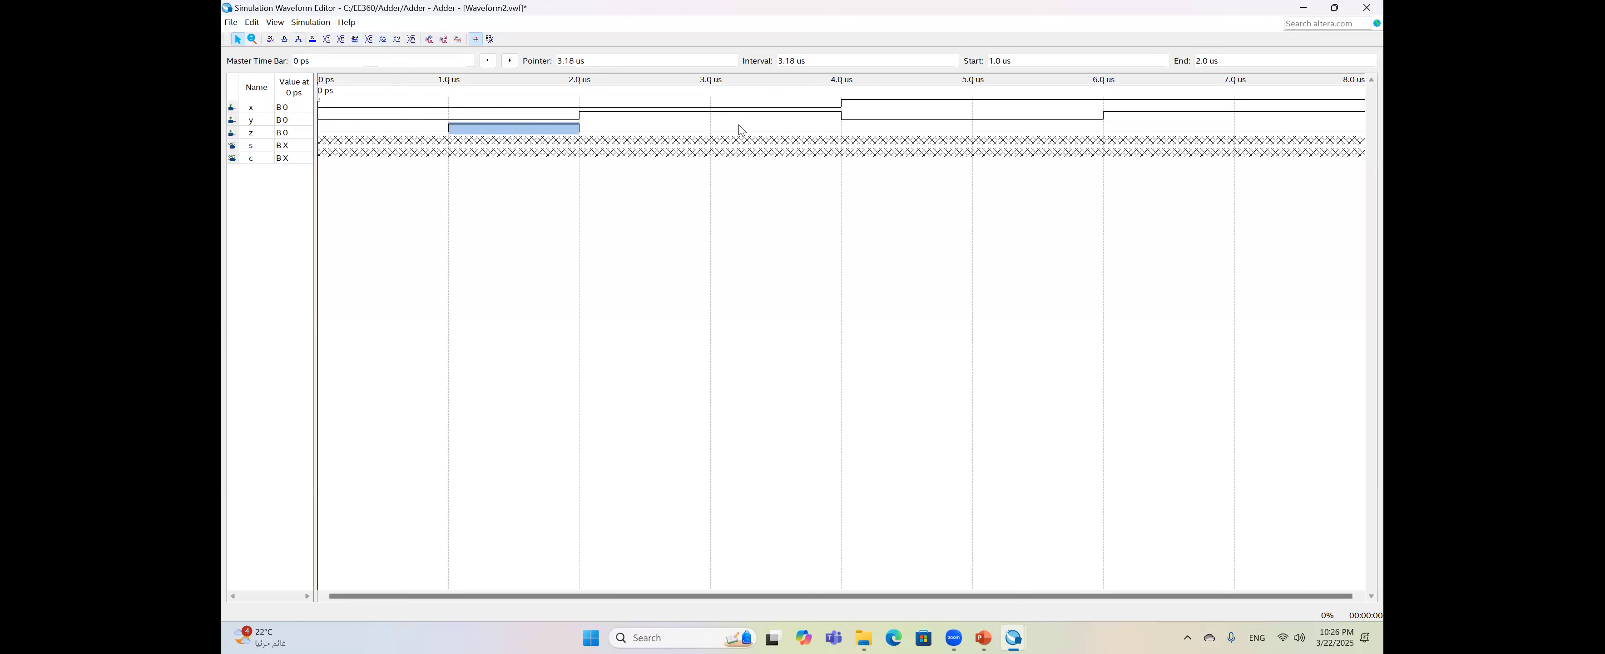
left_click_drag(733, 129, 823, 129)
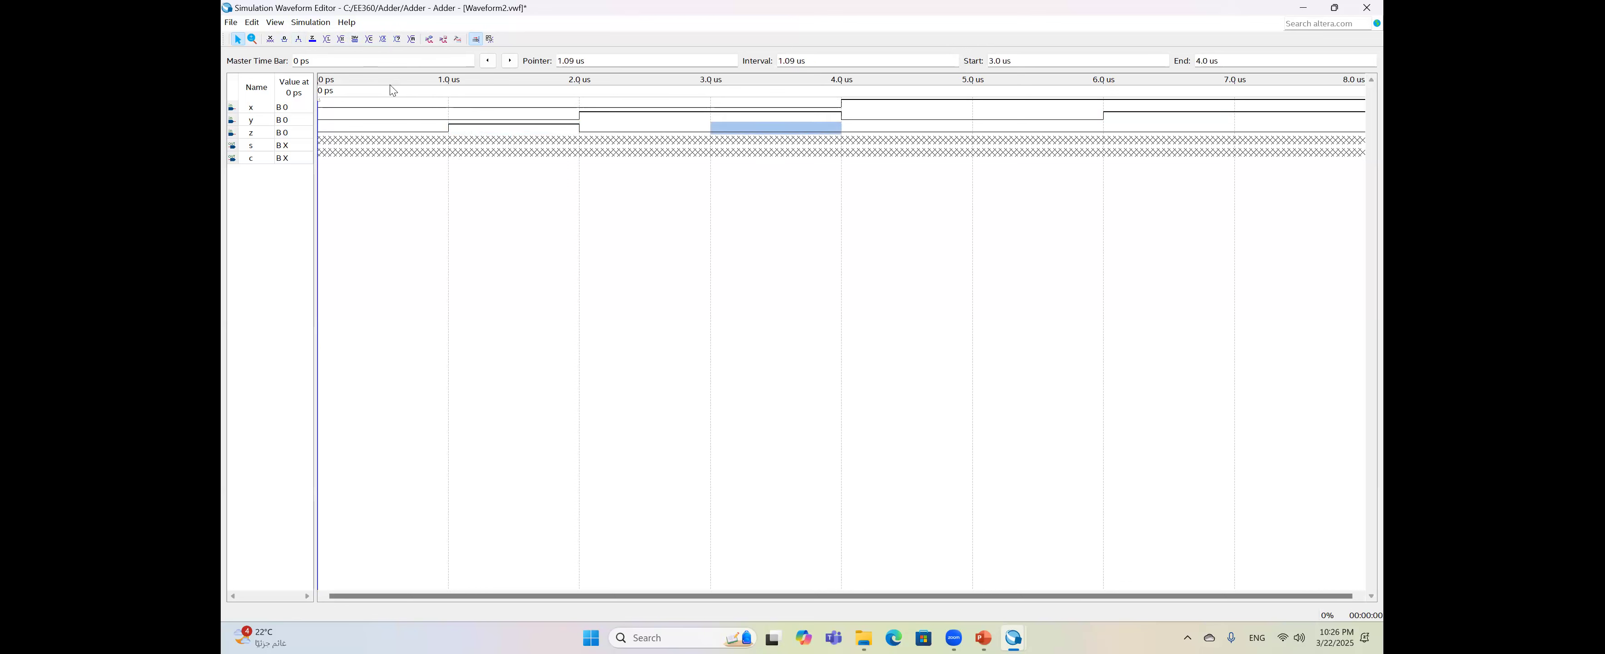
left_click(299, 39)
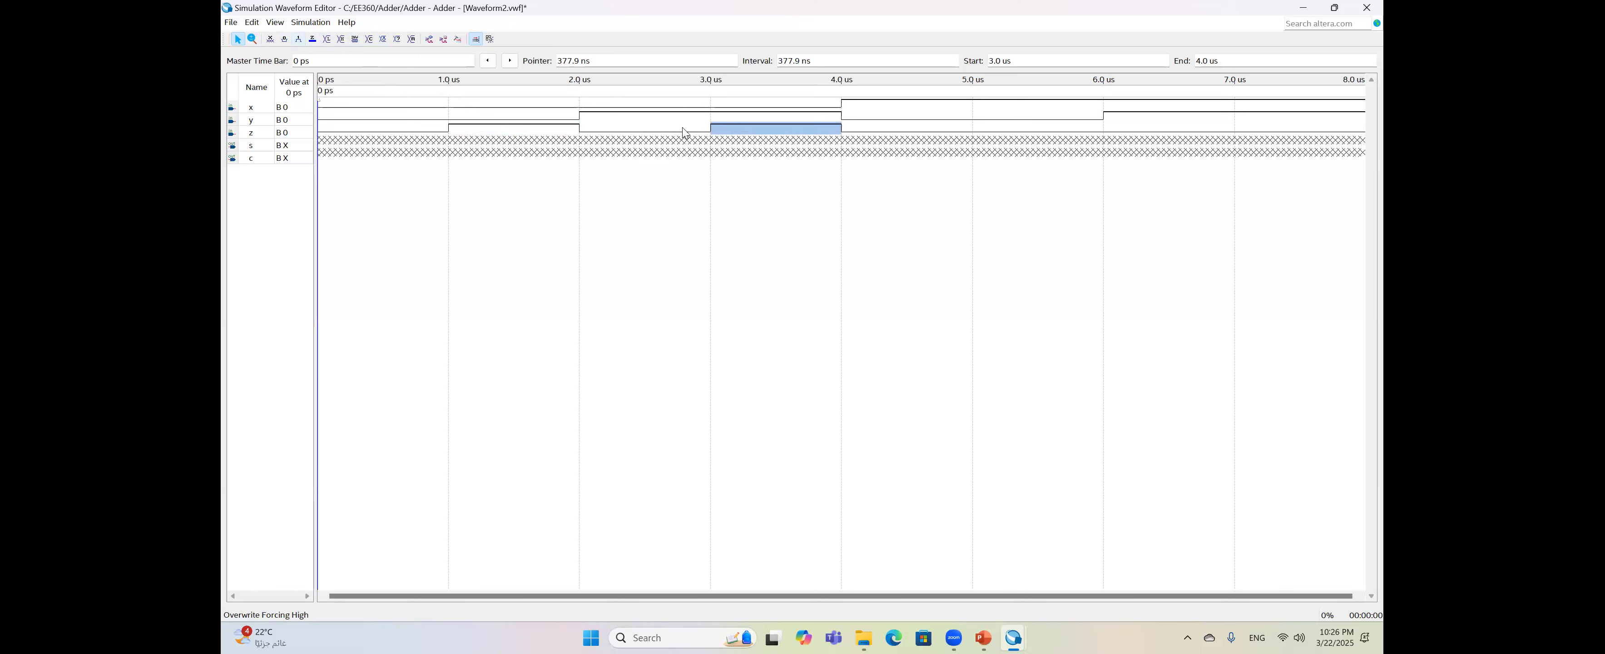
left_click_drag(995, 128, 1068, 129)
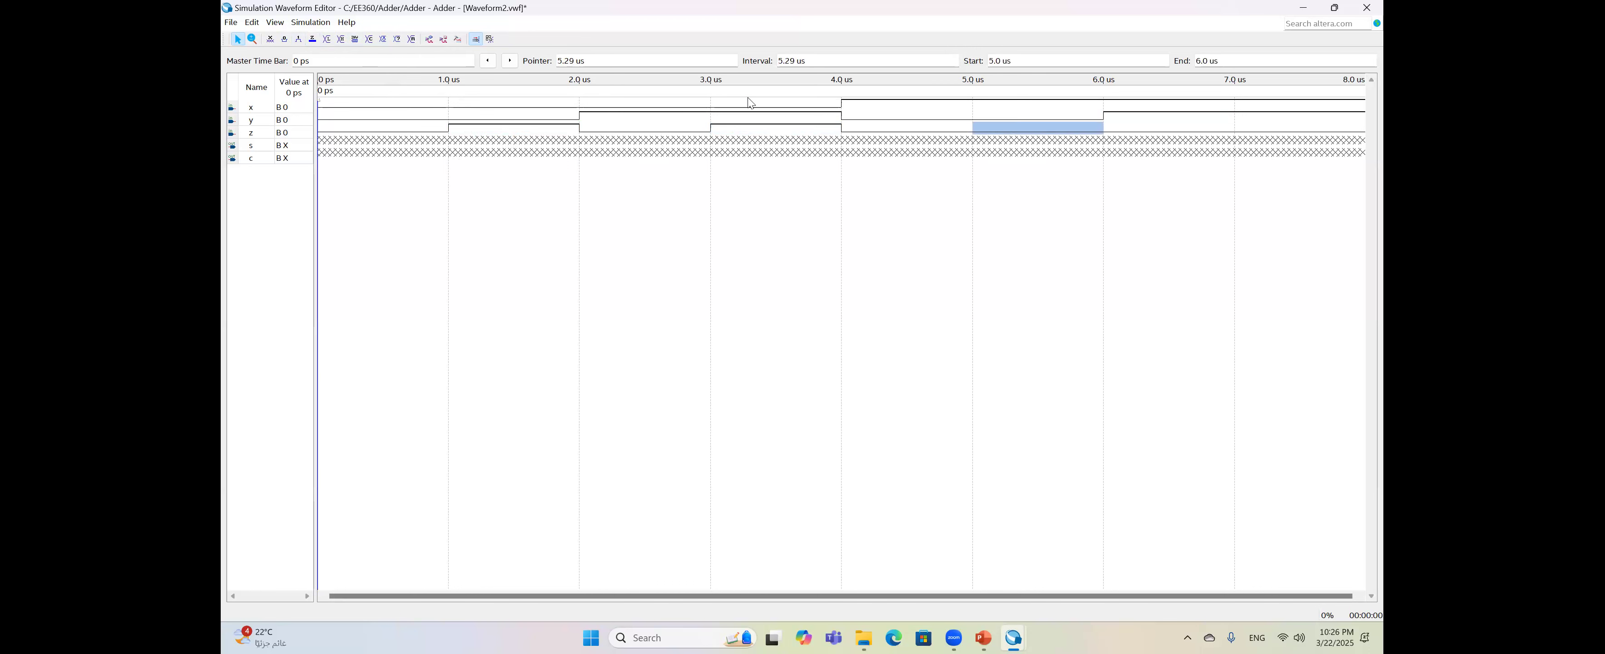
left_click(299, 39)
left_click(1311, 128)
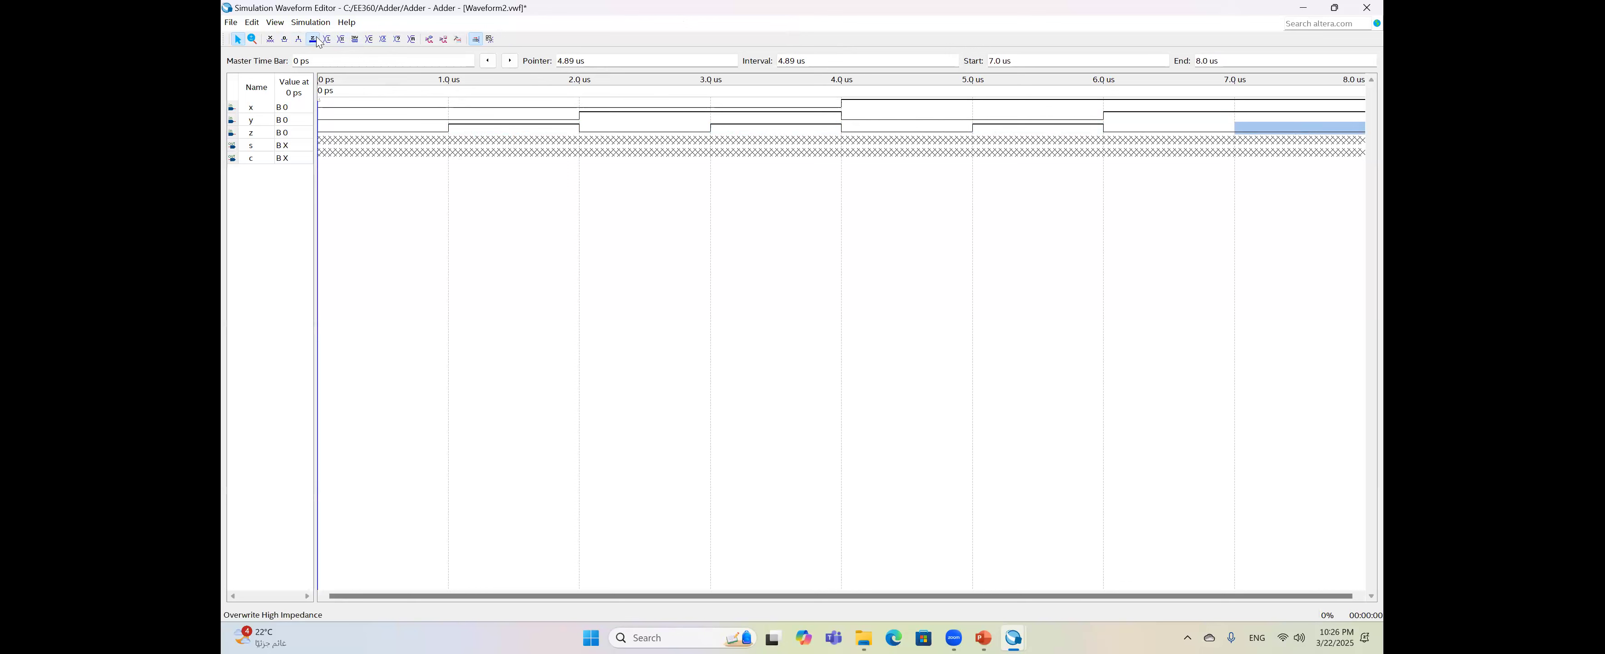
left_click(299, 39)
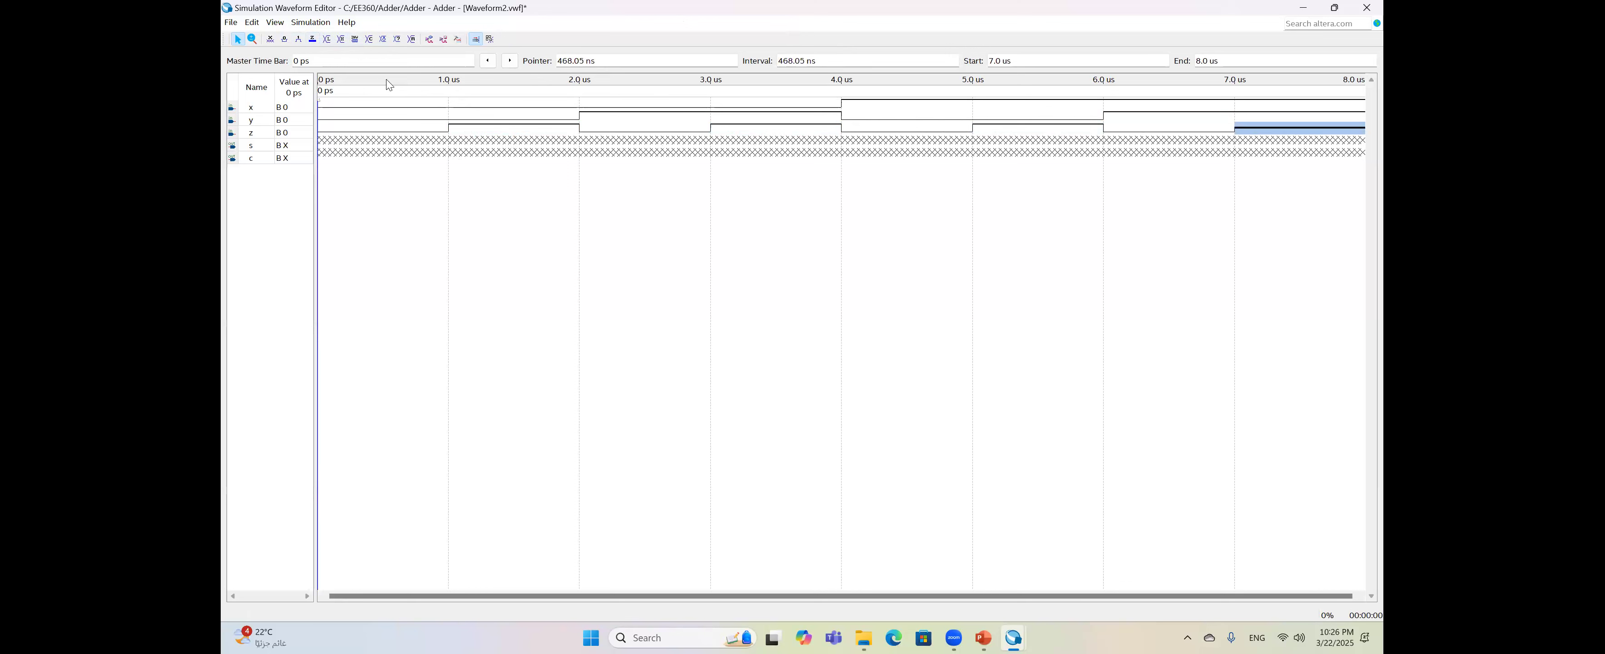
left_click(939, 224)
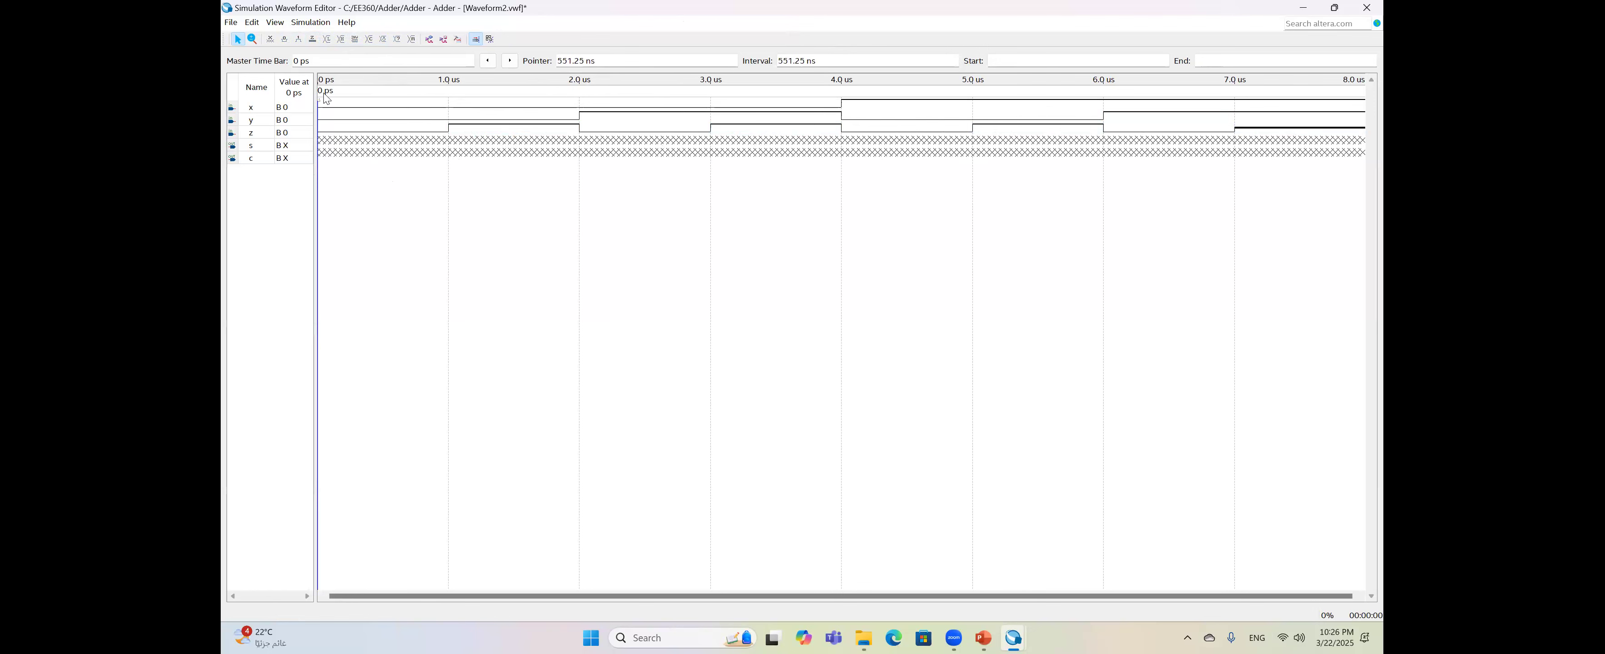
- Turn off snap to grid and move the time marker to check input values
left_click(252, 22)
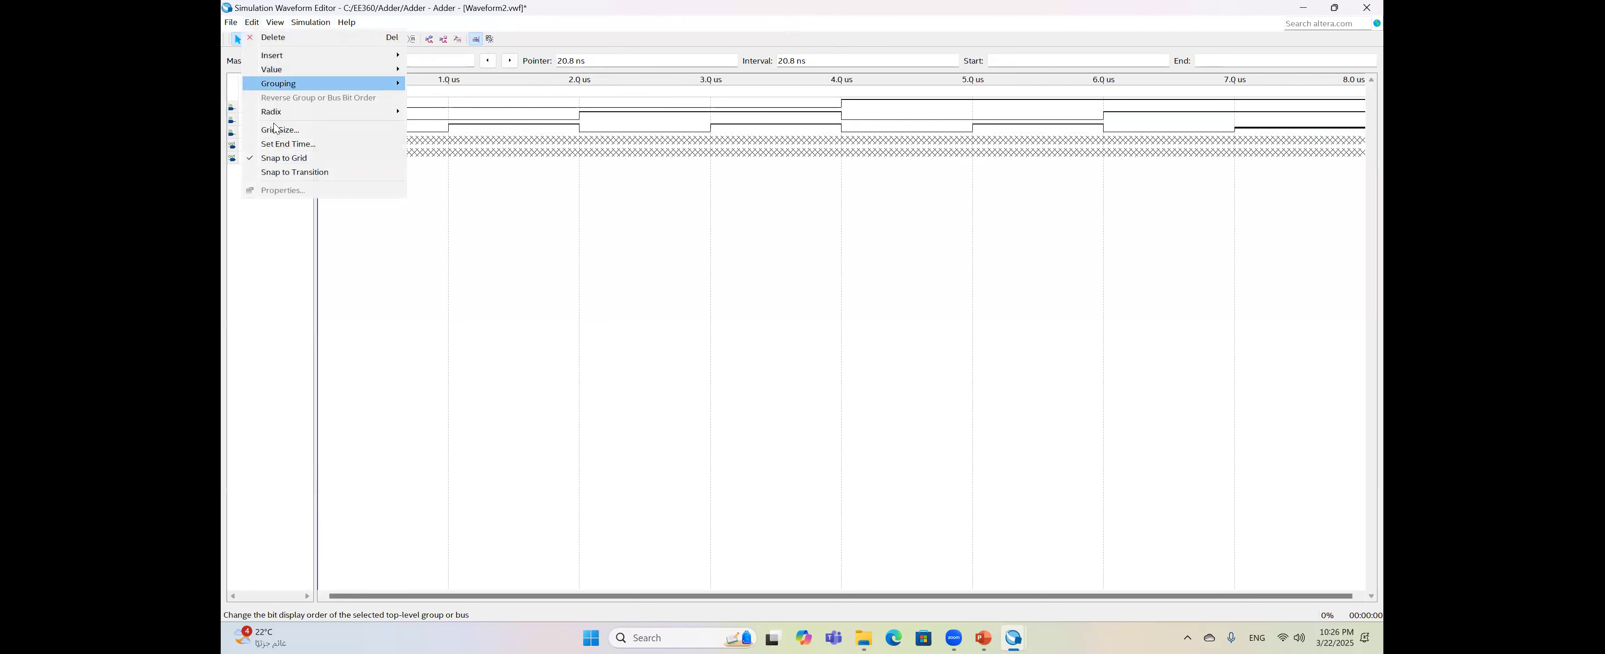
left_click(286, 160)
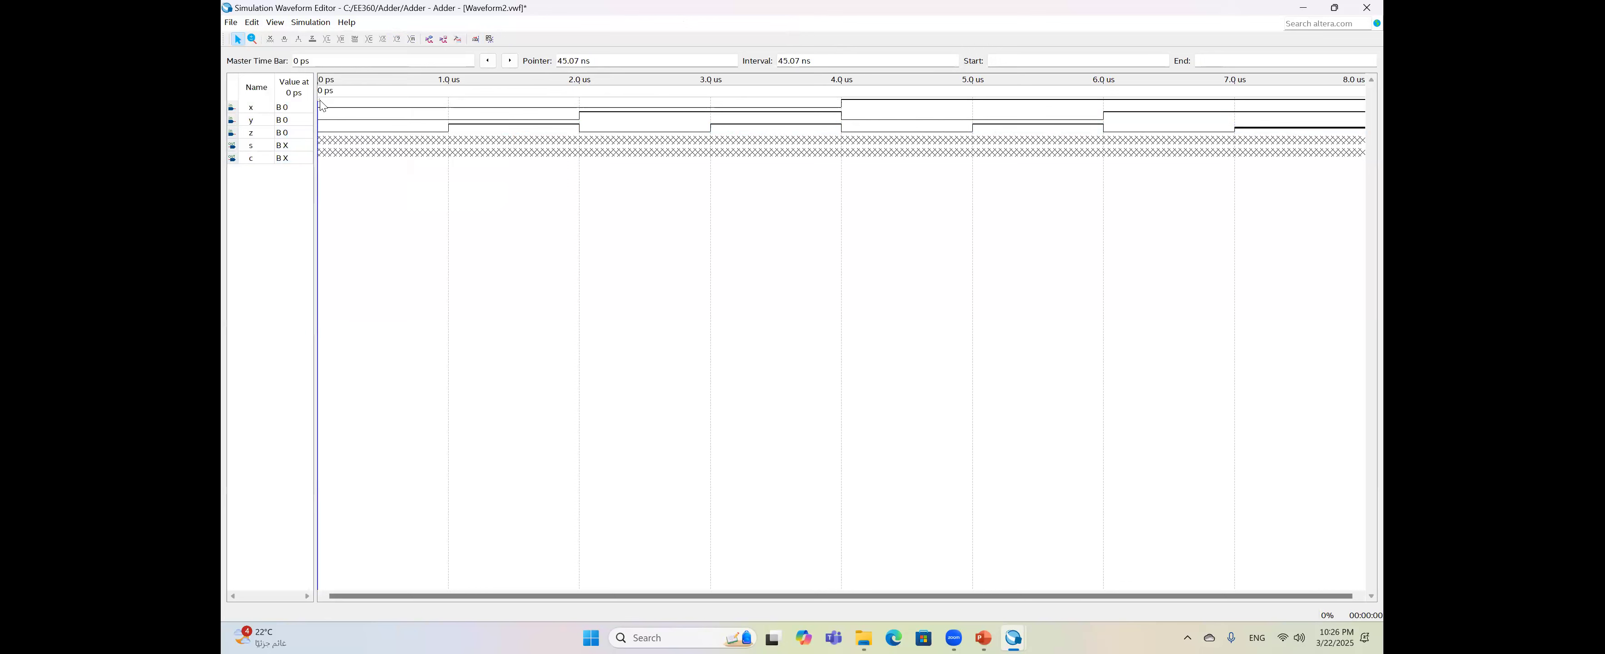
left_click_drag(321, 103, 1264, 101)
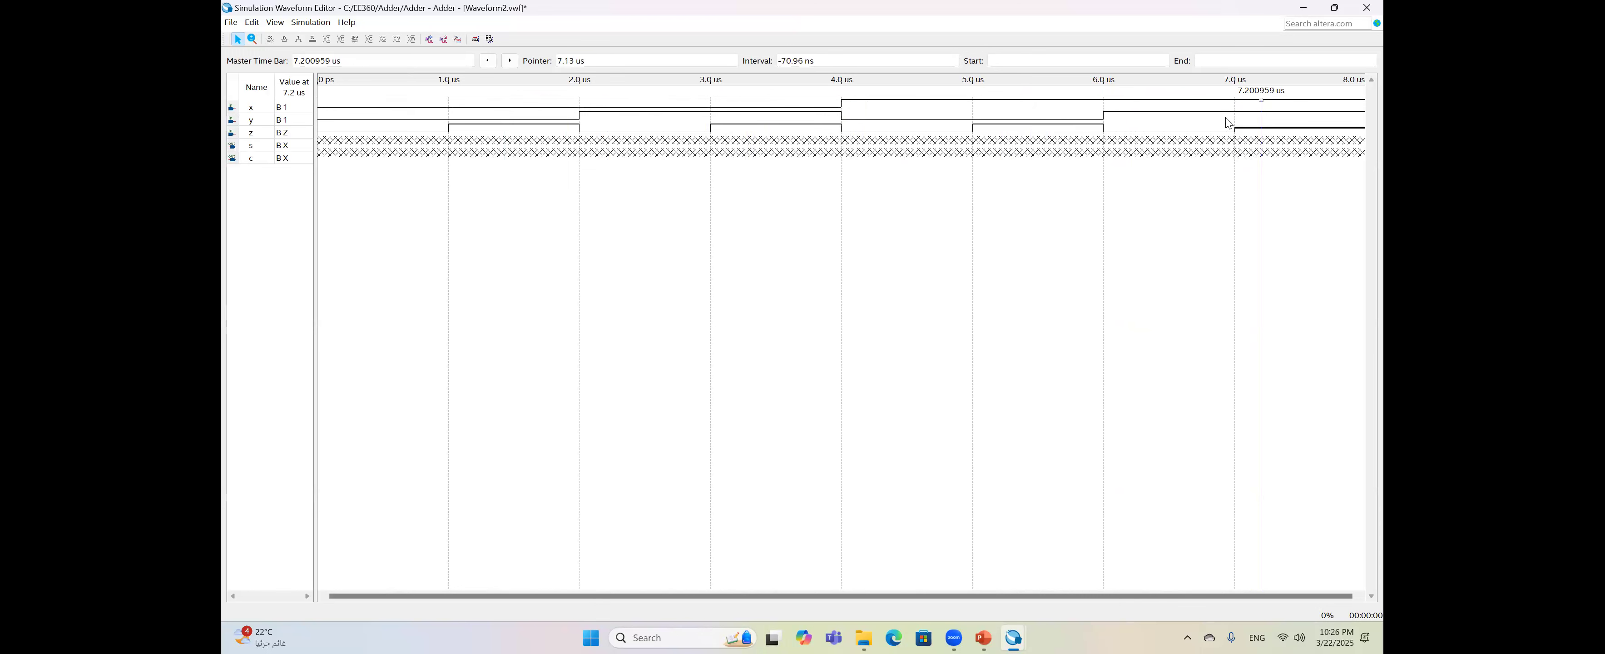
- Try selecting z's last interval, then turn snap to grid back on
left_click_drag(1236, 122, 1363, 130)
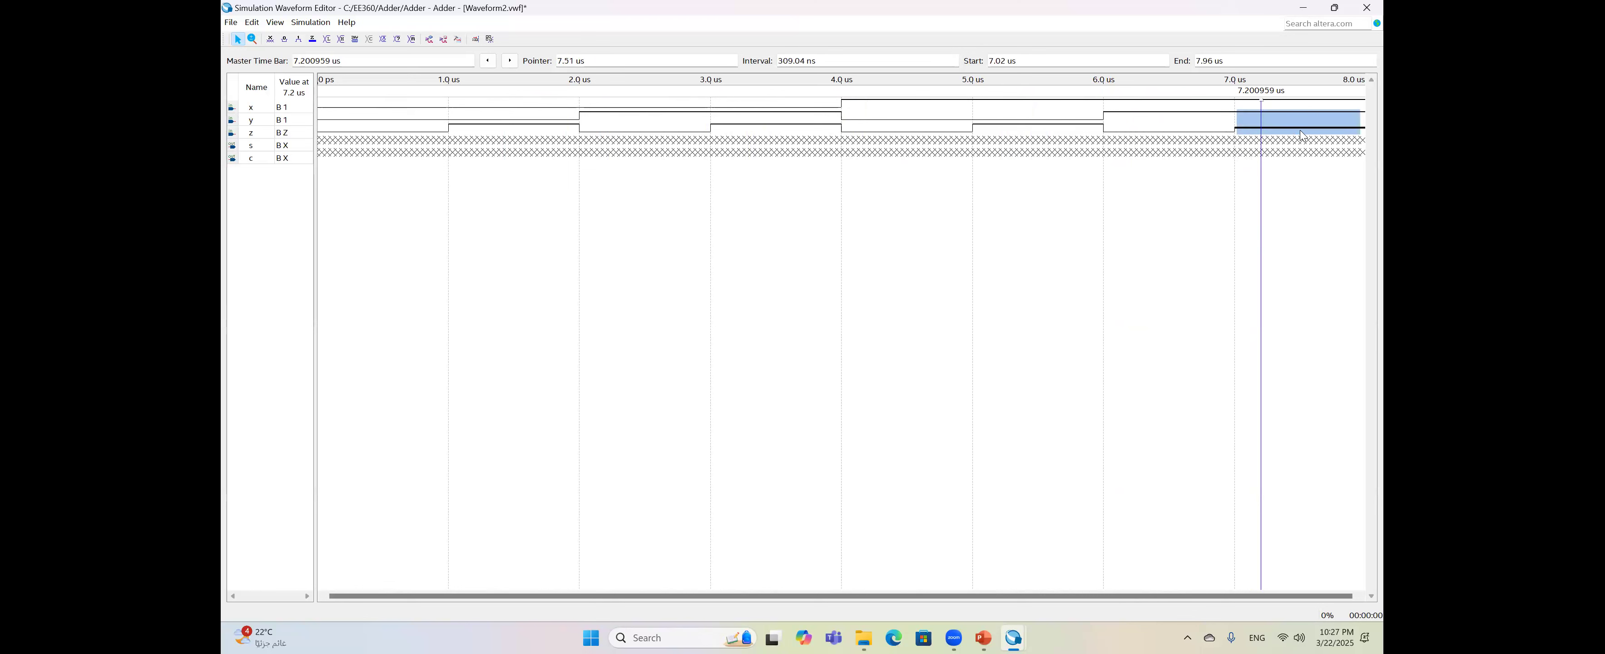
left_click(1267, 126)
left_click_drag(1253, 128, 1358, 129)
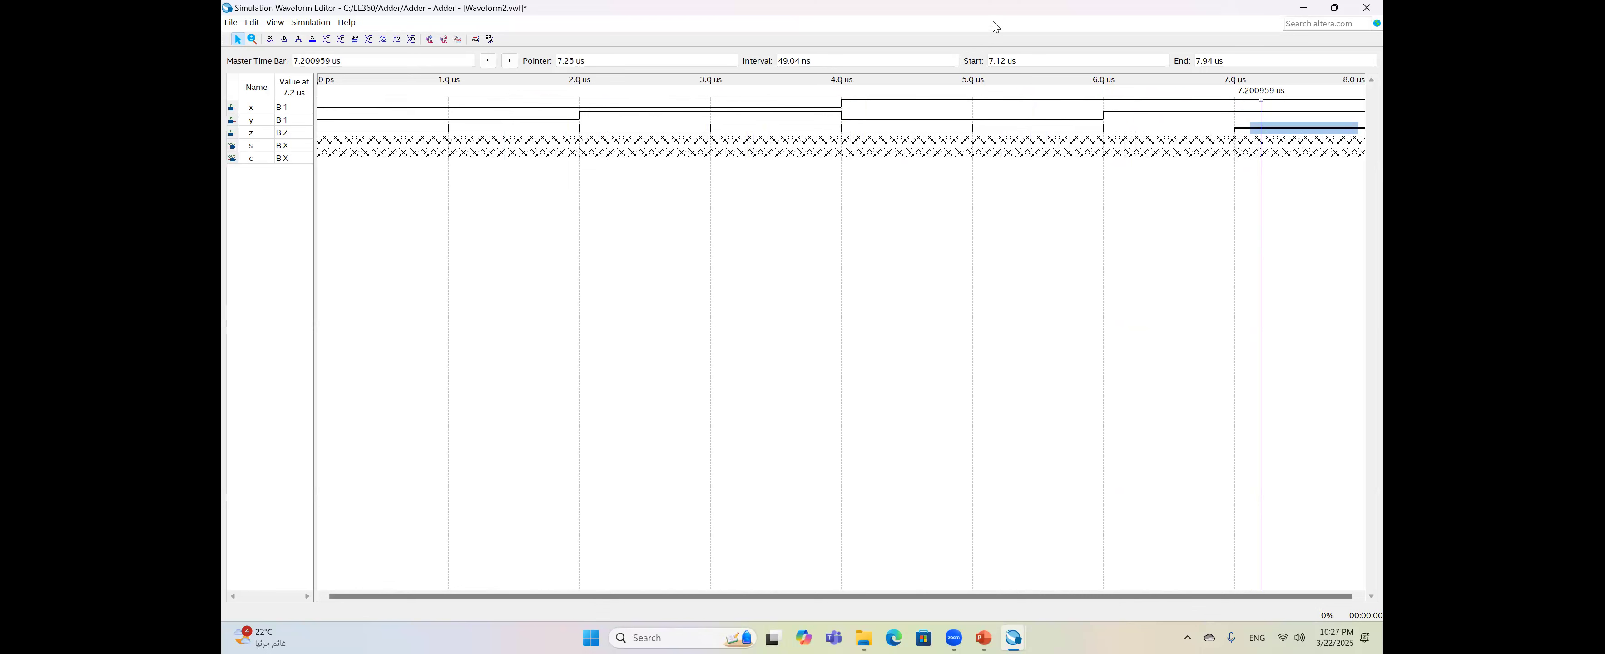
left_click(260, 25)
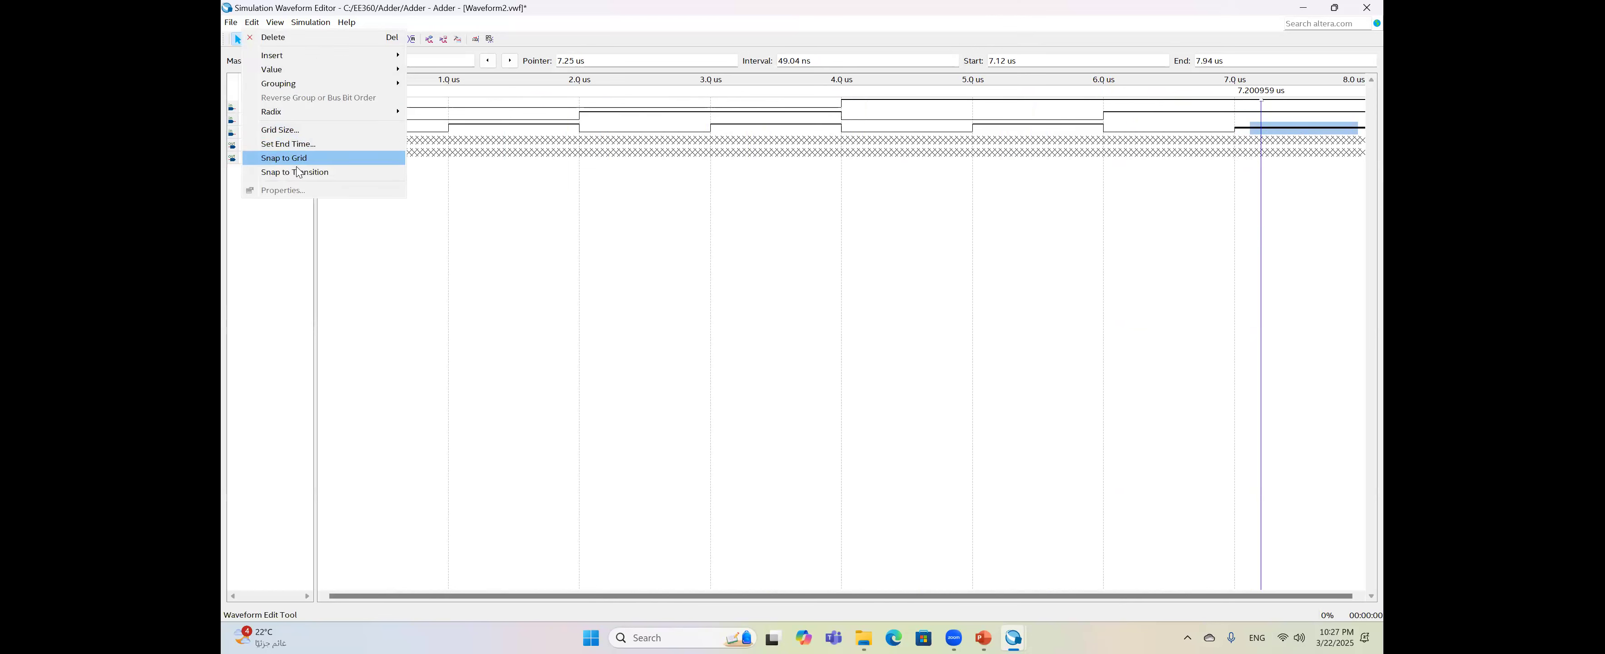
left_click(303, 158)
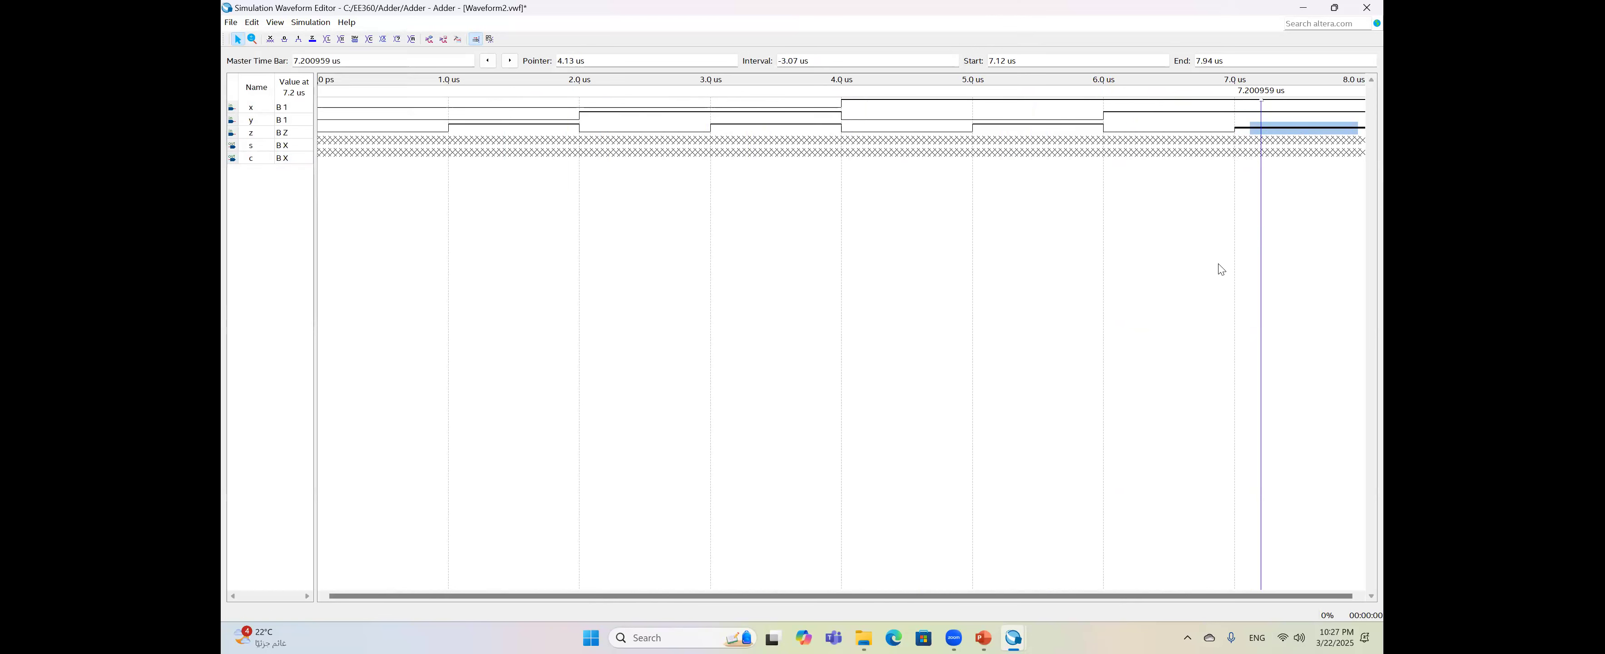
- Select z from 7.0 to 8.0 us and force it high
left_click_drag(1239, 128, 1352, 125)
left_click(1243, 128)
left_click(1255, 131)
left_click_drag(1245, 129, 1361, 129)
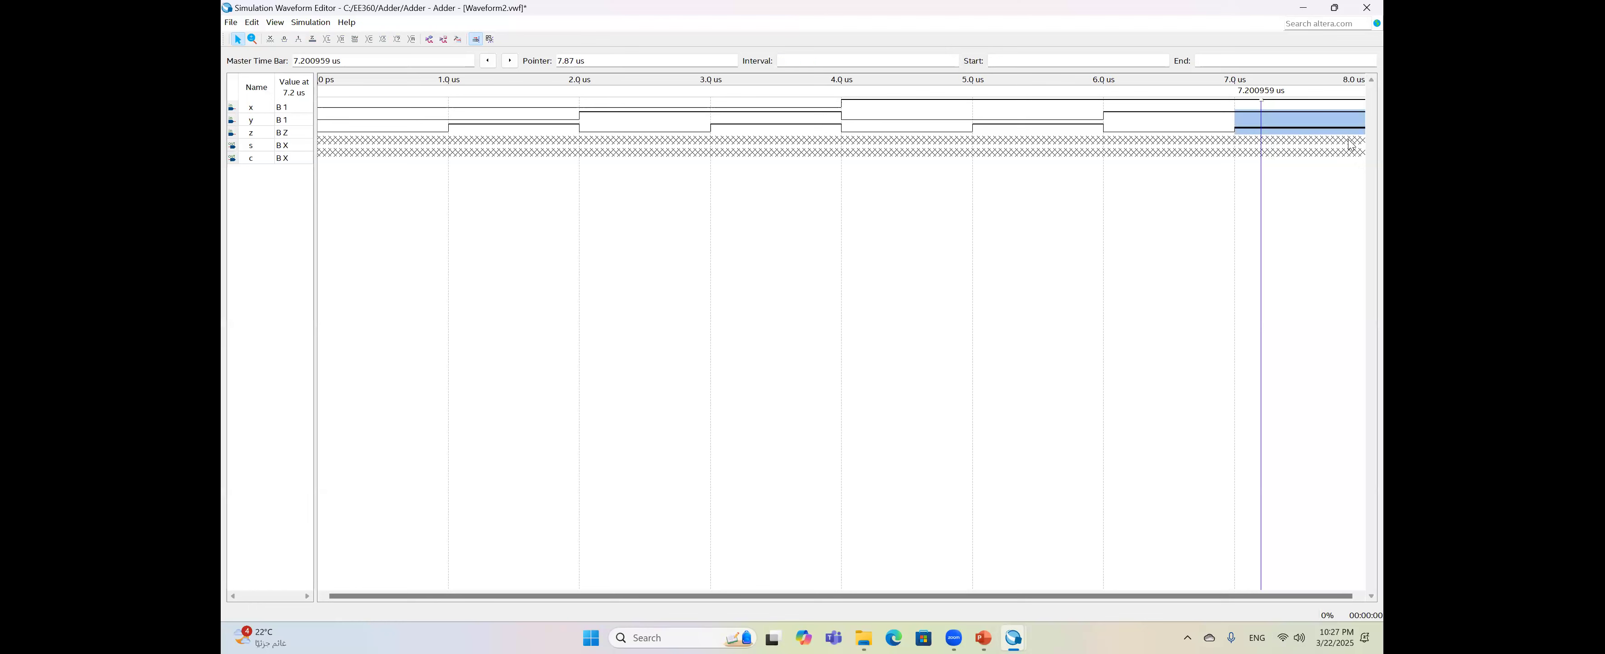
left_click(1350, 143)
left_click_drag(1288, 134, 1367, 134)
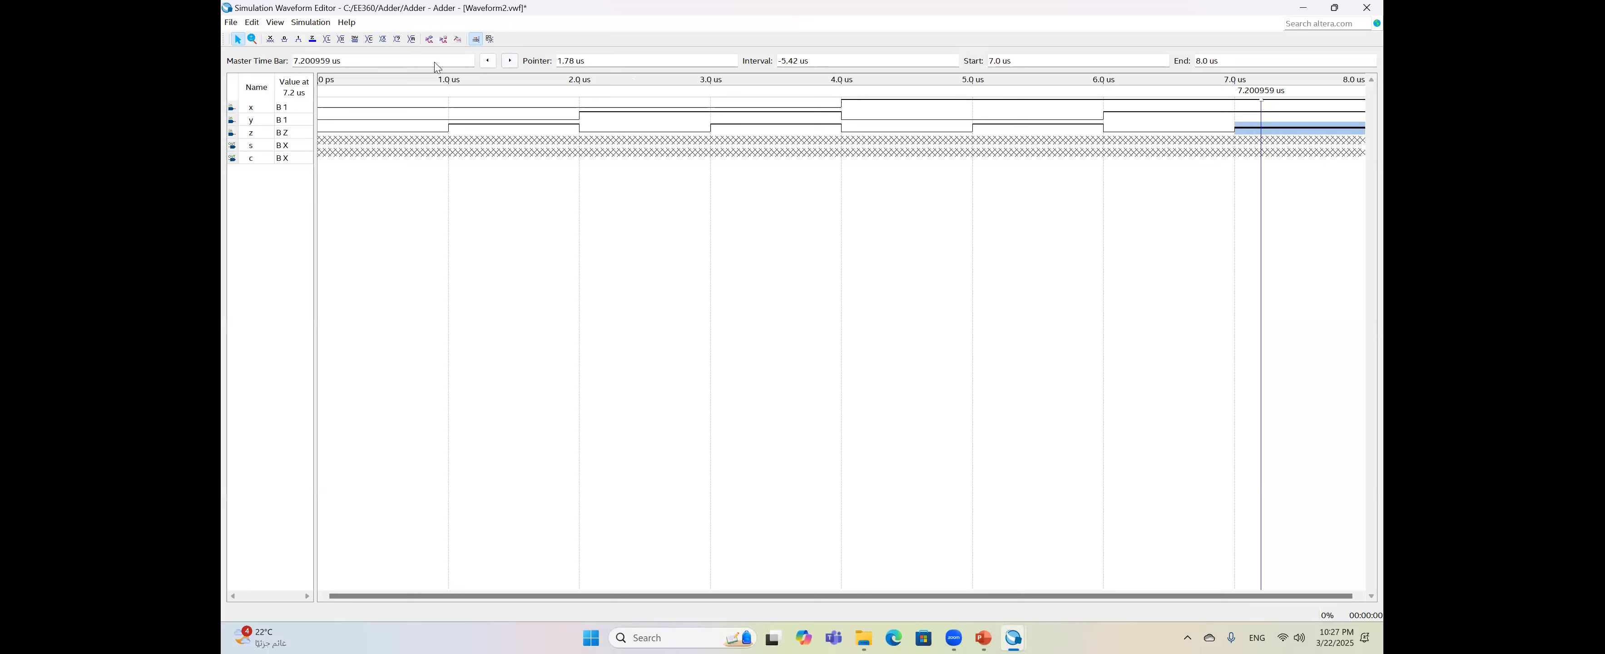
left_click(299, 39)
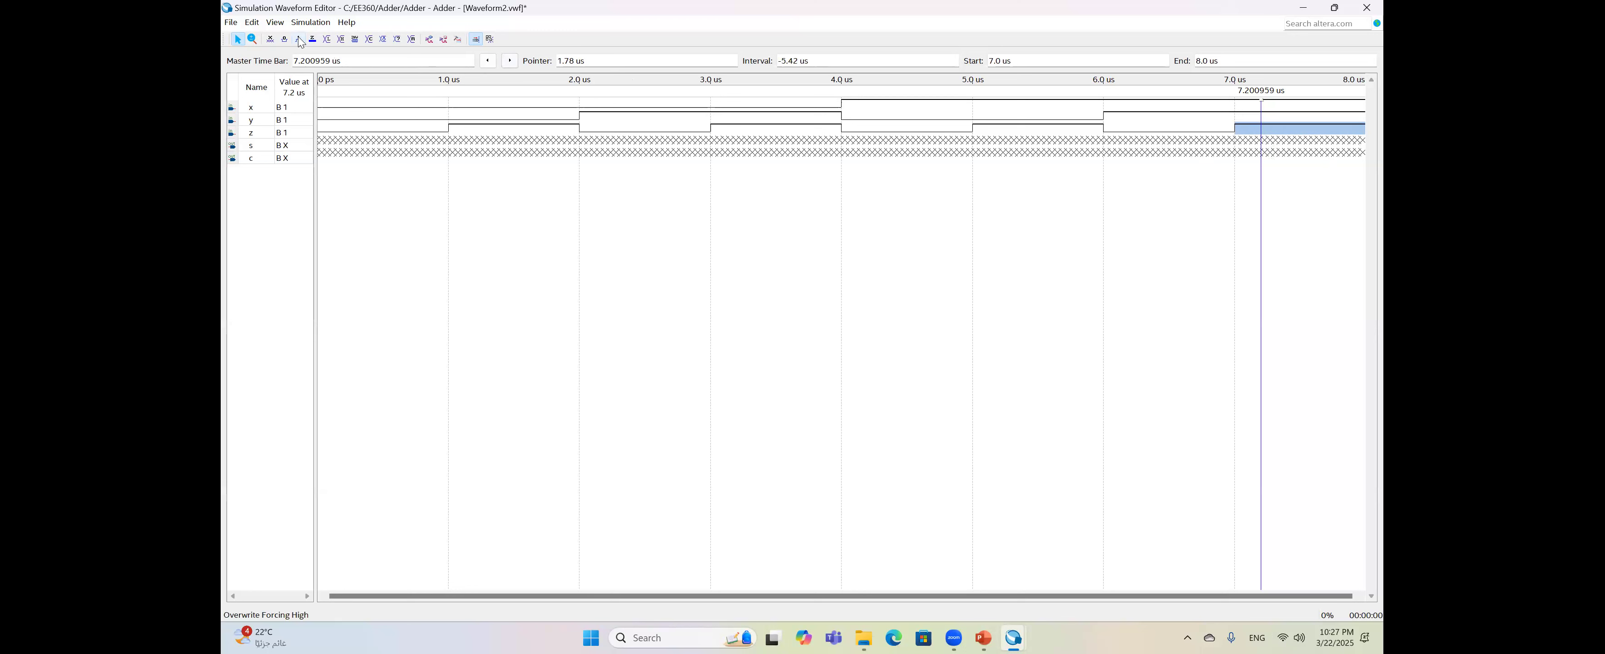
left_click(1124, 235)
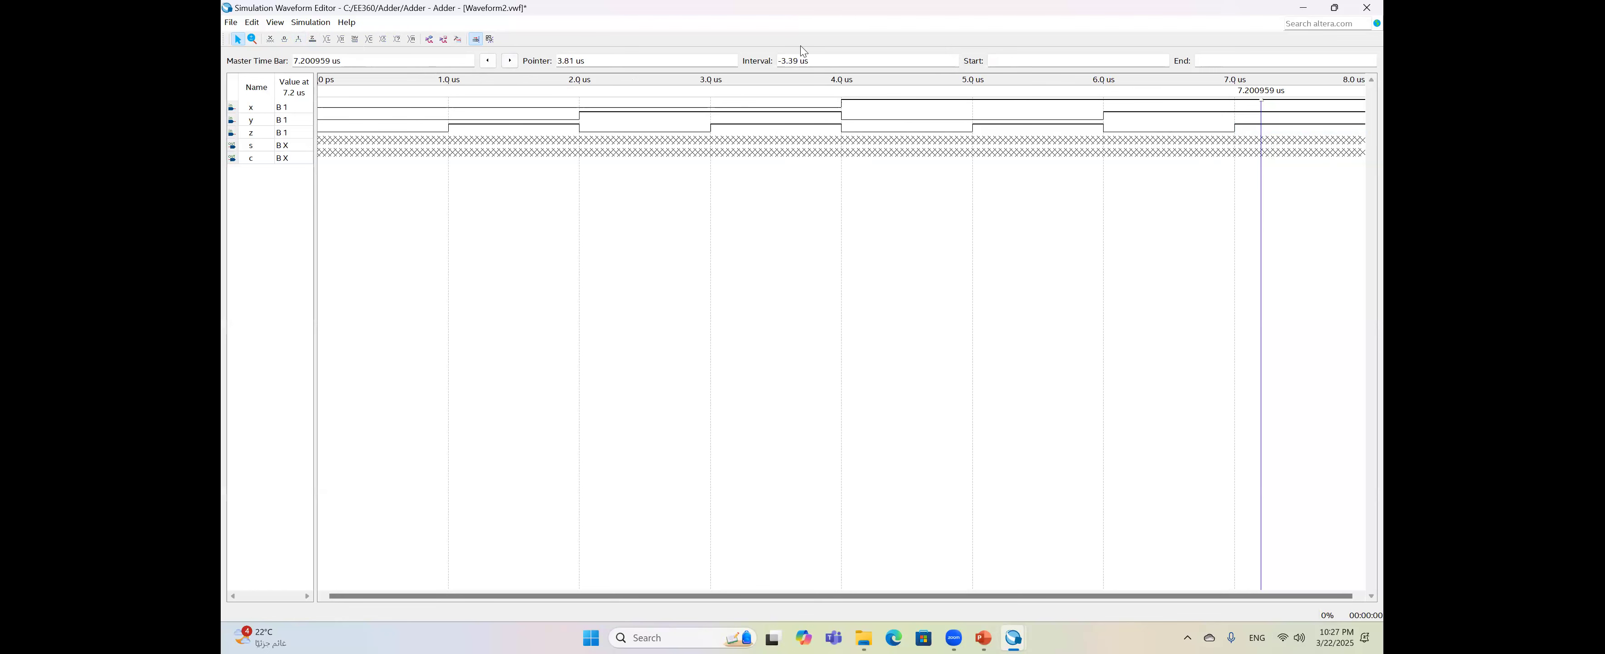
left_click(254, 23)
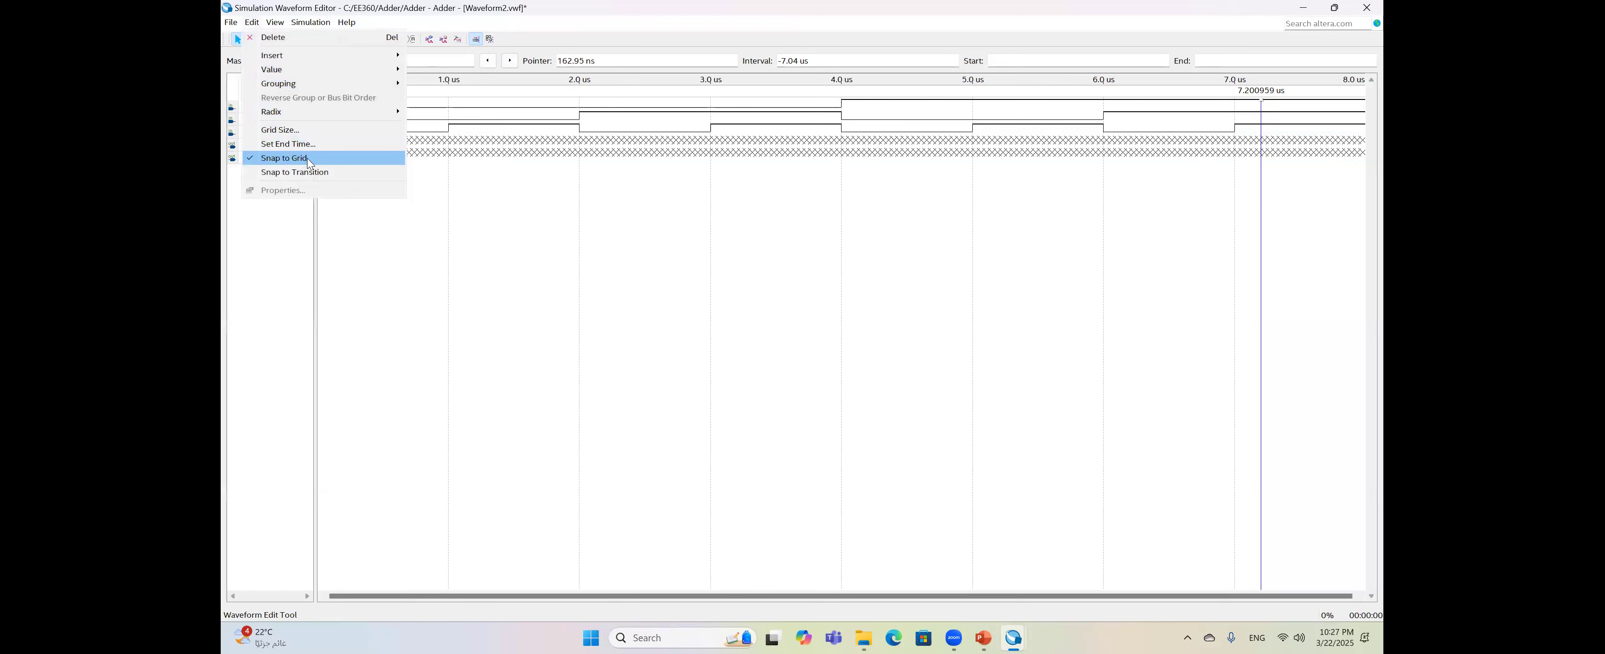
left_click(784, 217)
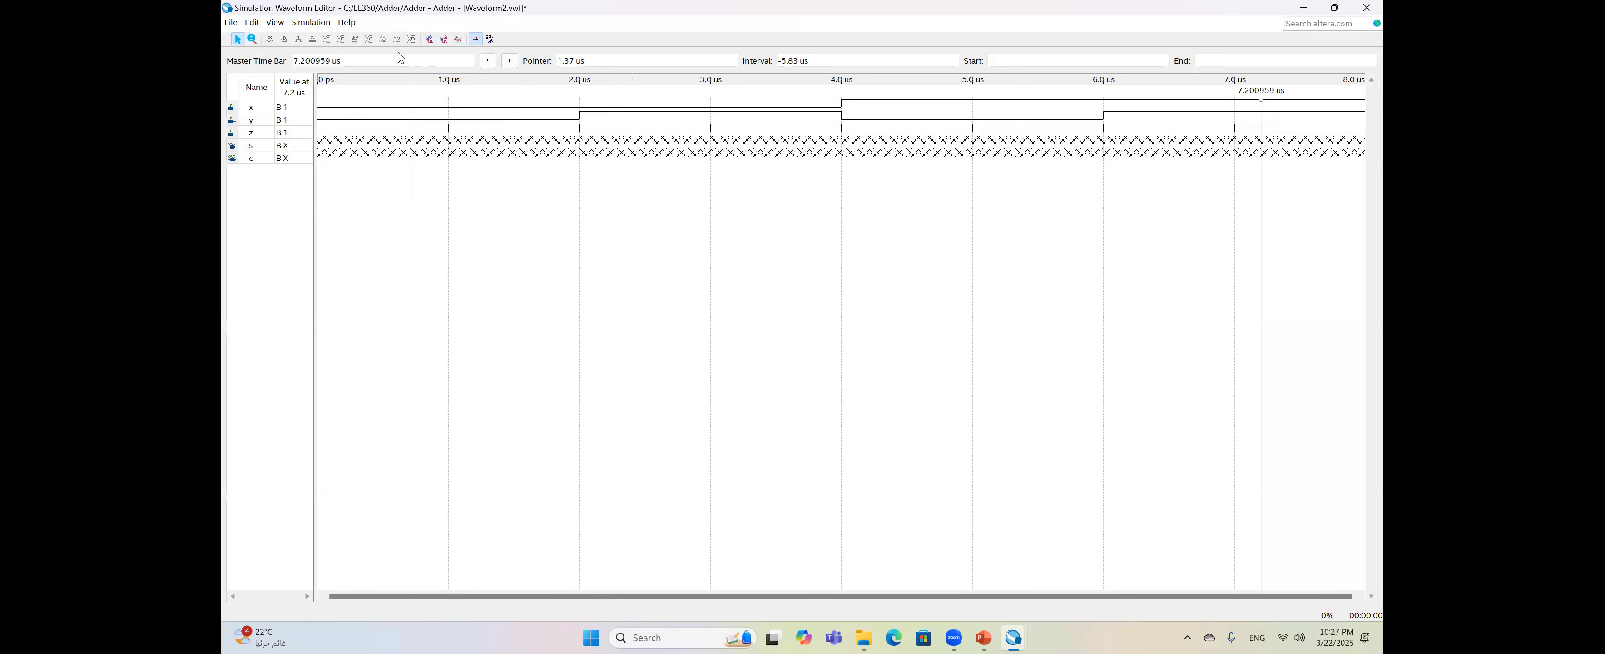
- Delete -novopt from the vsim line in Simulation Options and save
left_click(326, 22)
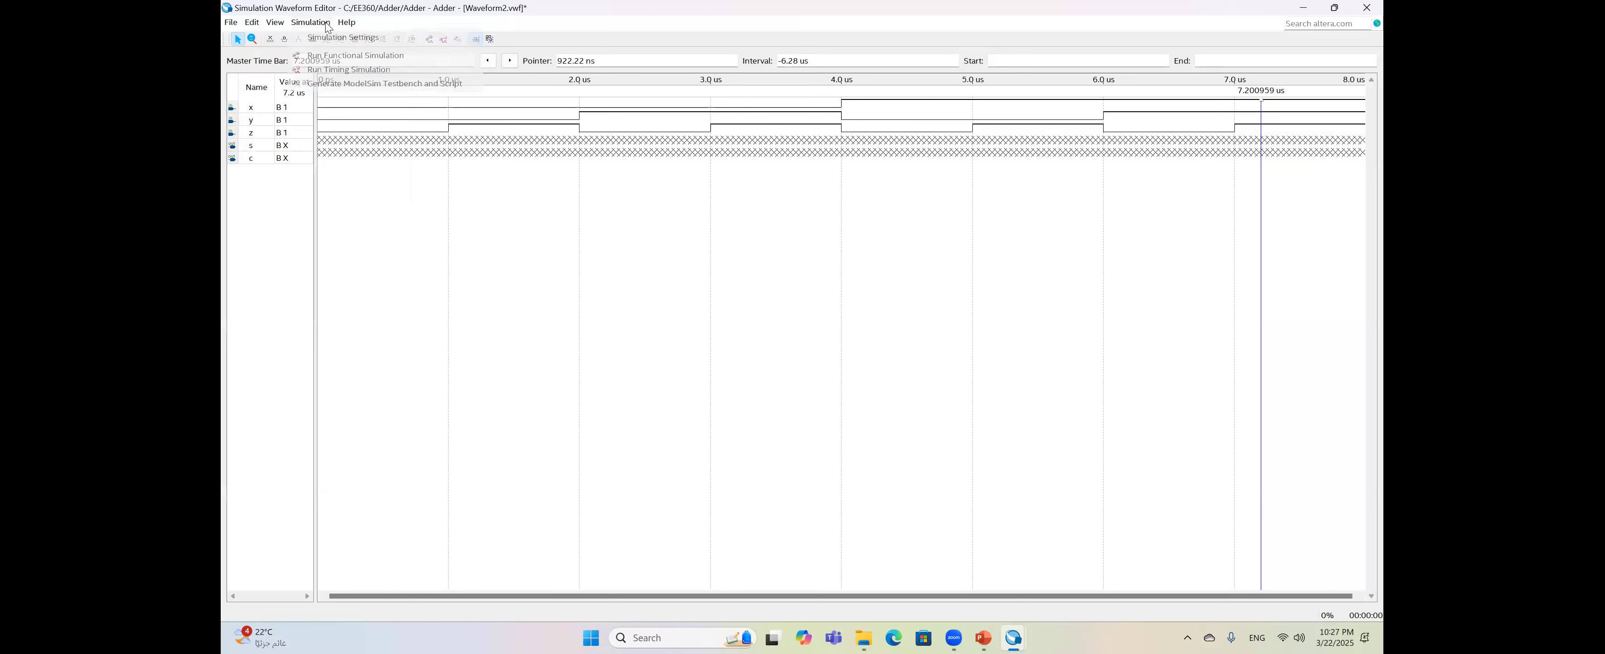
left_click(327, 38)
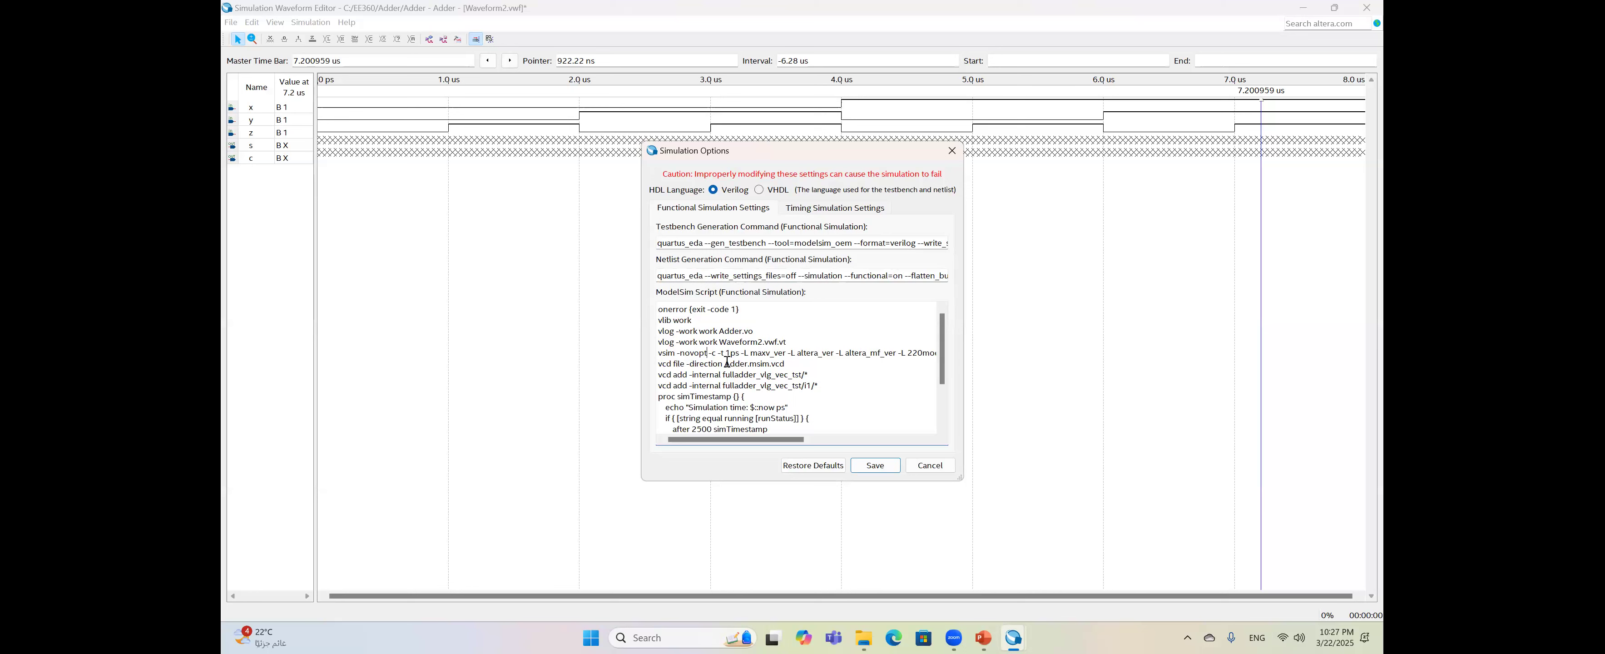
key("BackSpace")
key("BackSpace")
key("BackSpace")
key("BackSpace")
key("BackSpace")
key("BackSpace")
key("BackSpace")
key("BackSpace")
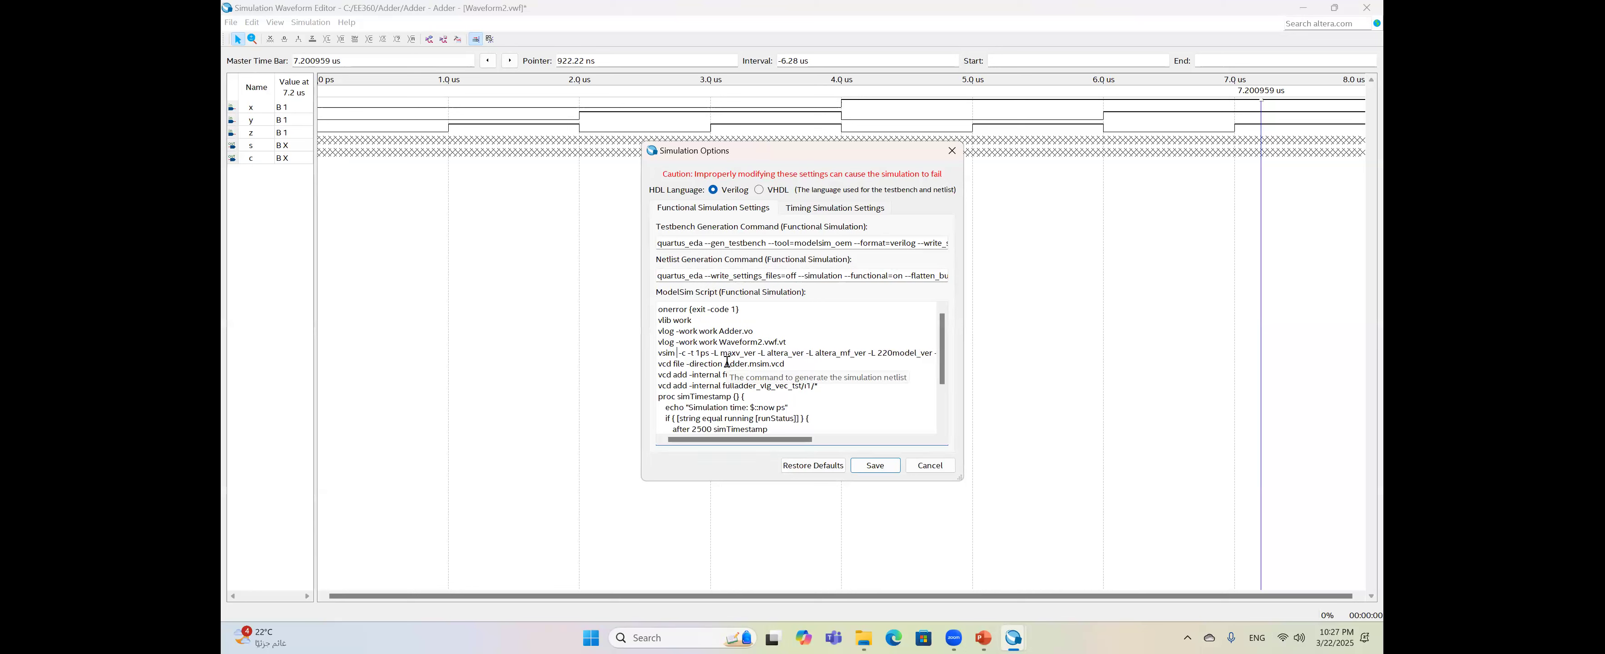
key("BackSpace")
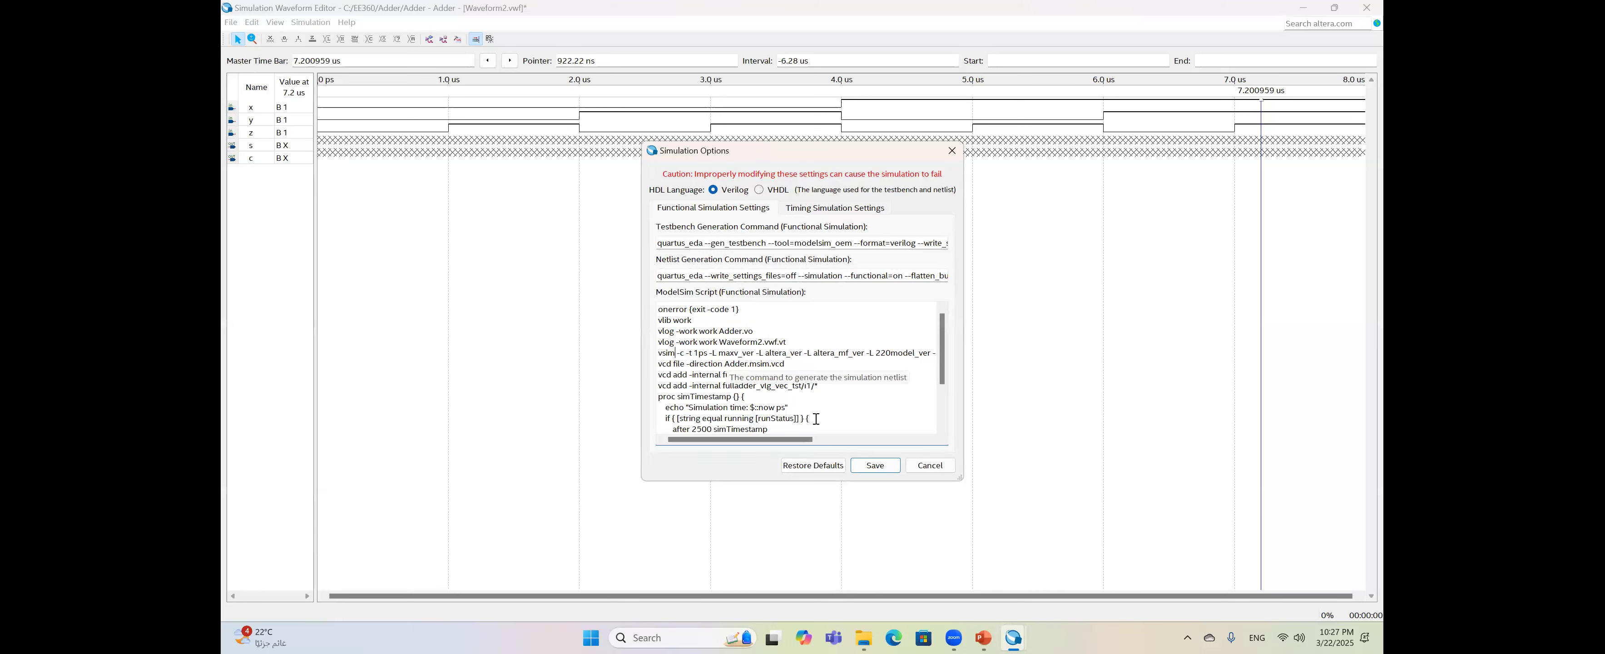
left_click(873, 465)
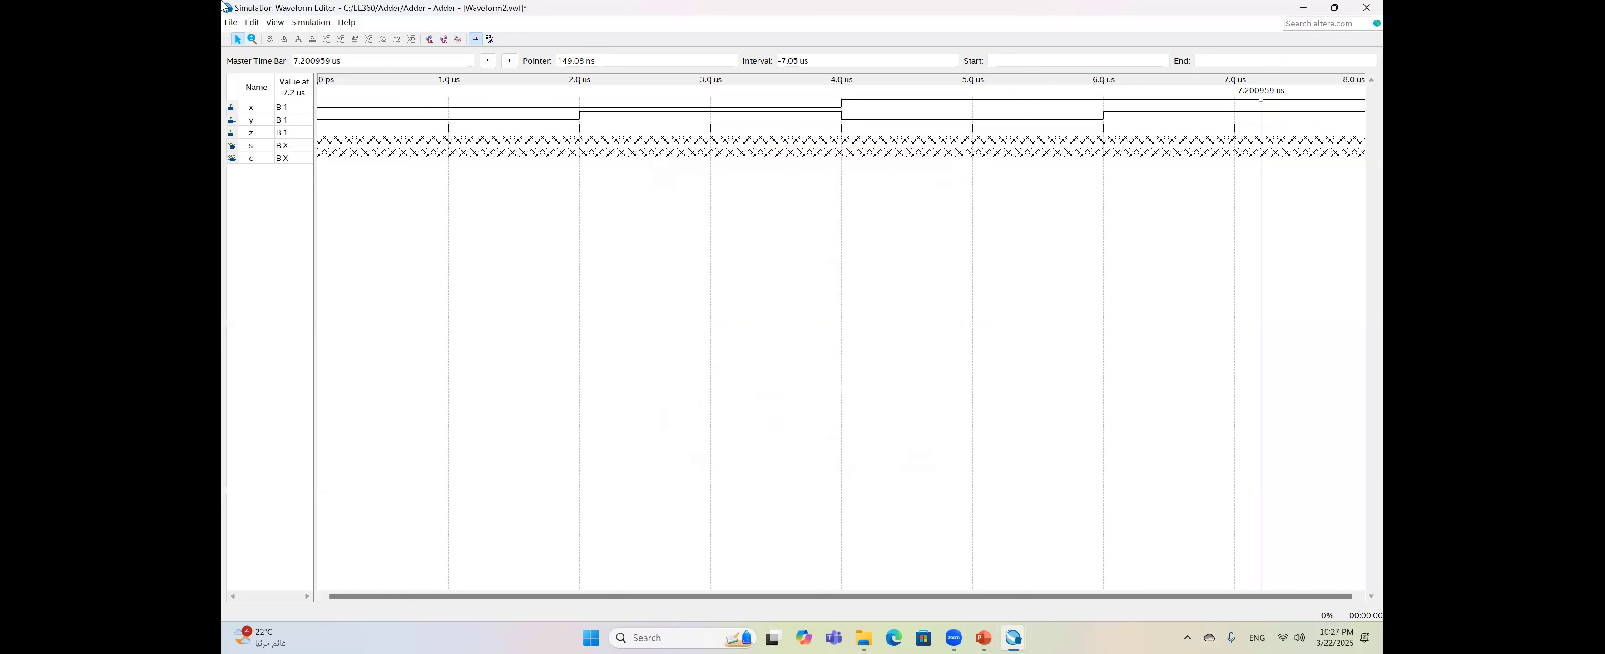
- Run the functional simulation, saving the modified waveform as Waveform2.vwf
left_click(434, 41)
left_click(788, 332)
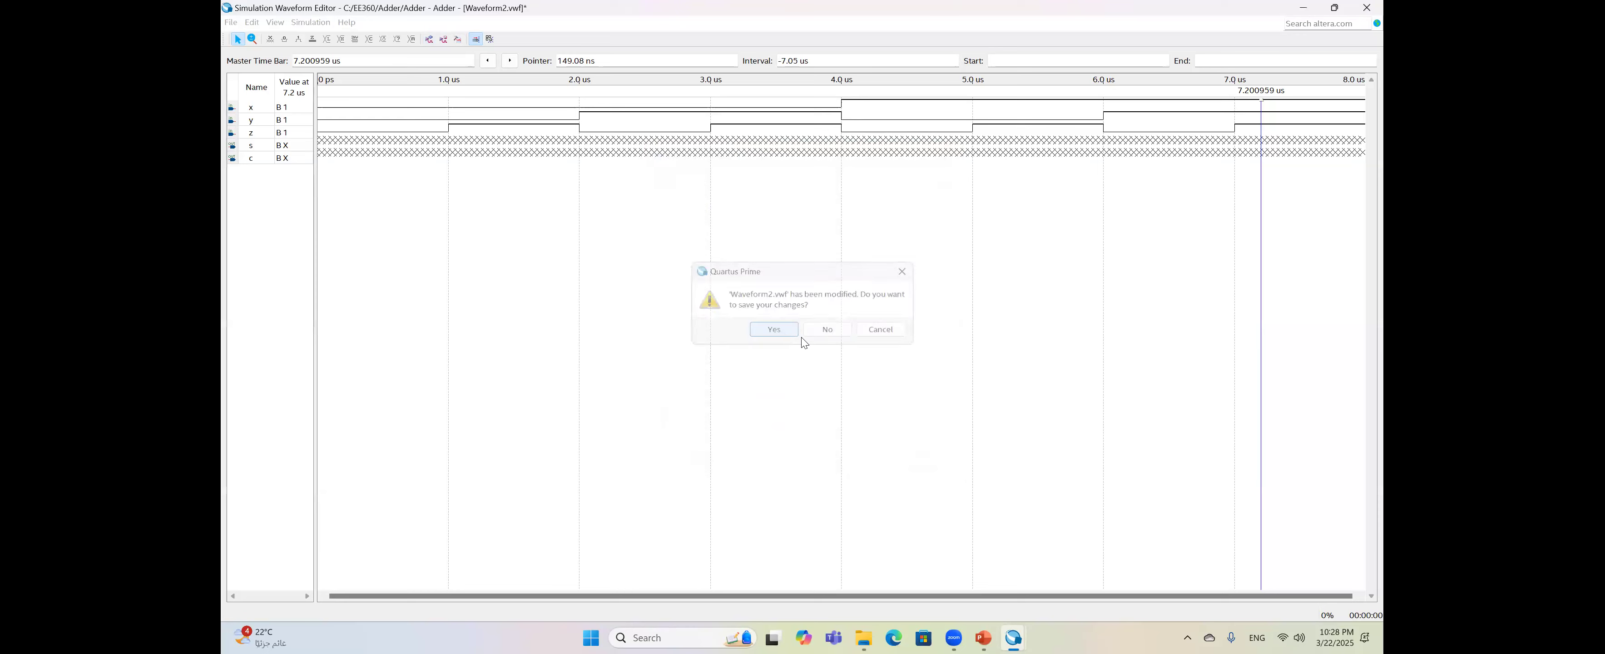
left_click(1089, 482)
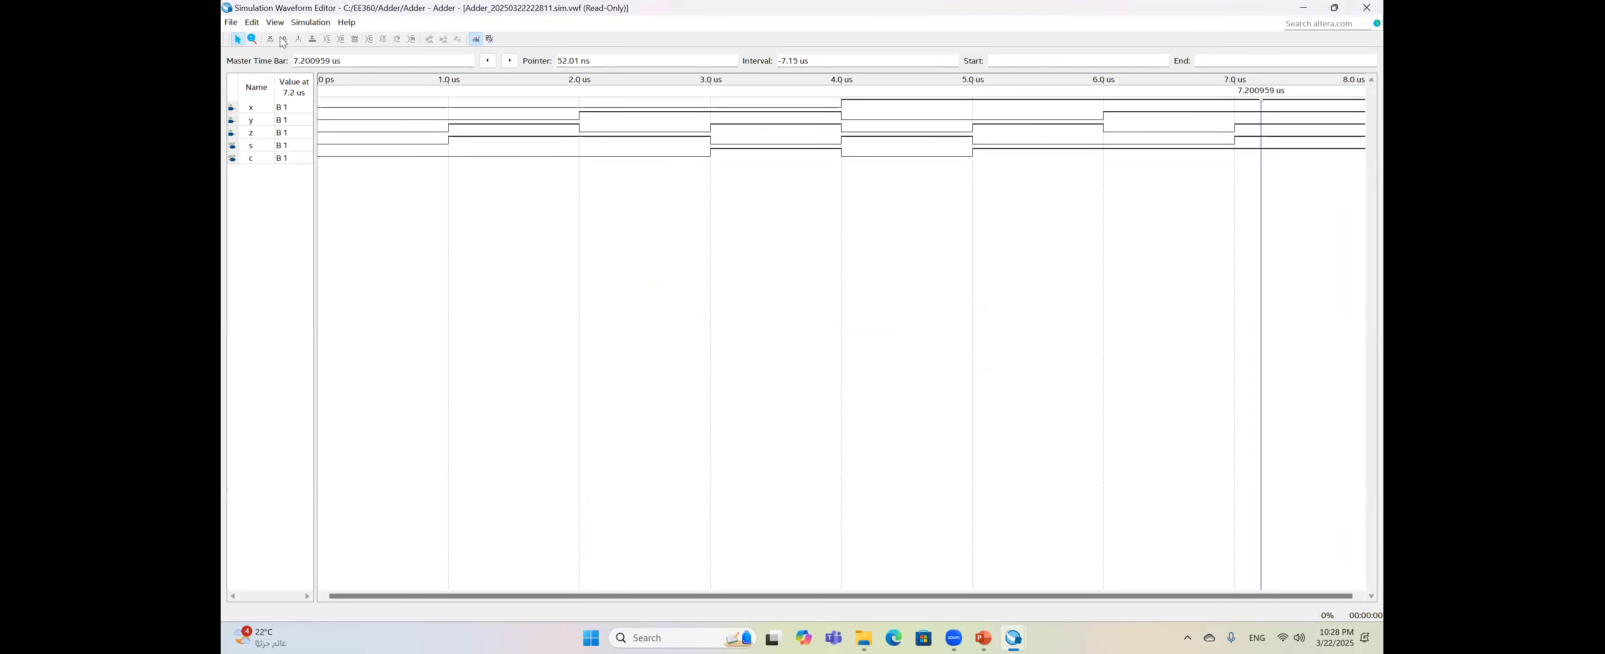
- Turn off snap to grid and read outputs at about 794 ns and 5.21 us (s=0, c=1)
left_click(253, 25)
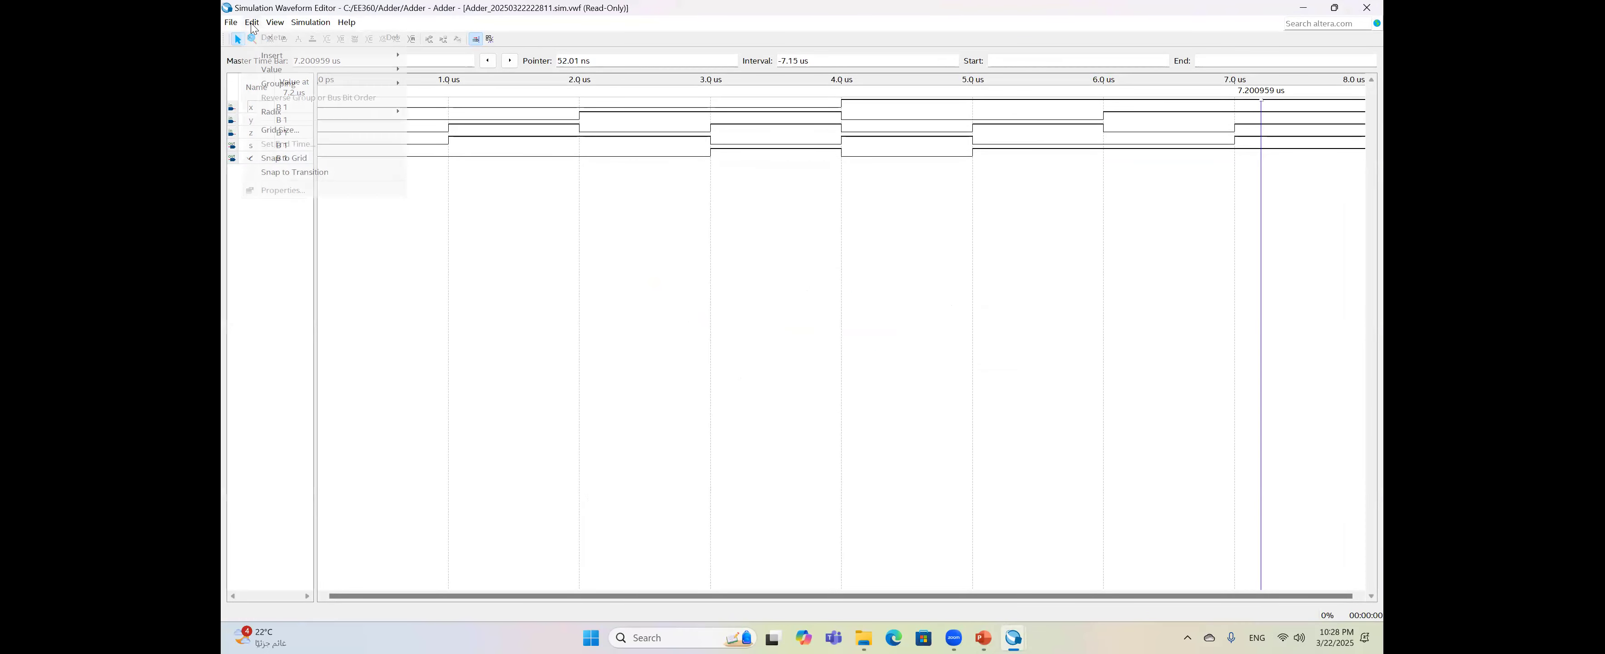
left_click(281, 159)
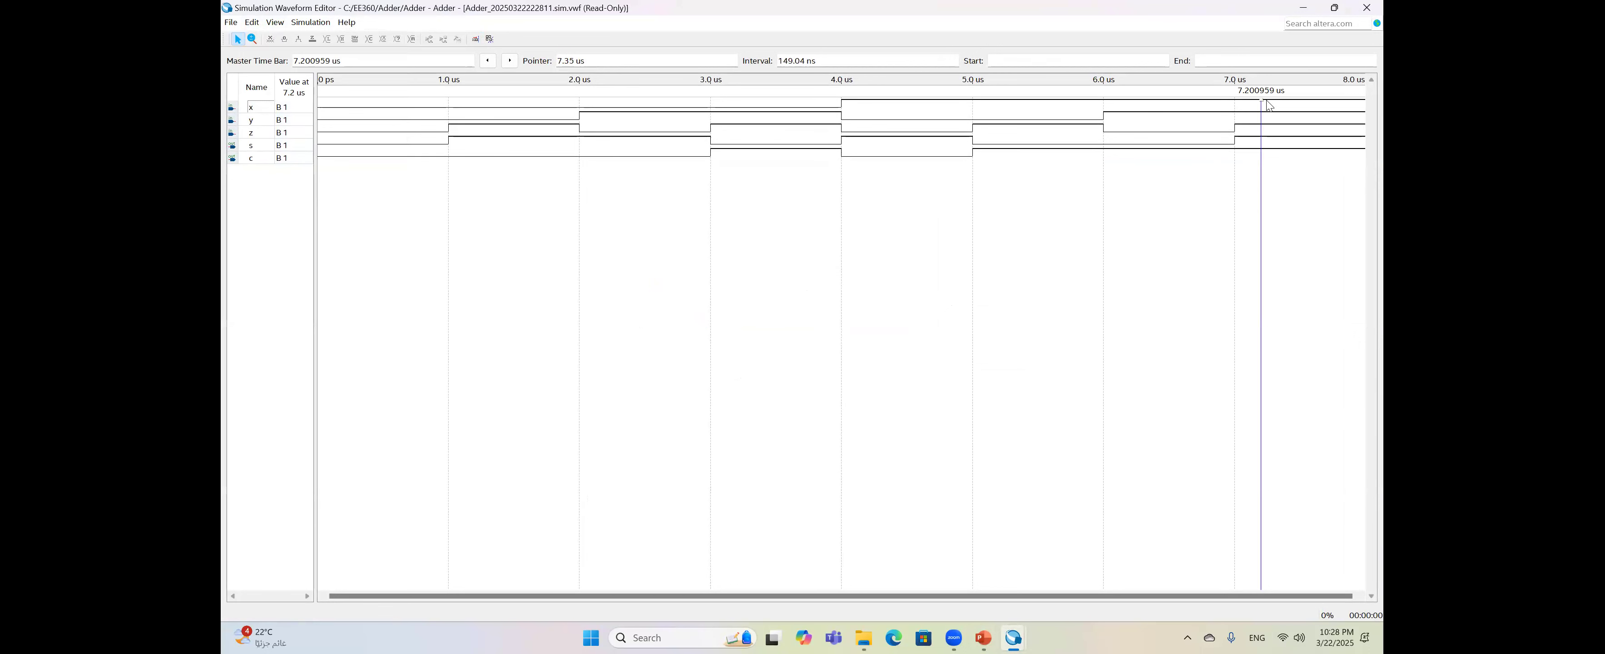
left_click_drag(1134, 111, 871, 113)
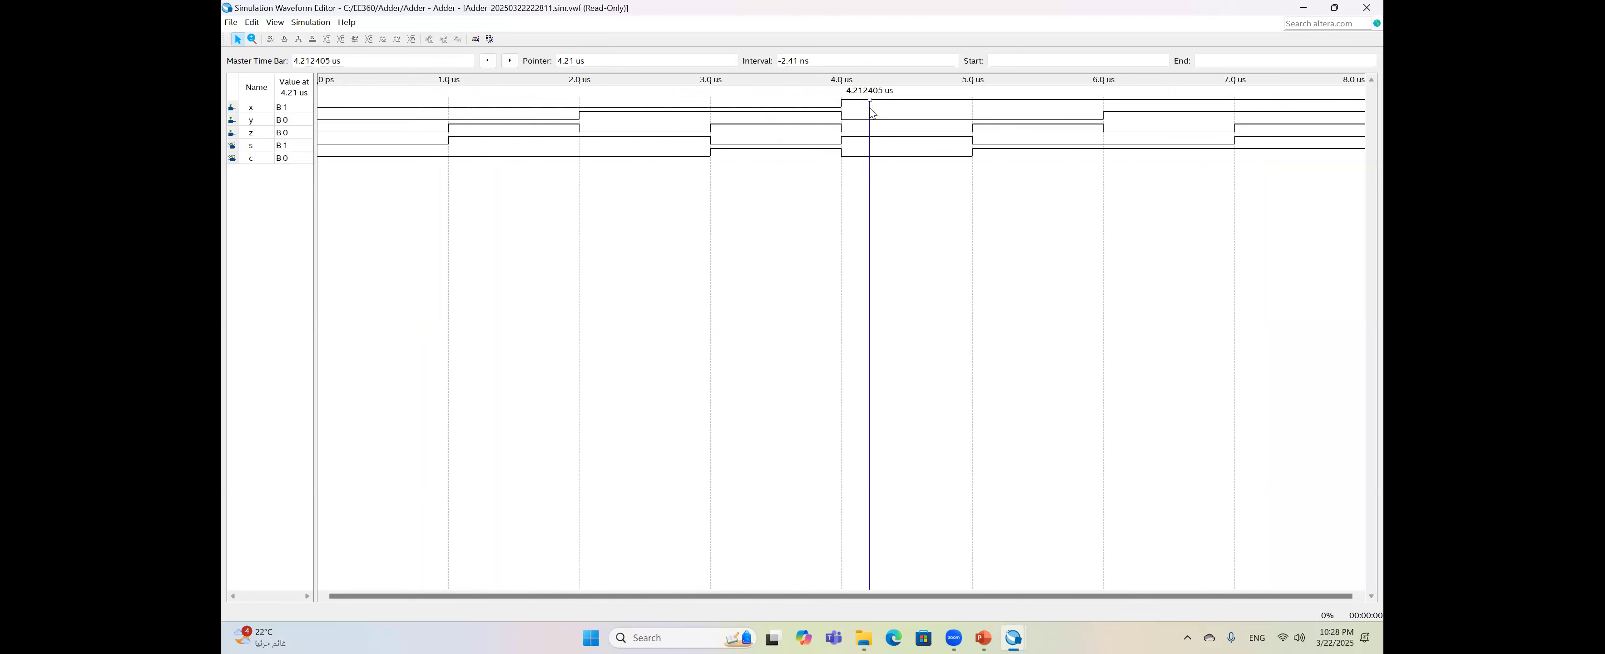
left_click_drag(927, 114, 1002, 111)
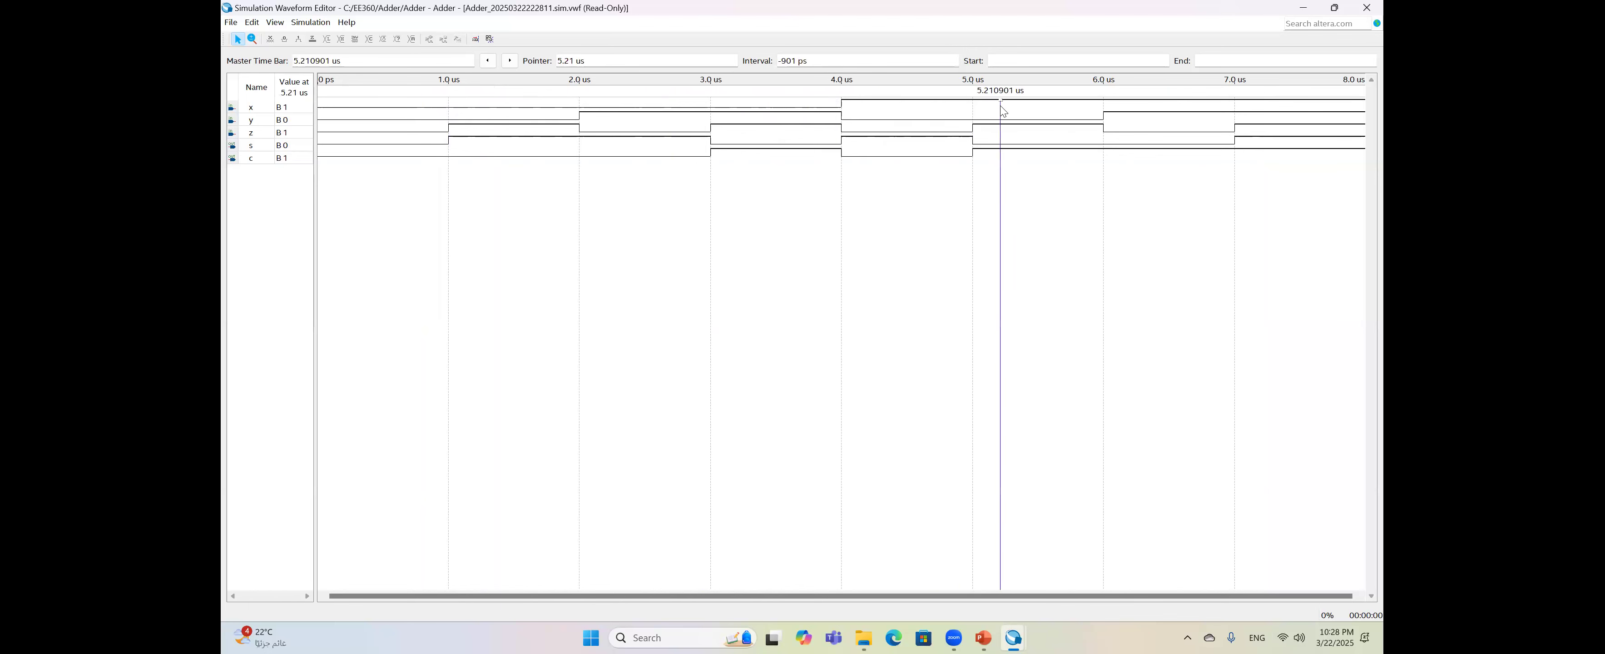
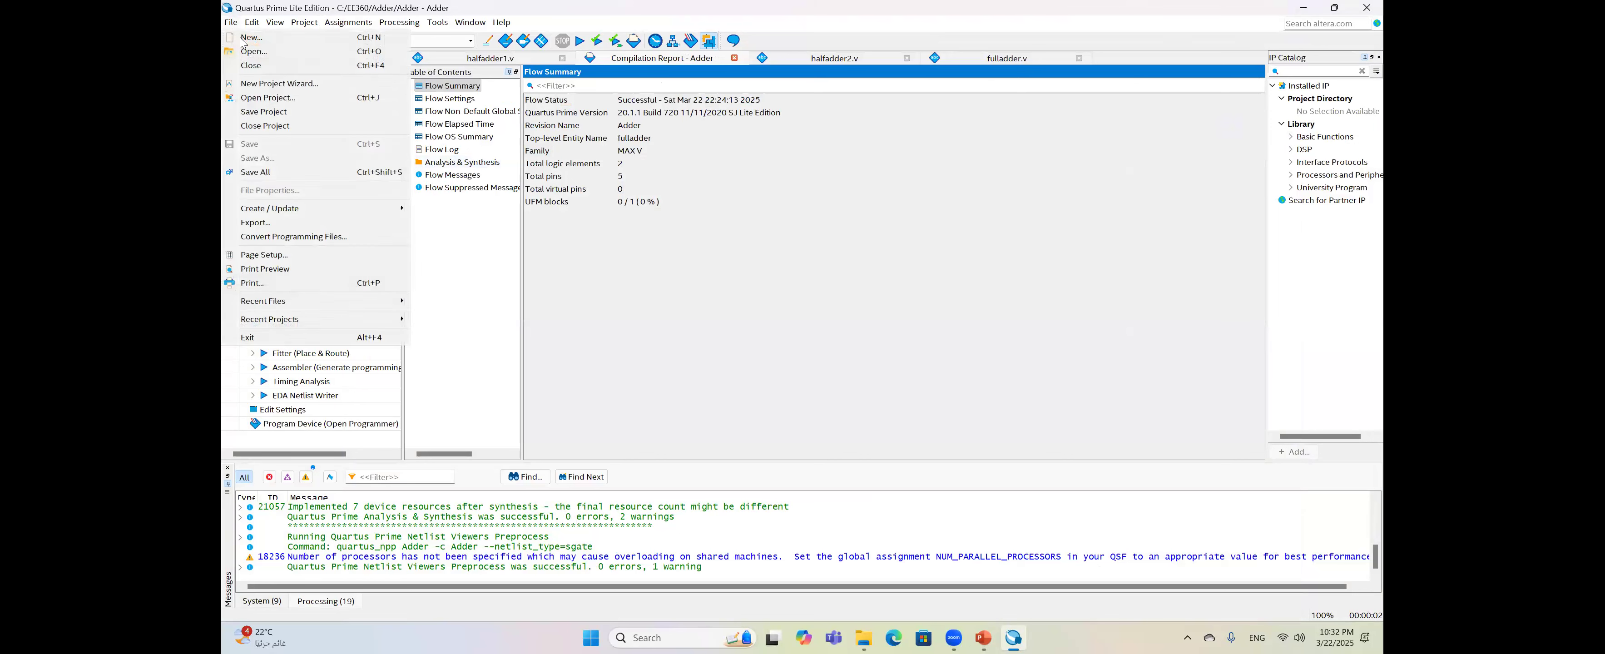
- Create a new Verilog file with the pasted fourbitadder module and save it as fourbitadder.v
double_click(749, 339)
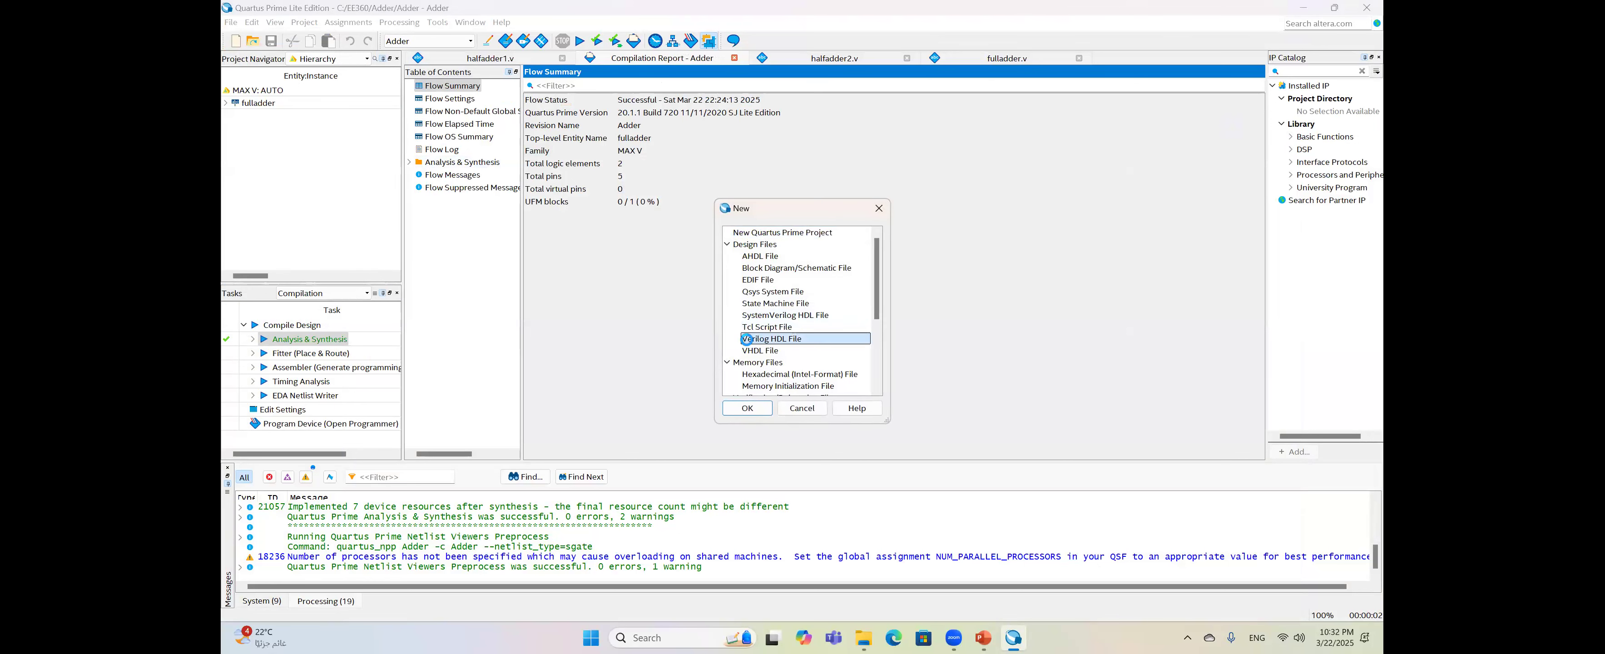
type("module fourbitadder(     input [3:0] A,     input [3:0] B,     input cin,     output [3:0] S,     output cout     );           wire c1,c2,c3;            fulladder FA0(A[0],B[0],cin,S[0],c1);           fulladder FA1(A[1],B[1],c1,S[1],c2);           fulladder FA2(A[2],B[2],c2,S[2],c3);           fulladder FA3(A[3],B[3],c3,S[3],cout); endmodule")
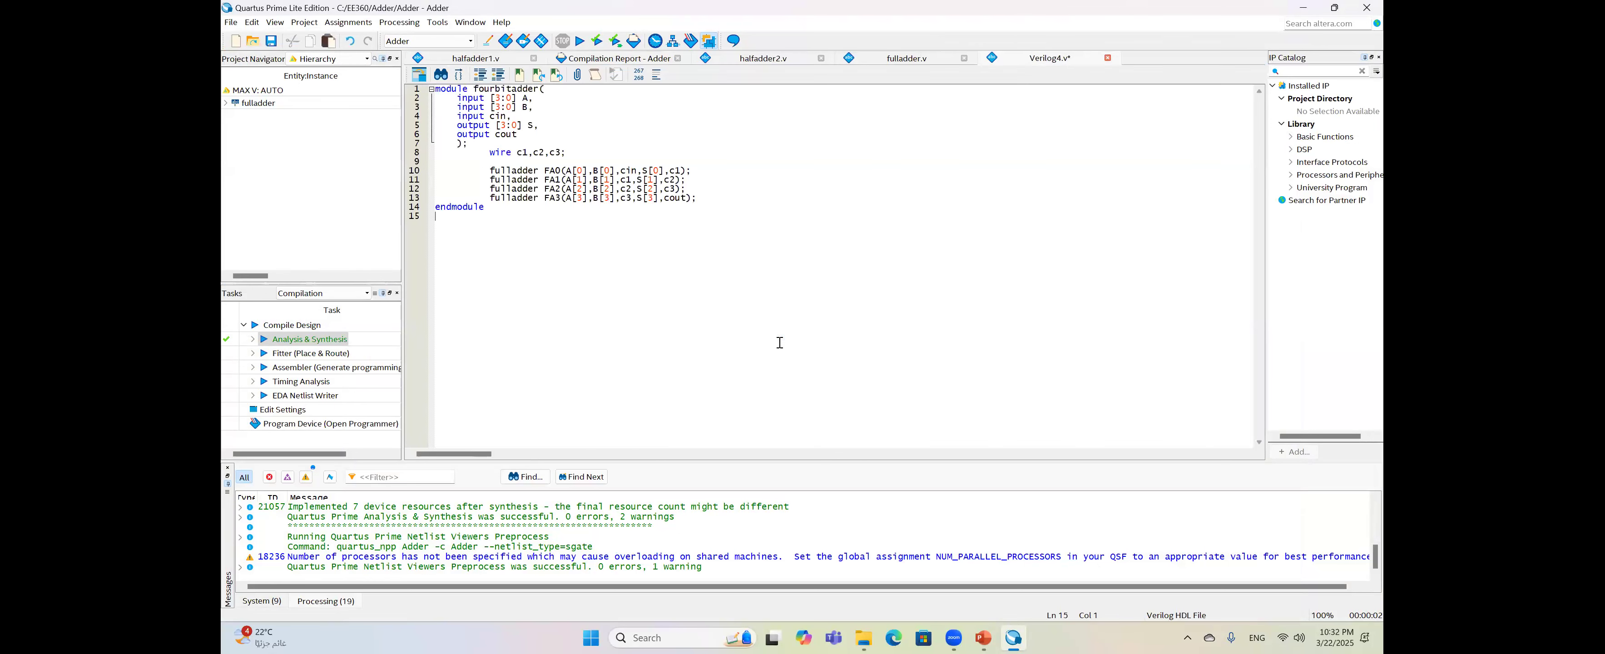
left_click_drag(472, 89, 534, 100)
key("ctrl+c")
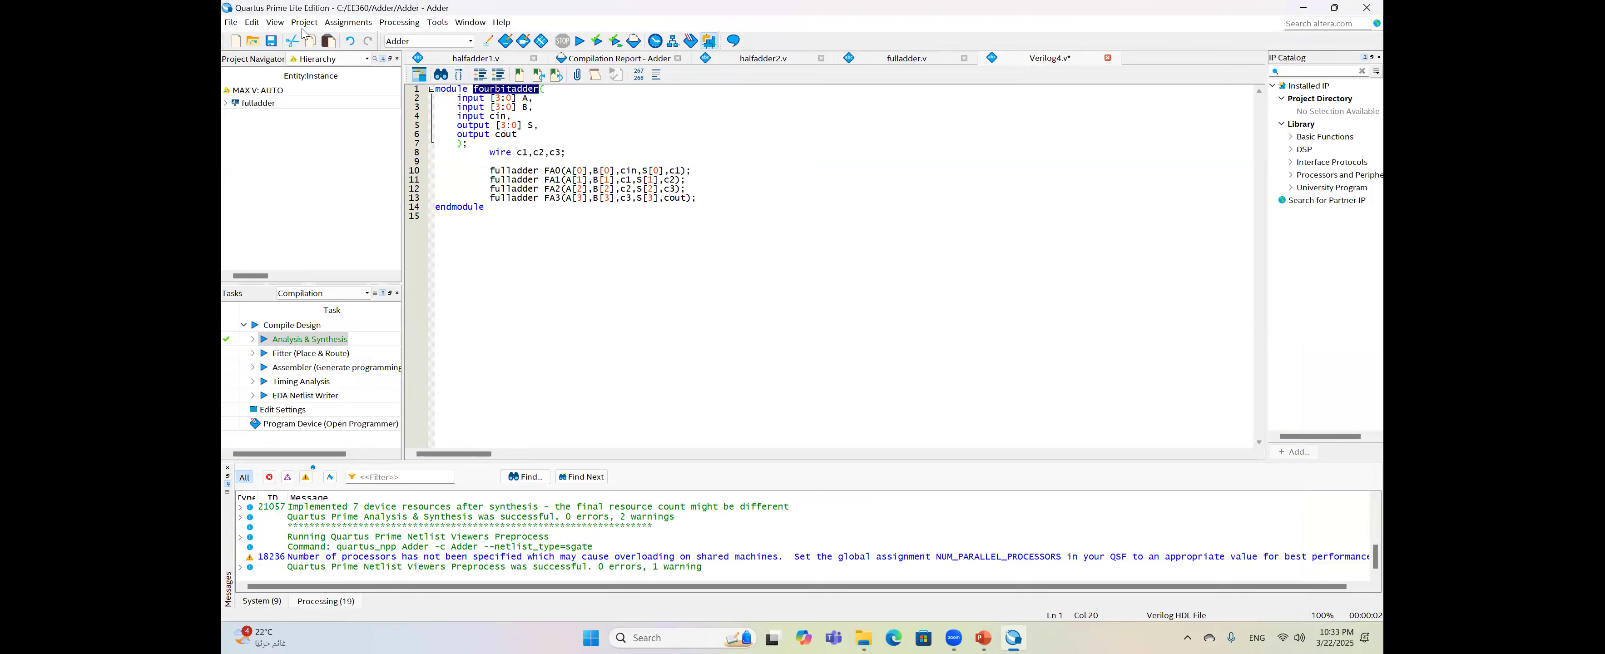
left_click(272, 42)
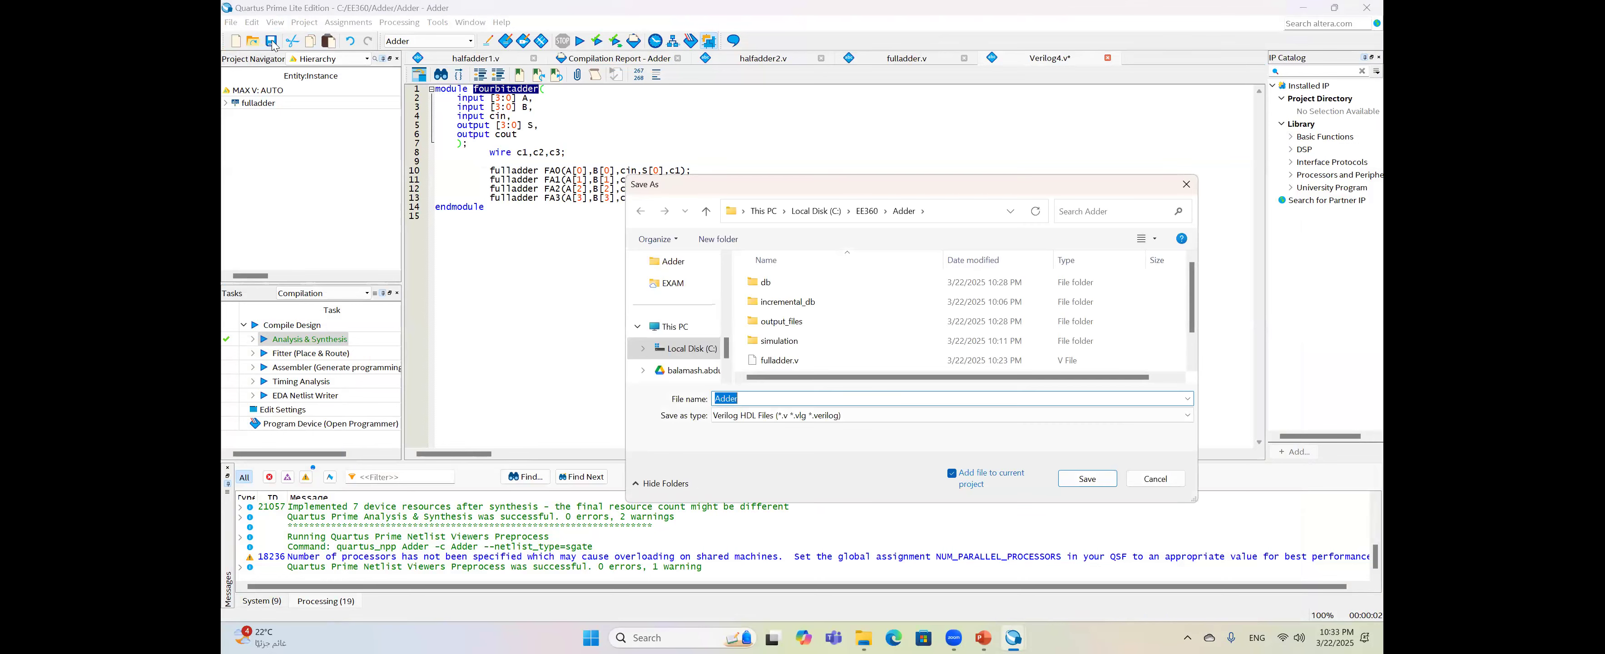
key("ctrl+v")
left_click(1087, 478)
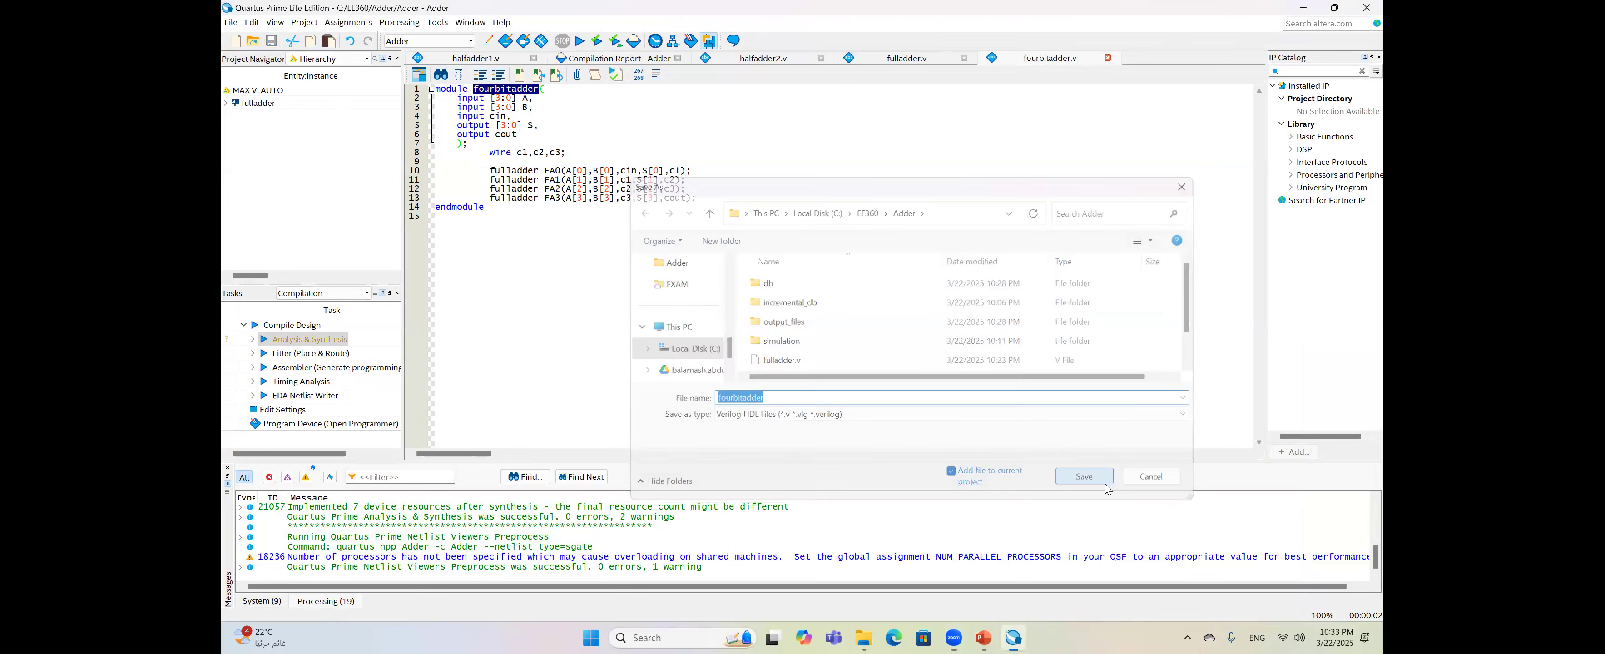
- Make fourbitadder the top-level entity in project Settings and run Analysis & Synthesis
right_click(355, 109)
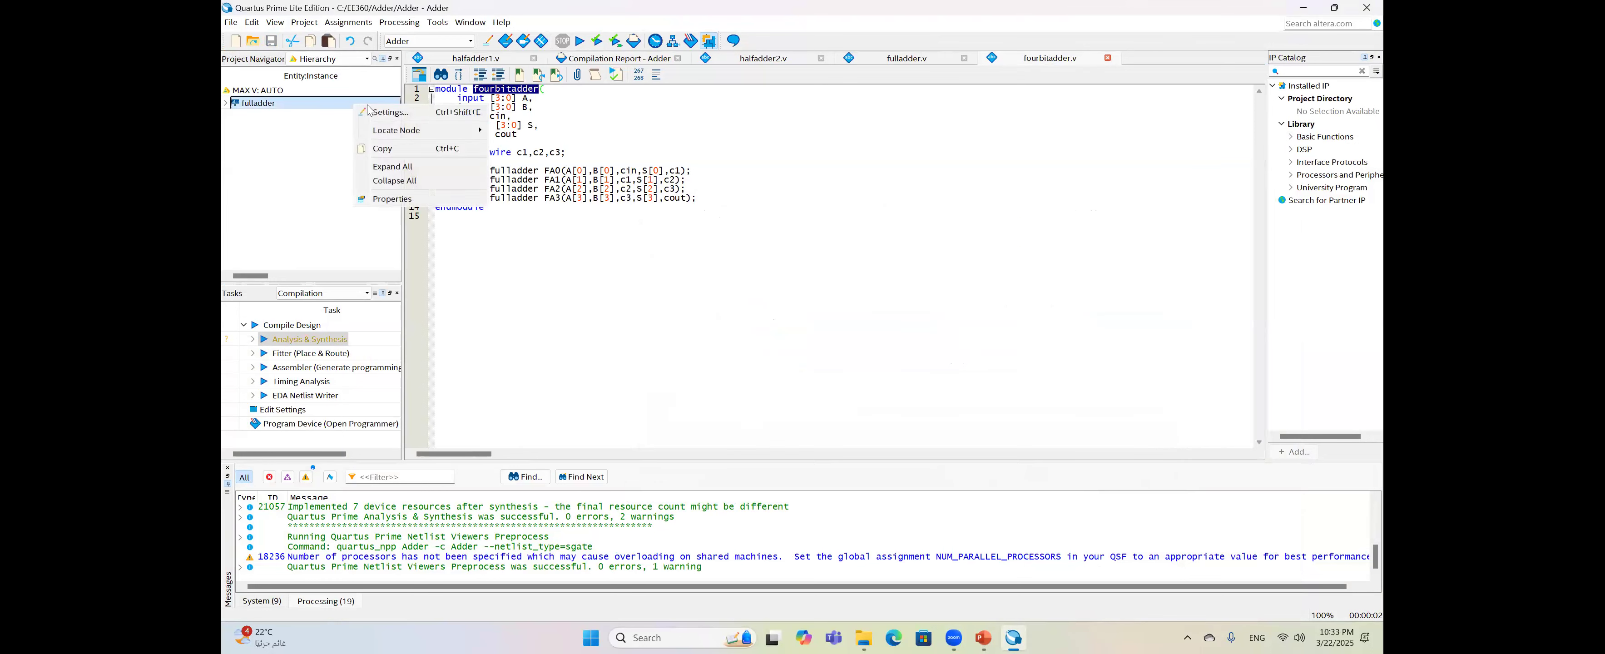
left_click(376, 111)
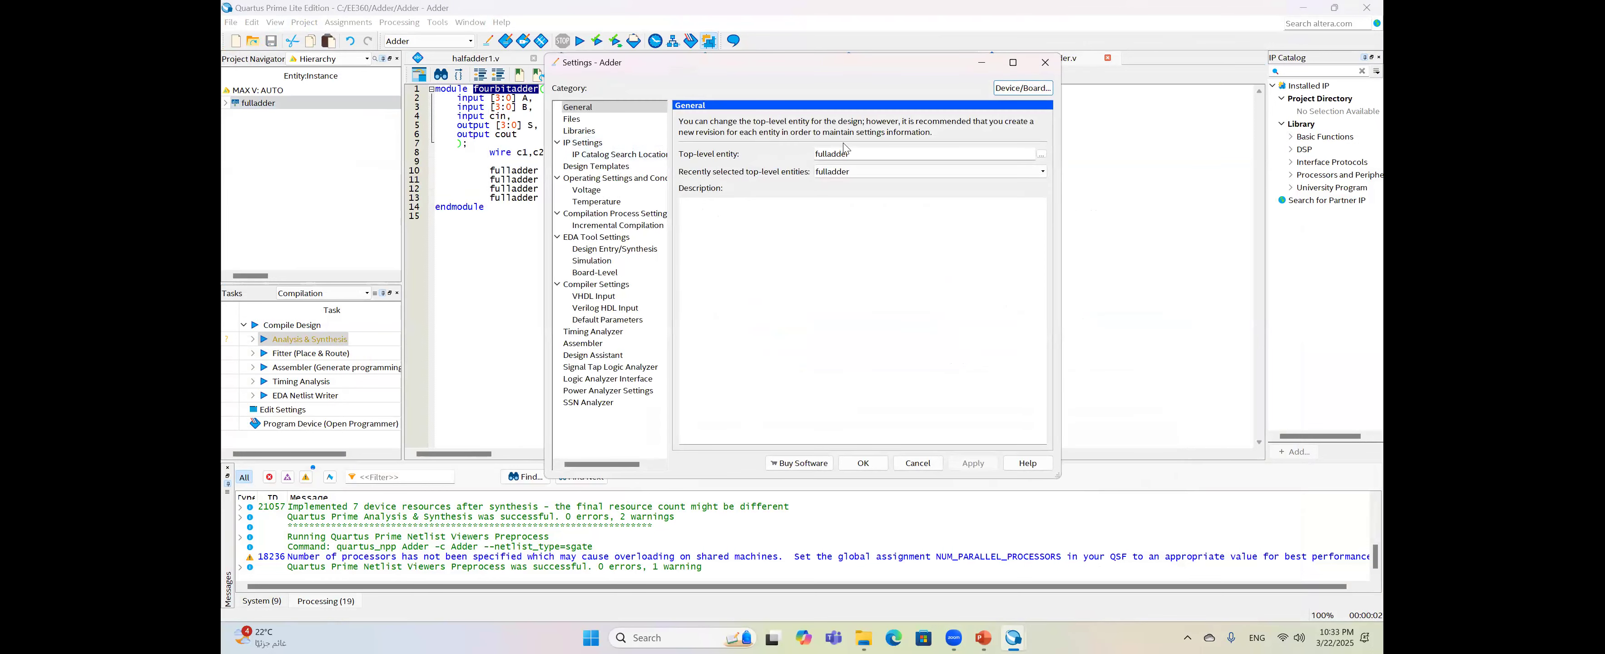
left_click_drag(854, 154, 803, 157)
key("ctrl+v")
left_click(974, 463)
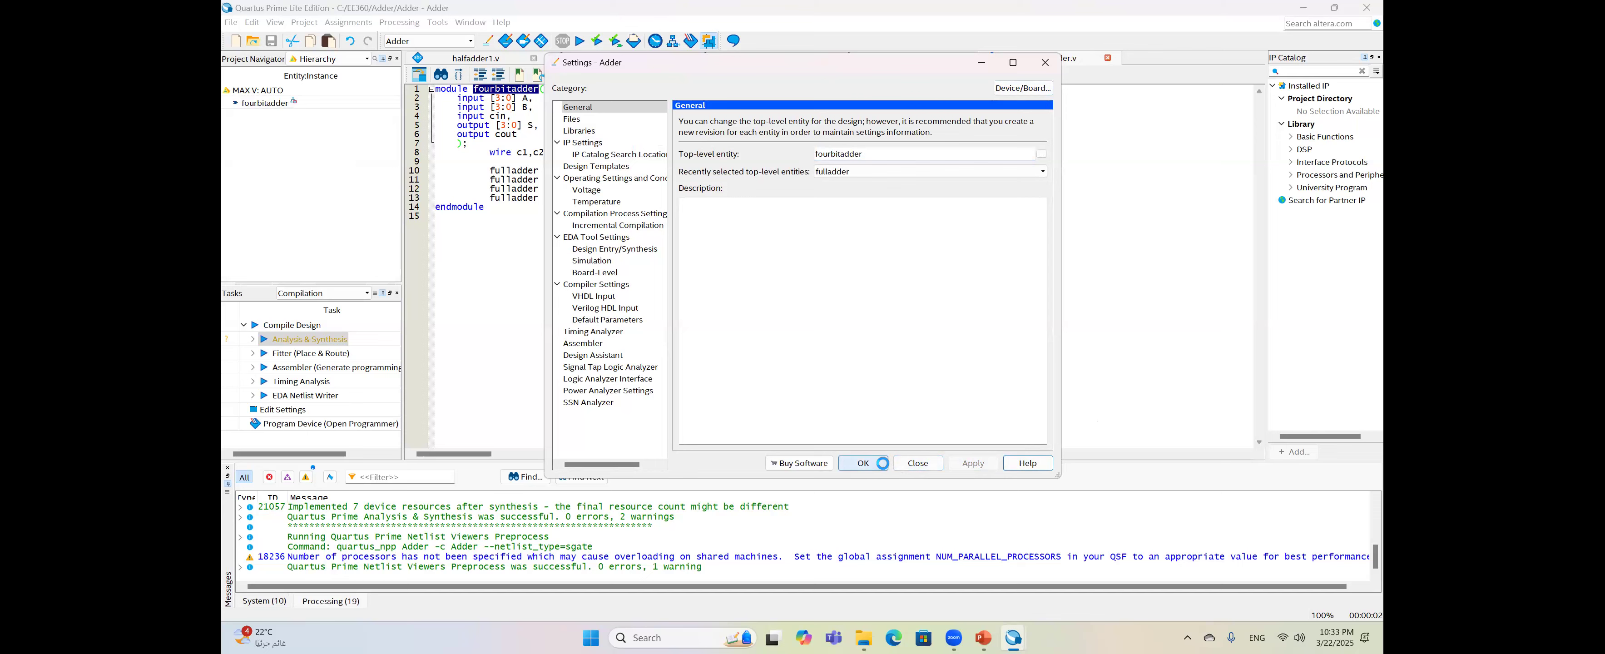
left_click(863, 463)
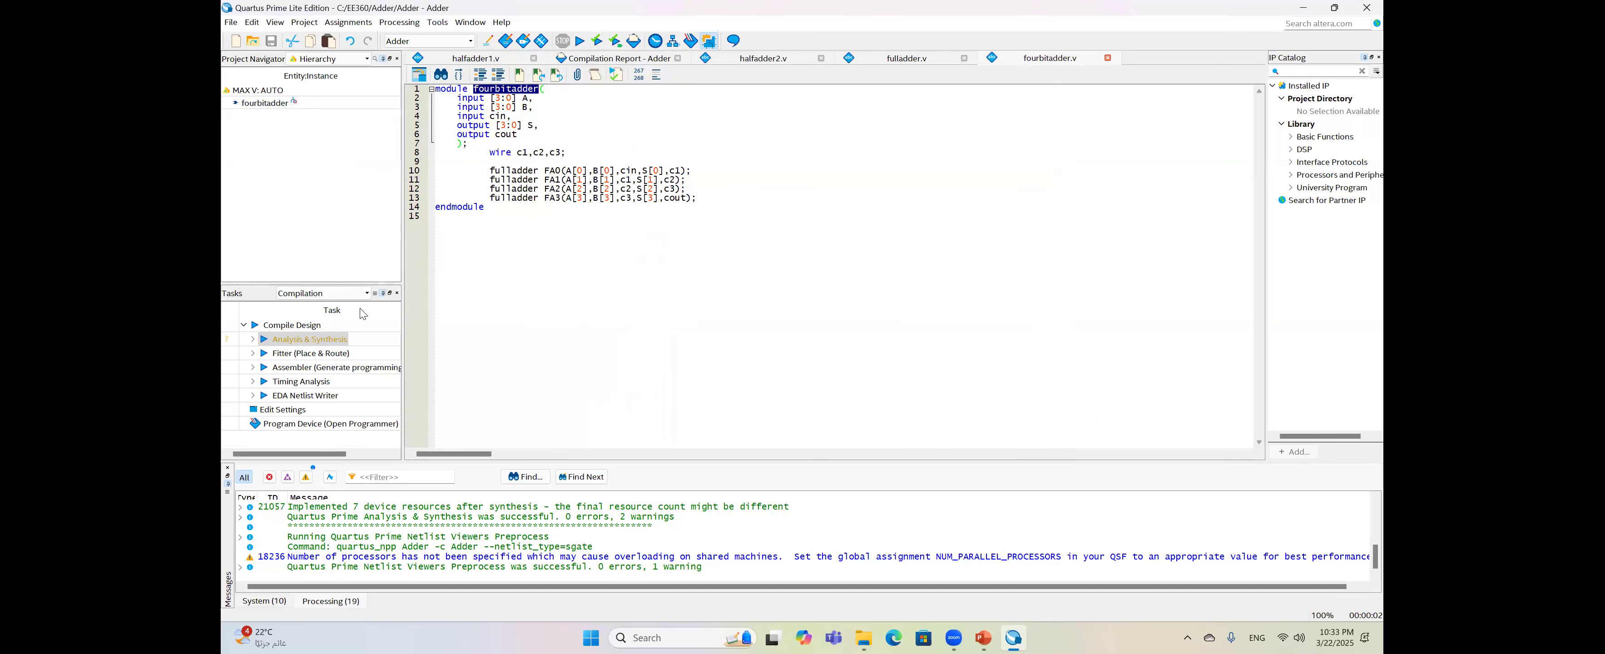
left_click(335, 341)
double_click(336, 342)
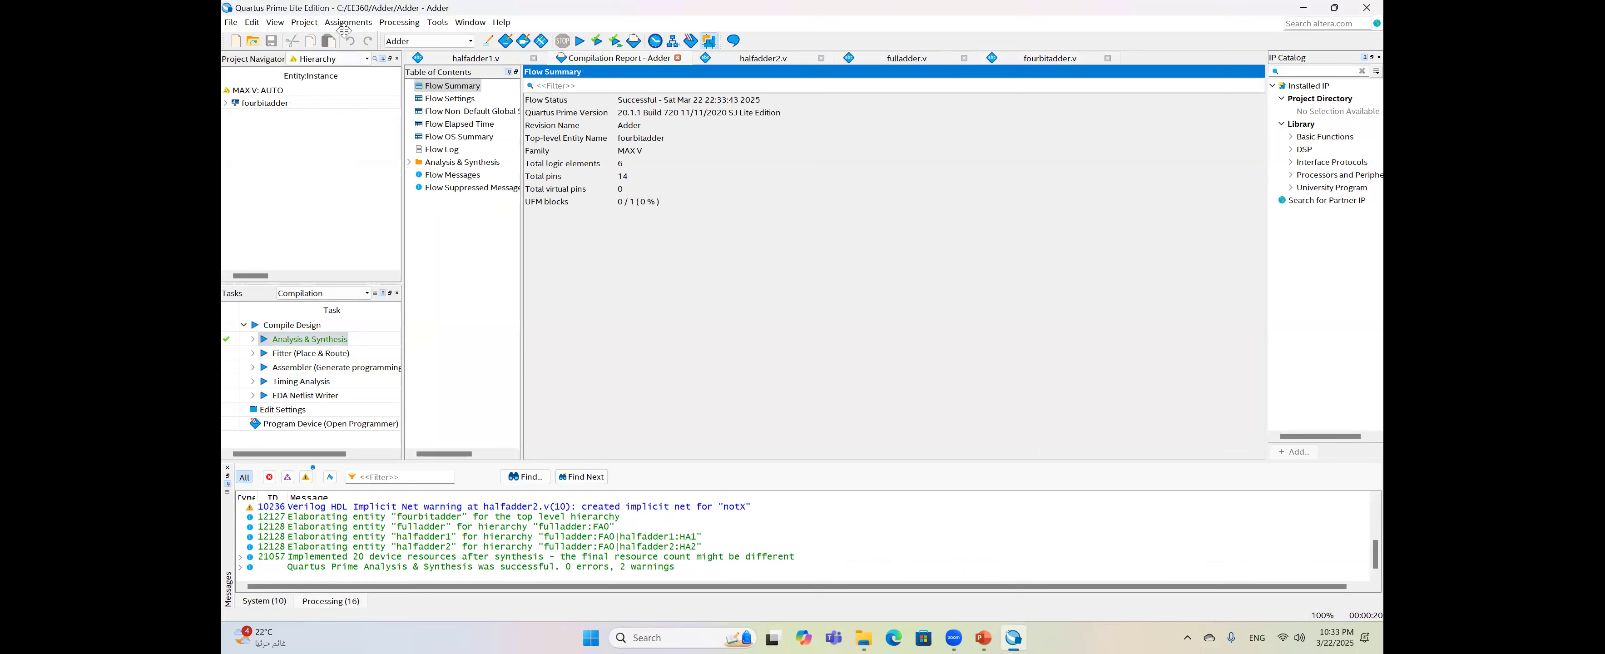
- After synthesis completes, open and dismiss the New file list, then go to the Tools menu for netlist viewers
left_click(232, 23)
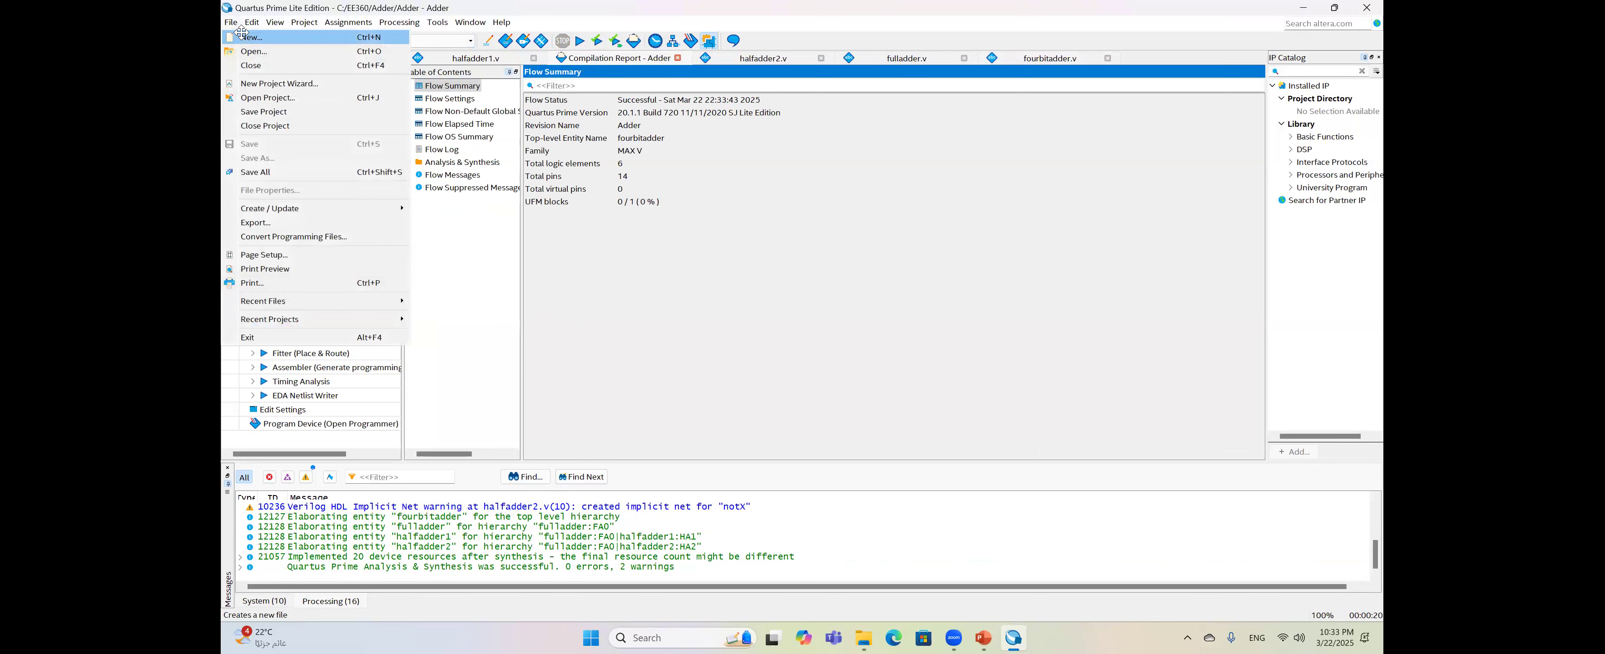
left_click(243, 37)
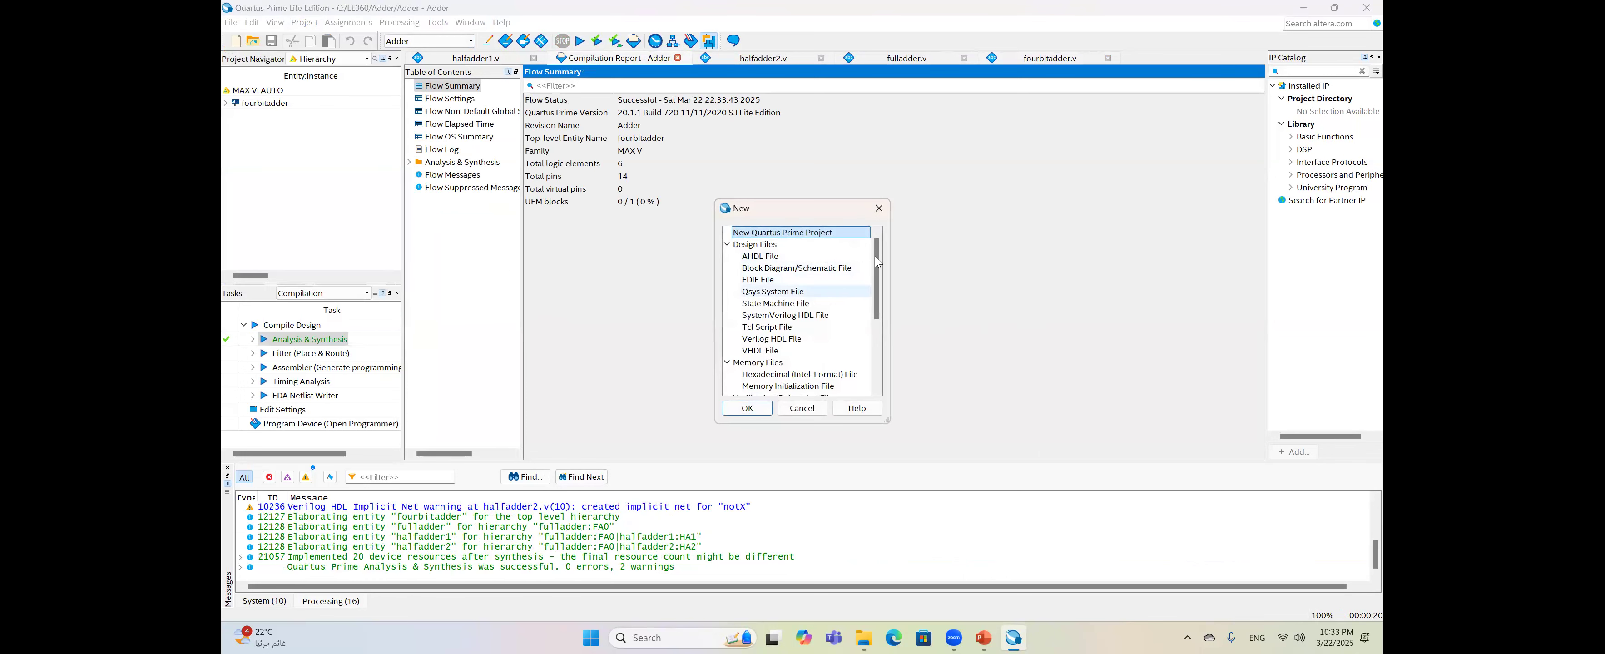
left_click(879, 208)
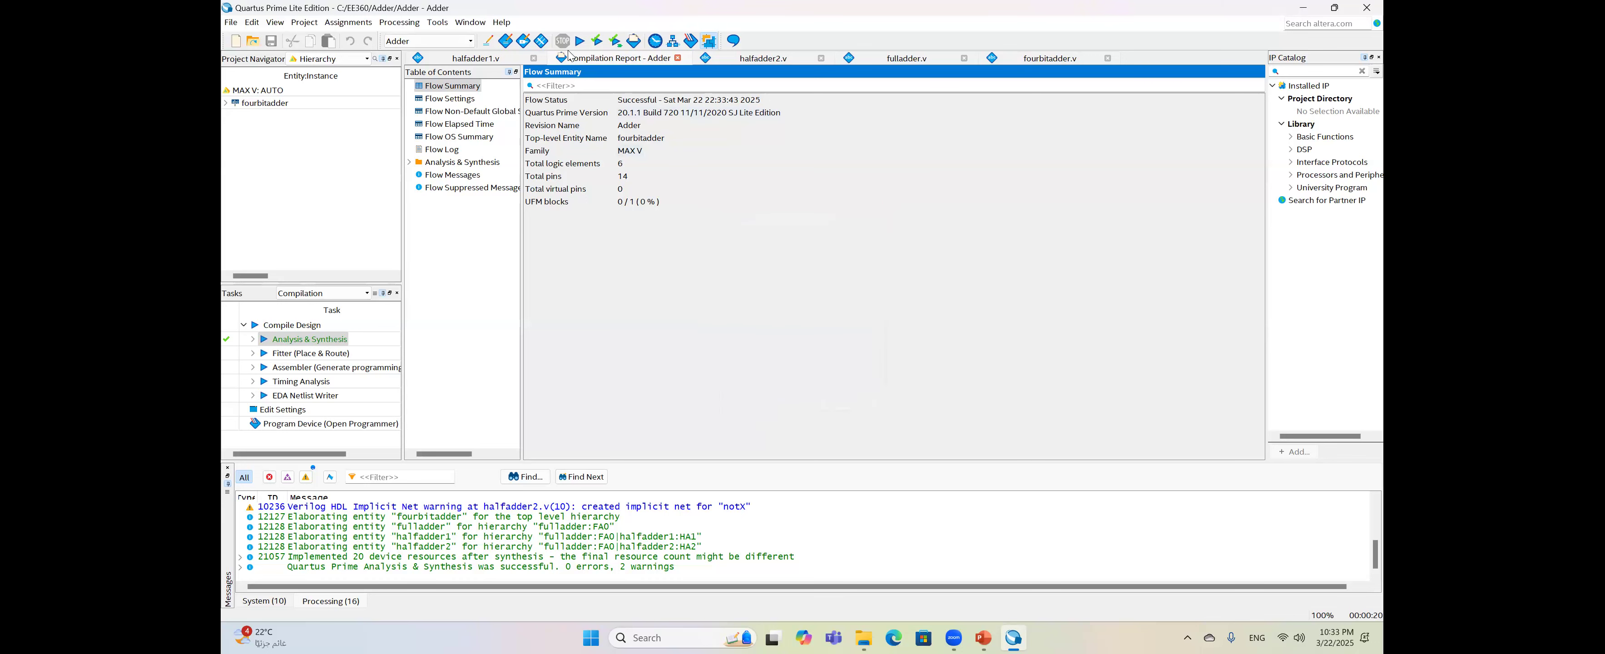
left_click(435, 24)
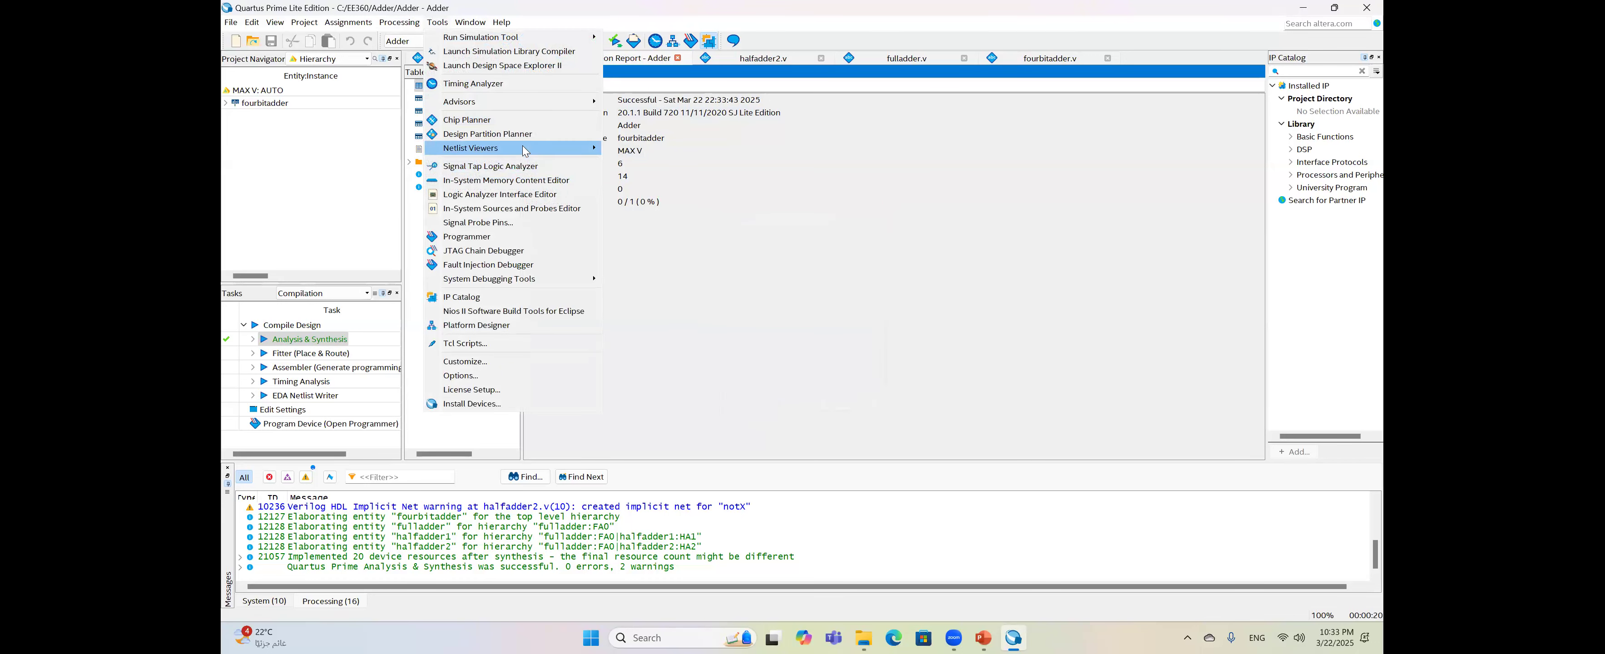
mouse_move(525, 151)
left_click(652, 150)
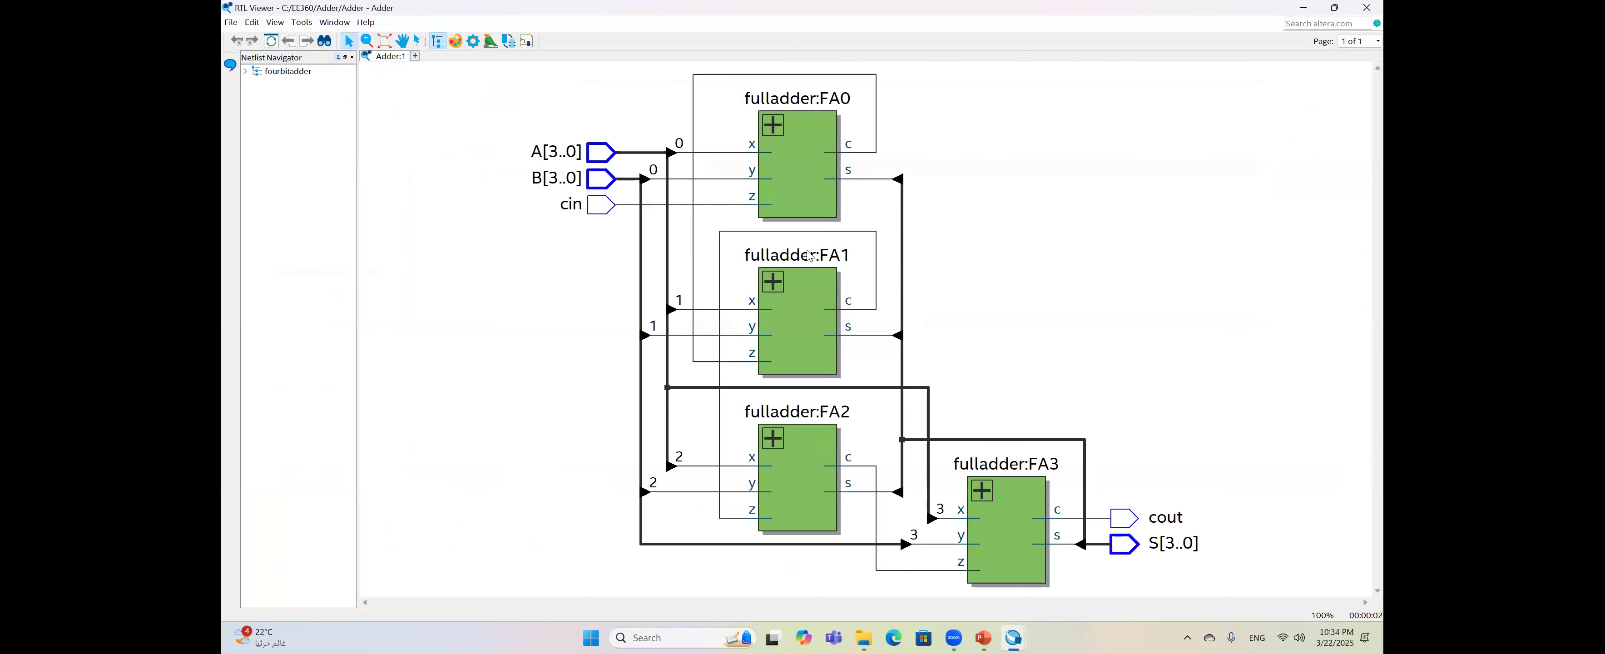
left_click(792, 193)
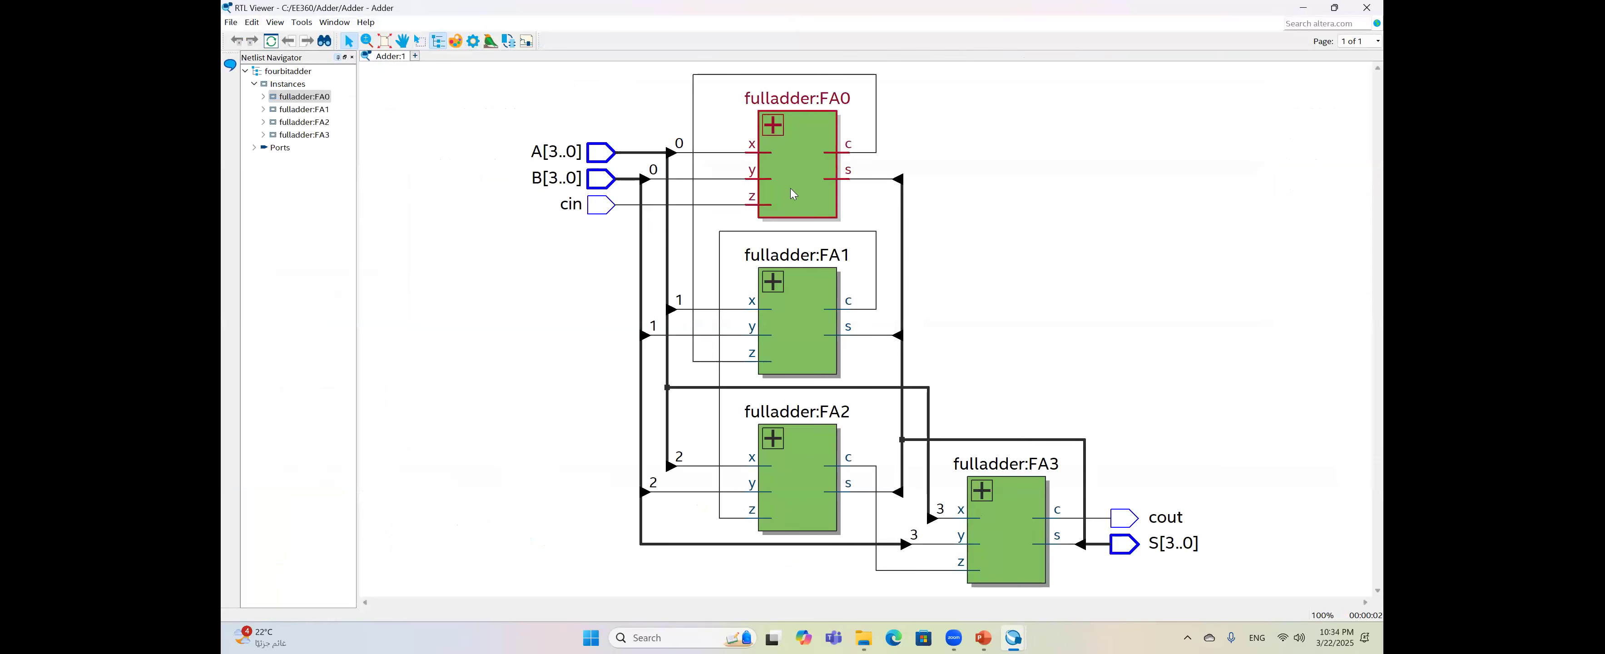
double_click(793, 193)
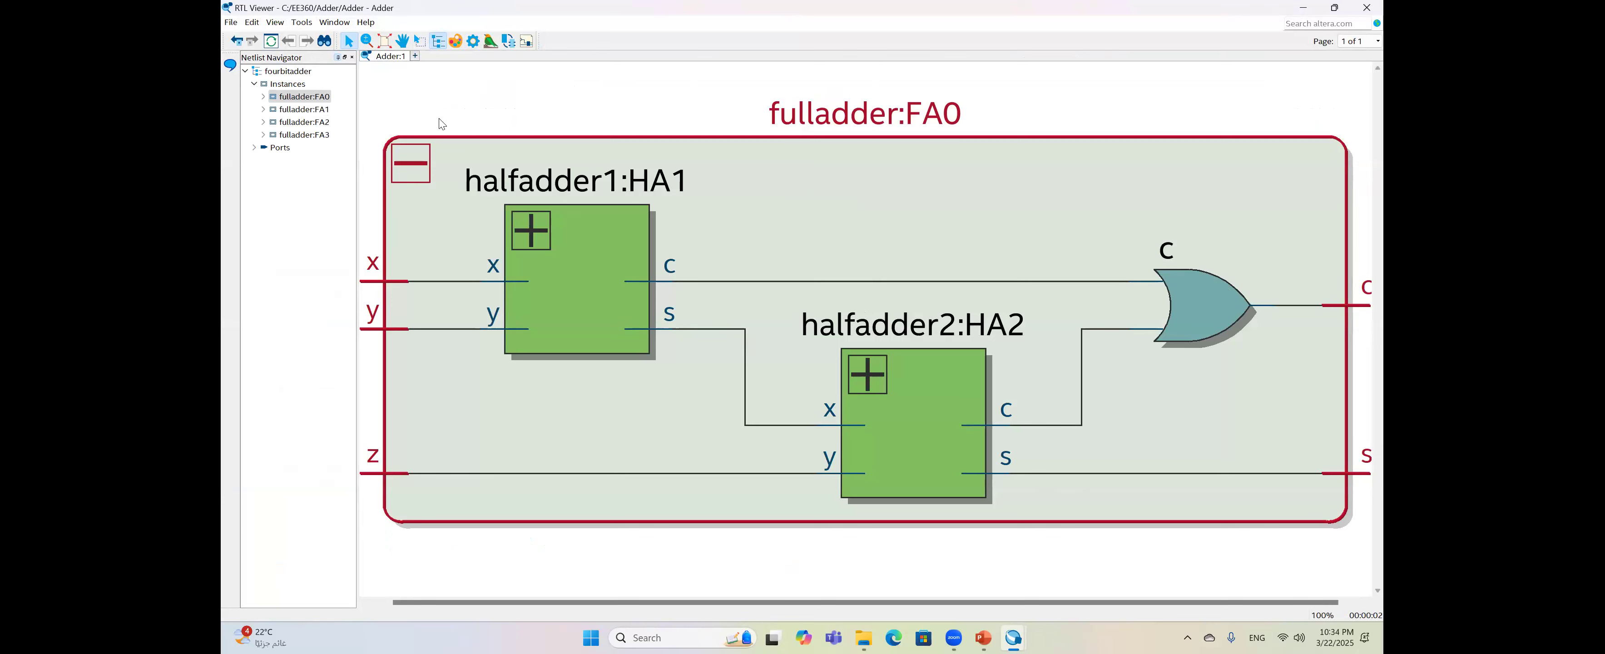
double_click(562, 252)
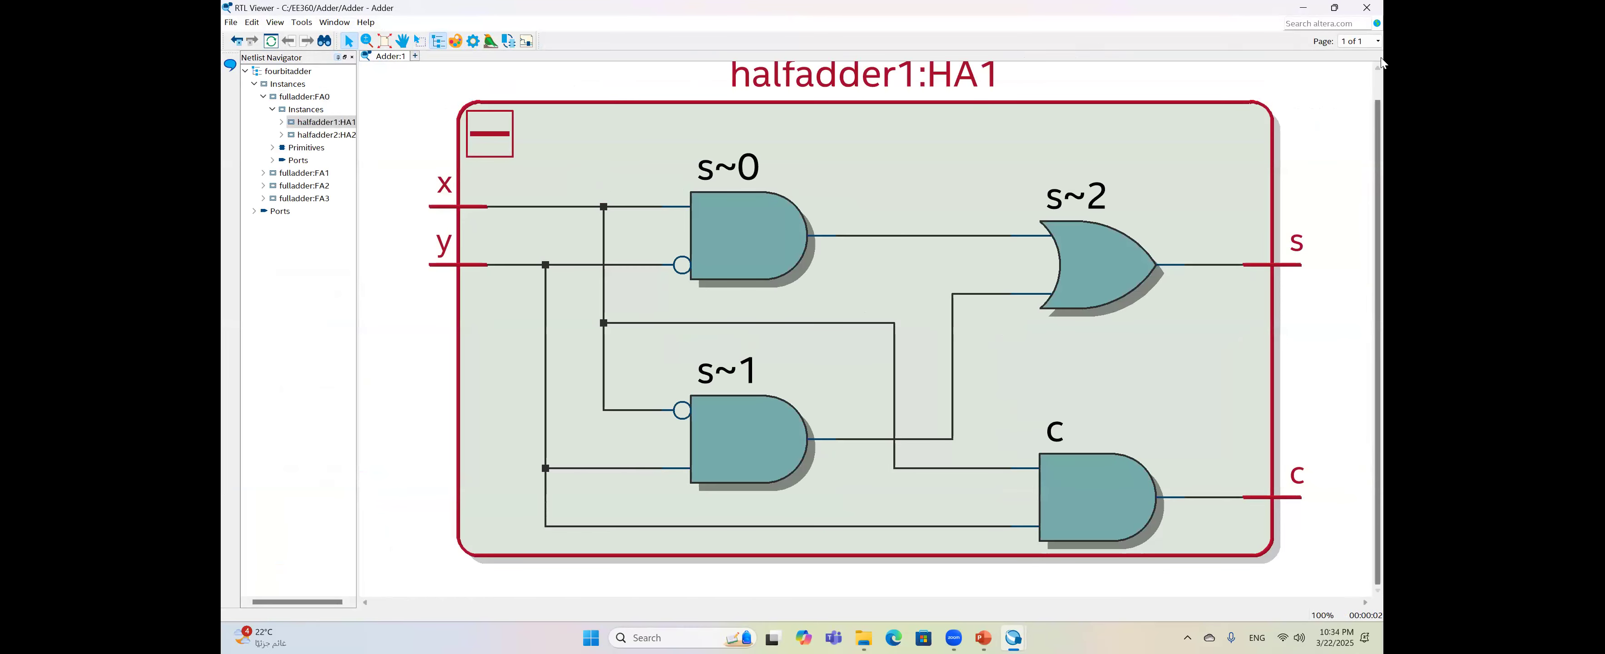
left_click(1367, 8)
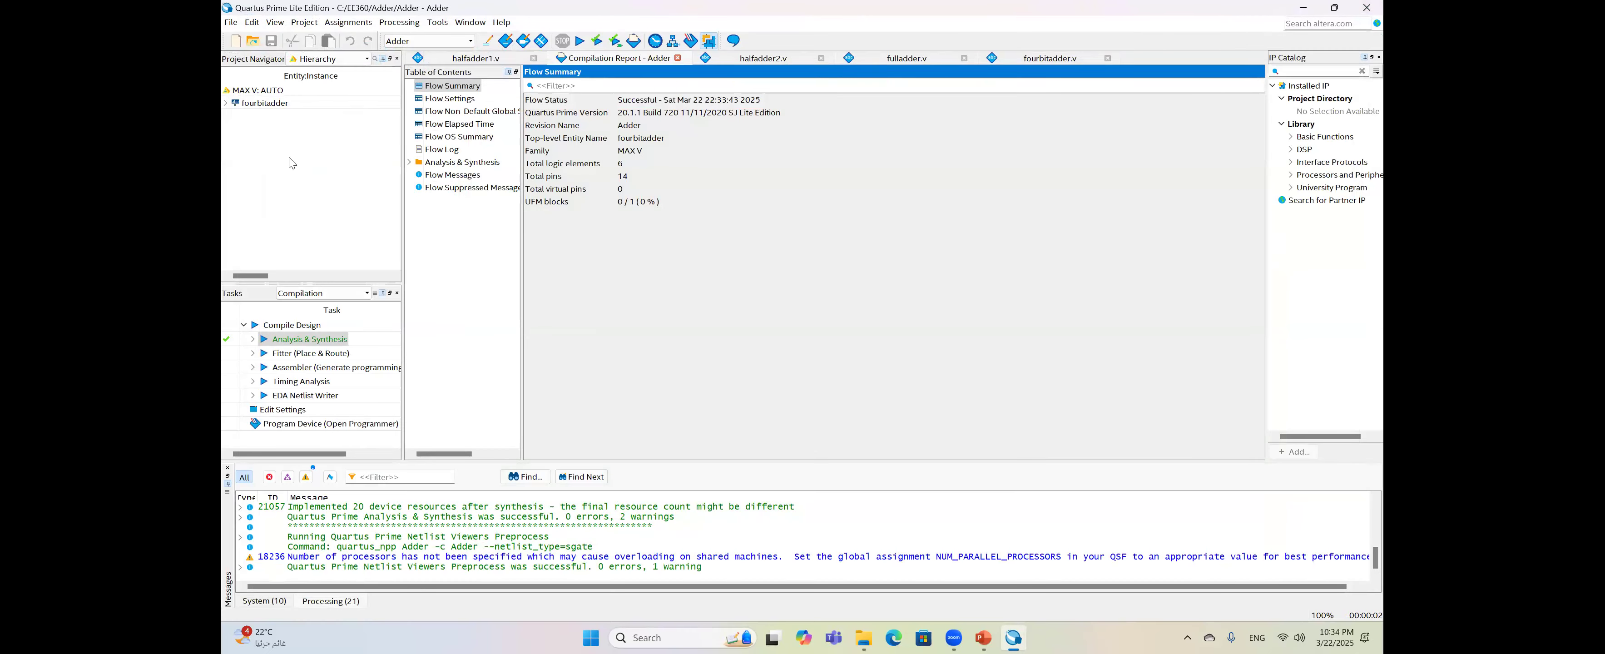
- Create a new University Program VWF waveform file, Waveform4.vwf, from the New file list
left_click(232, 22)
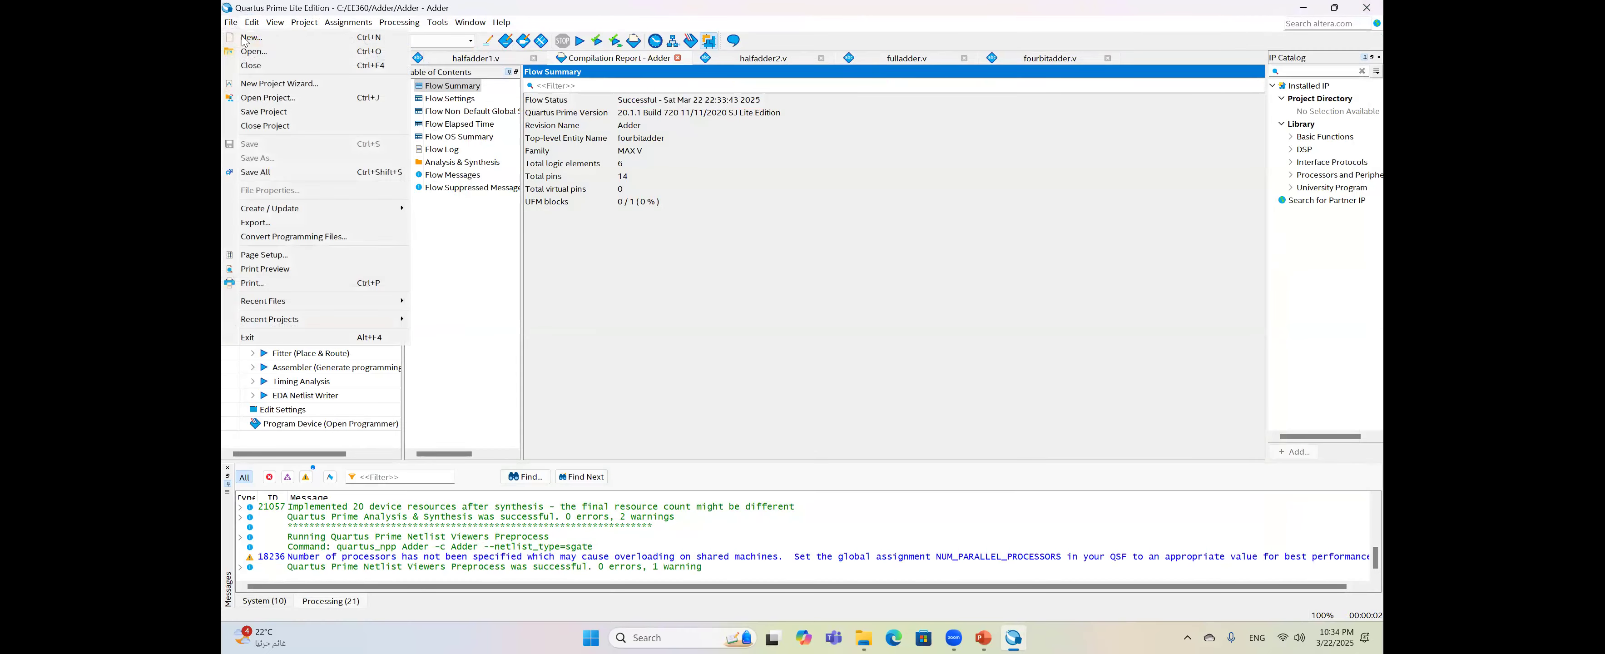
left_click(248, 35)
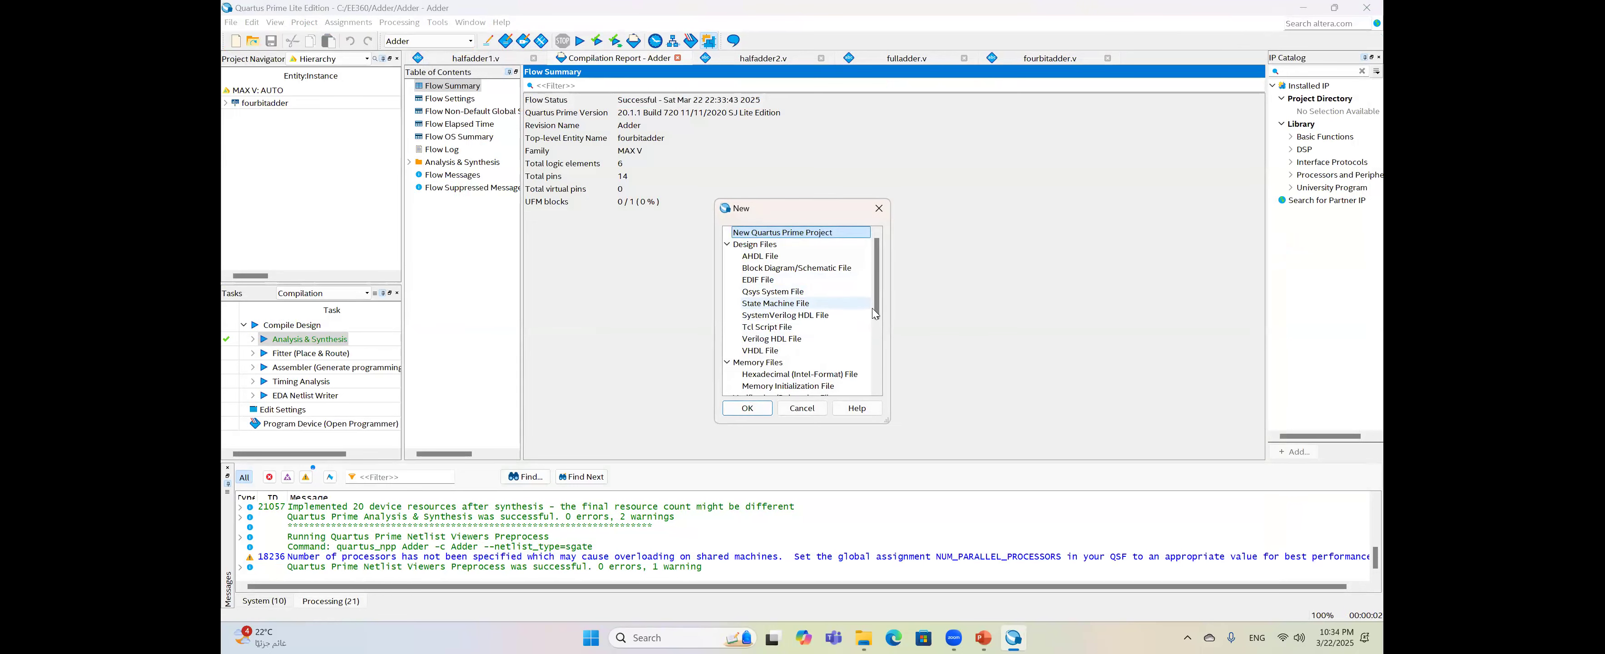
scroll(875, 339, "down", 3)
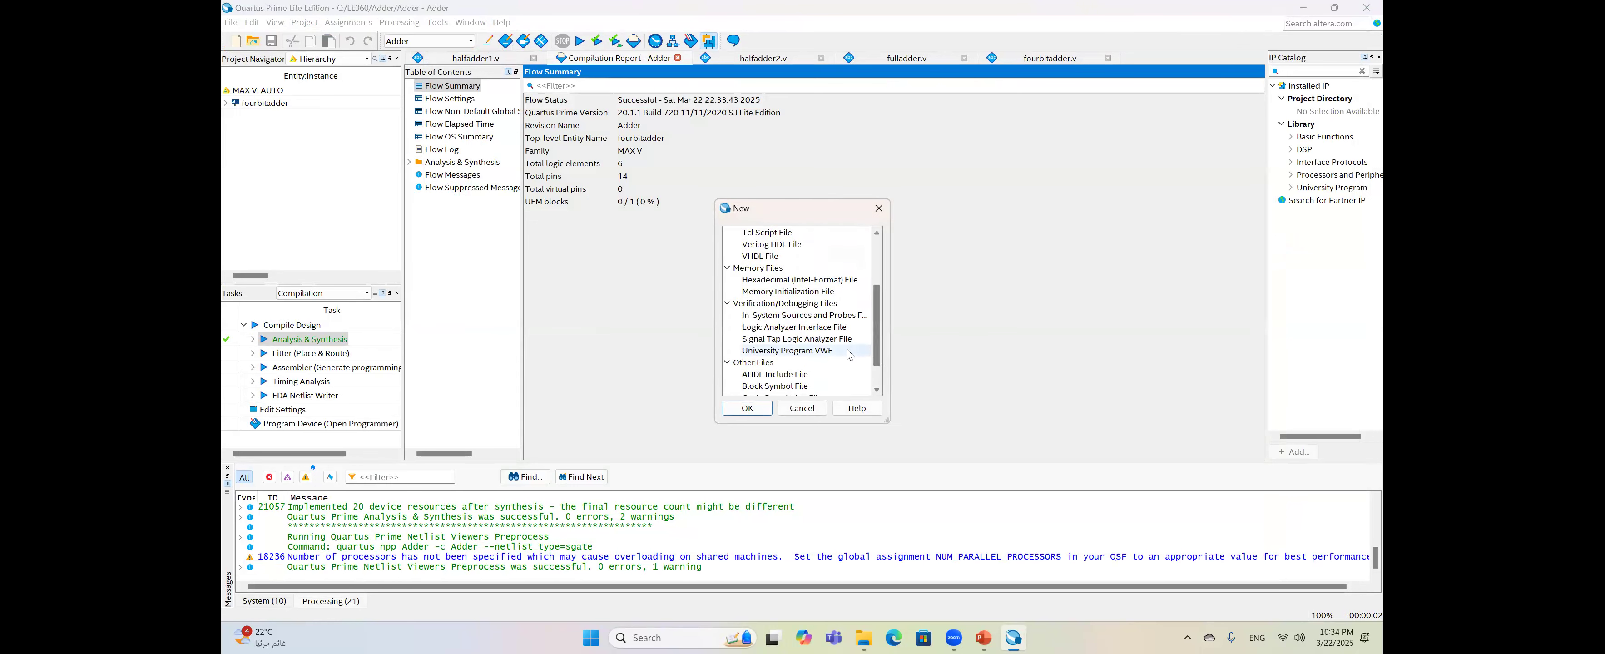
double_click(849, 351)
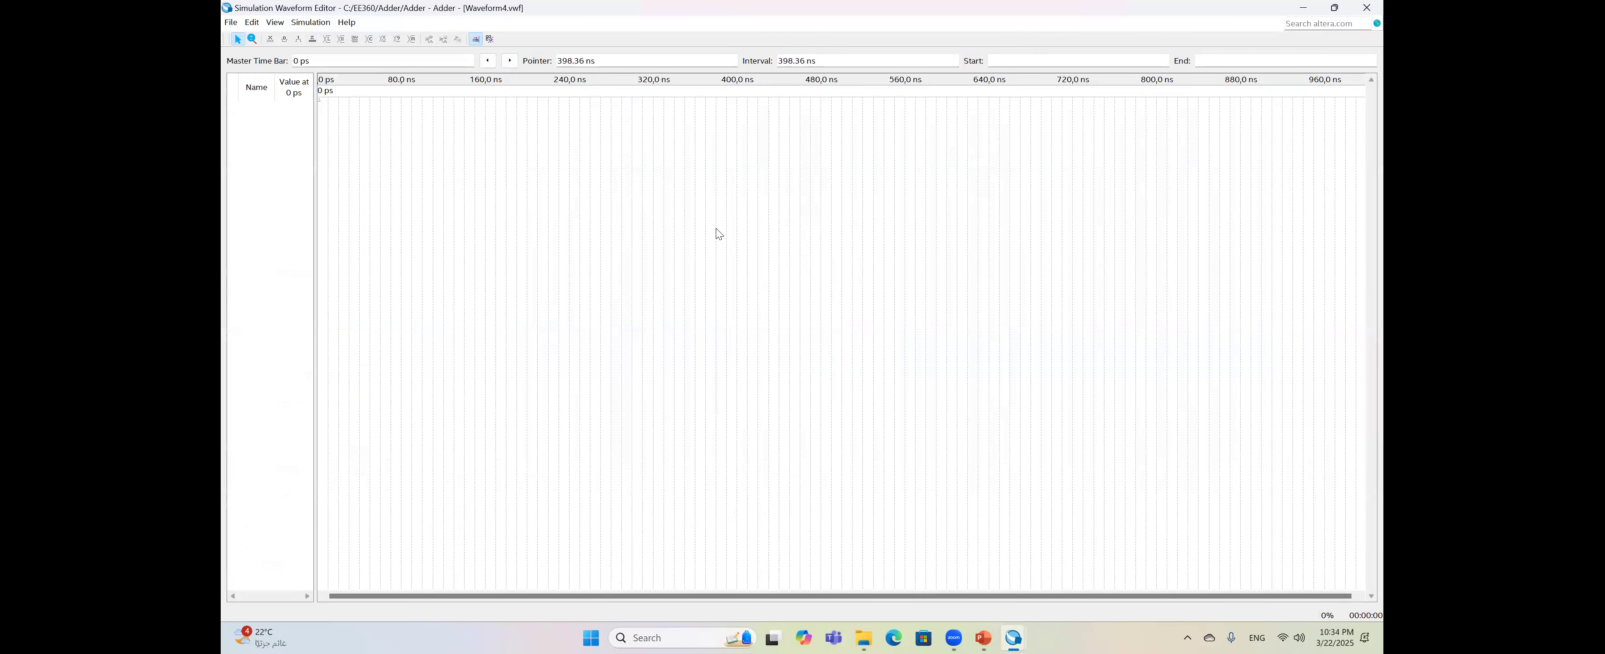
- Open the Node Finder, list all design nodes, and select the A and B input groups
left_click(251, 23)
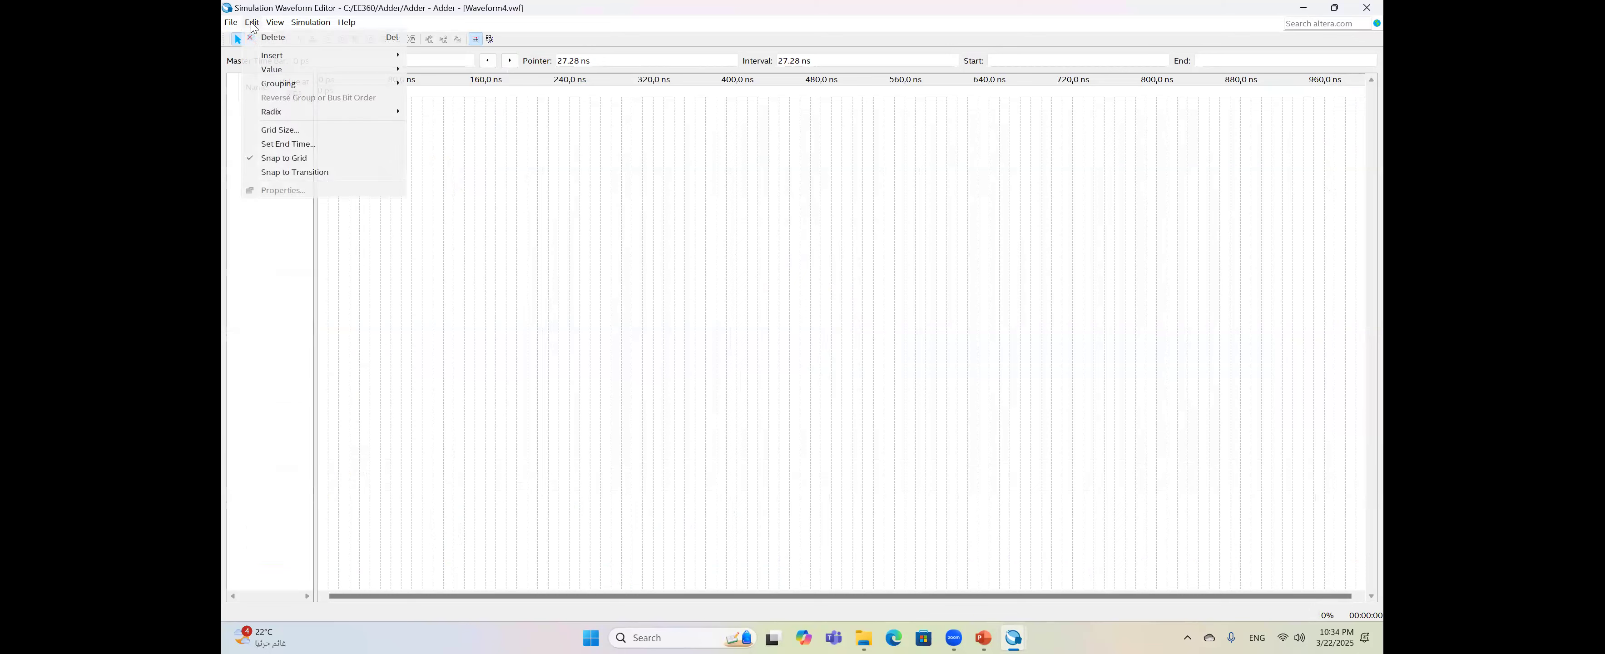
mouse_move(374, 56)
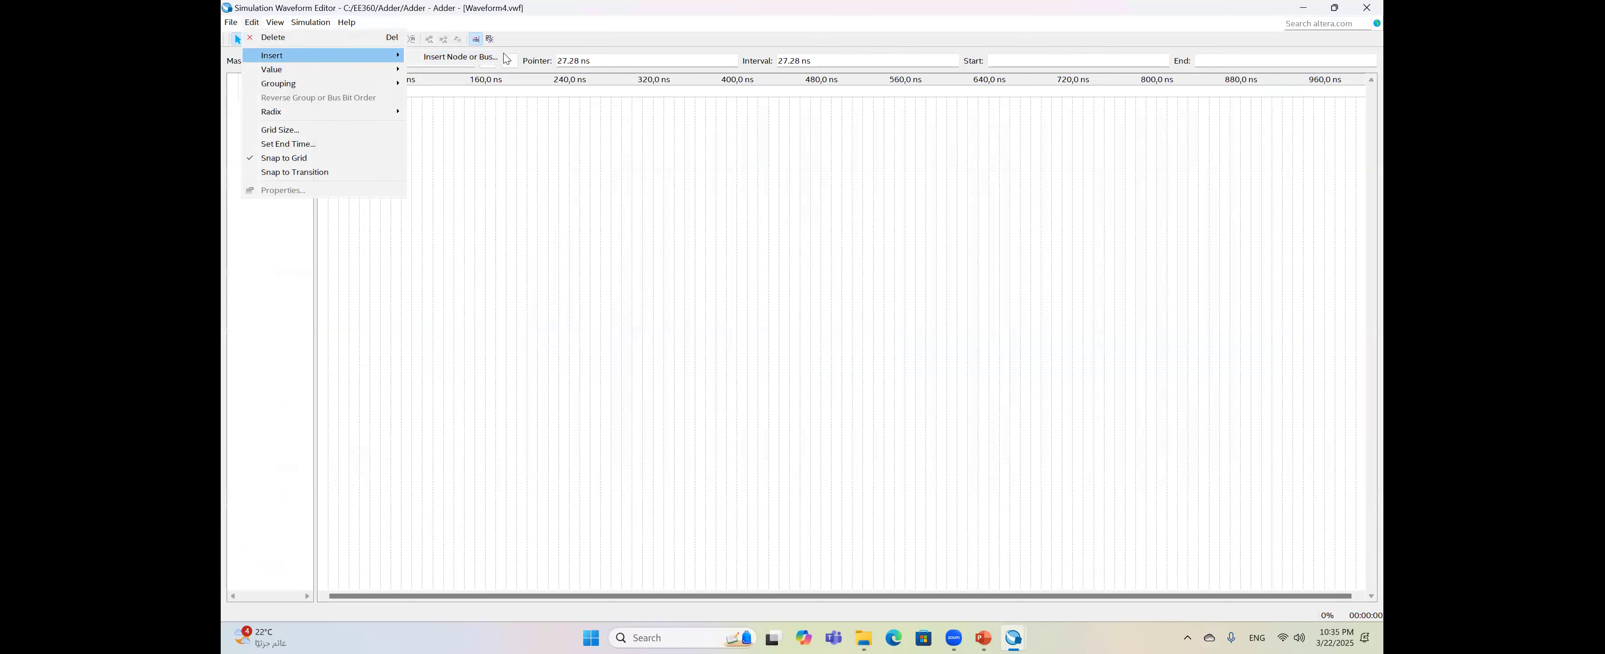
left_click(486, 63)
left_click(883, 317)
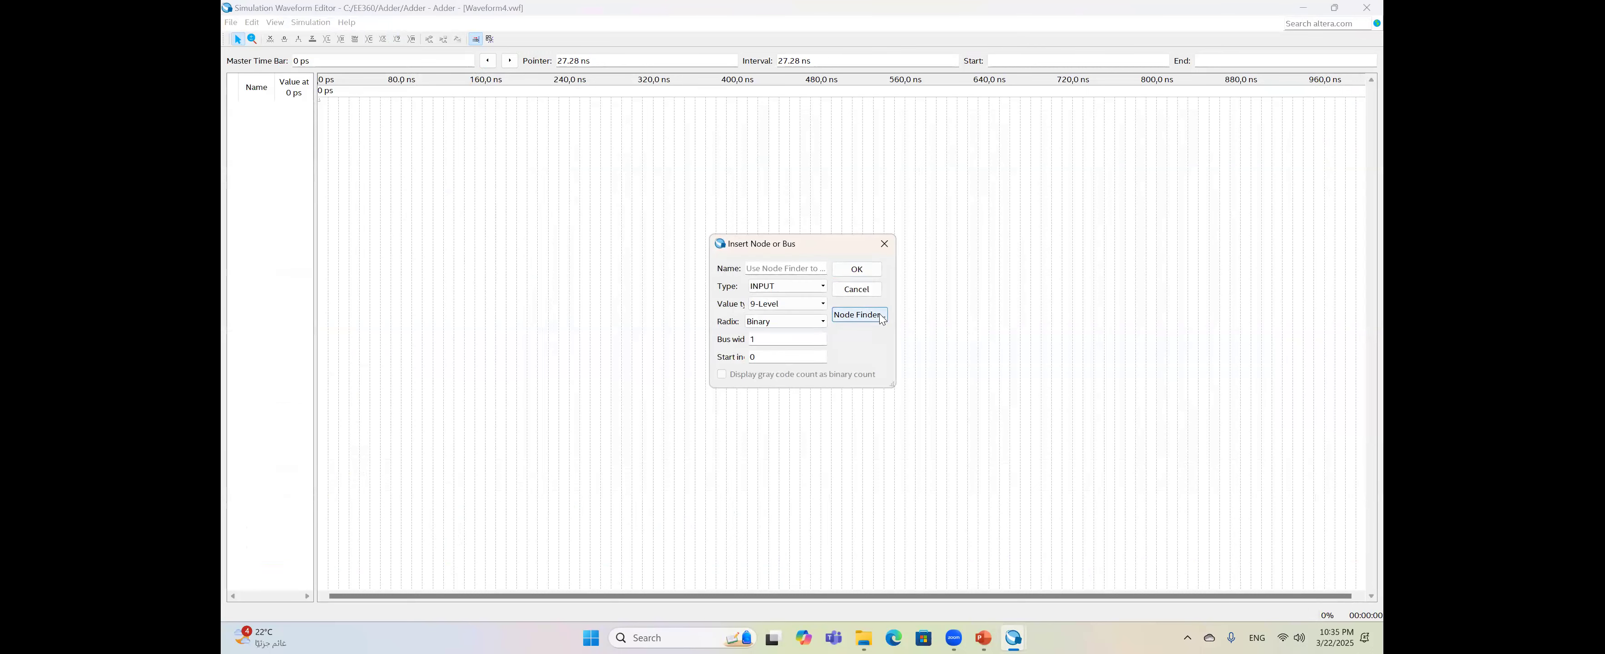
left_click(839, 272)
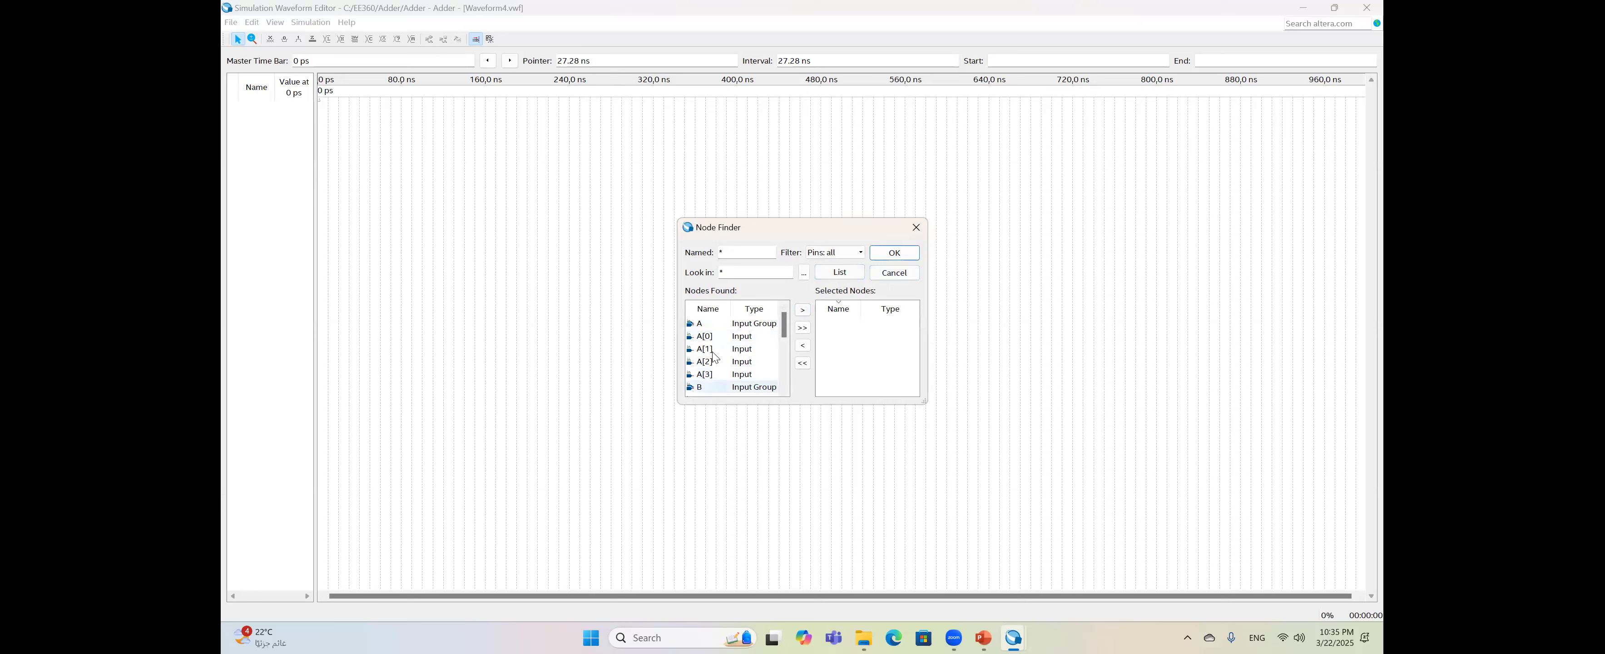
left_click(739, 323)
left_click(803, 310)
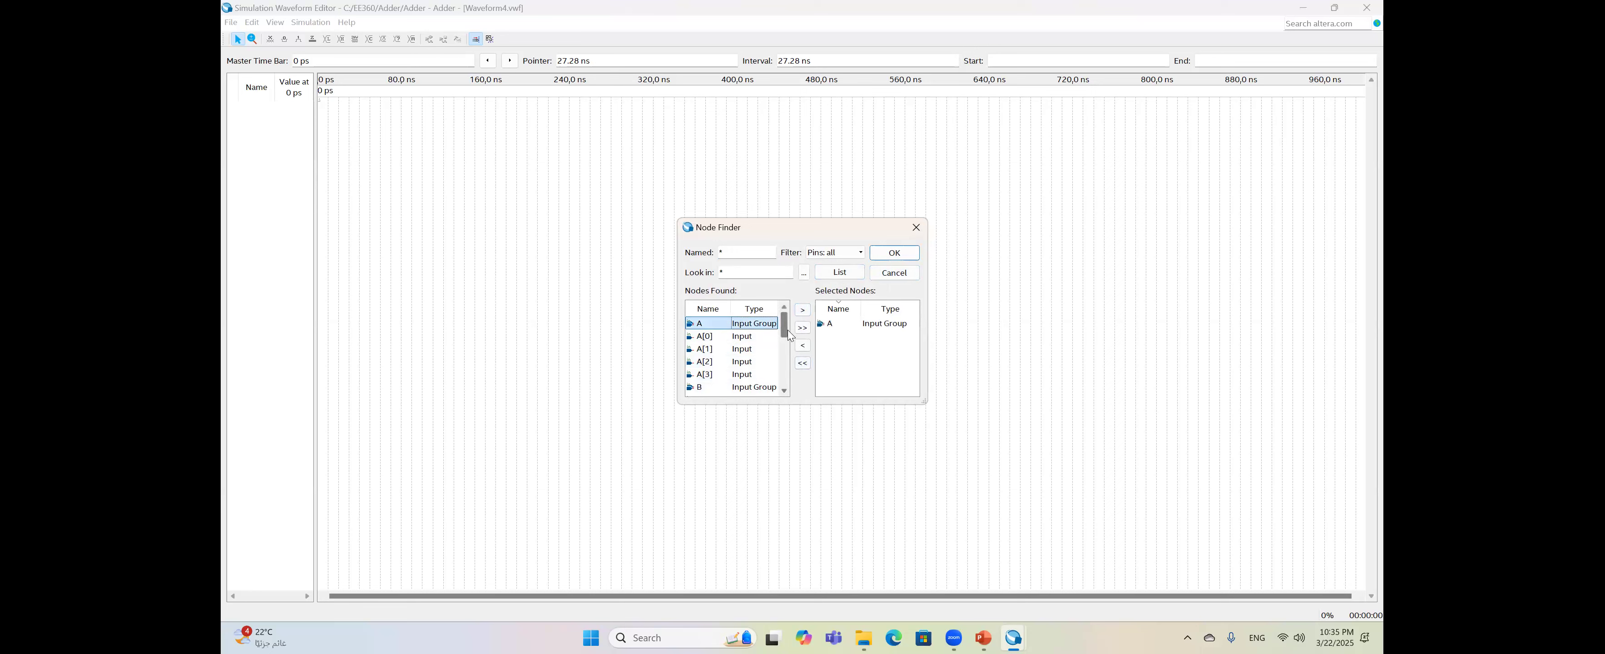
left_click(717, 387)
left_click(802, 310)
- Add cin, S and cout as well, then insert all five signals into the waveform
scroll(782, 374, "down", 3)
scroll(783, 383, "down", 1)
left_click(716, 374)
left_click(804, 310)
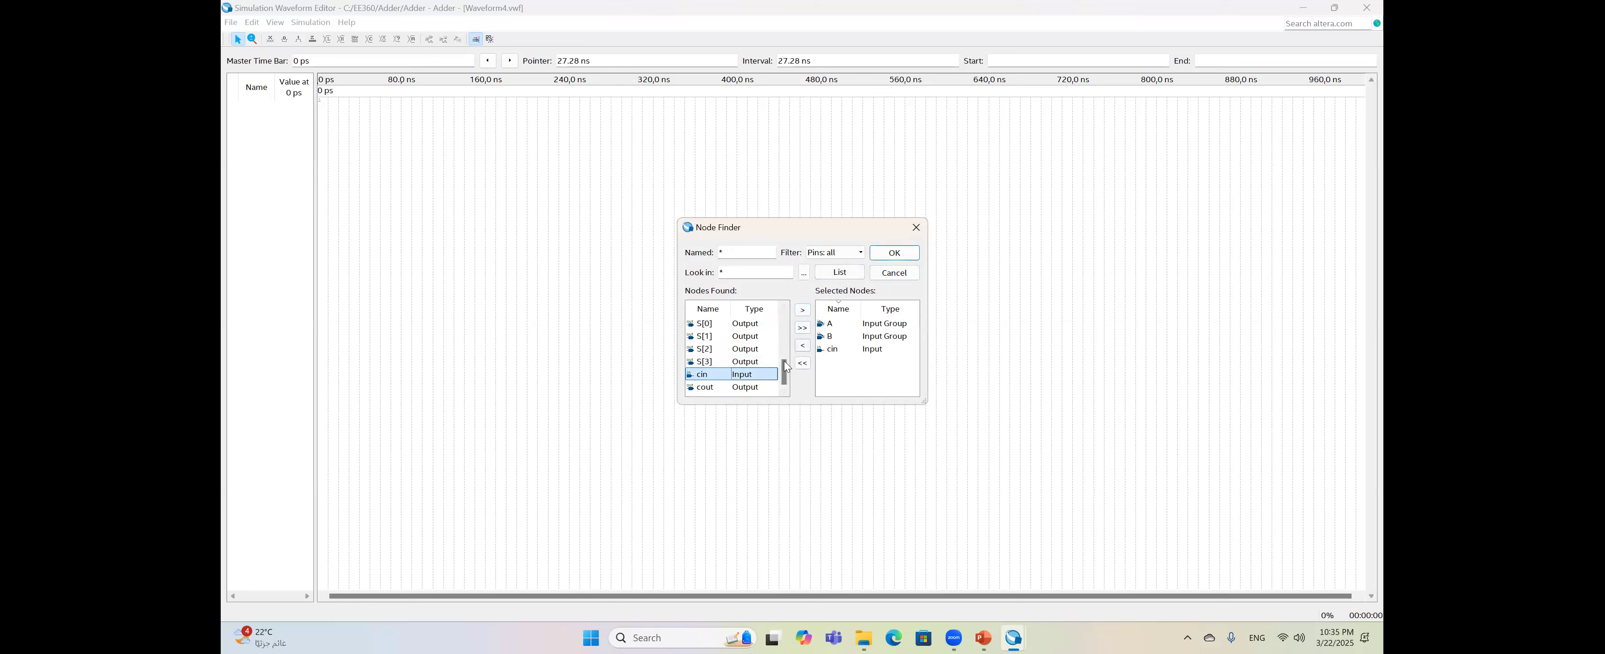
double_click(783, 309)
left_click(761, 337)
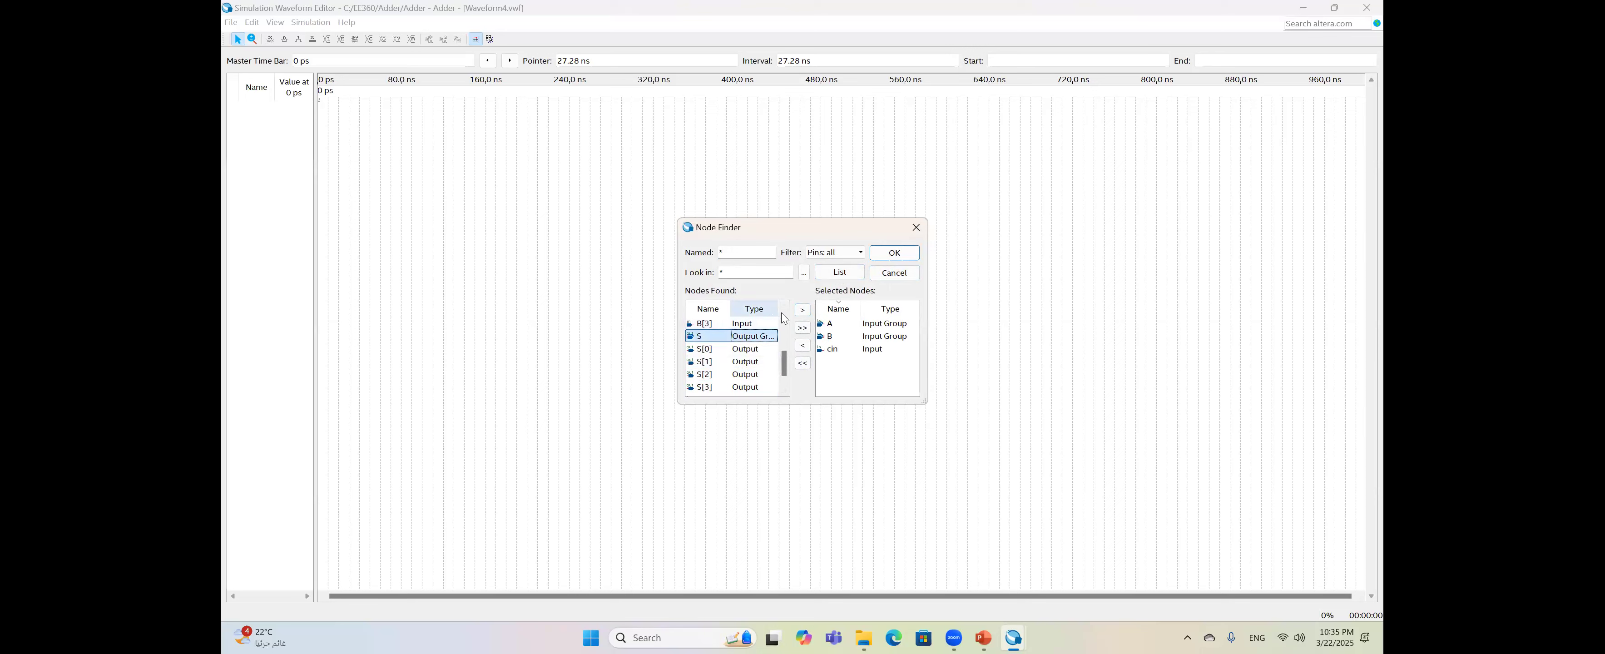
left_click(803, 310)
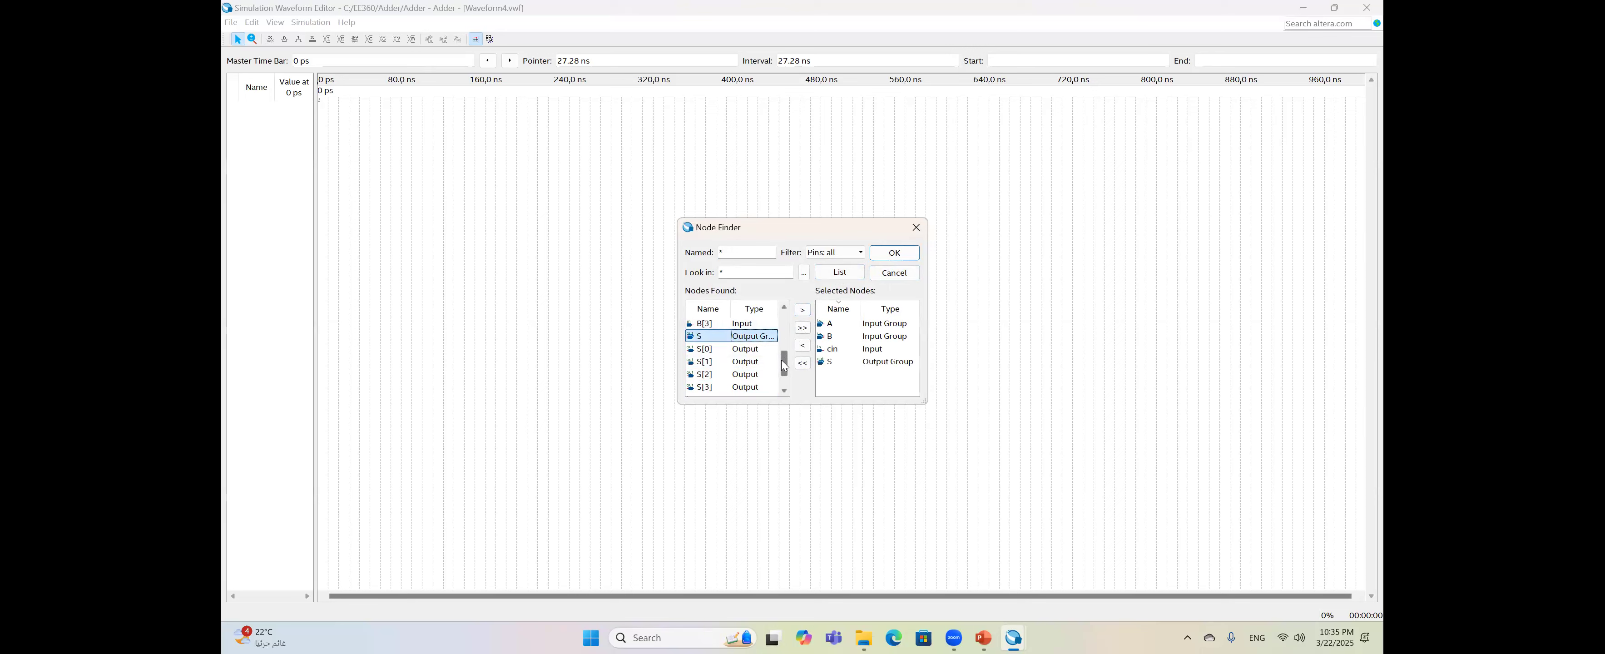
left_click_drag(782, 361, 784, 377)
left_click(762, 389)
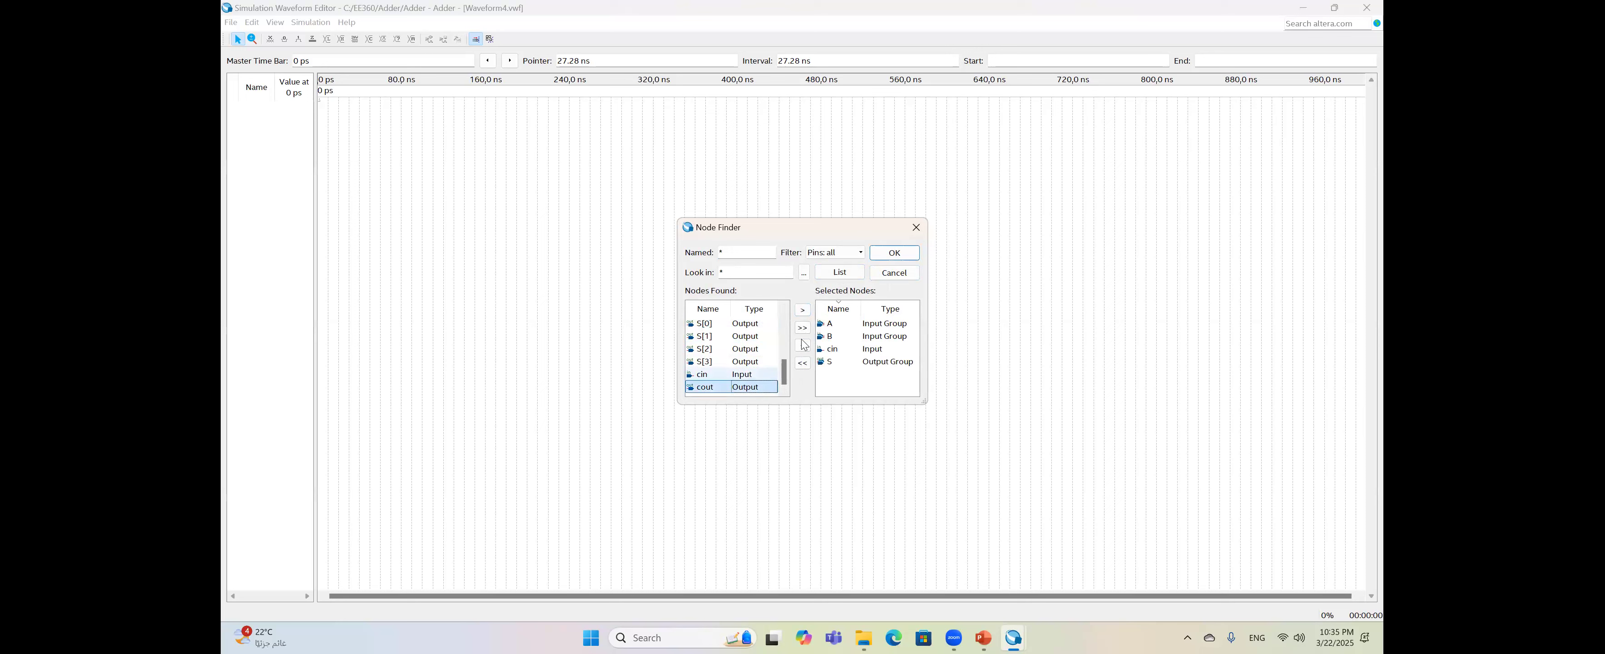
left_click(803, 310)
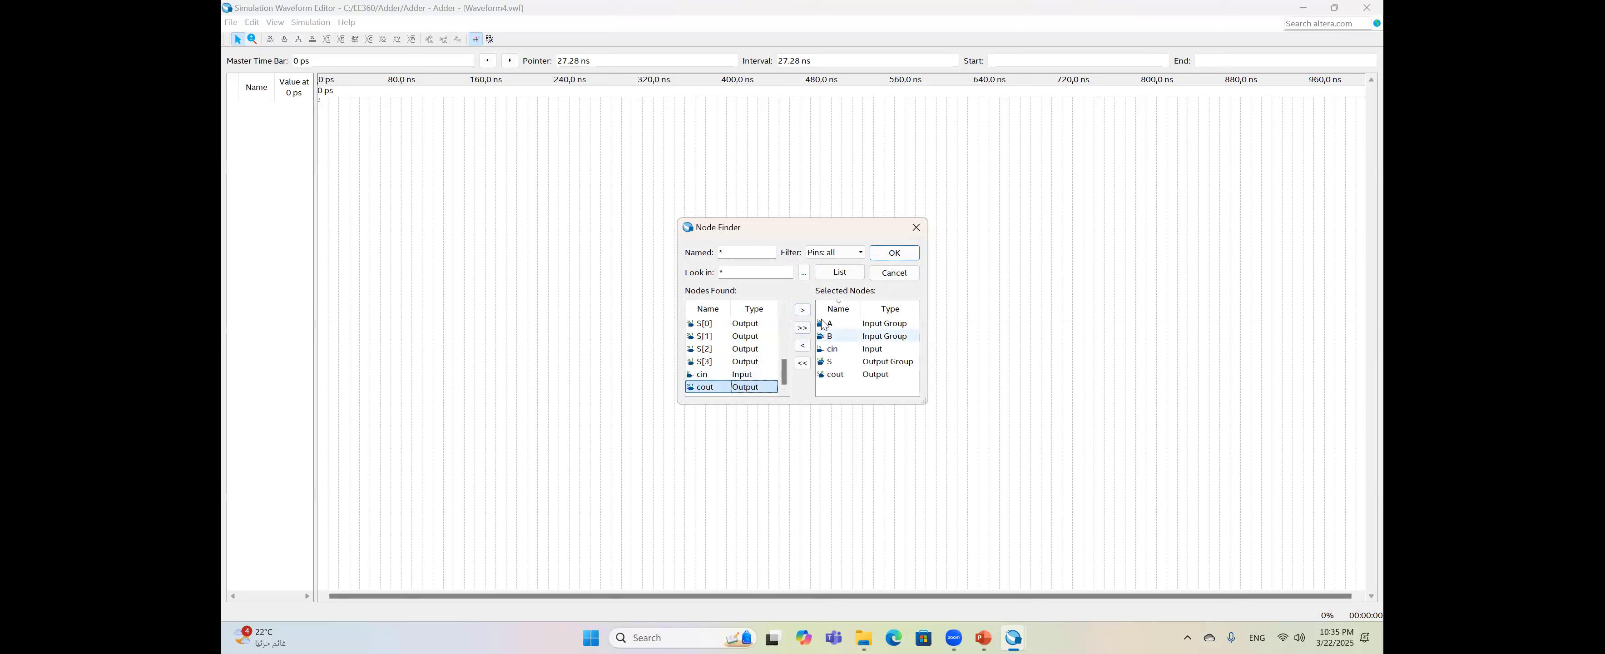
left_click(886, 260)
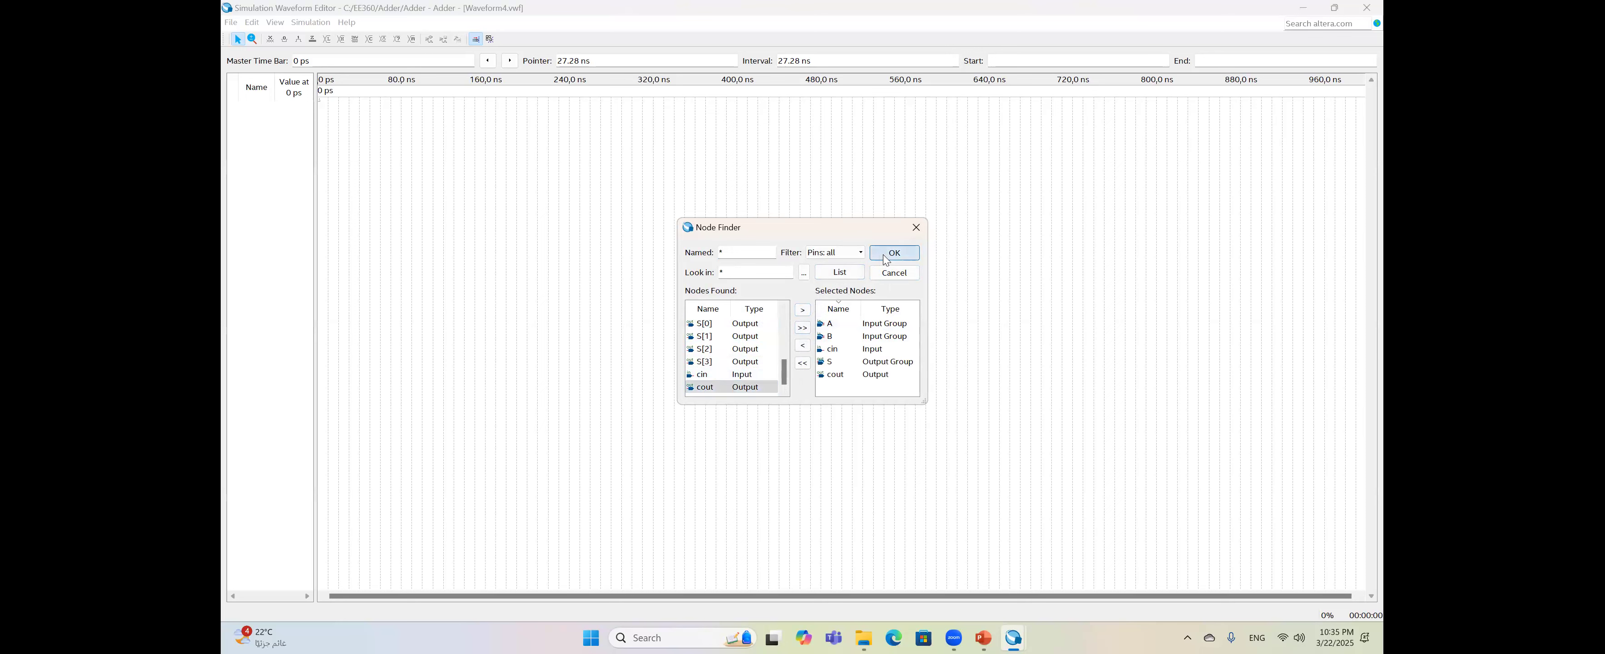
left_click(871, 269)
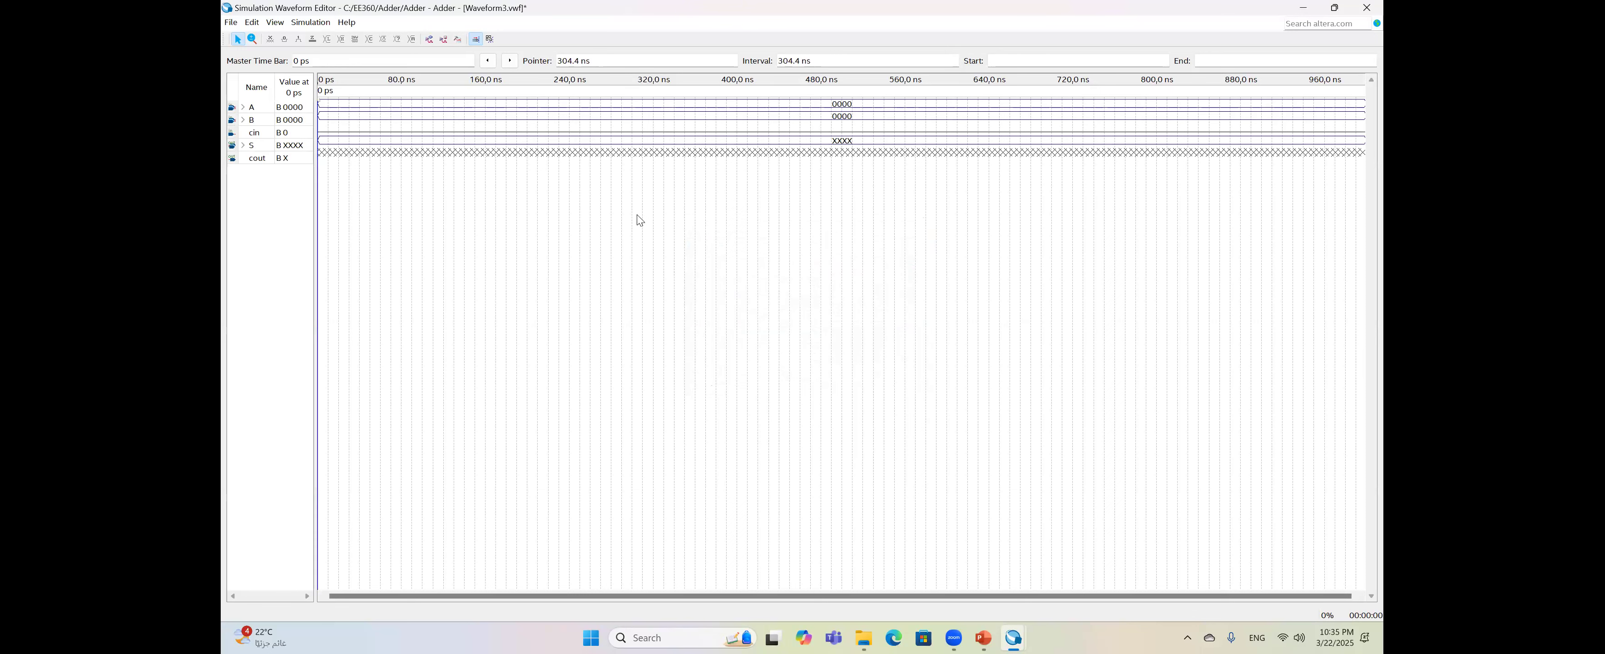
- Set the waveform end time to 3 us and the grid size to 1 us
left_click(251, 23)
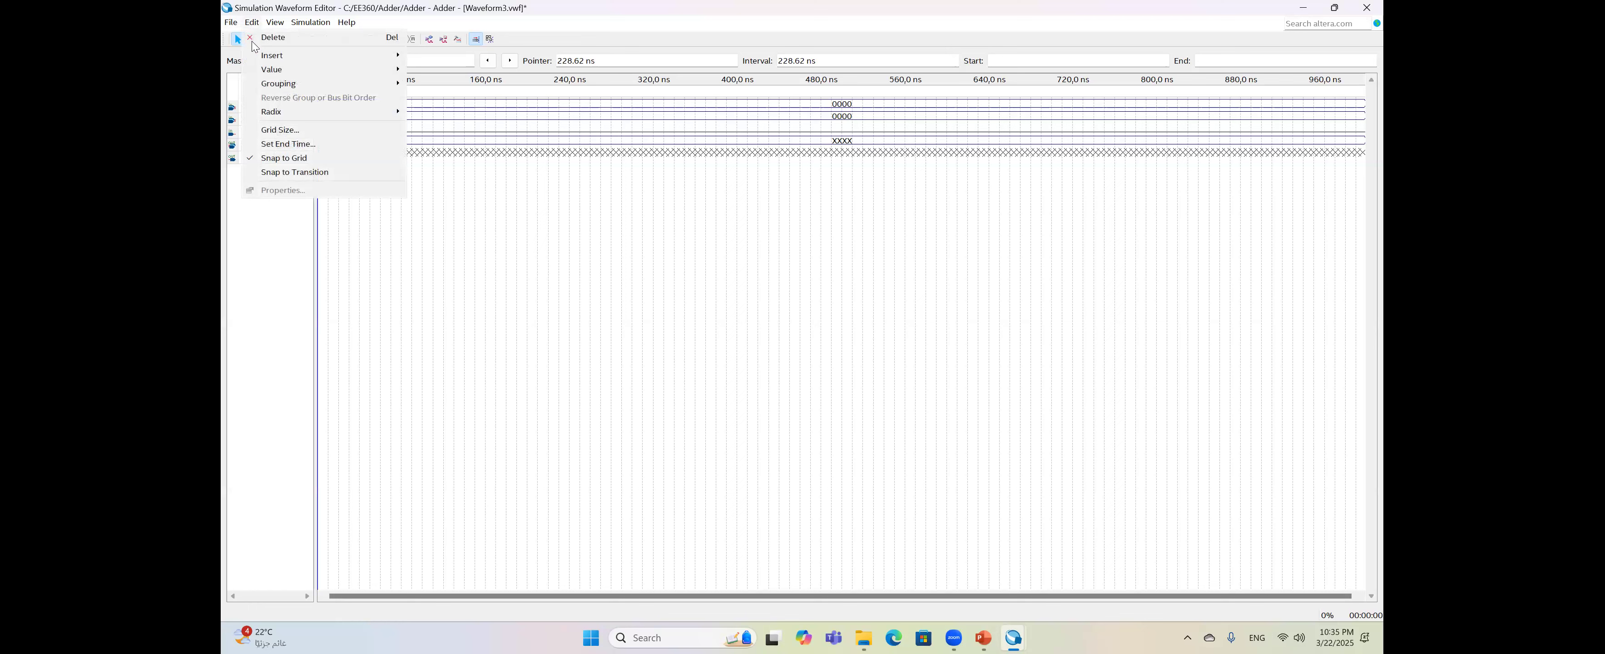
left_click(288, 144)
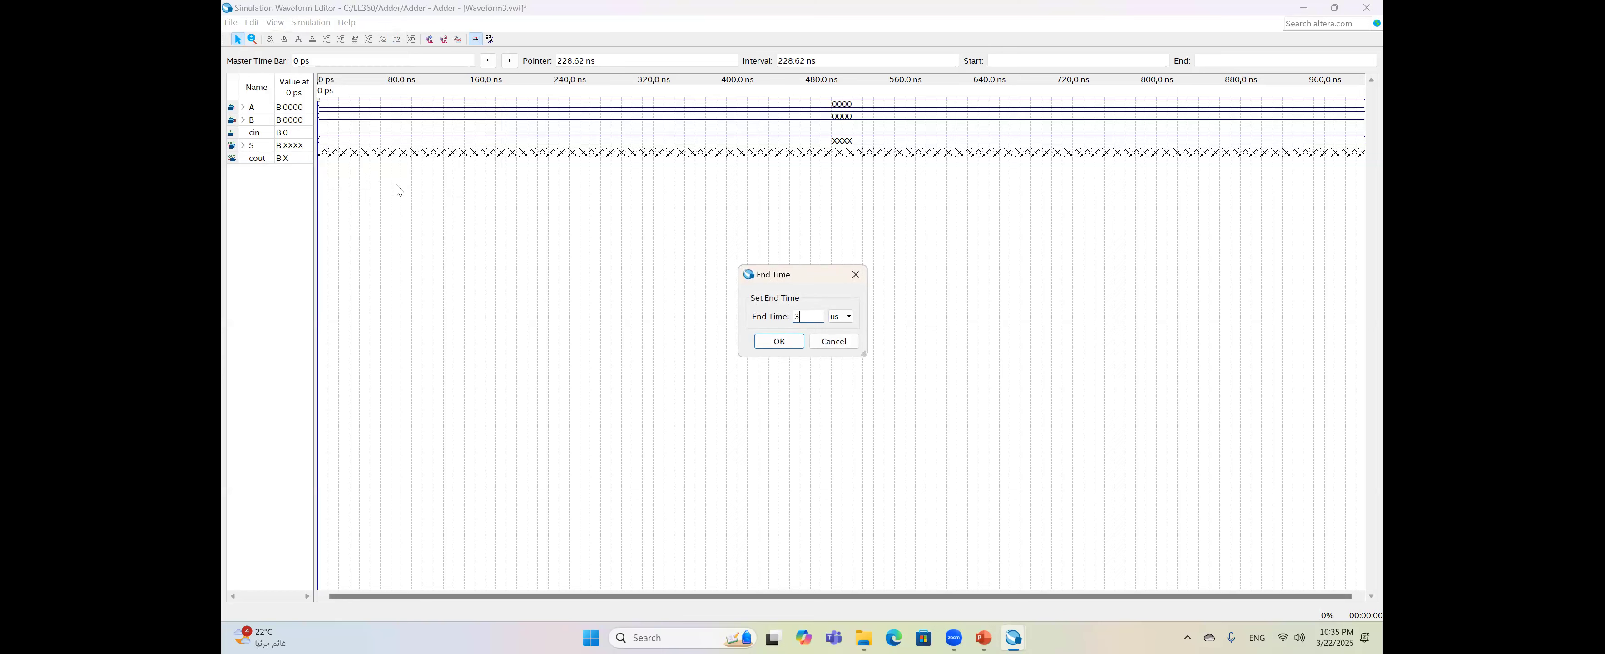
key("Return")
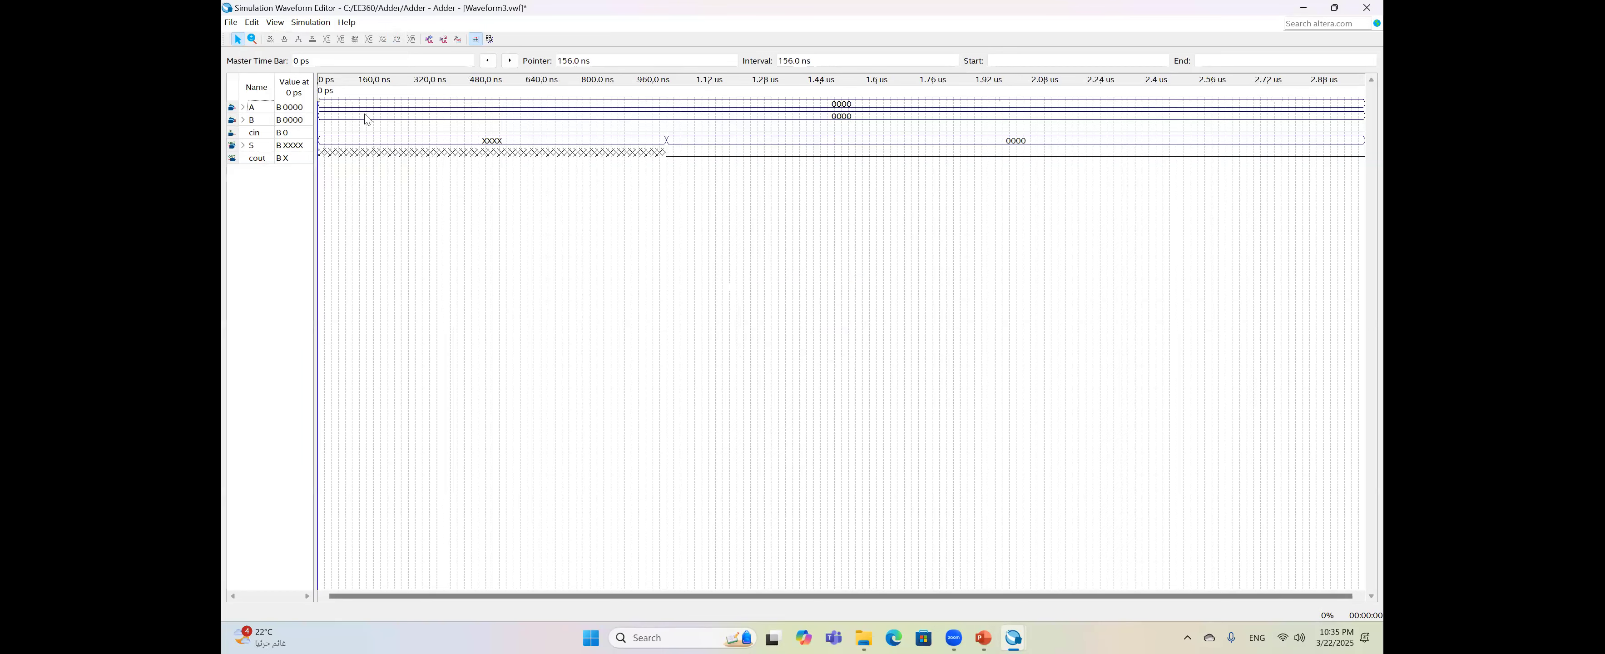
left_click(251, 22)
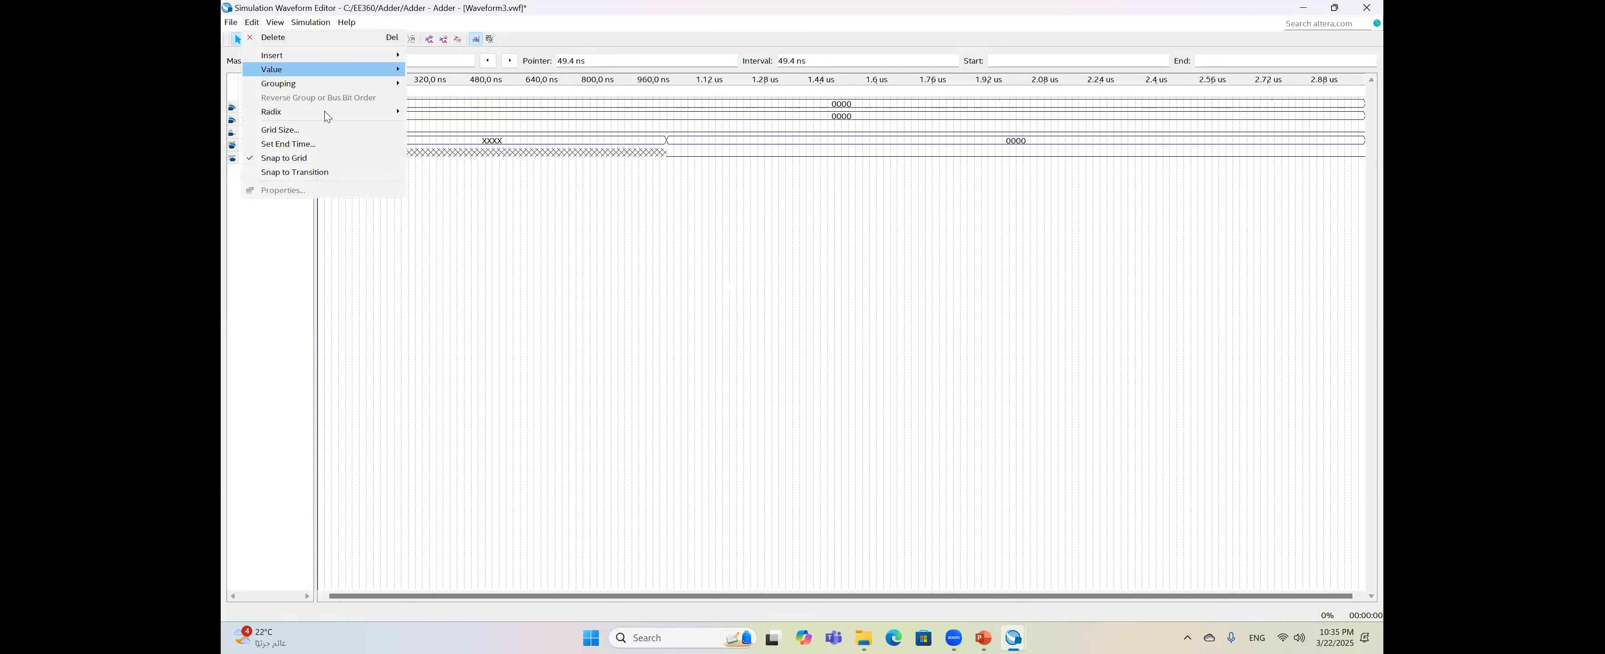
left_click(325, 132)
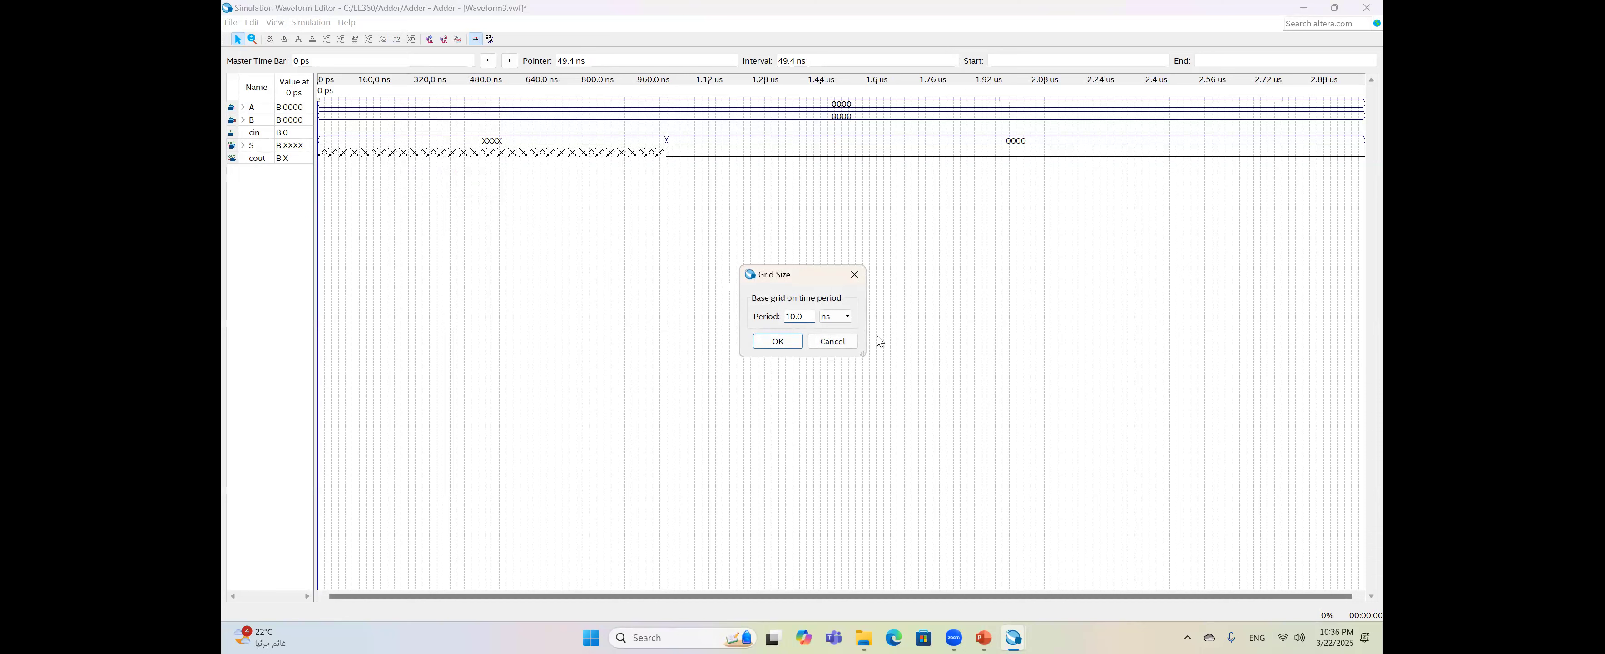
left_click(846, 324)
left_click(833, 342)
left_click_drag(807, 317, 800, 317)
double_click(803, 318)
type("1")
key("Return")
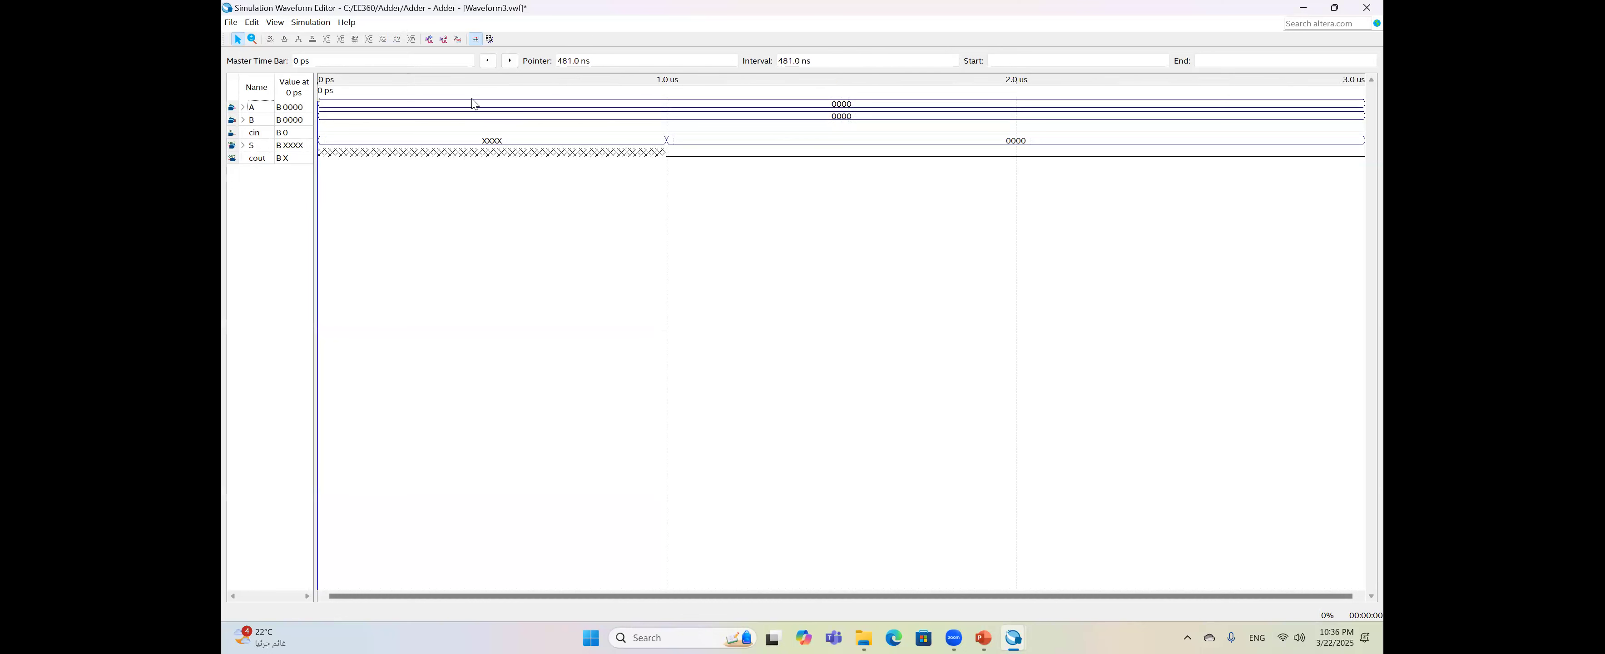
- Set A to unsigned decimal 15 for 0–1 us, then select B's first microsecond for value entry
right_click(504, 109)
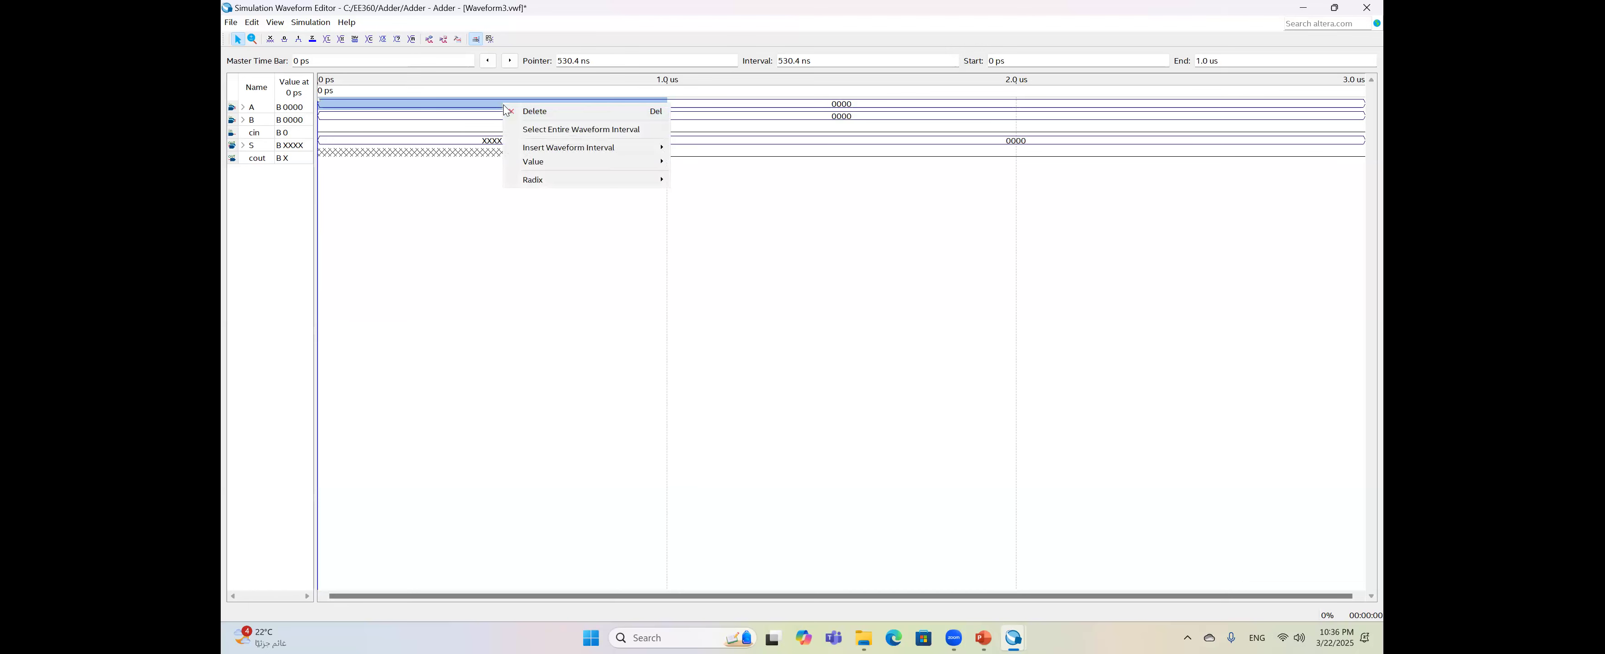
key("Escape")
key("ctrl+alt+b")
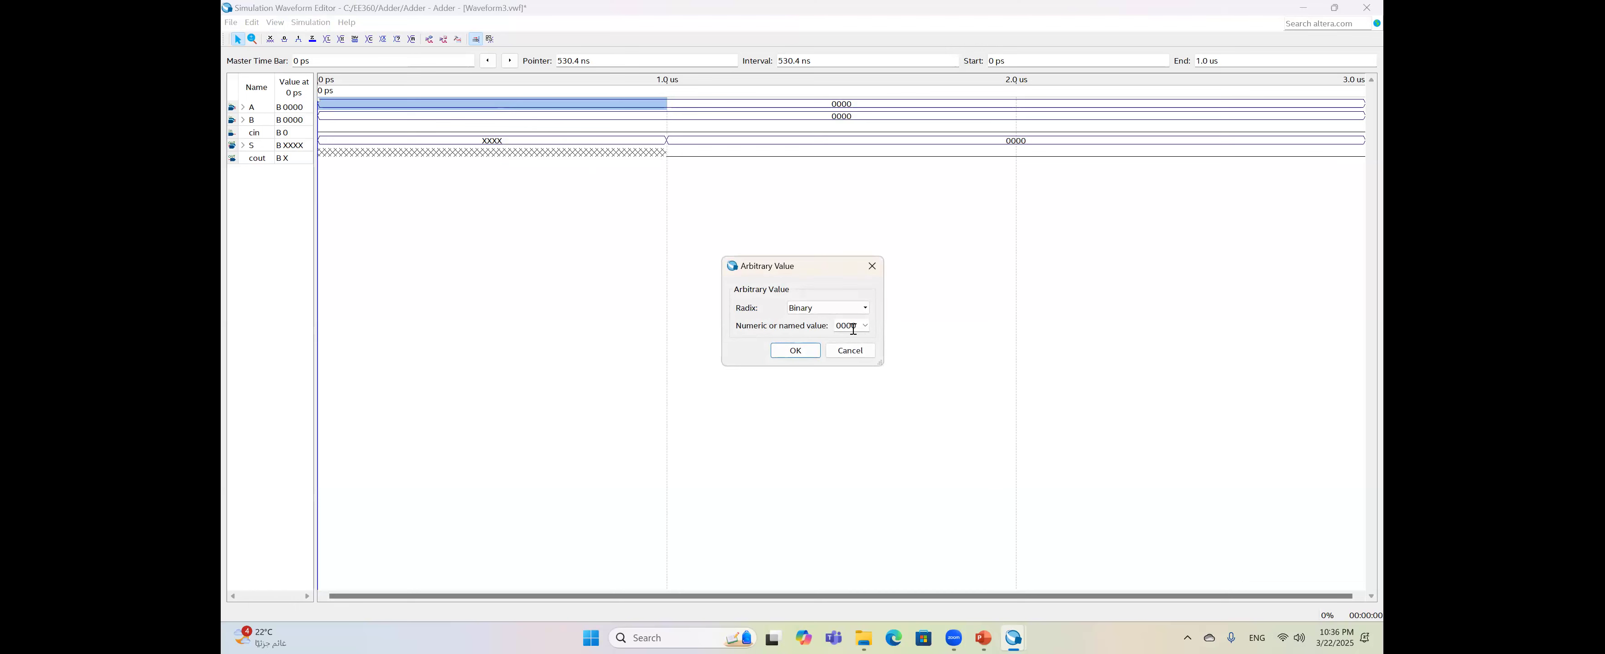
left_click(858, 308)
left_click(853, 364)
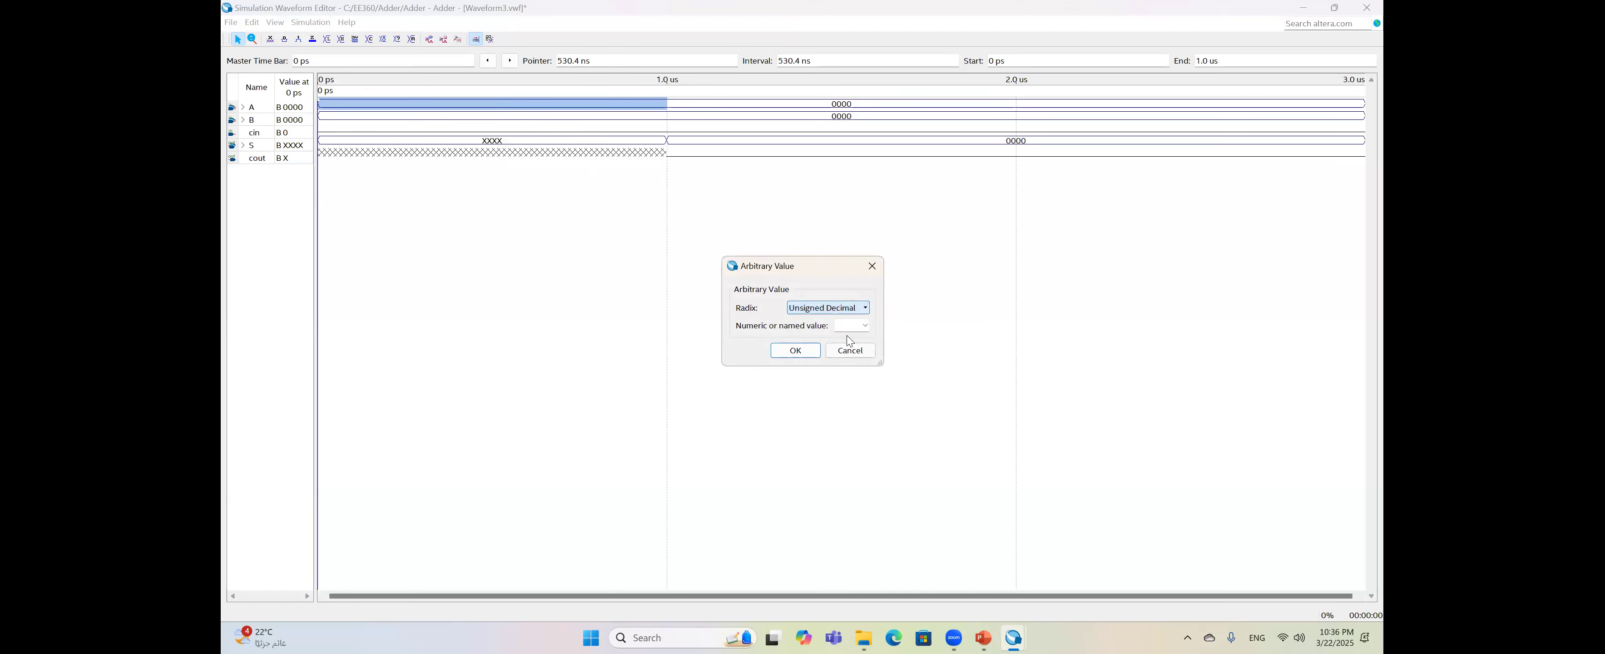
left_click(848, 329)
type("15")
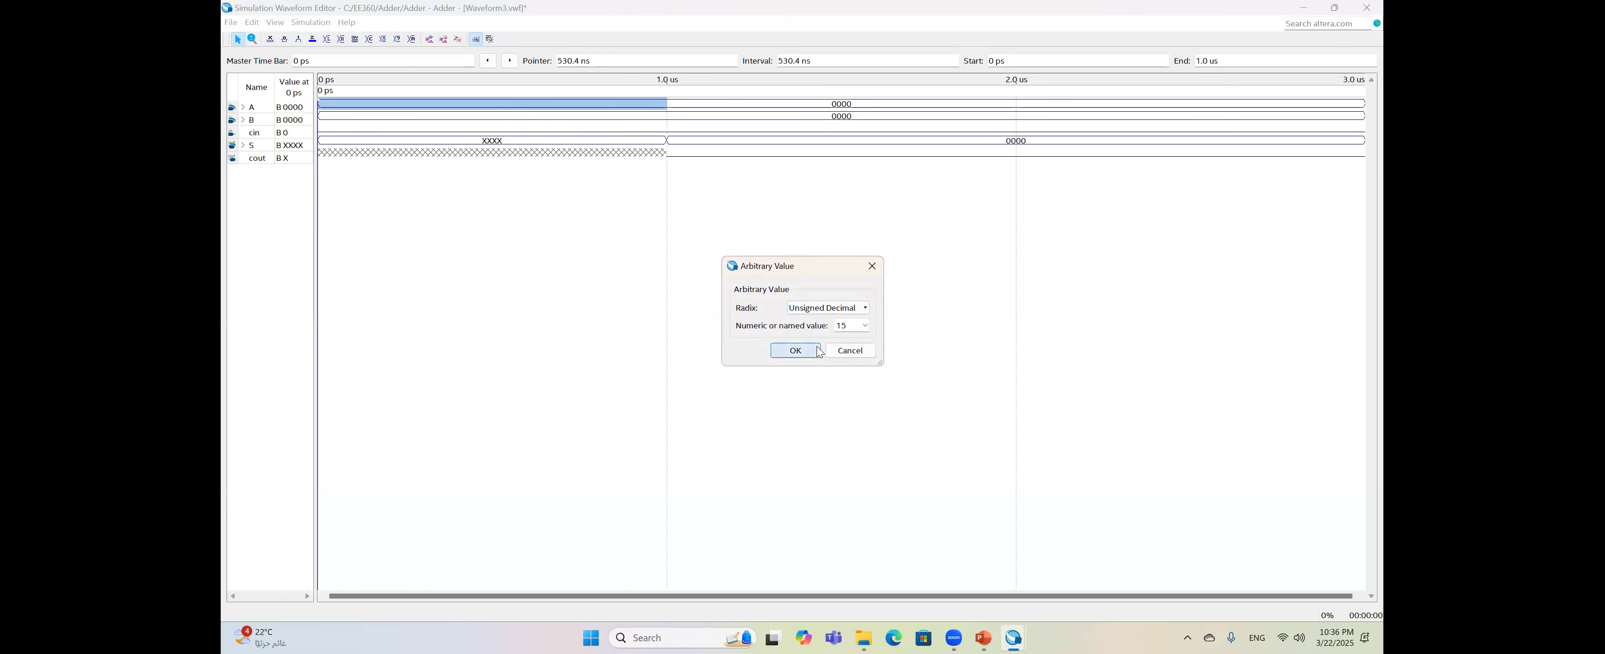
left_click(796, 350)
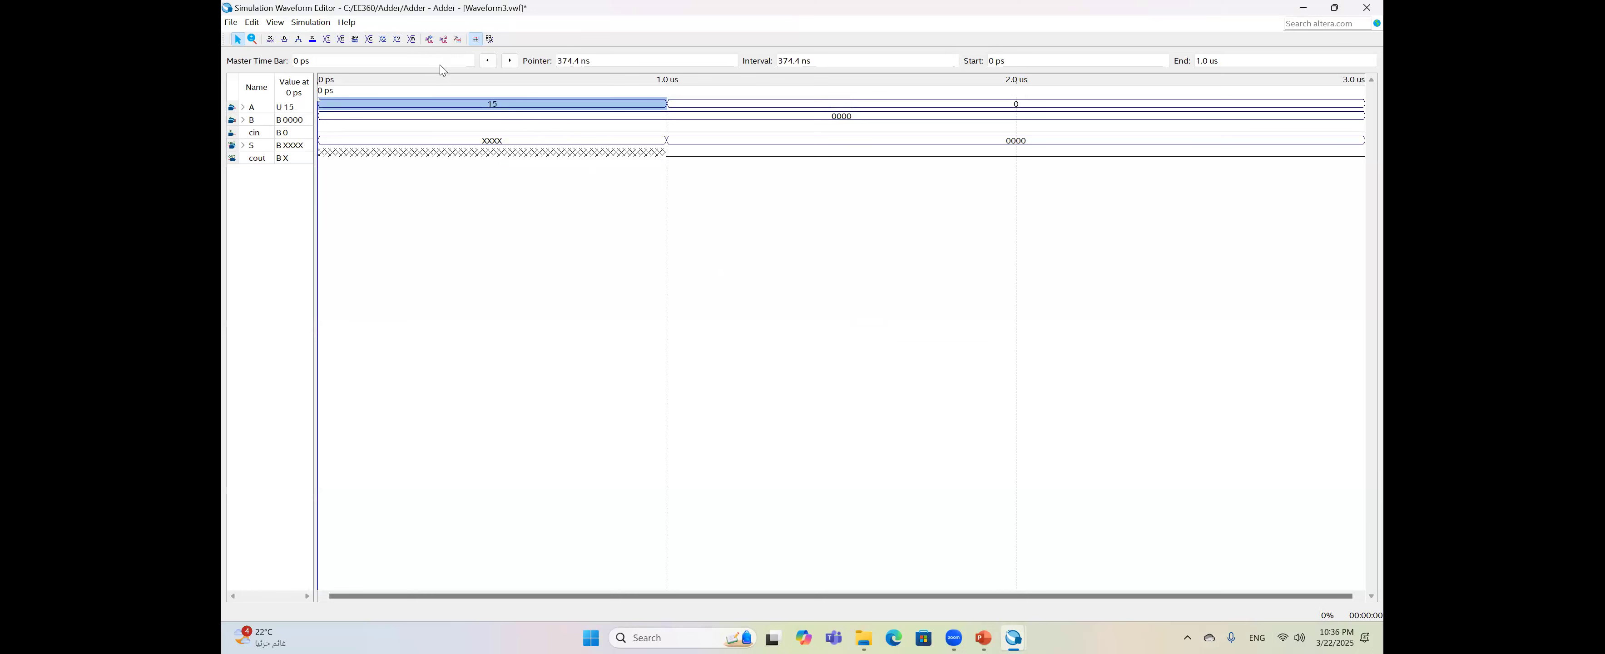
left_click(457, 114)
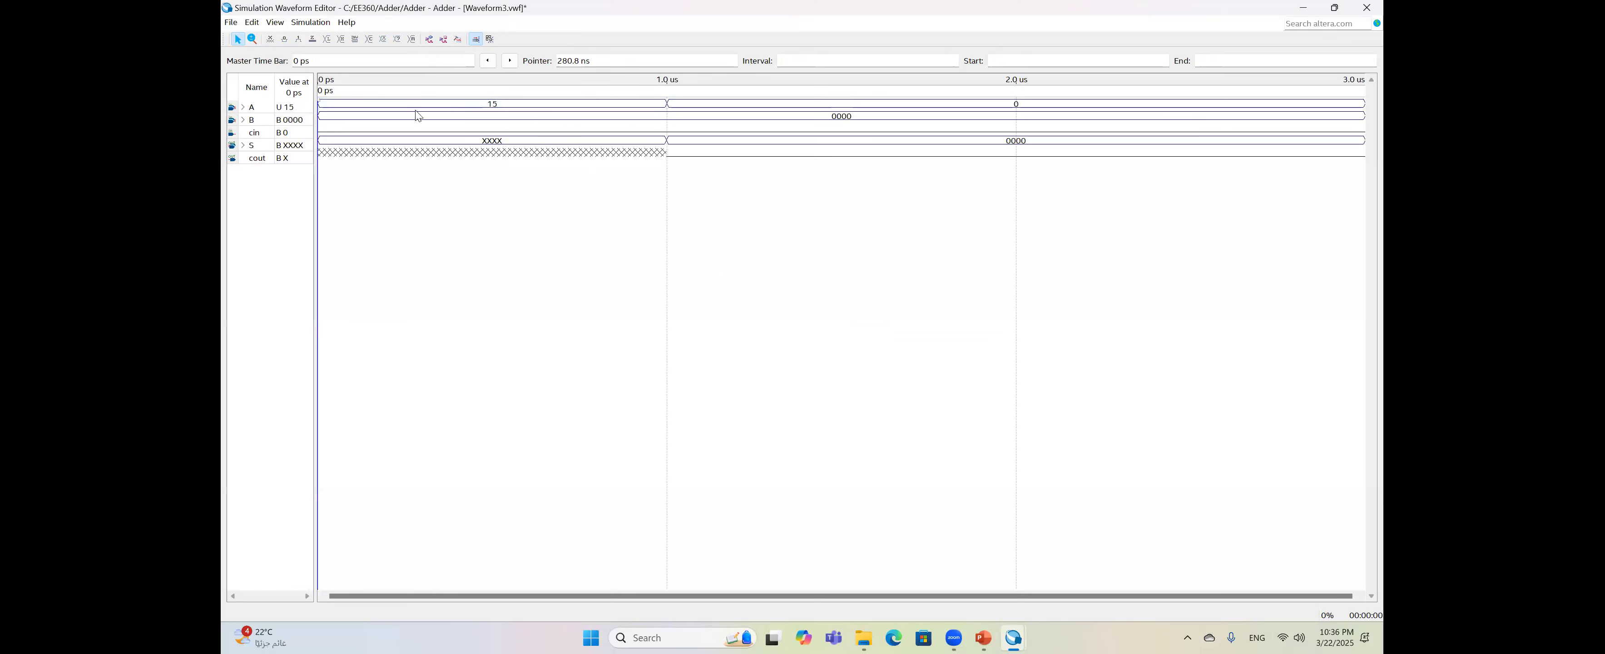
left_click_drag(416, 117, 520, 121)
key("ctrl+alt+b")
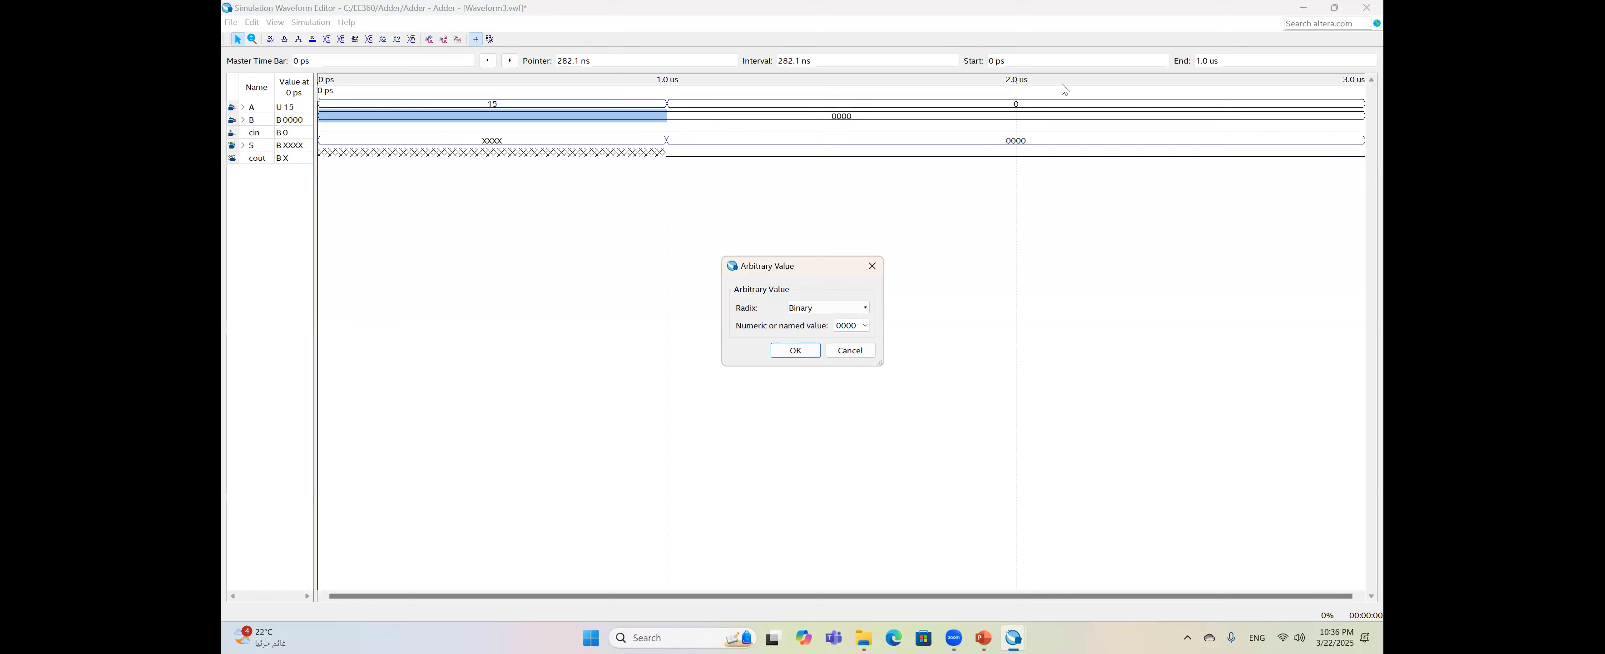
- Set B to unsigned decimal 15 for 0–1 us and drive cin high for that interval
left_click(855, 310)
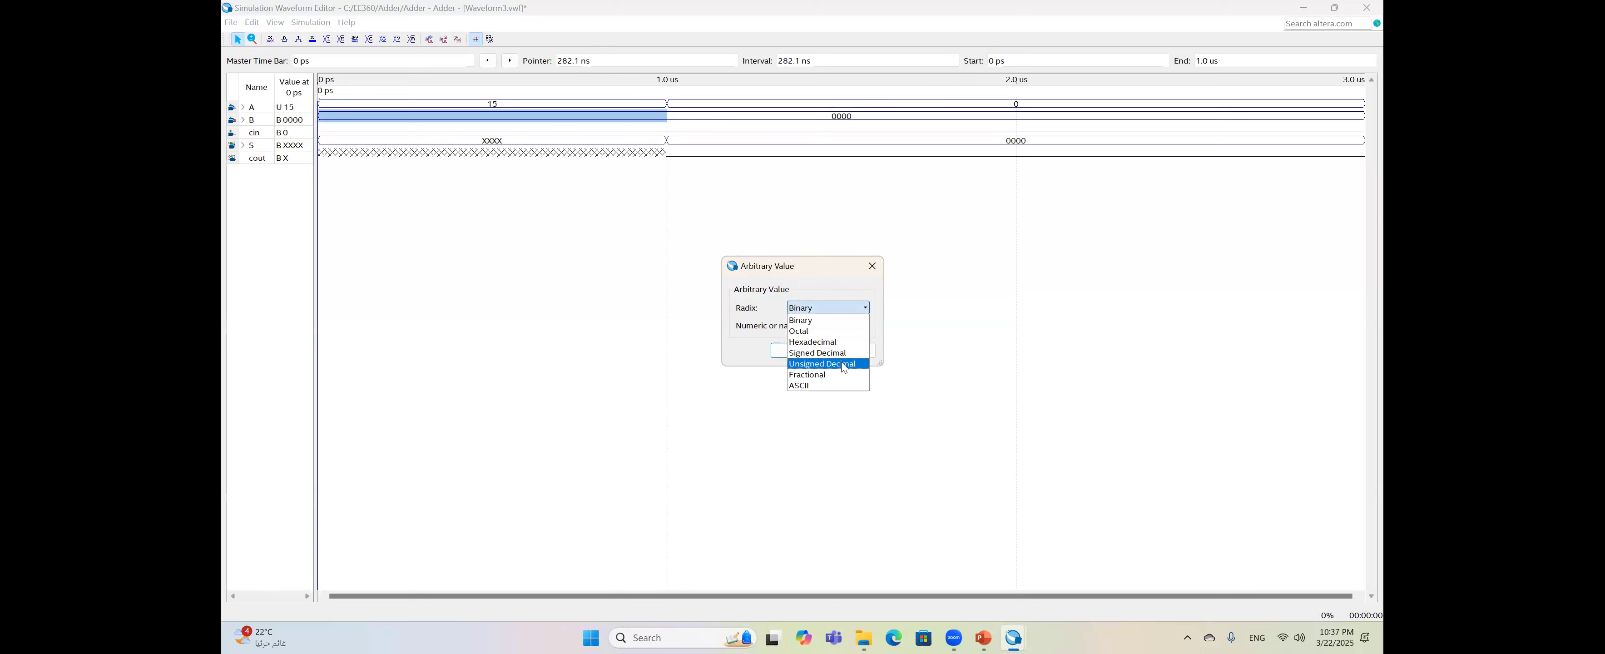
left_click(852, 363)
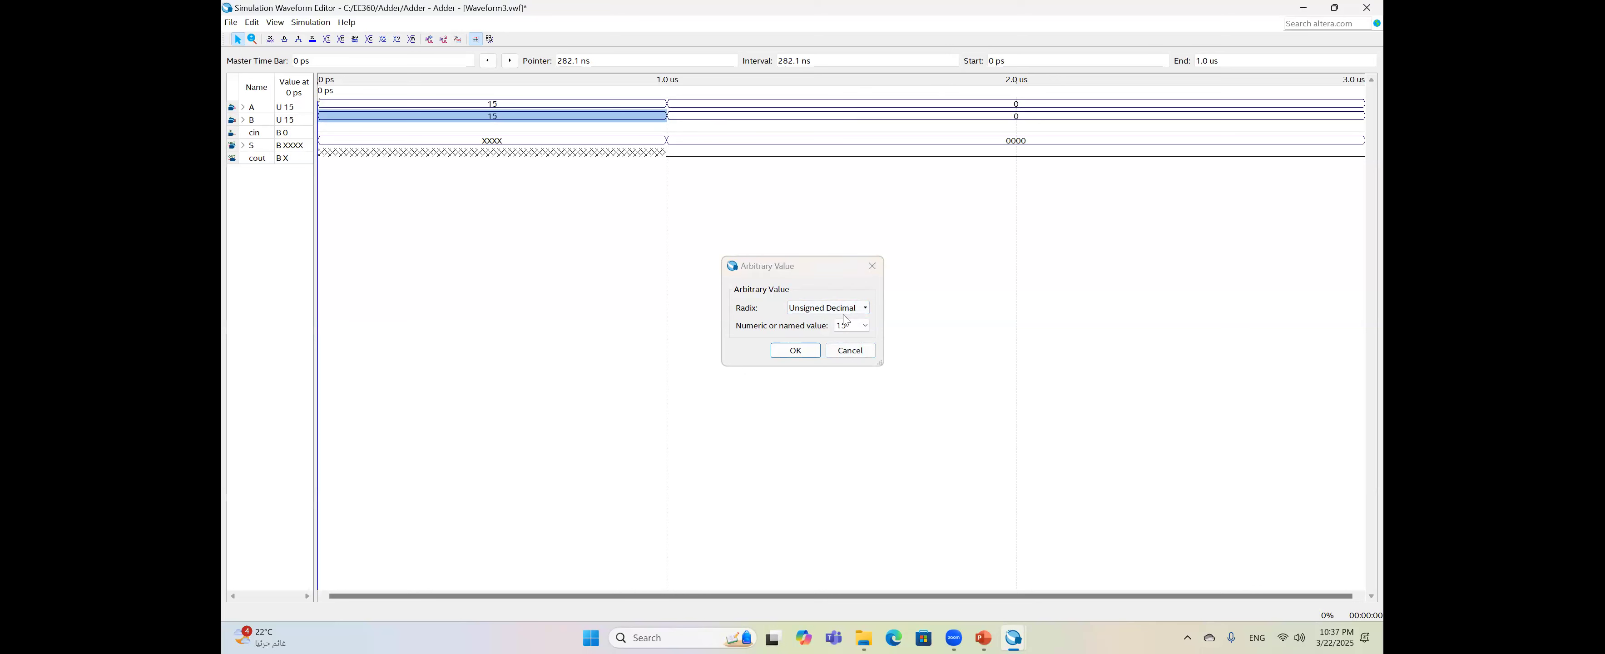
key("Return")
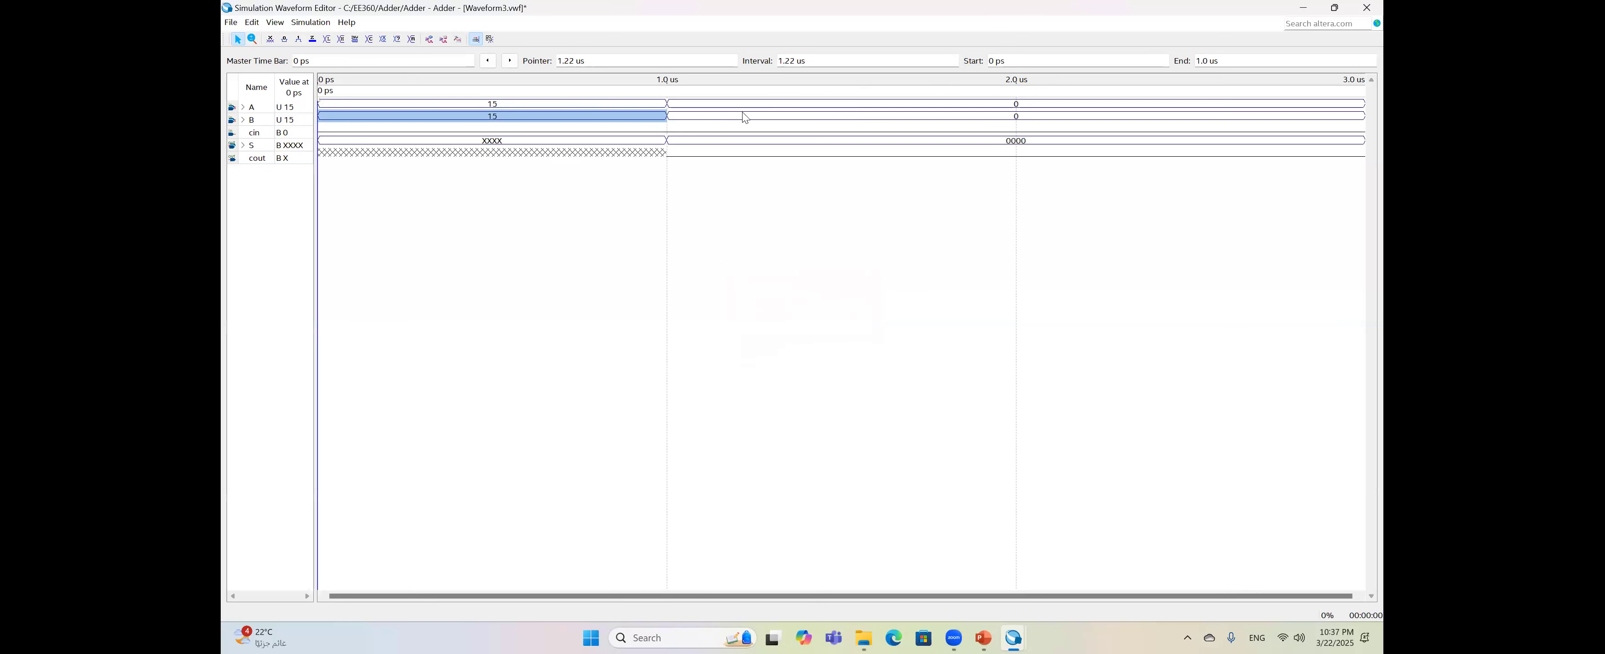
left_click_drag(457, 134, 557, 132)
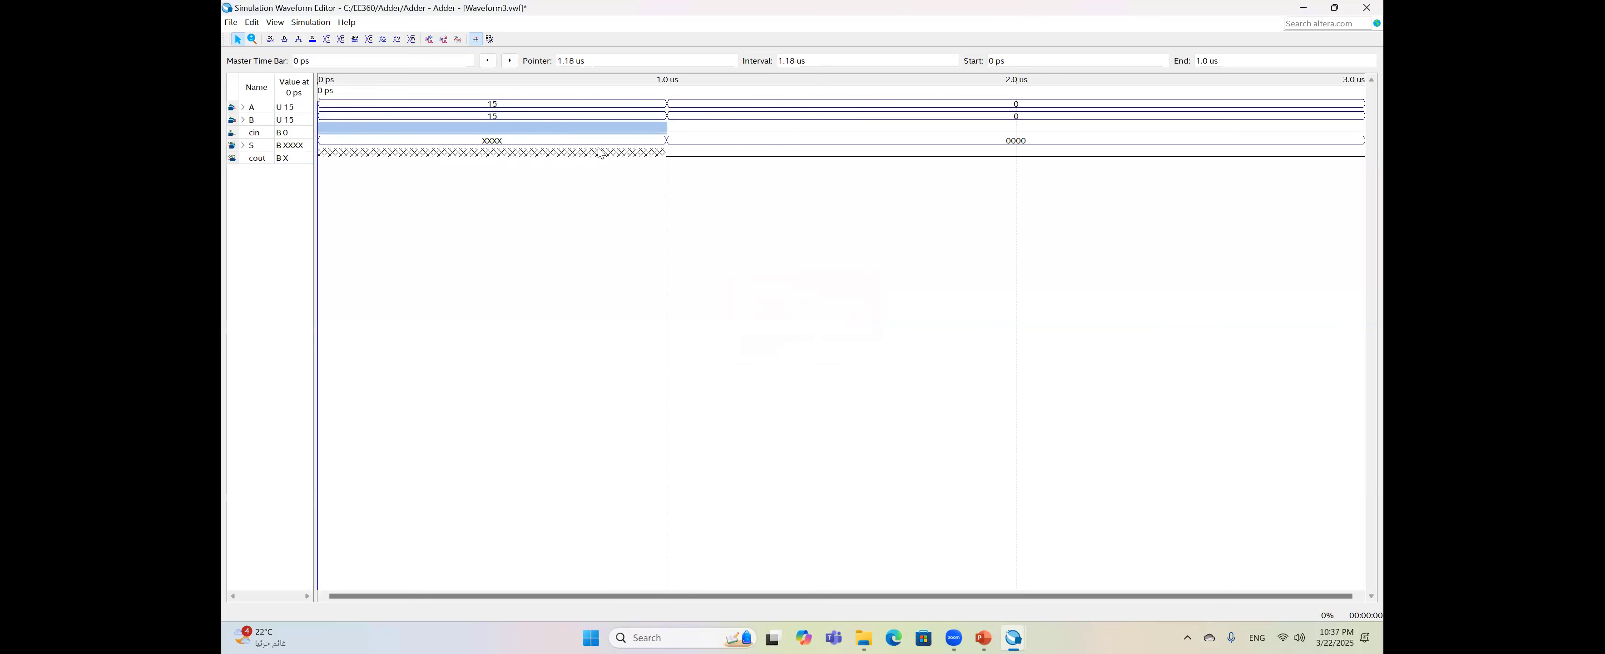
left_click(298, 38)
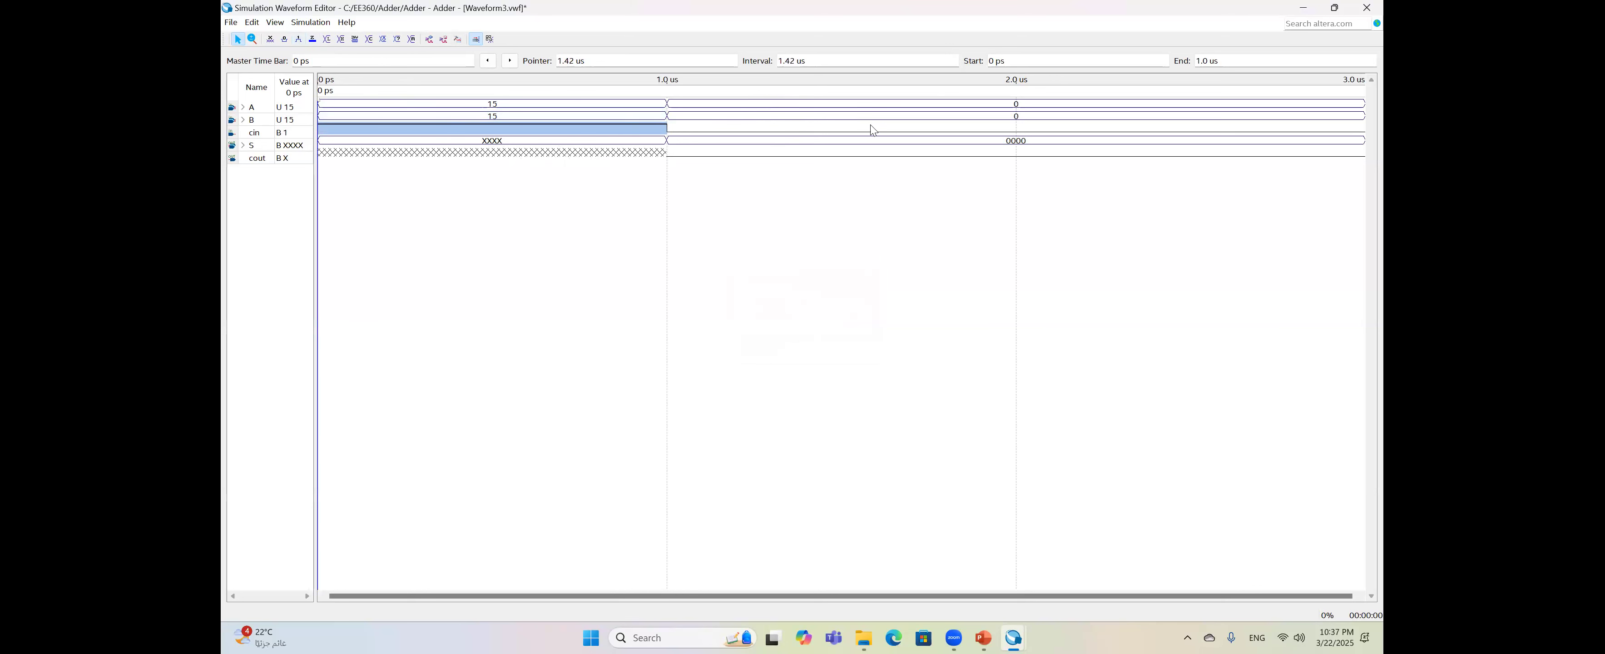
- Set A to 4 and B to 10 for 1.0–2.0 us
left_click_drag(770, 106, 881, 111)
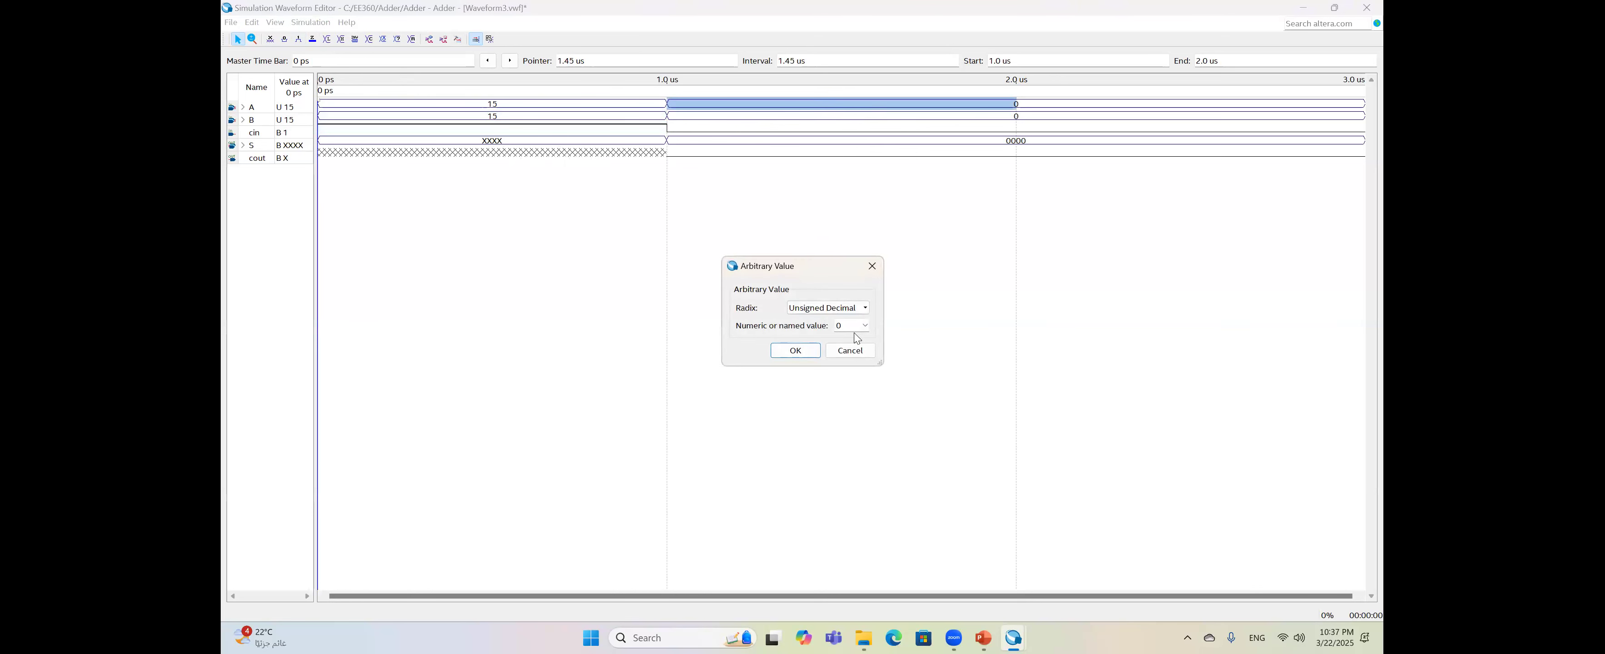
left_click_drag(850, 327, 836, 330)
type("4")
left_click(796, 350)
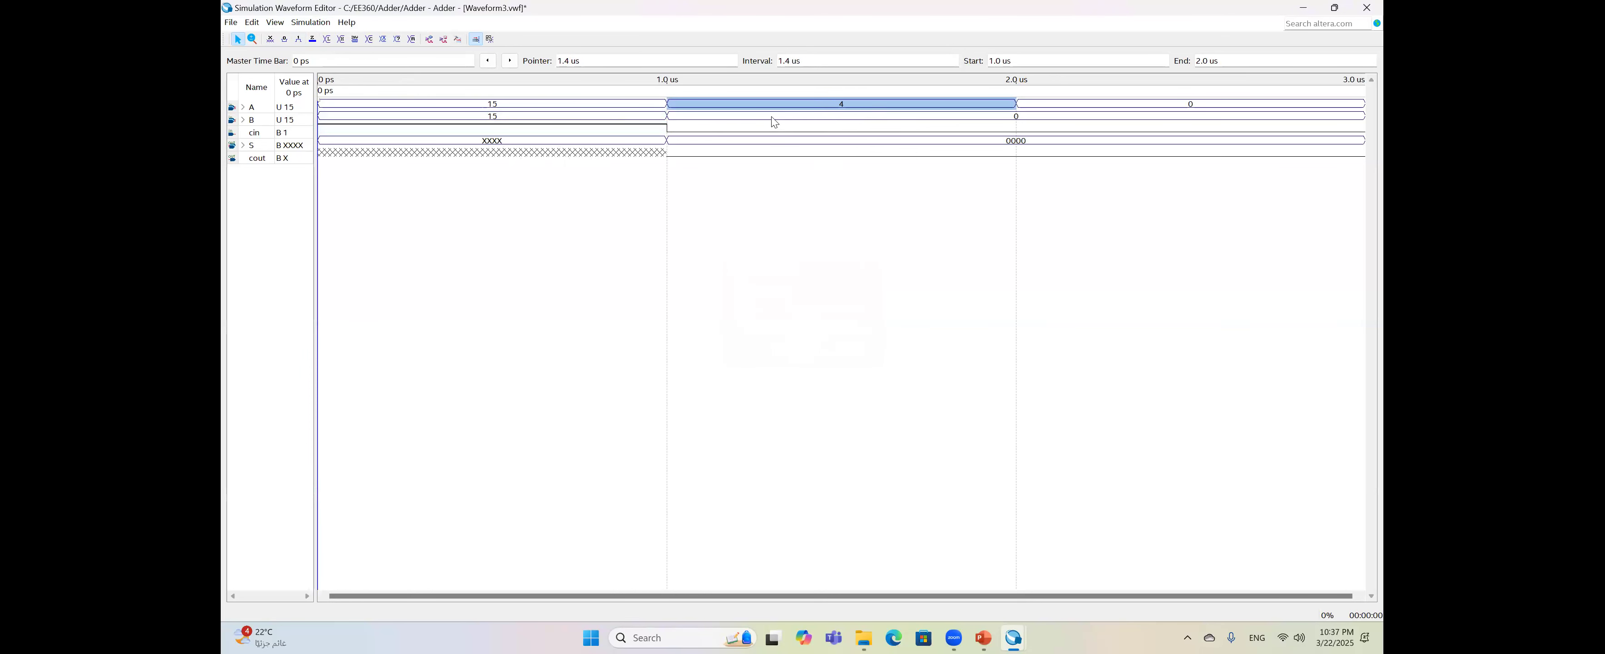
left_click_drag(767, 119, 858, 120)
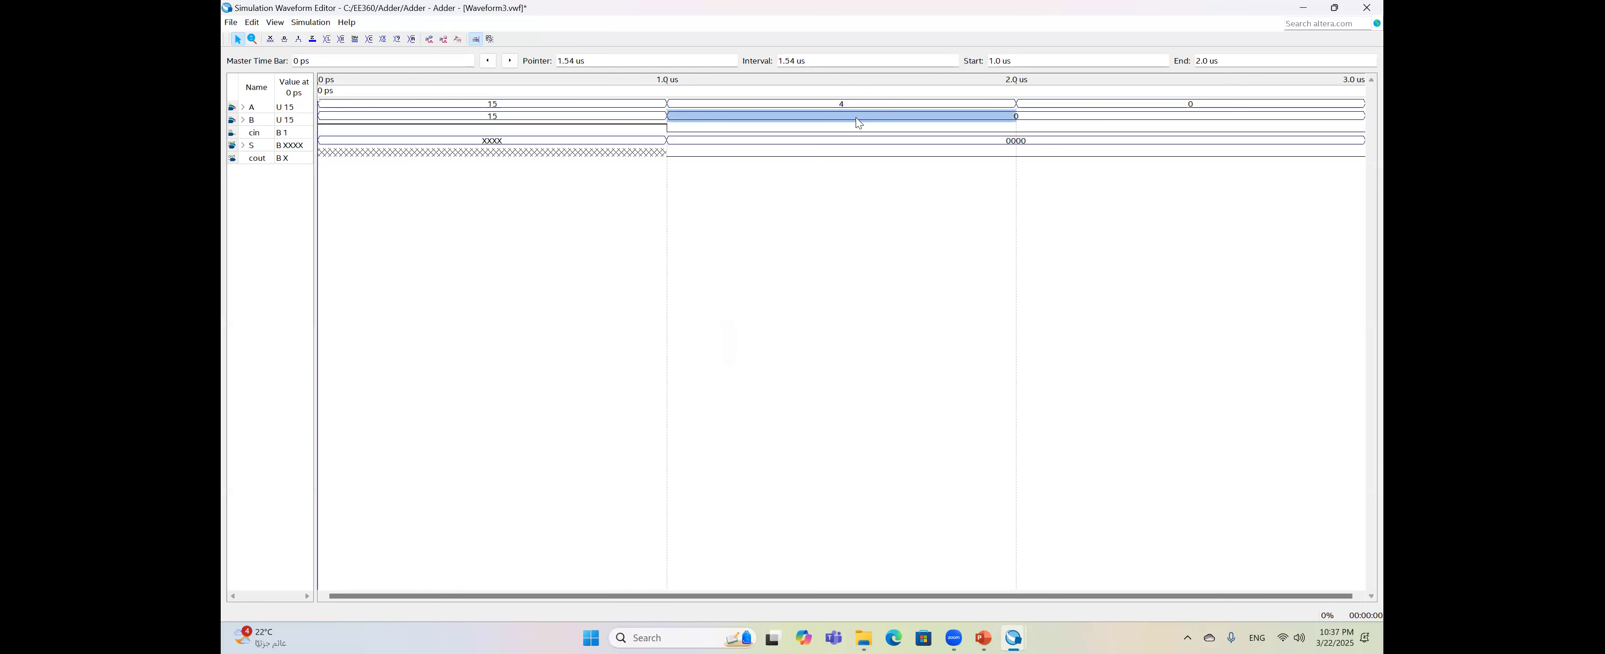
key("ctrl+alt+b")
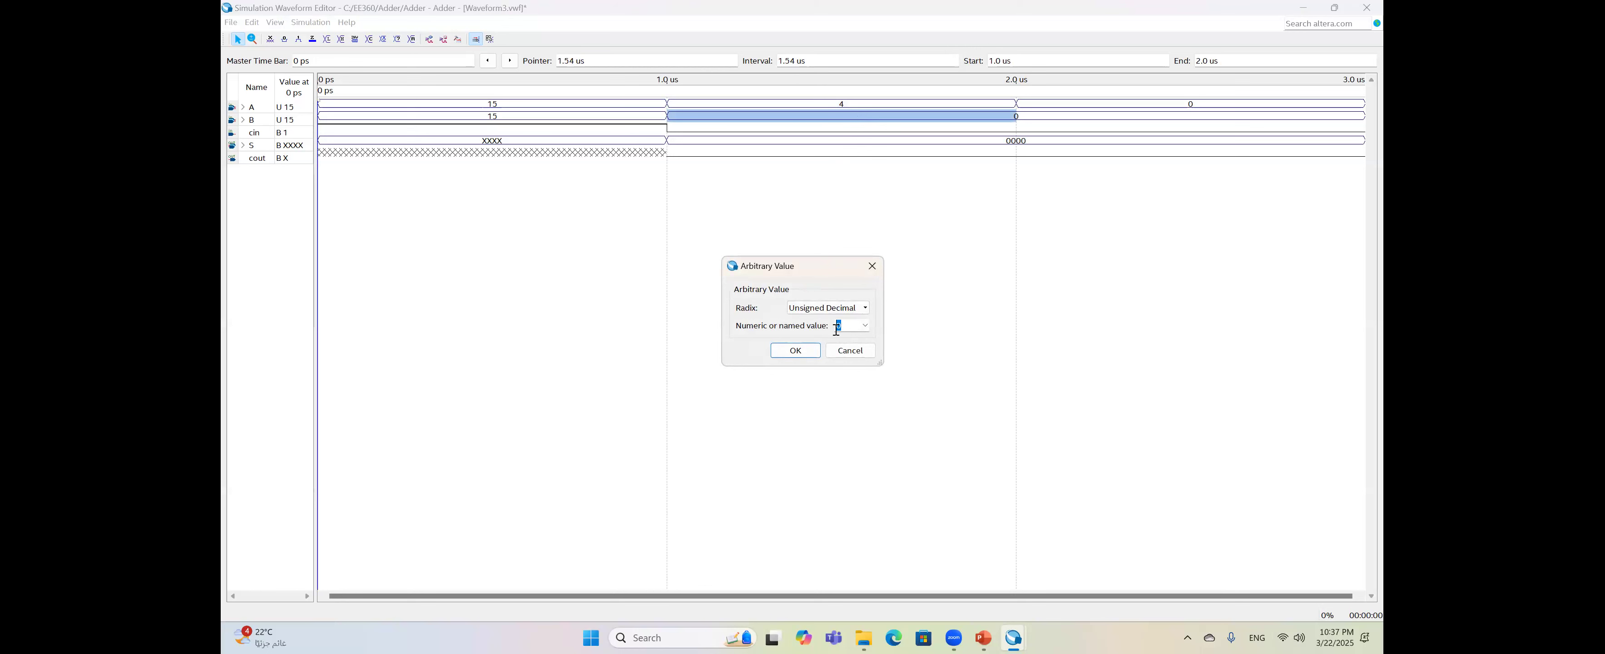
type("10")
left_click(798, 351)
- Set A to 12 and B to 5 for 2.0–3.0 us
left_click_drag(1116, 102, 1174, 104)
left_click(1187, 104)
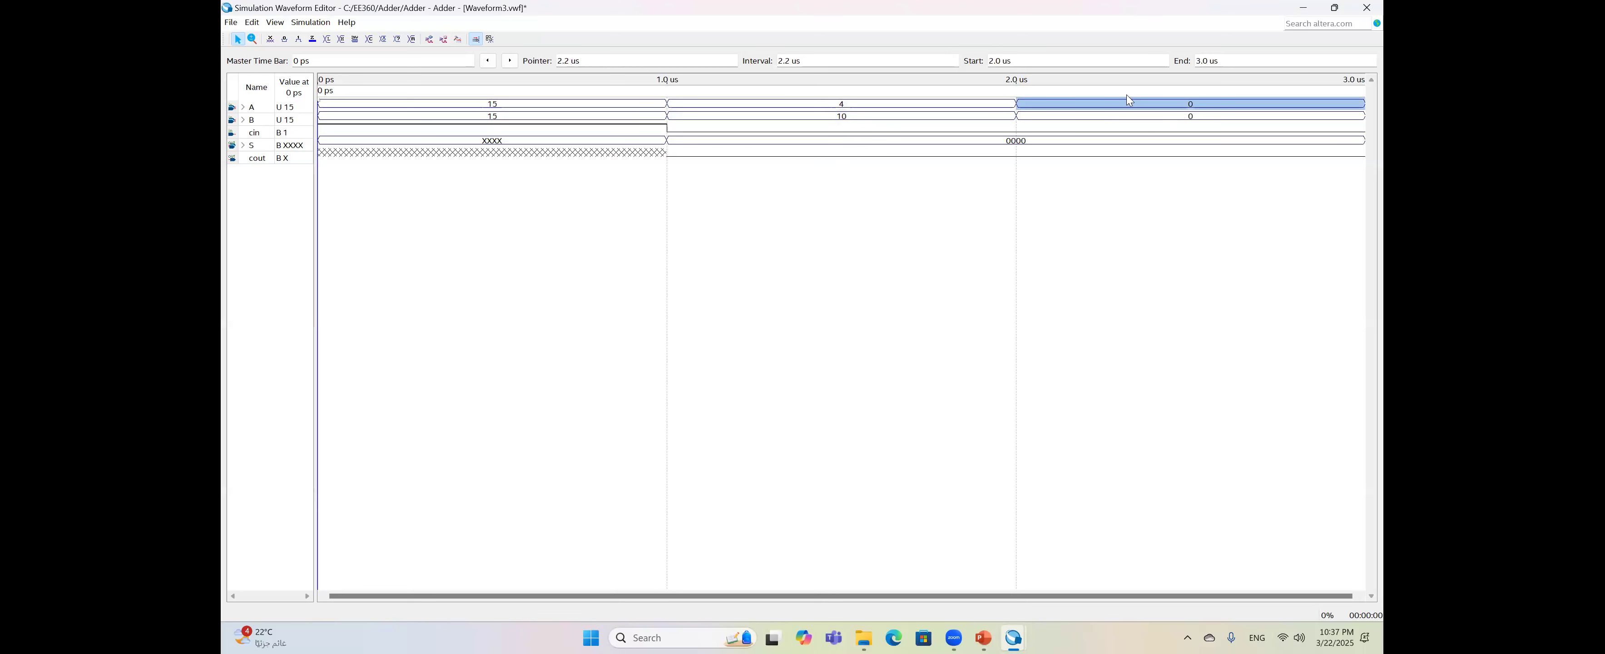
key("ctrl+alt+b")
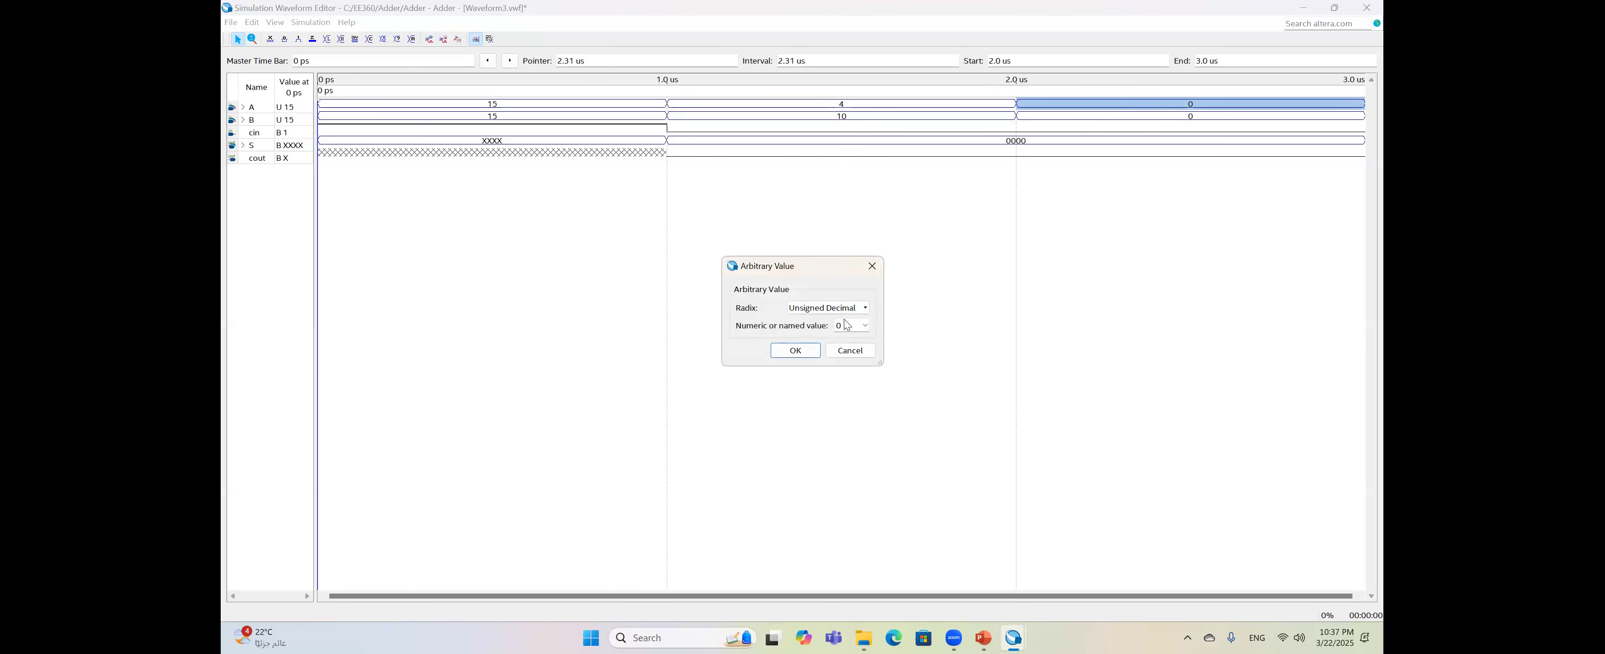
type("12")
left_click(795, 351)
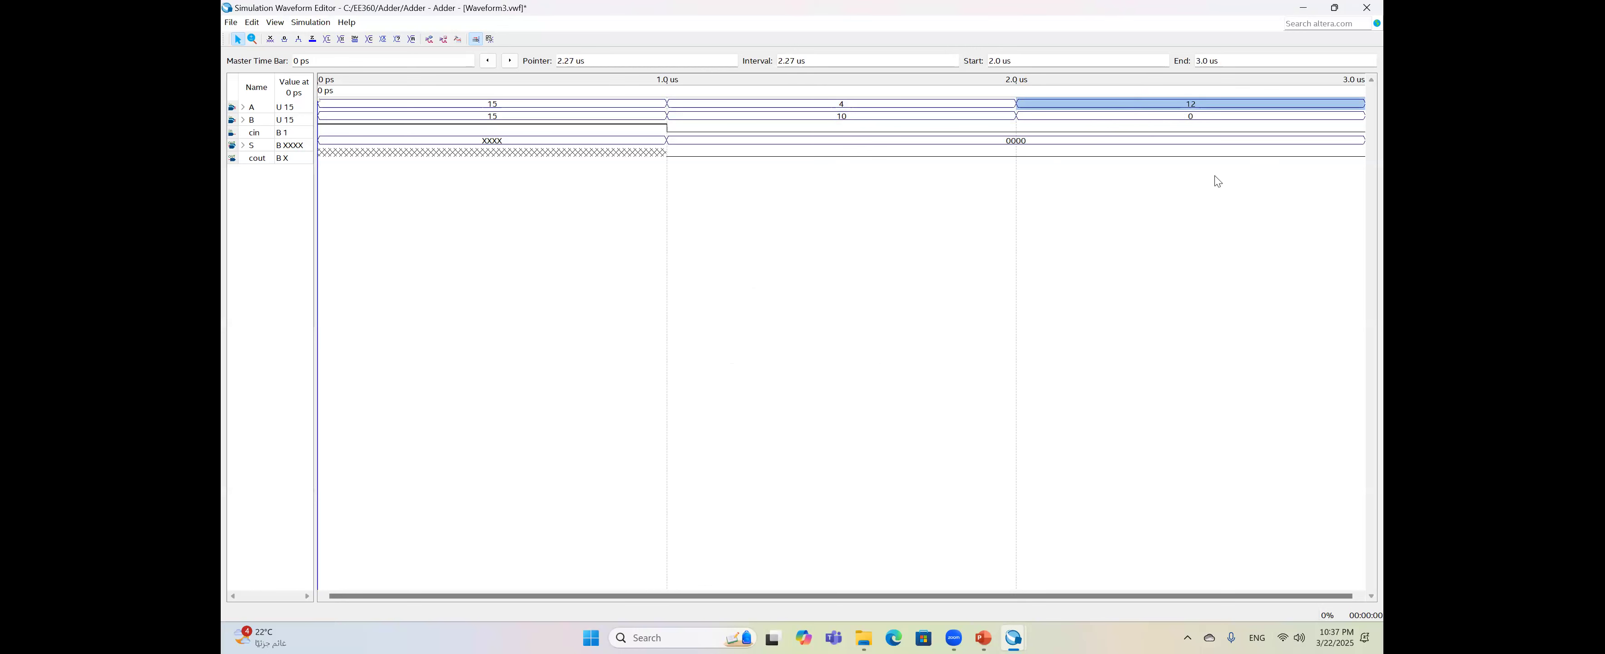
left_click(1184, 118)
key("ctrl+alt+b")
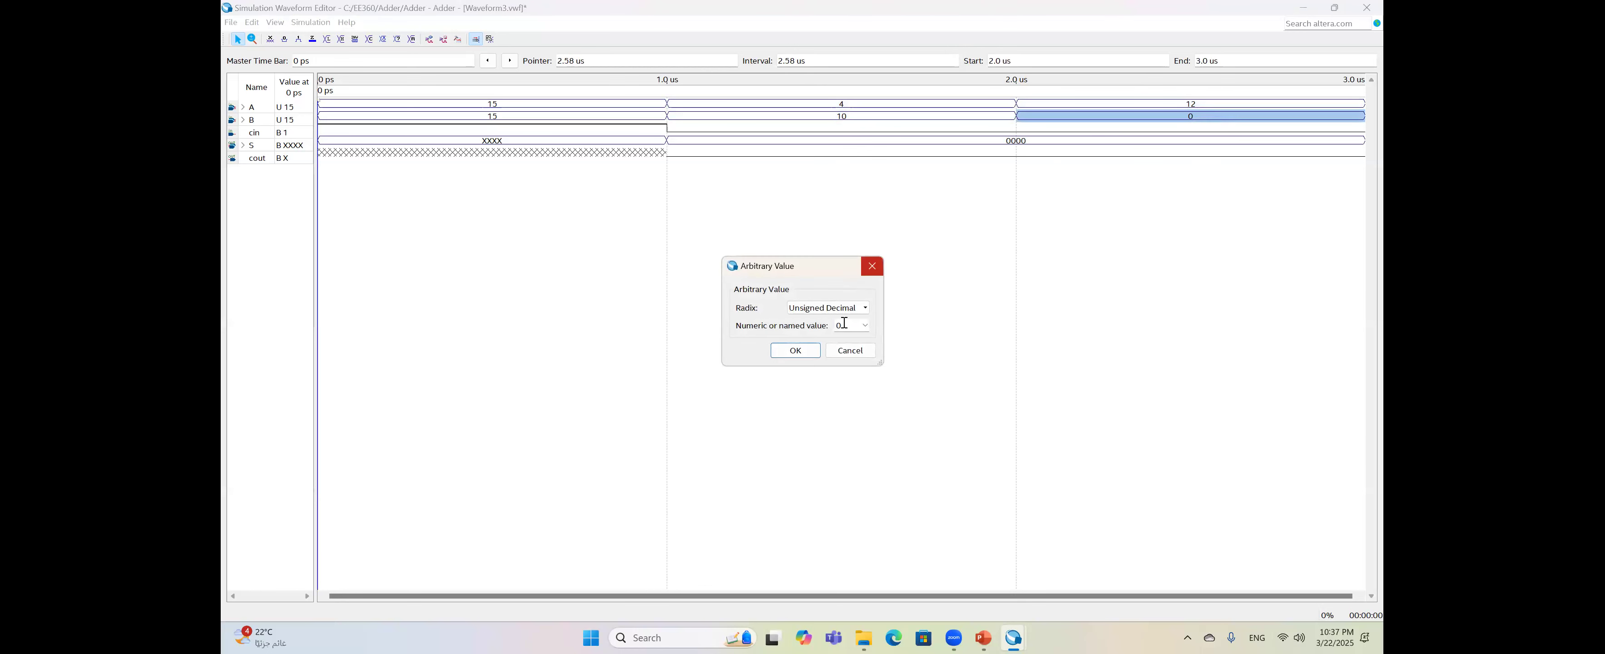
type("5")
left_click(803, 350)
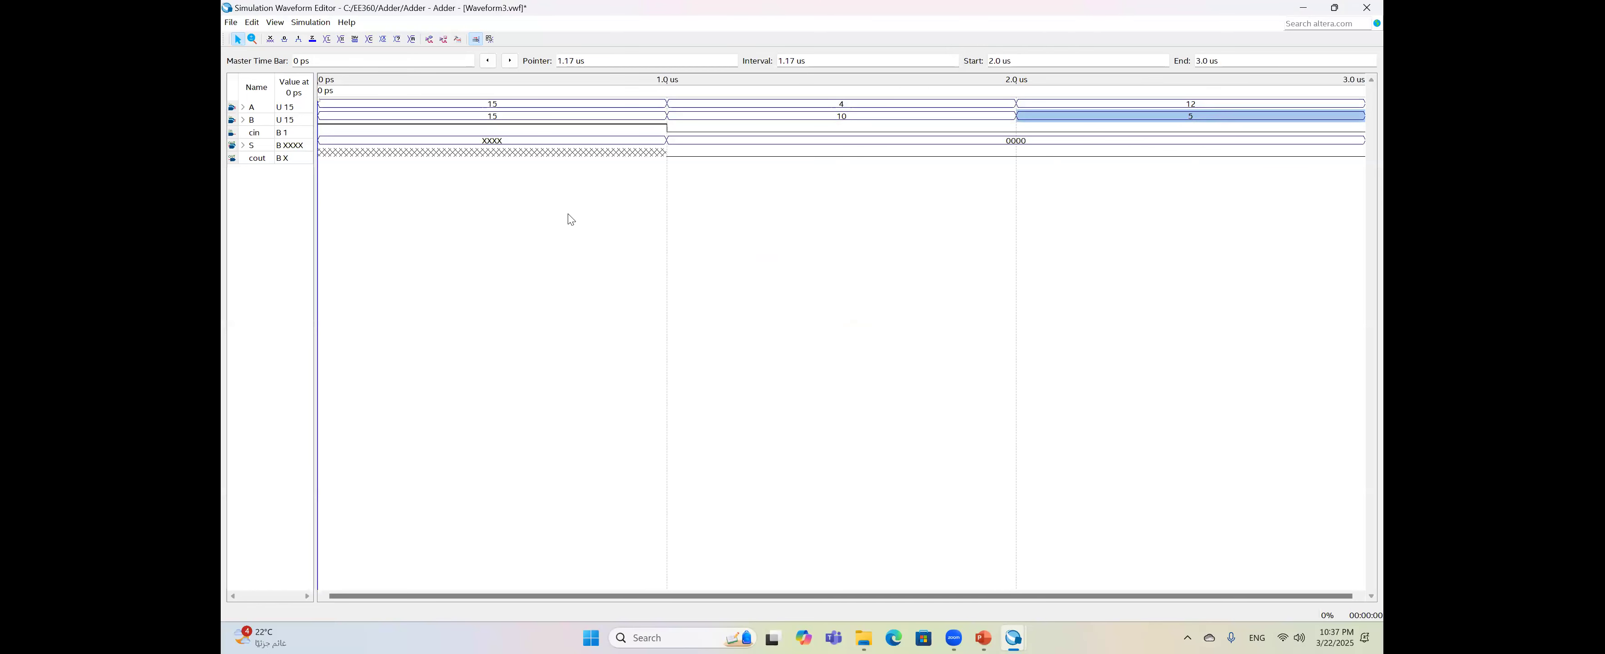
- Delete -novopt from the vsim line in Simulation Settings and save
left_click(319, 24)
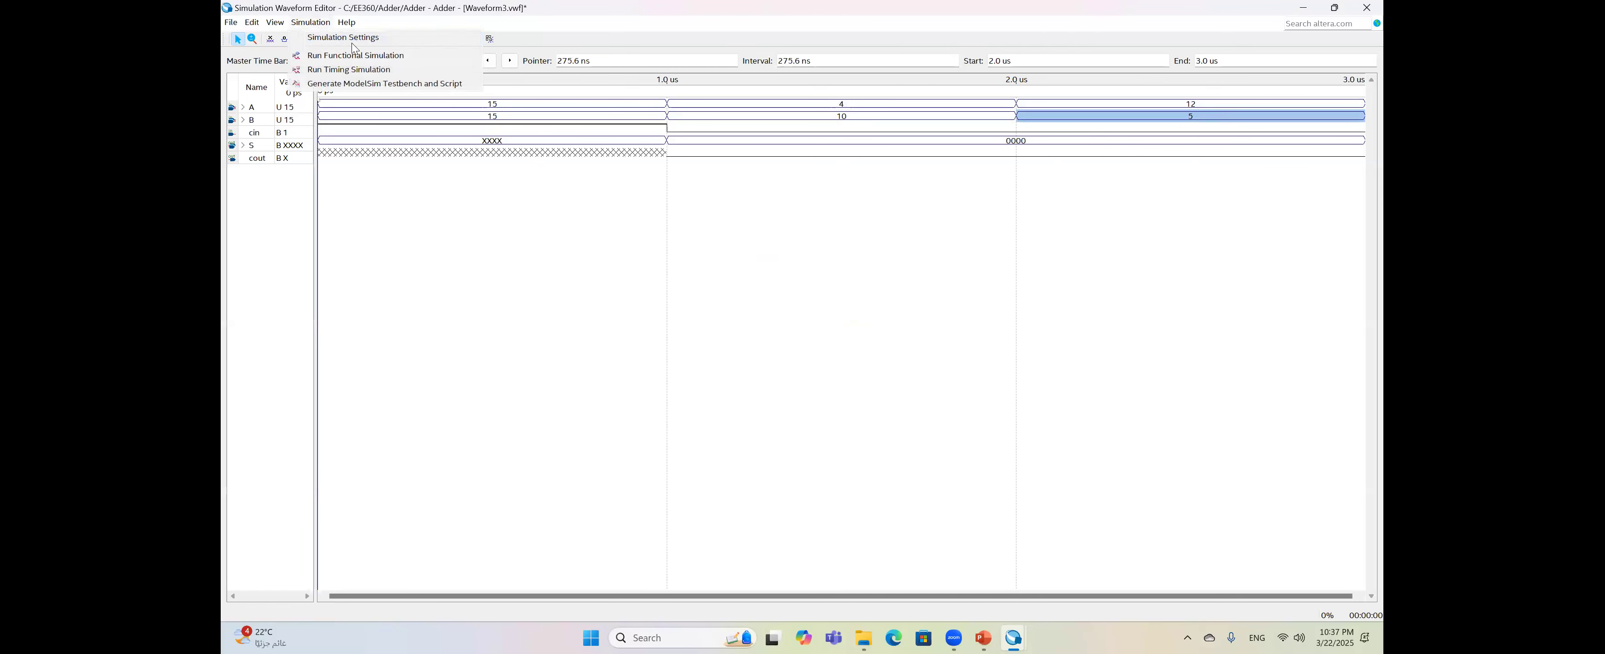
left_click(363, 40)
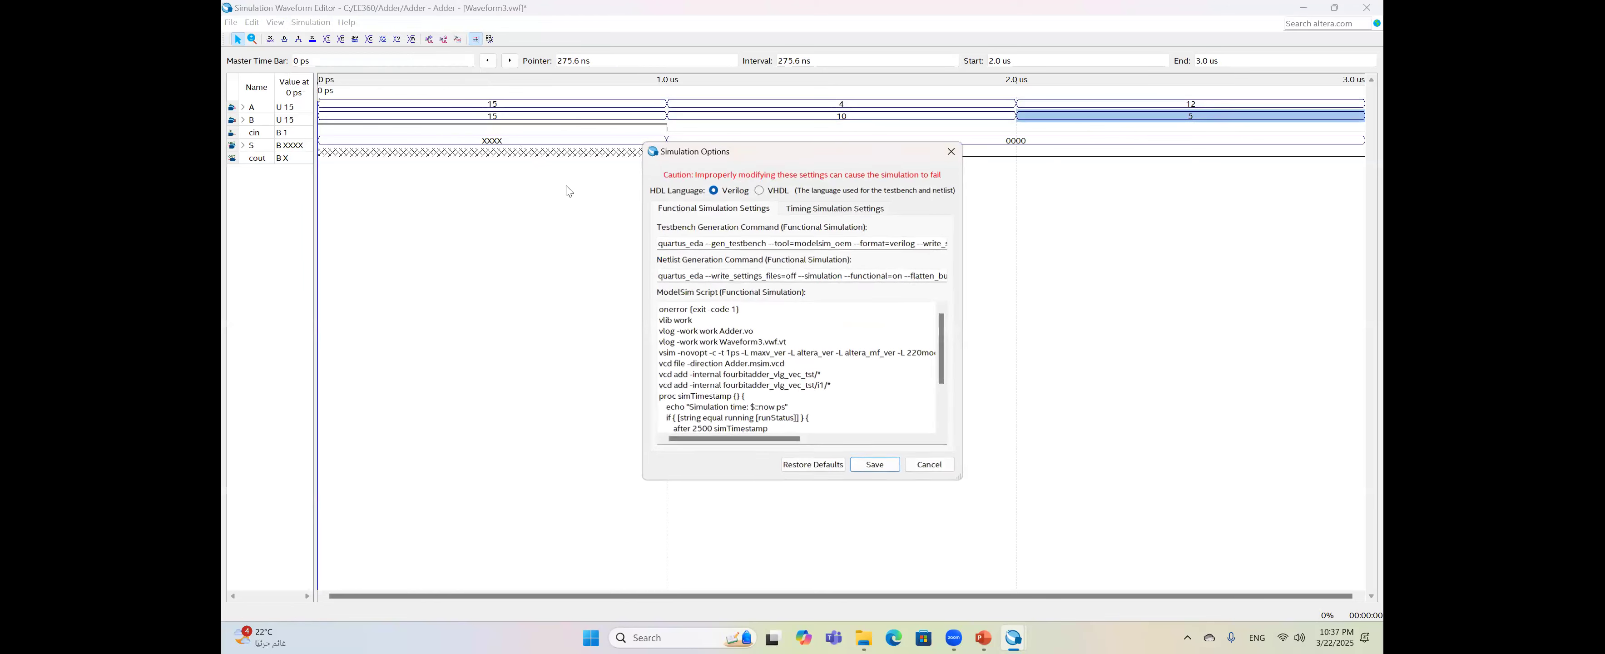
left_click(707, 354)
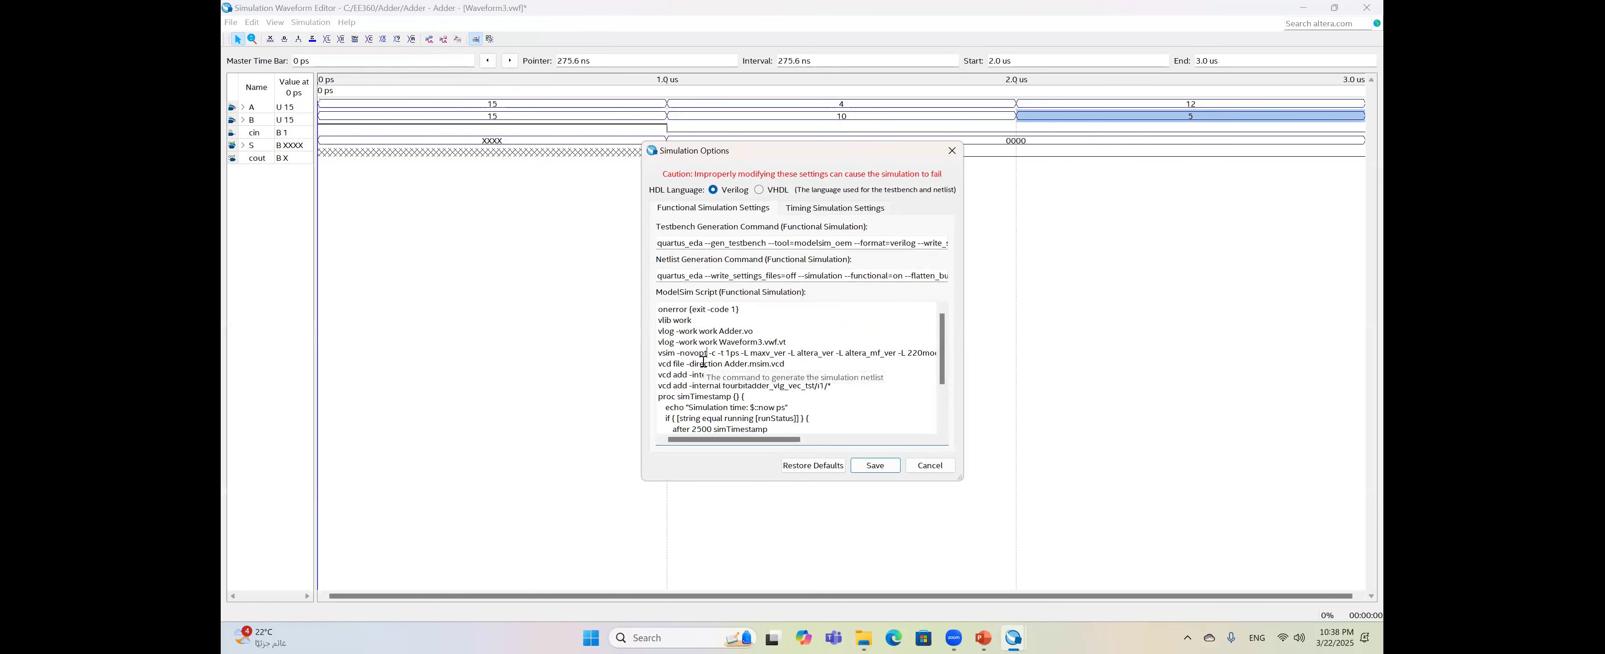
key("BackSpace")
key("BackSpace")
key("BackSpace")
key("BackSpace")
key("BackSpace")
key("BackSpace")
key("BackSpace")
key("BackSpace")
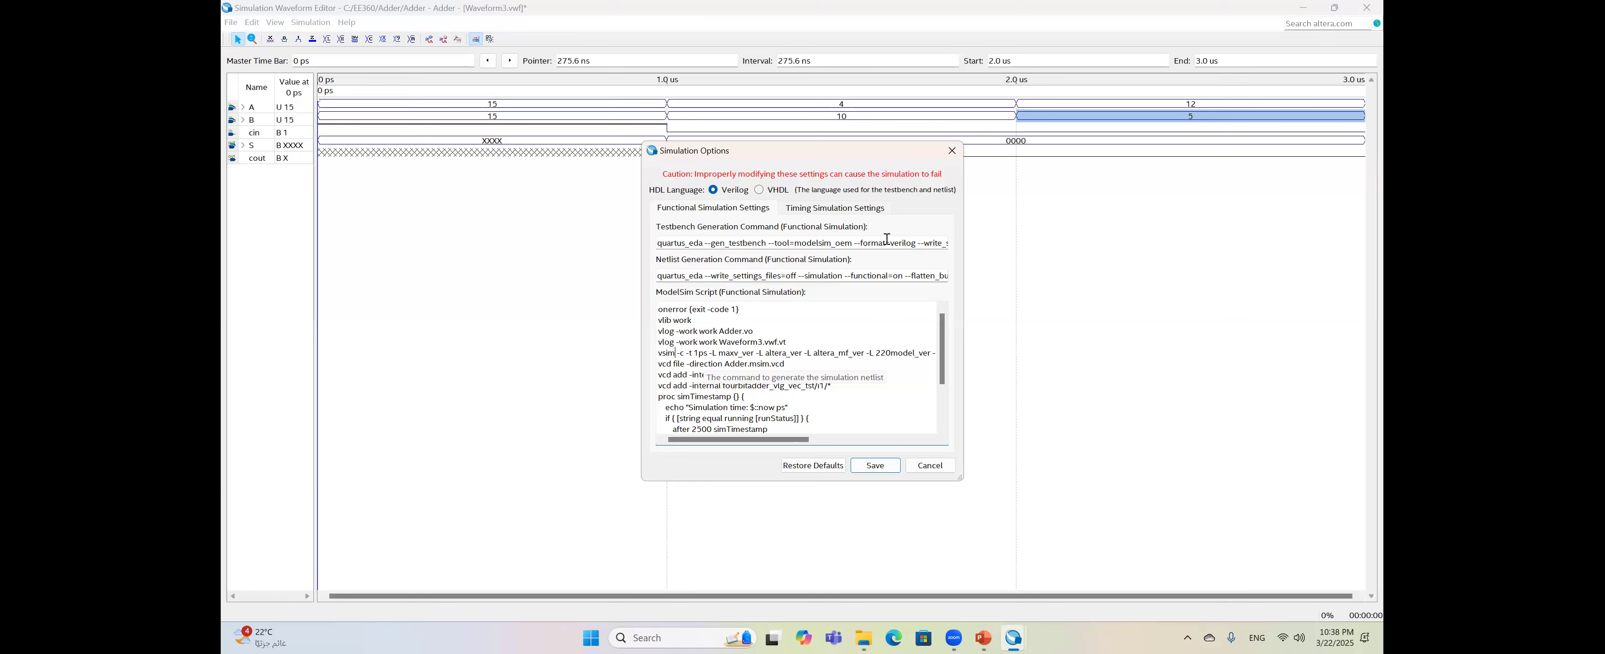
left_click(876, 466)
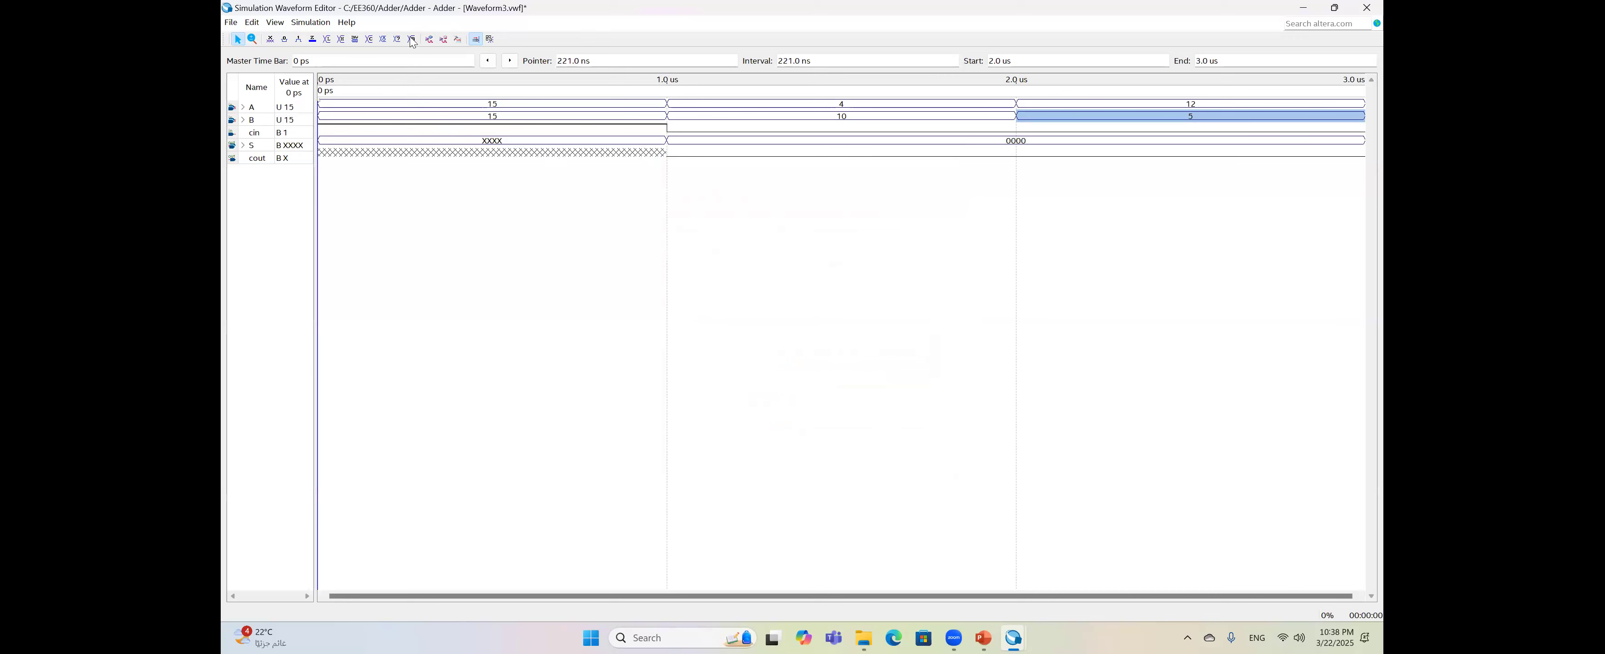
- Run the functional simulation, saving the waveform as Waveform3.vwf first
left_click(429, 39)
left_click(774, 331)
left_click(1087, 480)
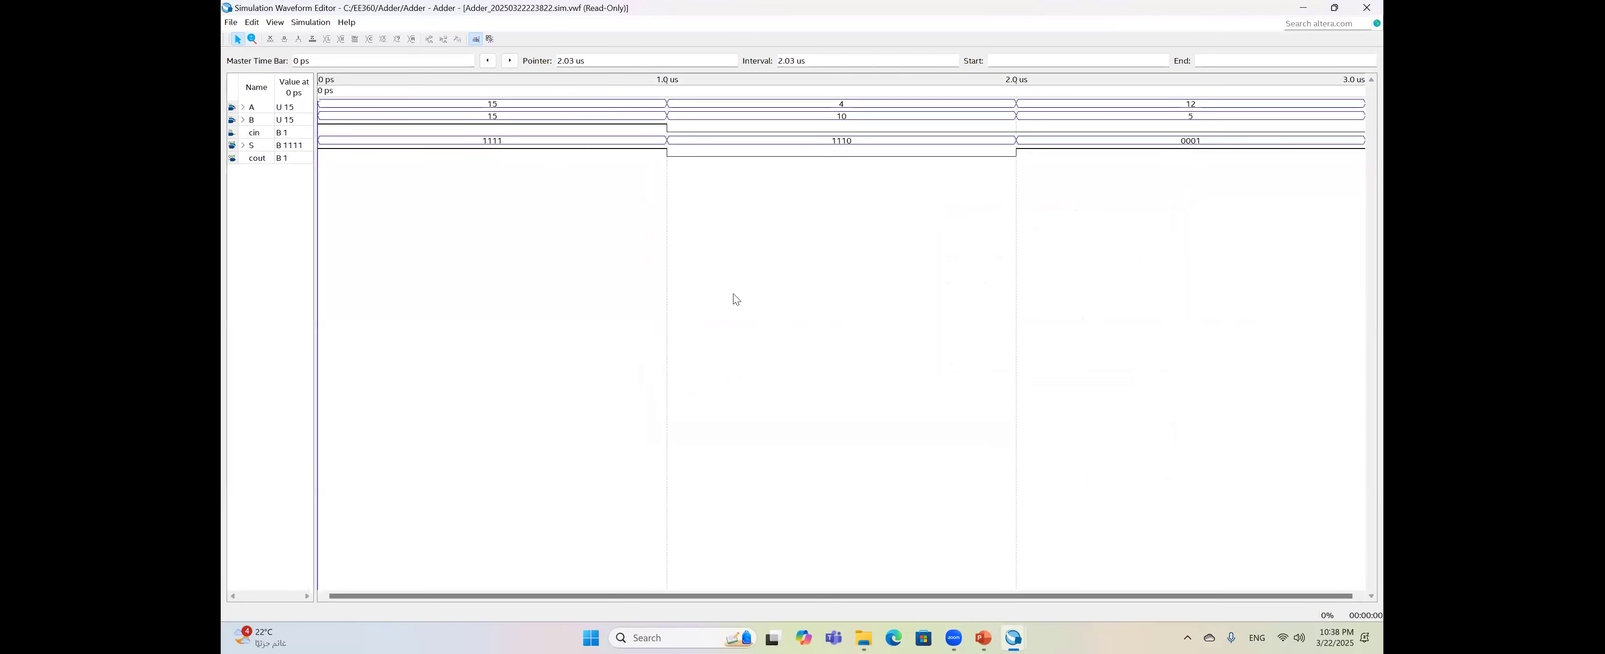
left_click(303, 147)
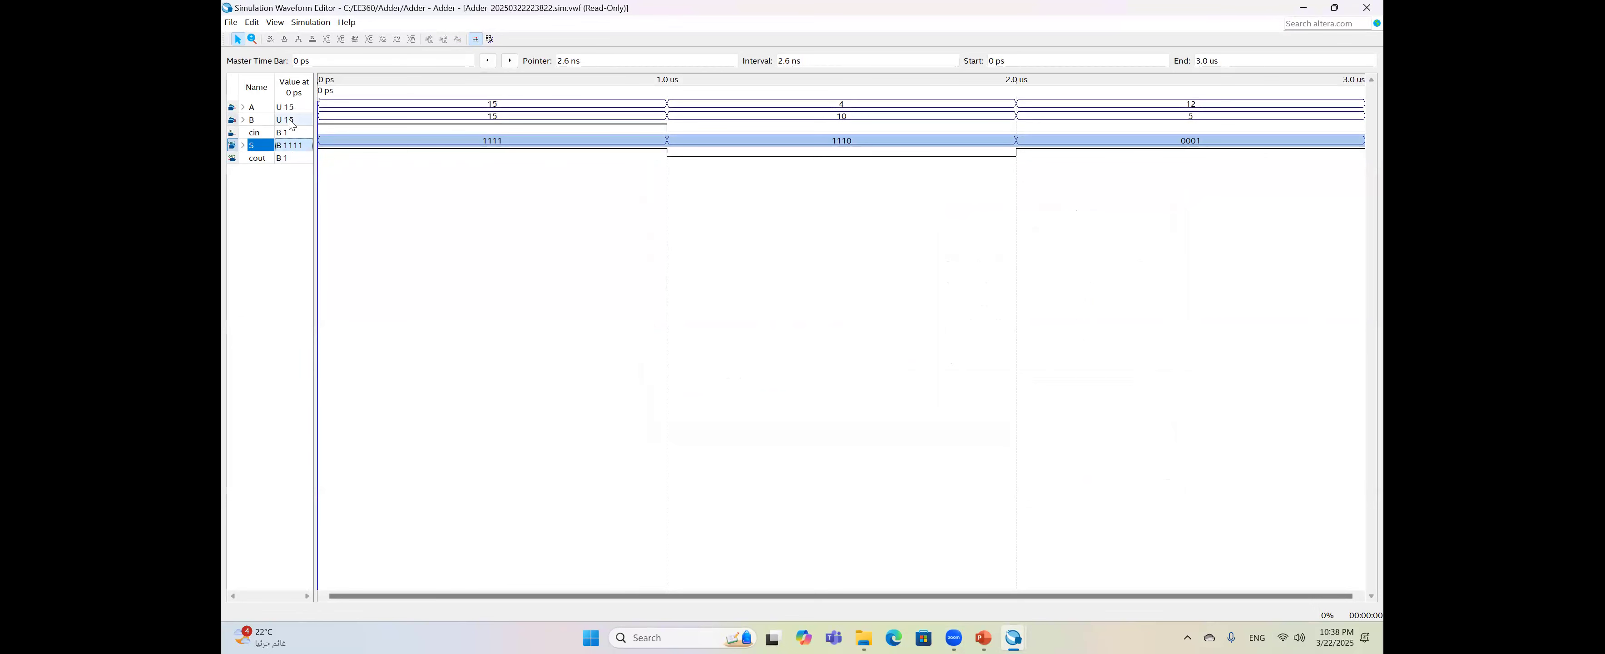
right_click(305, 147)
mouse_move(382, 215)
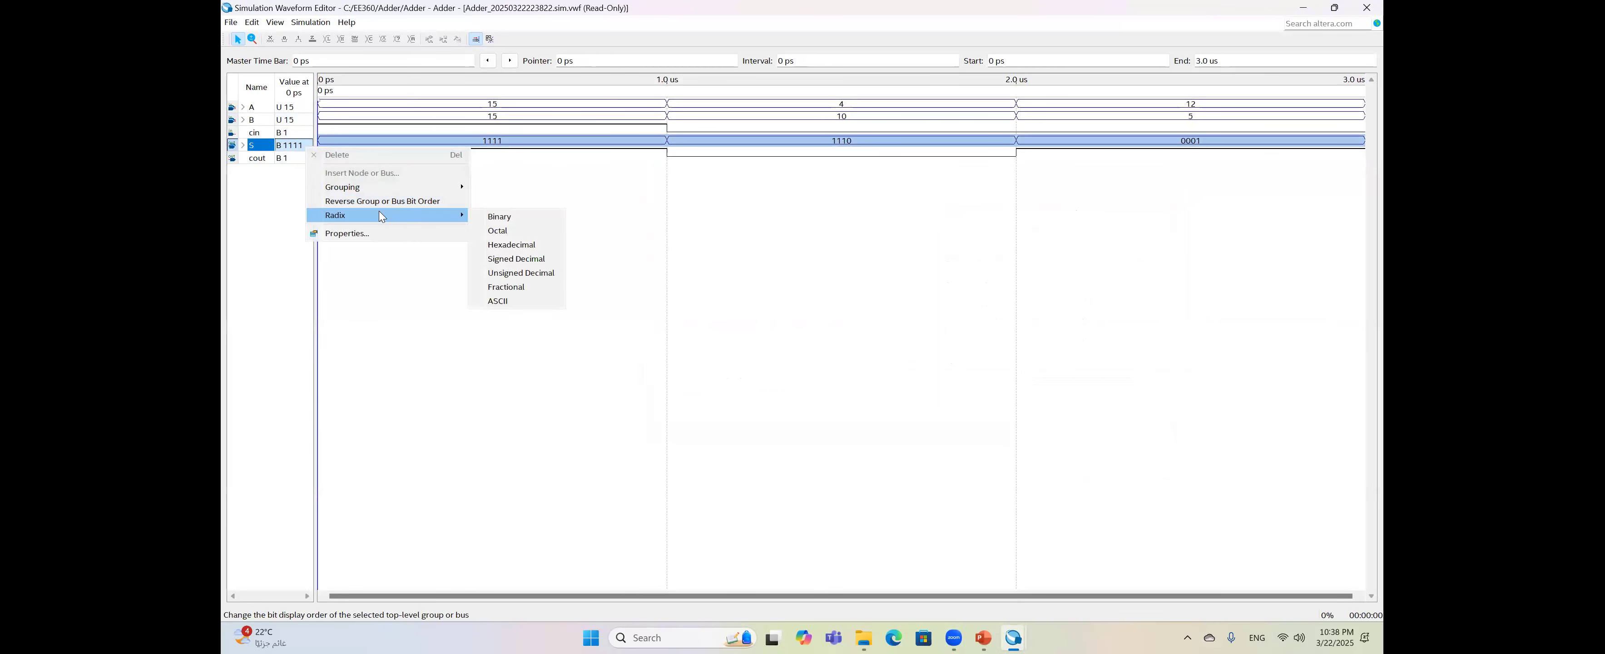
left_click(525, 274)
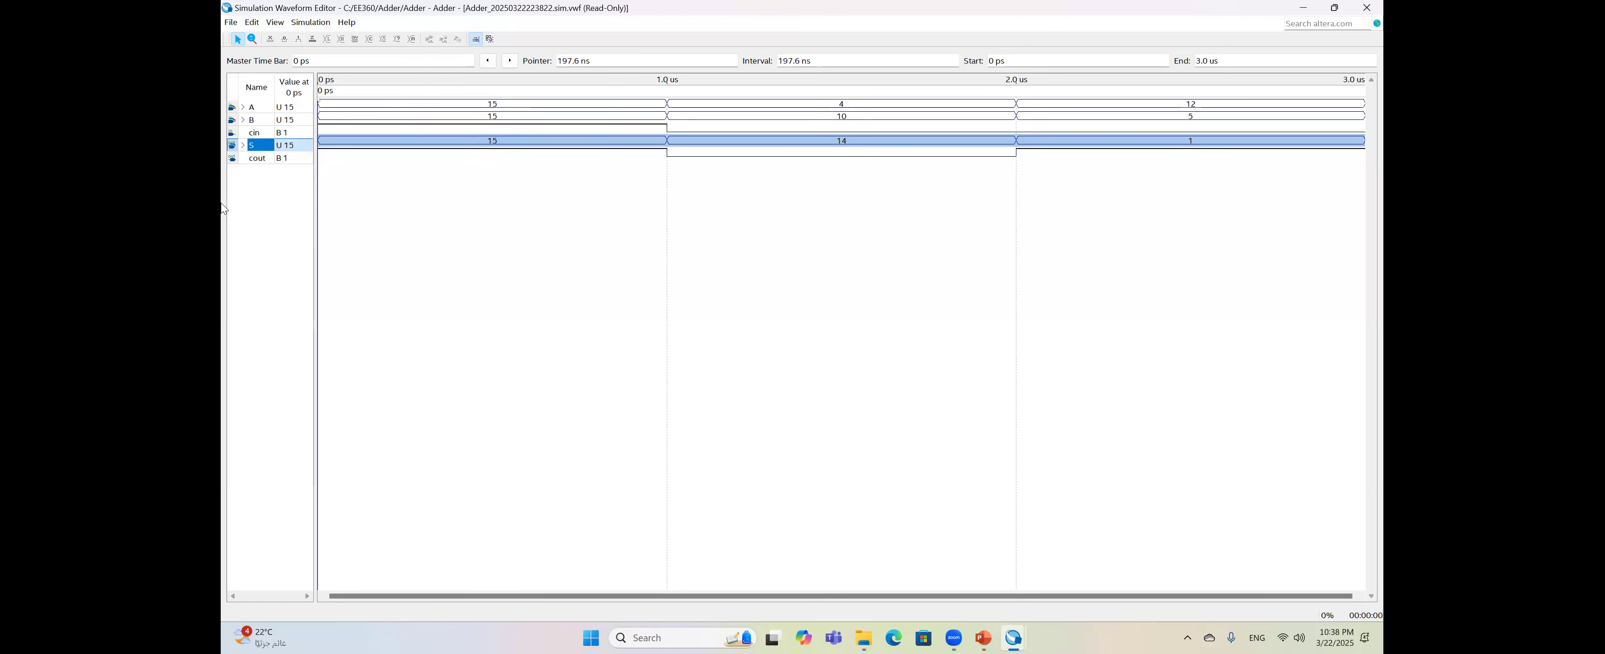
right_click(308, 149)
mouse_move(380, 213)
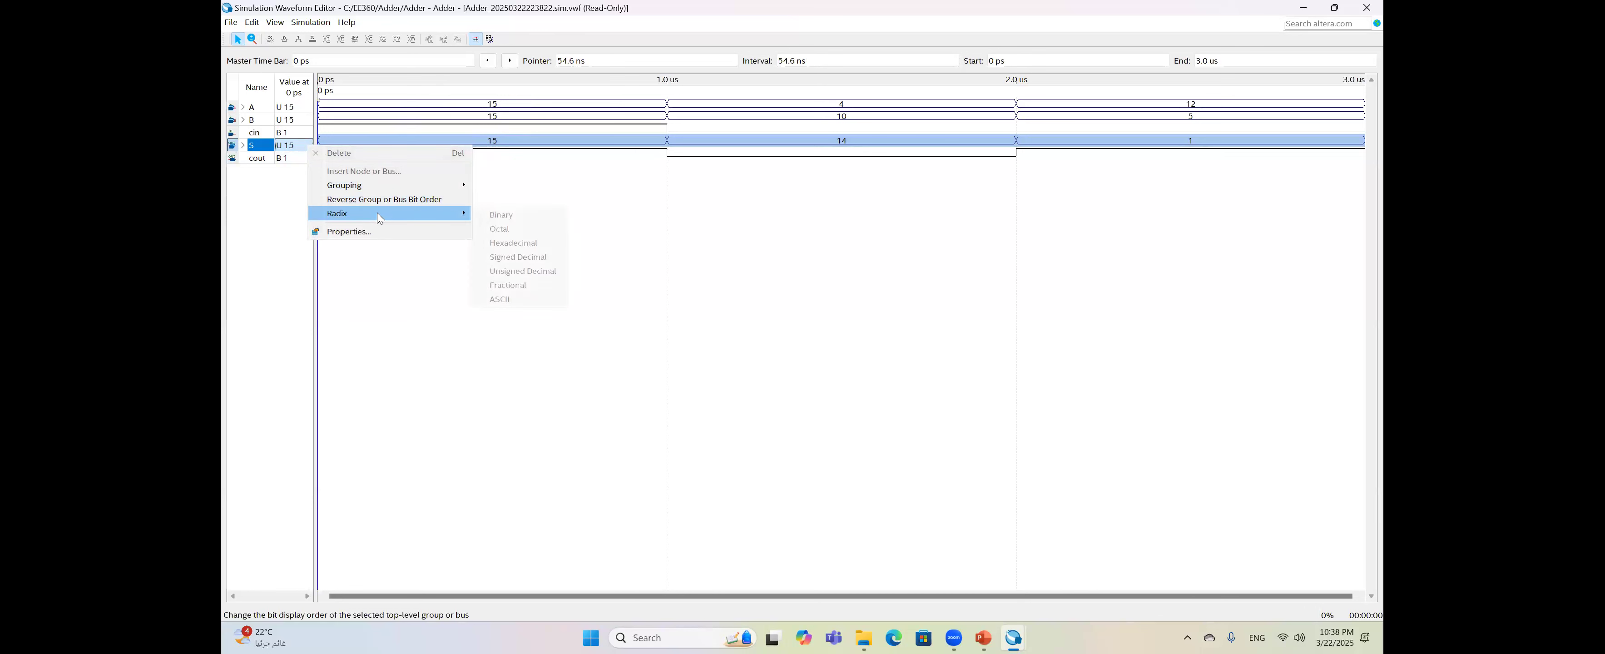
left_click(527, 215)
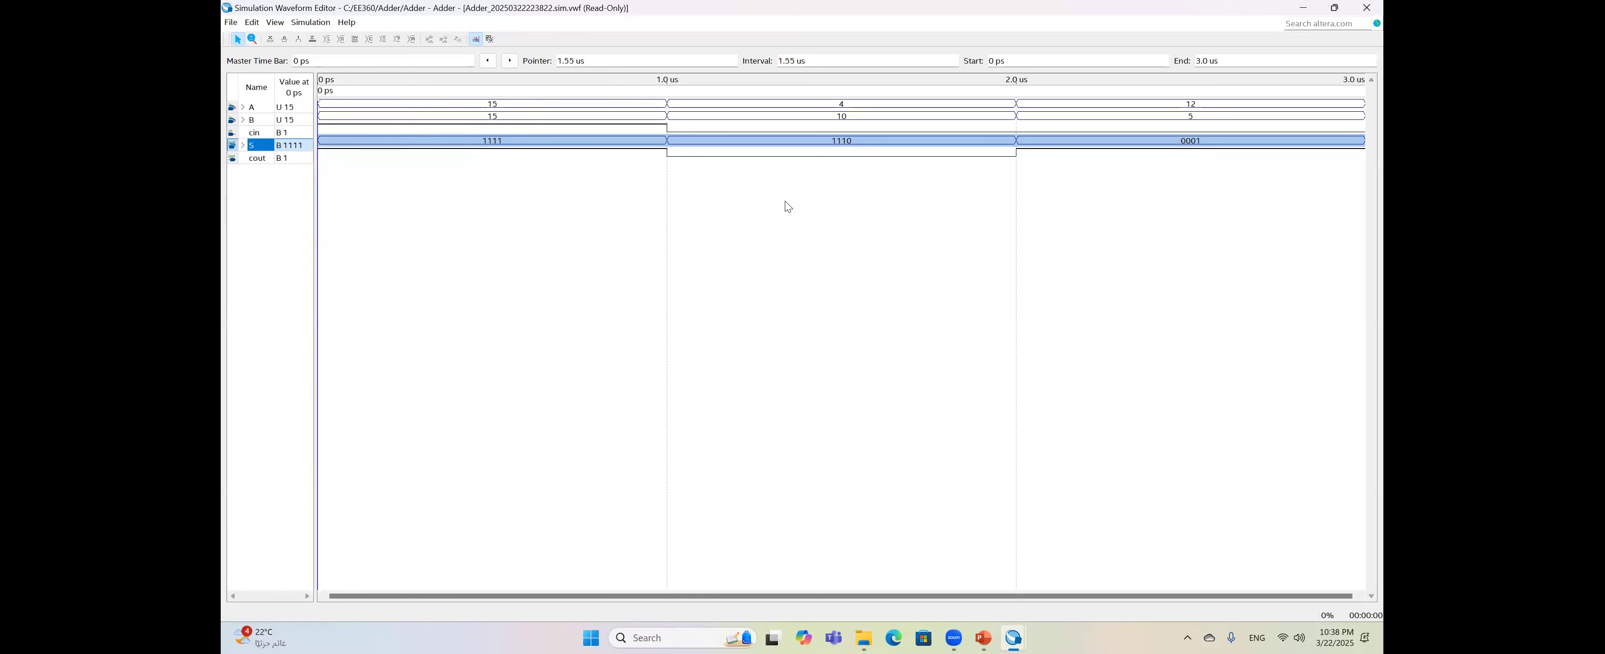
left_click(588, 213)
left_click(946, 70)
mouse_move(573, 227)
left_mouse_down()
mouse_move(572, 242)
mouse_move(606, 245)
mouse_move(558, 245)
left_mouse_up()
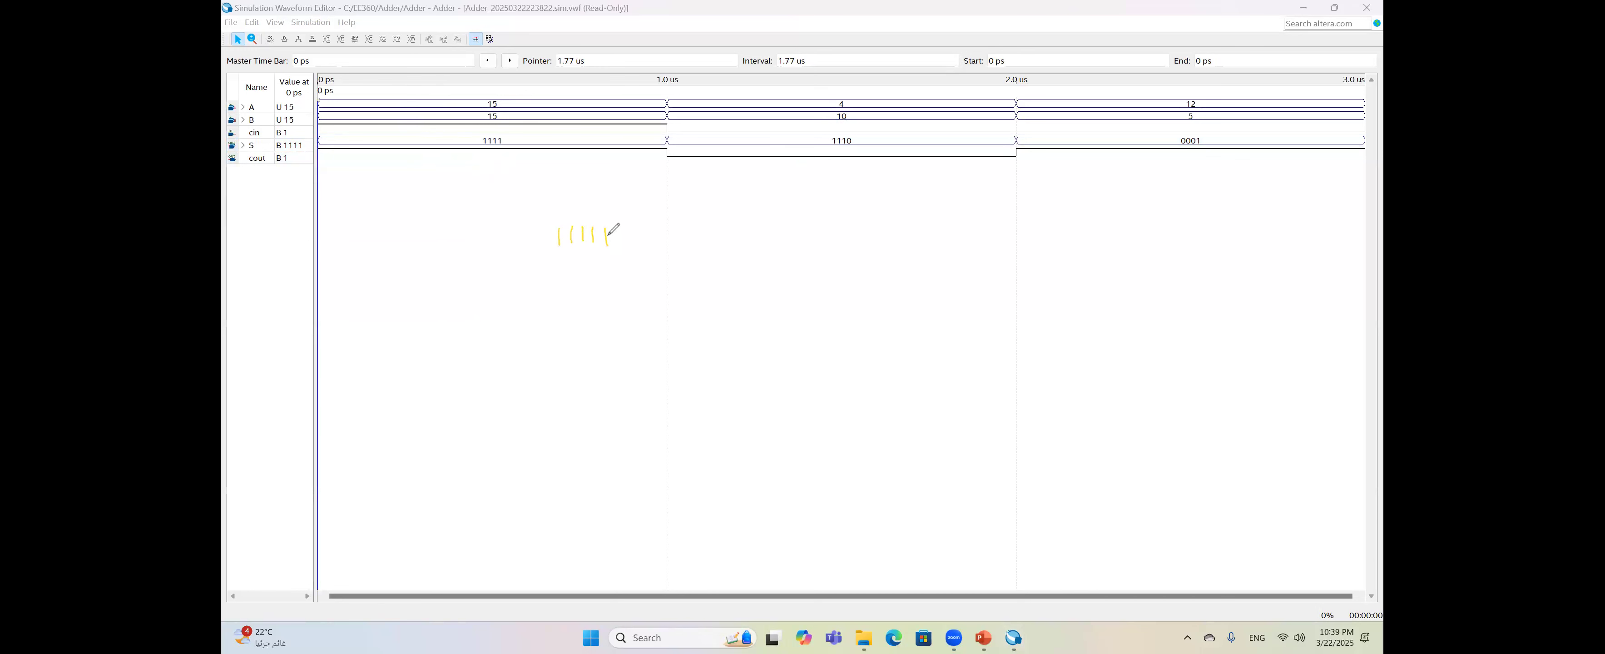
- Annotate the first sum as 11111 = 31 and mark the second sum 1110 as 01110
left_click_drag(617, 222, 578, 267)
left_click_drag(576, 198, 596, 209)
mouse_move(506, 106)
left_mouse_down()
mouse_move(501, 133)
mouse_move(485, 112)
mouse_move(523, 124)
left_mouse_up()
left_click_drag(858, 133, 839, 143)
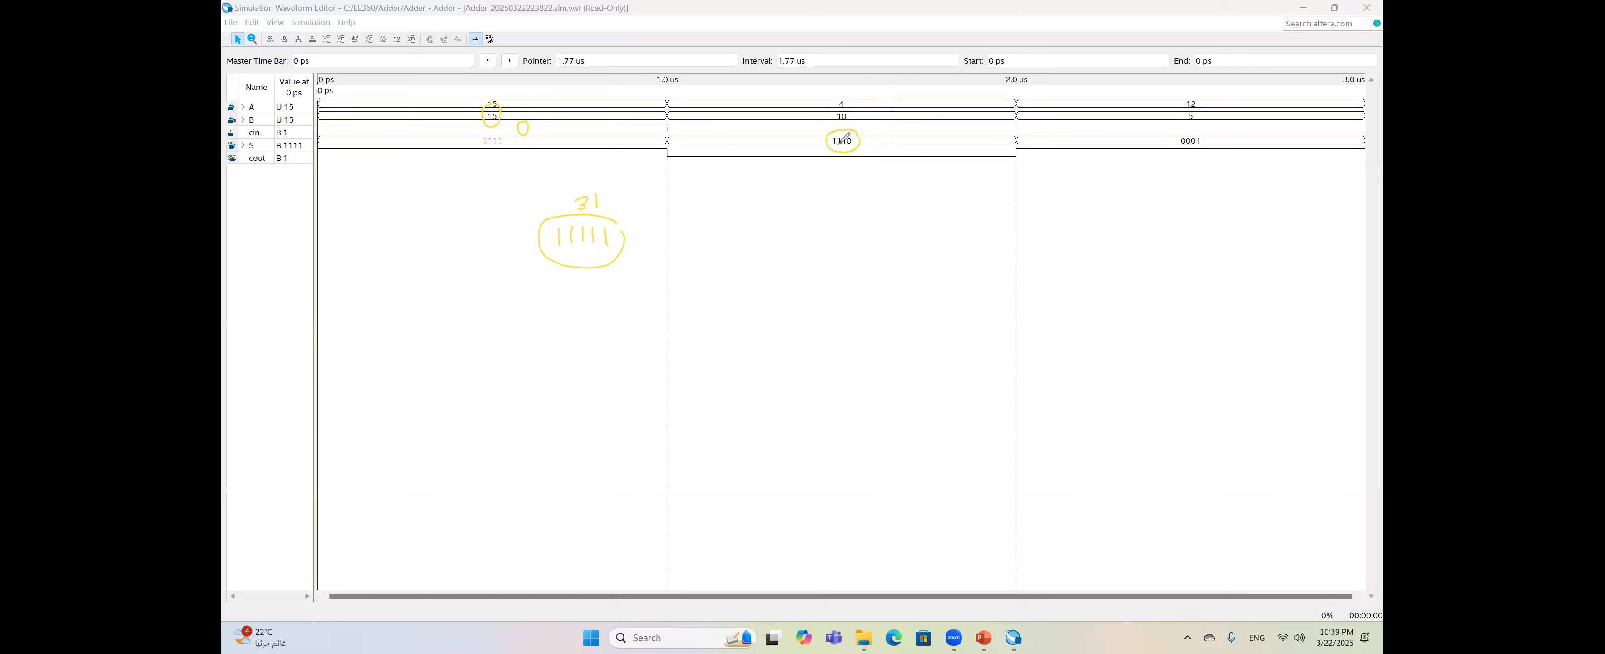
left_click_drag(852, 191, 868, 202)
left_click_drag(885, 194, 829, 196)
left_click_drag(863, 156, 877, 151)
- Circle A=12 and B=5 and write the third sum 0001 with a leading carry 1
mouse_move(1199, 96)
left_mouse_down()
mouse_move(1200, 133)
mouse_move(1198, 111)
left_mouse_up()
left_click_drag(1197, 197, 1158, 203)
left_click_drag(1158, 146, 1158, 157)
mouse_move(1136, 198)
left_mouse_down()
mouse_move(1133, 215)
mouse_move(1145, 201)
left_mouse_up()
left_click(1203, 221)
left_click(1182, 221)
left_click(1169, 219)
- Mark the carry bits above the third sum and note the result as C plus S
left_click_drag(1198, 185, 1199, 193)
left_click(1182, 189)
left_click(1168, 192)
left_click(1155, 189)
mouse_move(1129, 178)
left_mouse_down()
mouse_move(1191, 184)
mouse_move(1144, 167)
left_mouse_up()
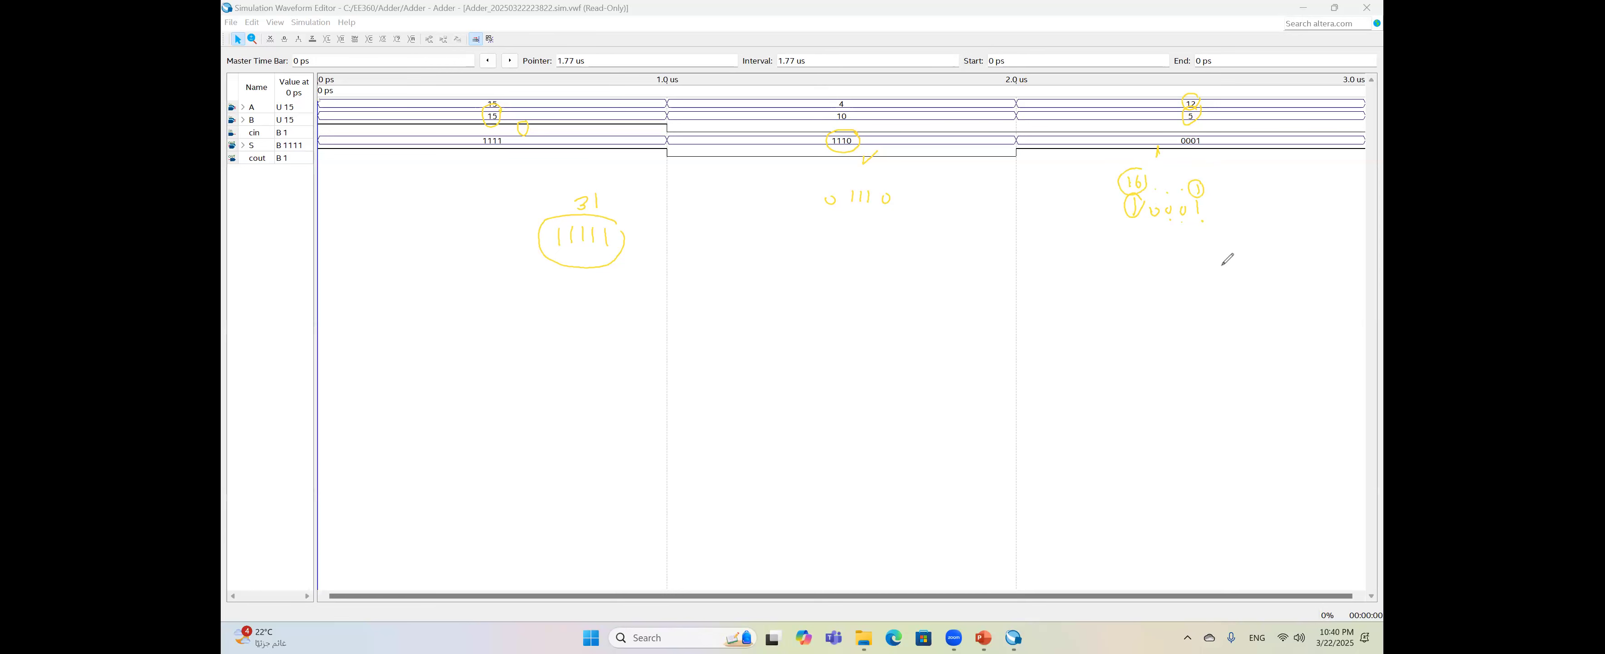
left_click_drag(1209, 126, 1203, 133)
mouse_move(1247, 252)
left_mouse_down()
mouse_move(1203, 268)
mouse_move(1223, 270)
left_mouse_up()
left_click(1208, 269)
left_click_drag(1218, 265, 1228, 262)
- Close the waveform editor, open fourbitadder.v and clear the on-screen annotations
left_click(1368, 7)
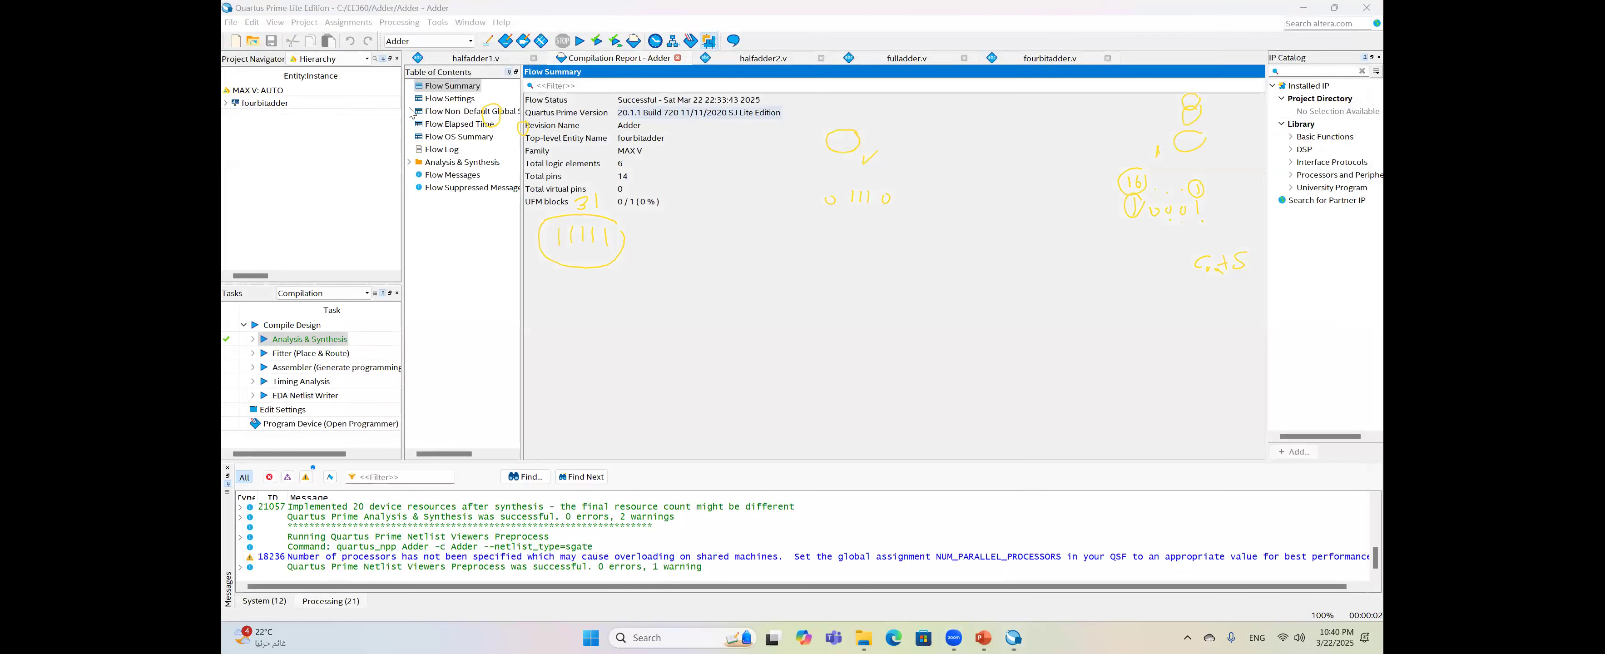
double_click(331, 104)
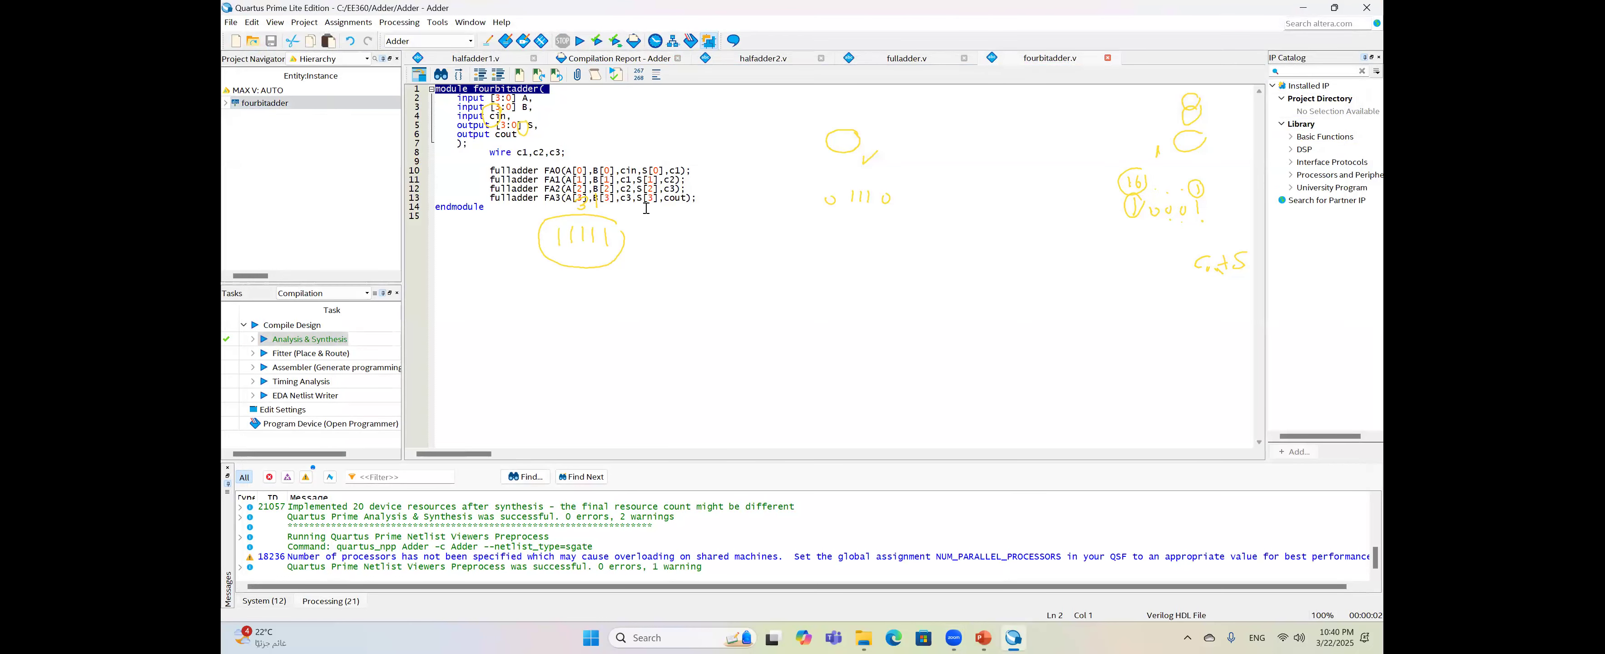
left_click(964, 66)
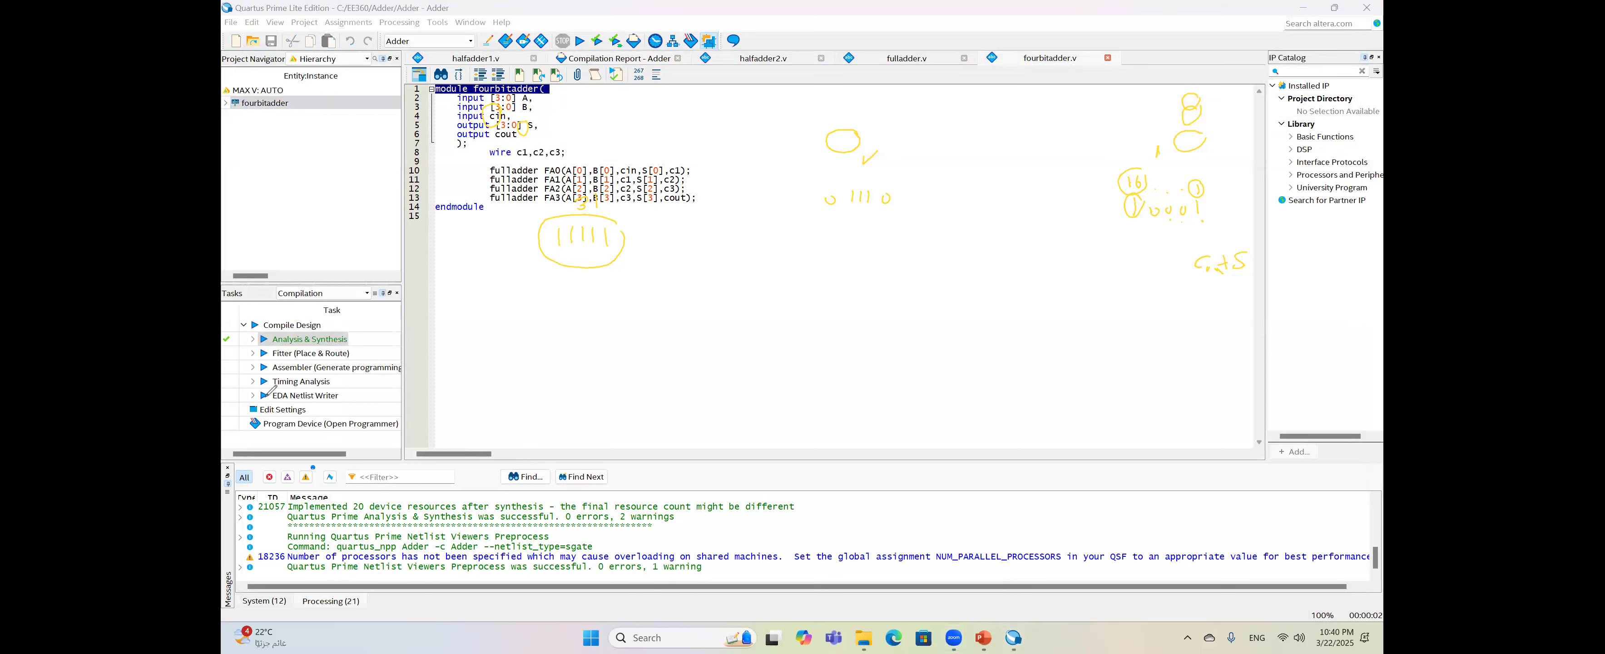
left_click(266, 397)
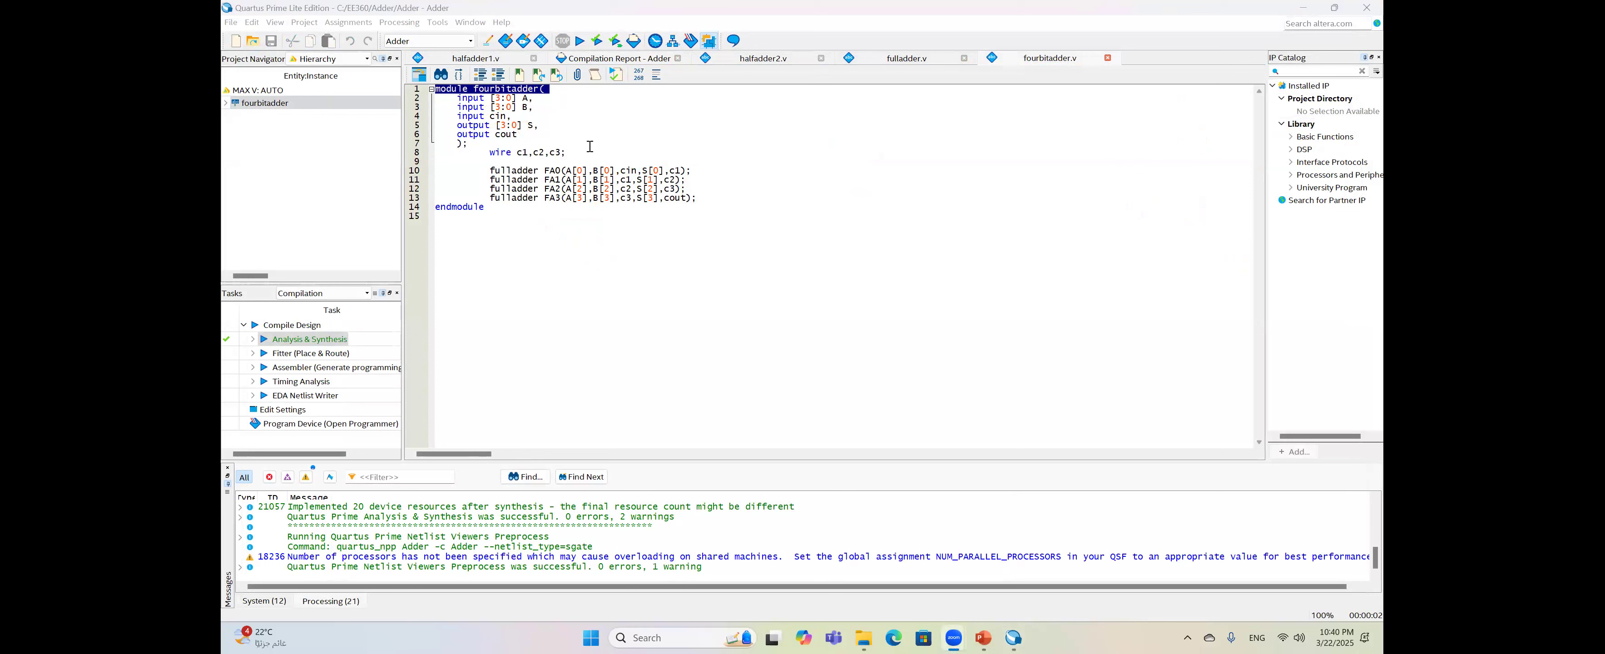
- Remove the cout output, widen S to [4:0], route FA3's carry into S[4], then save and synthesize
left_click(538, 133)
key("BackSpace")
key("BackSpace")
key("BackSpace")
key("BackSpace")
key("BackSpace")
key("BackSpace")
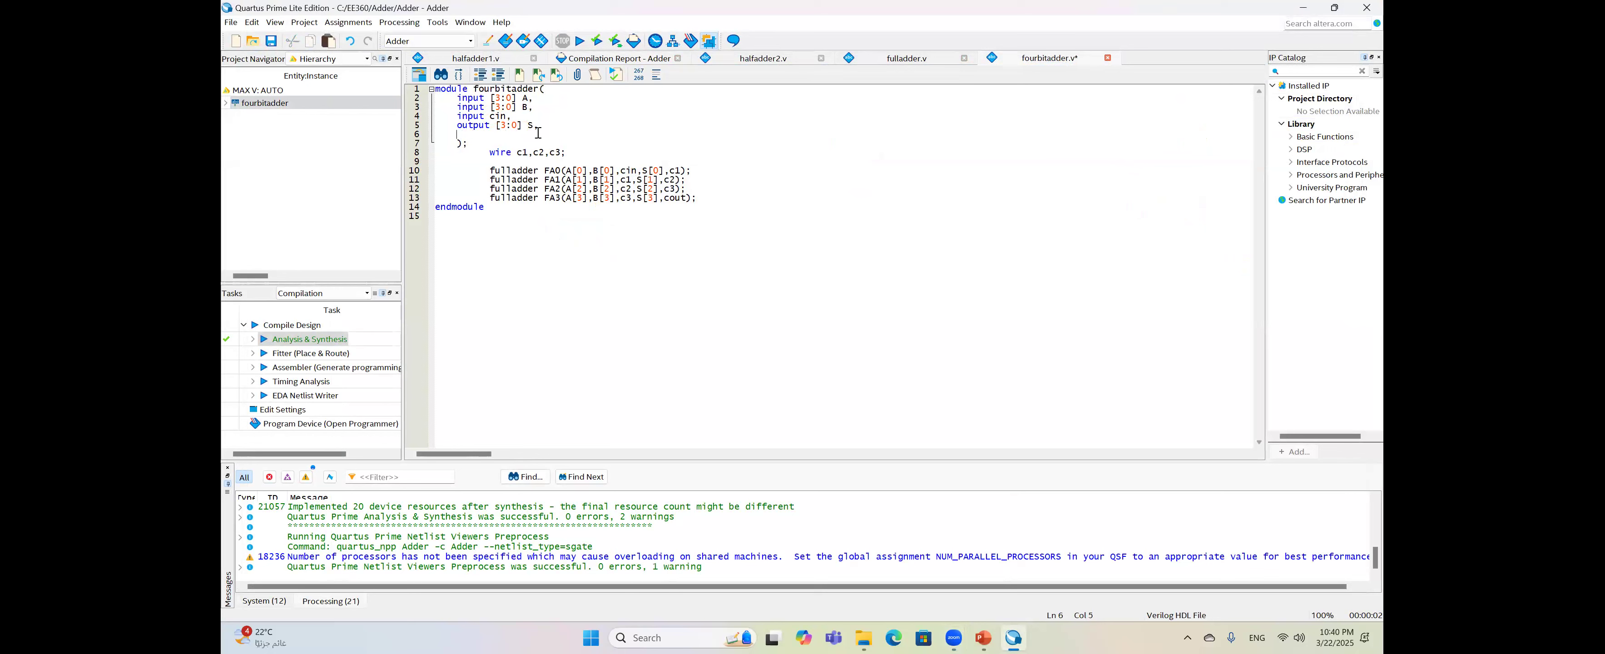
key("BackSpace")
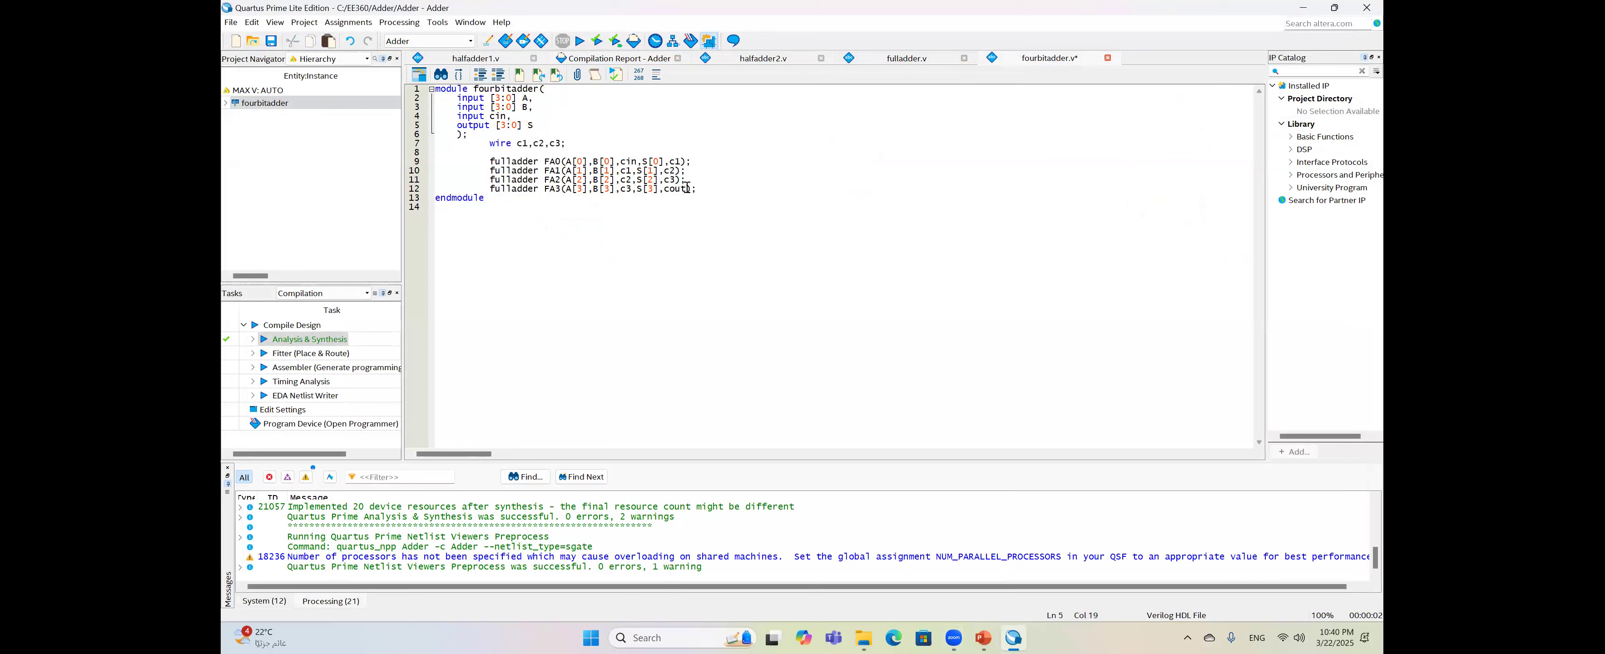
left_click(507, 127)
key("BackSpace")
type("4")
left_click_drag(664, 189, 683, 193)
type("S[4")
left_click(271, 44)
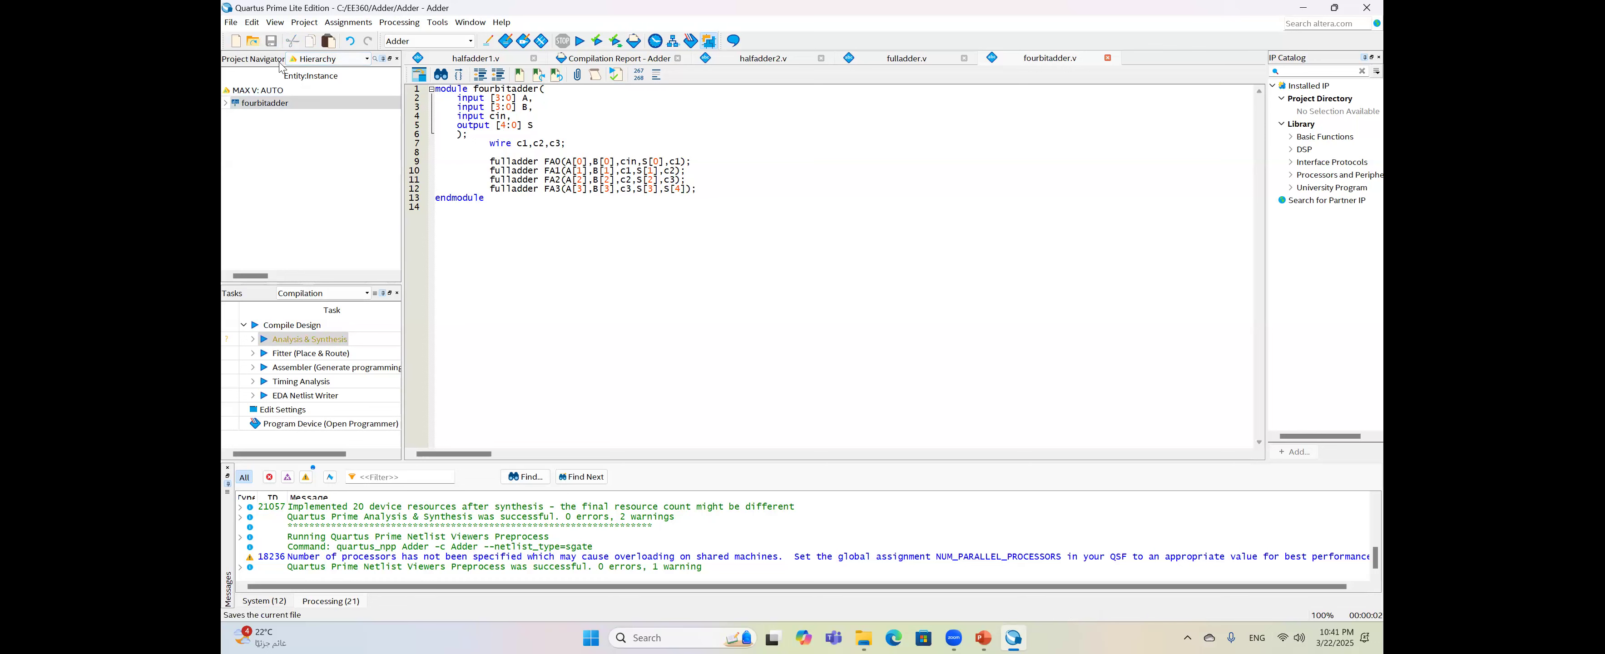
double_click(309, 339)
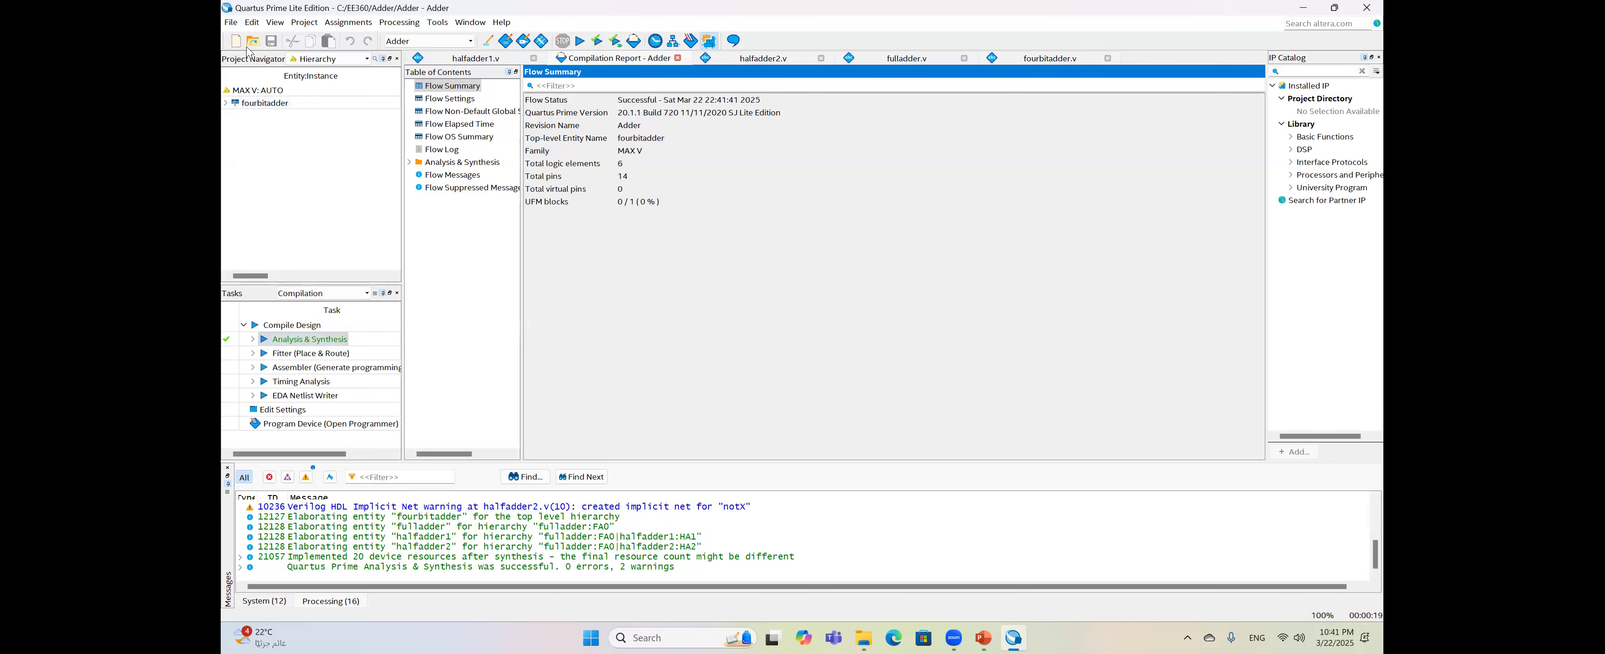
- Create a new University Program VWF waveform file
left_click(230, 22)
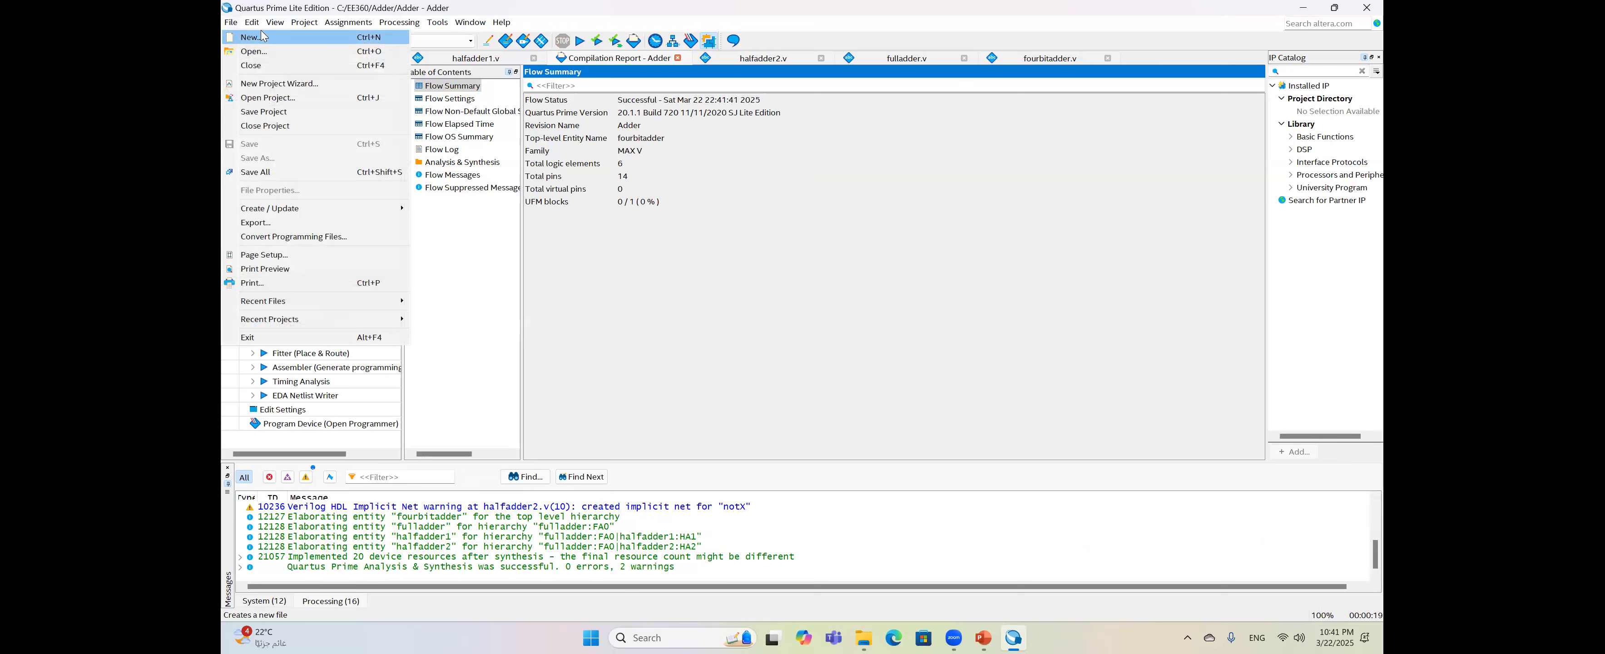
left_click(246, 36)
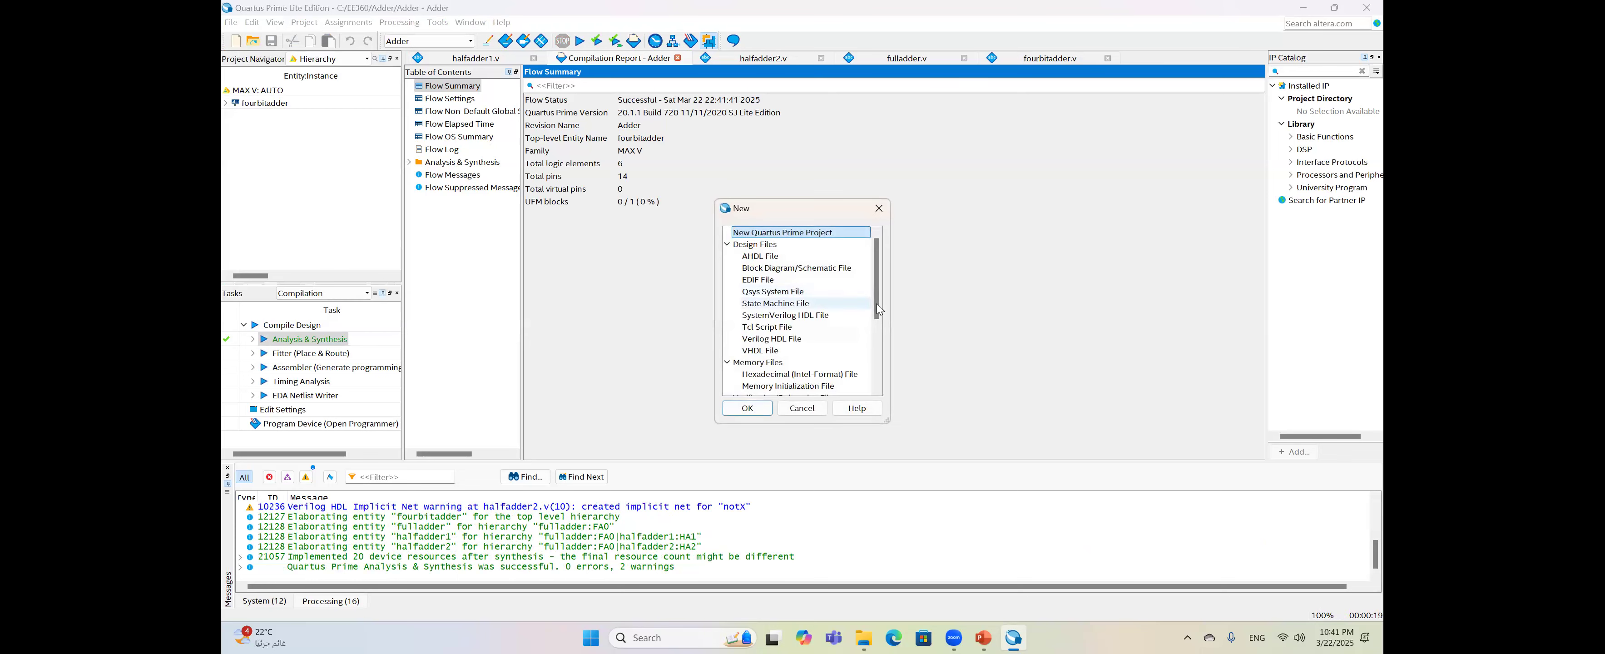
scroll(870, 363, "down", 4)
double_click(787, 315)
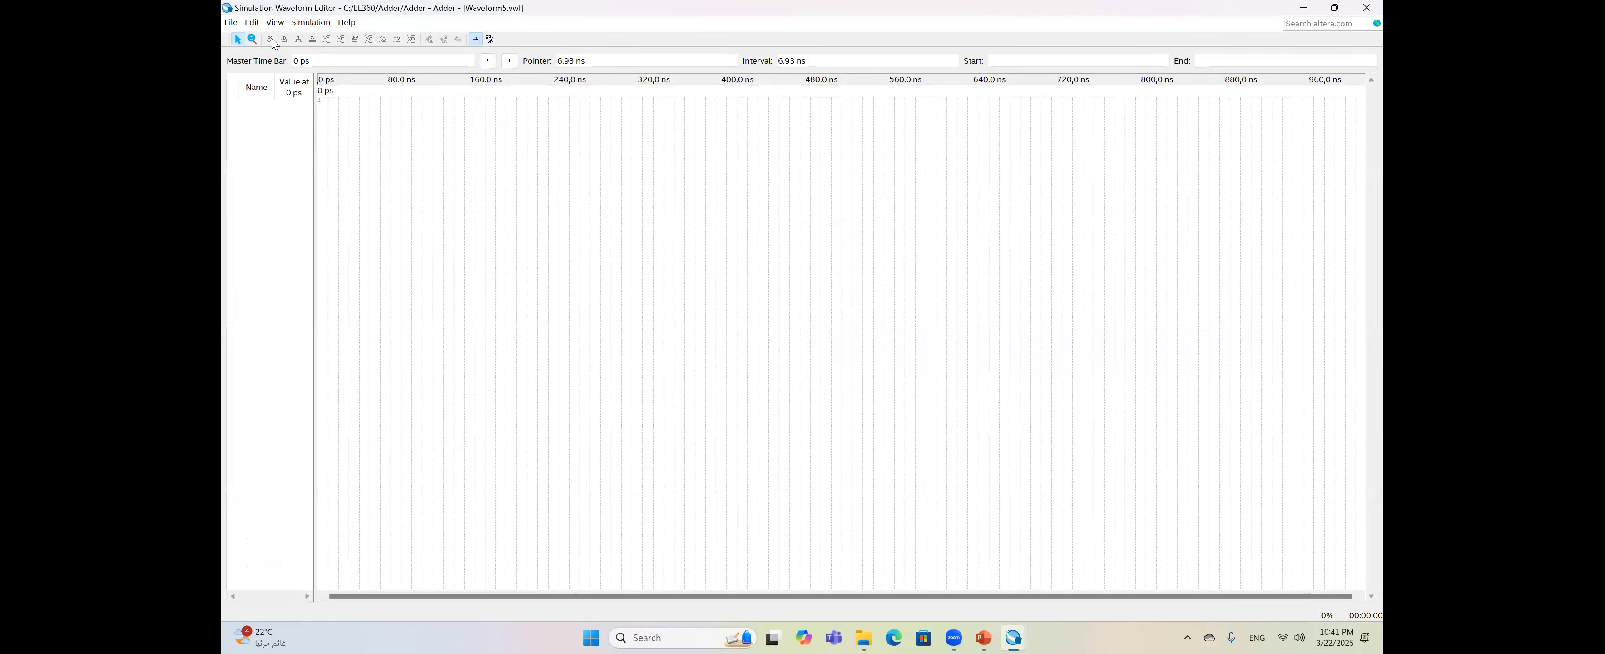
- Set the waveform end time to 2 us and verify it
left_click(254, 25)
mouse_move(276, 59)
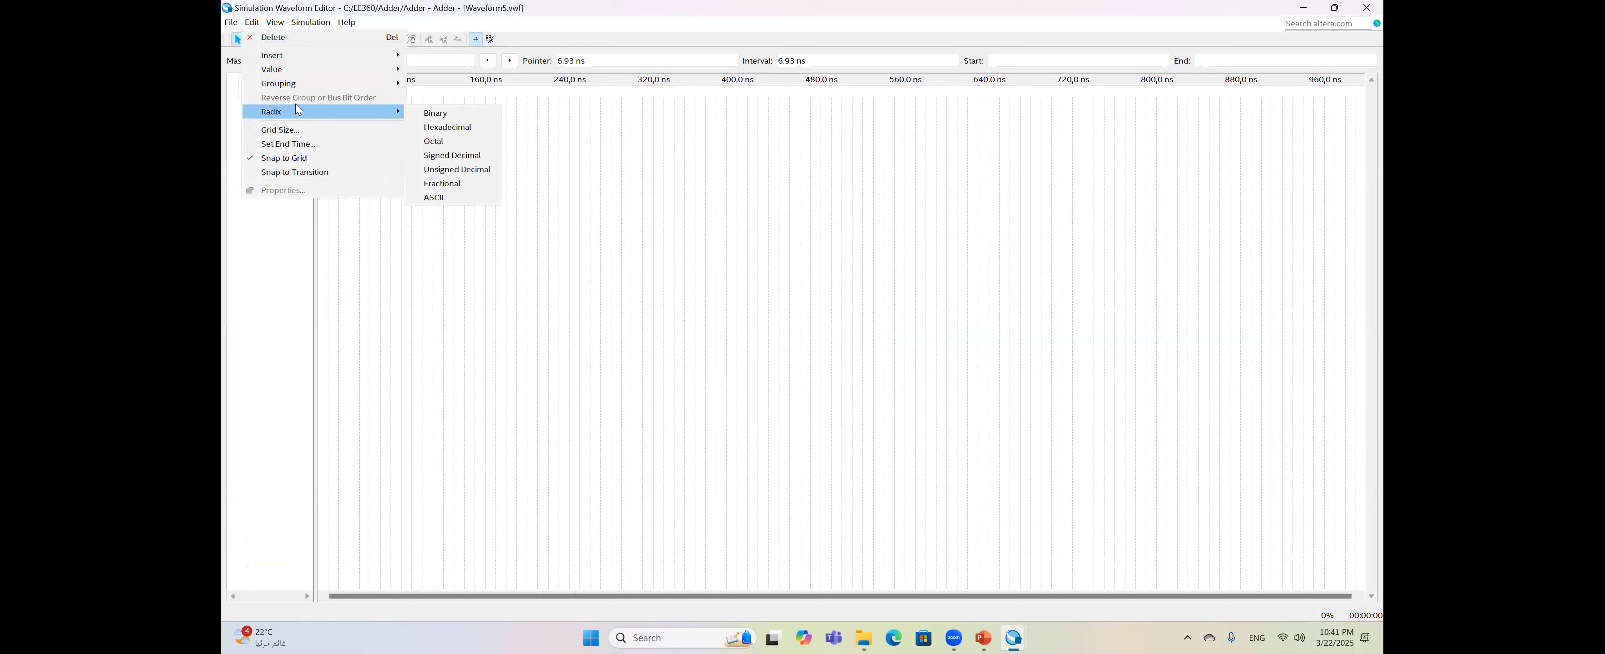
left_click(312, 145)
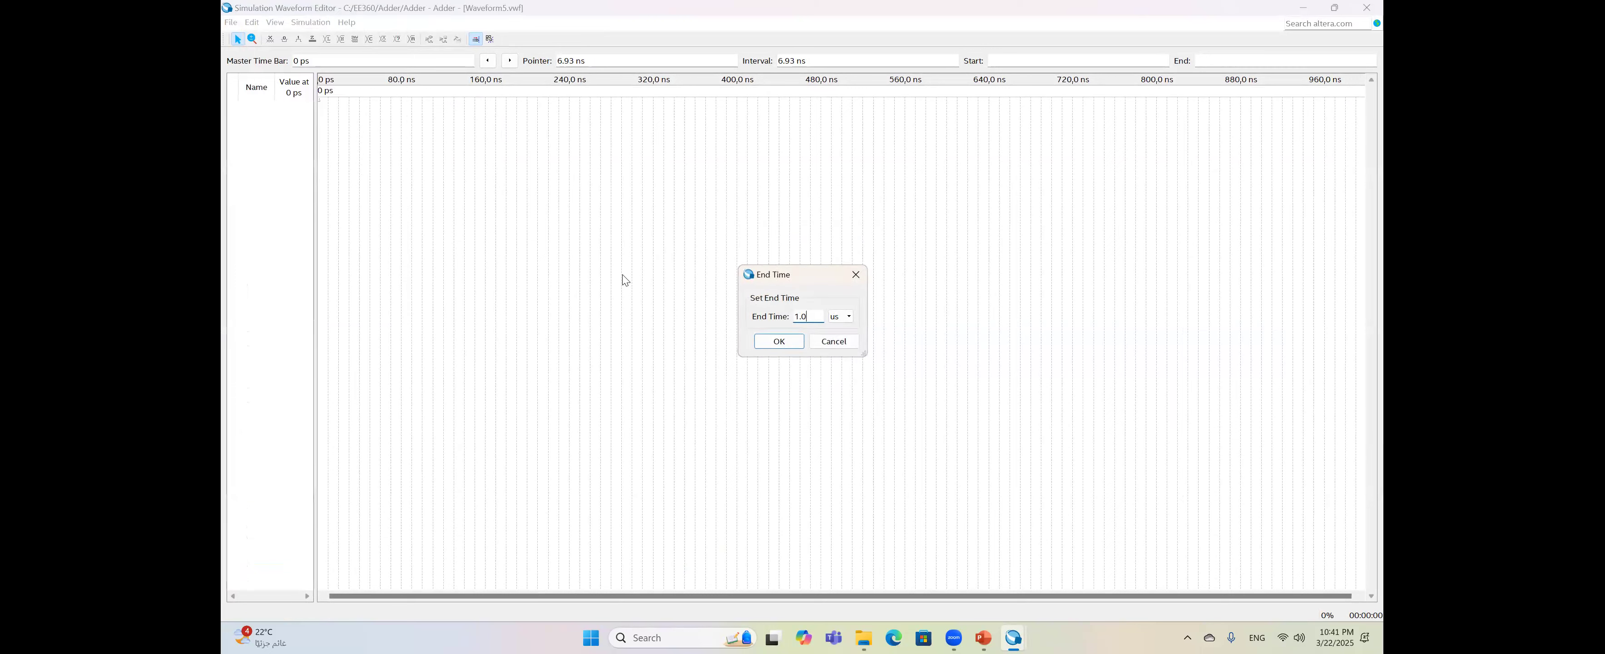
type("2")
key("Return")
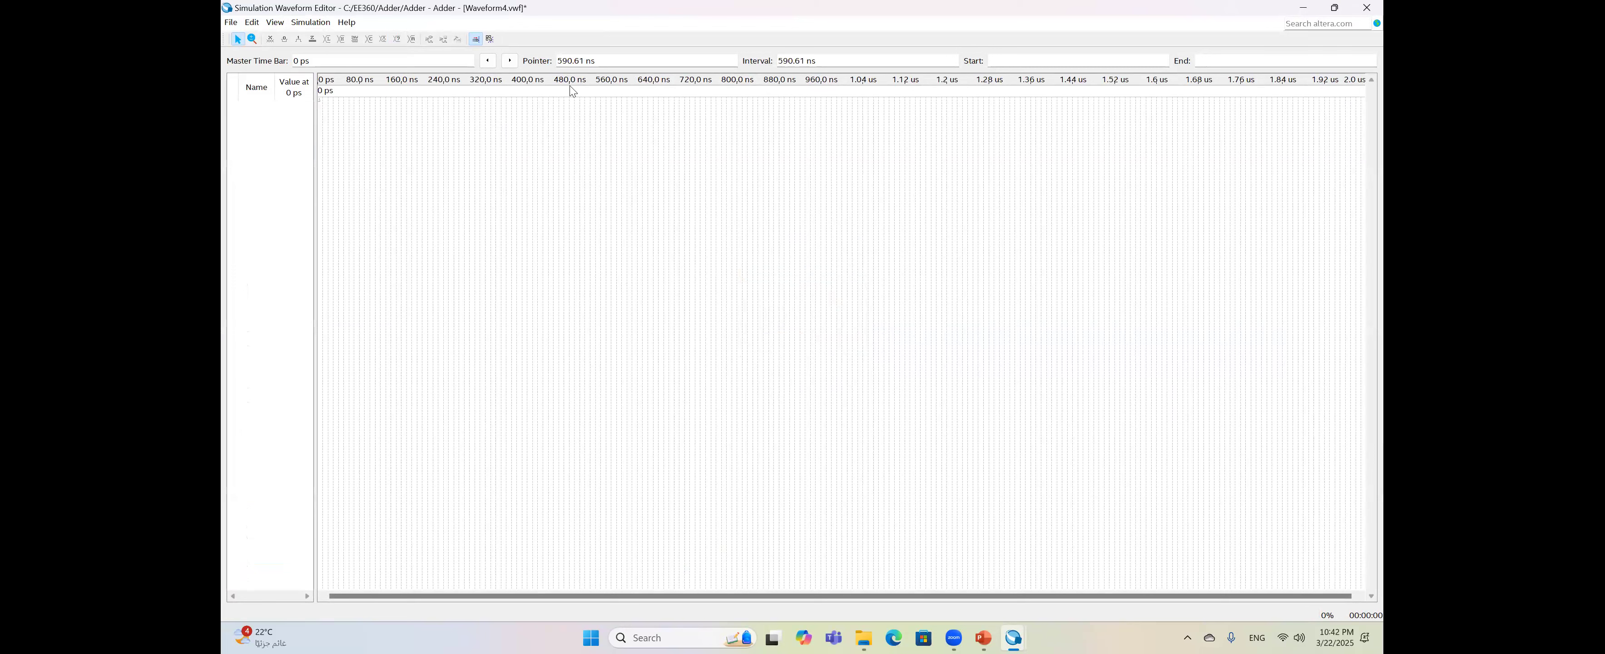
left_click(259, 25)
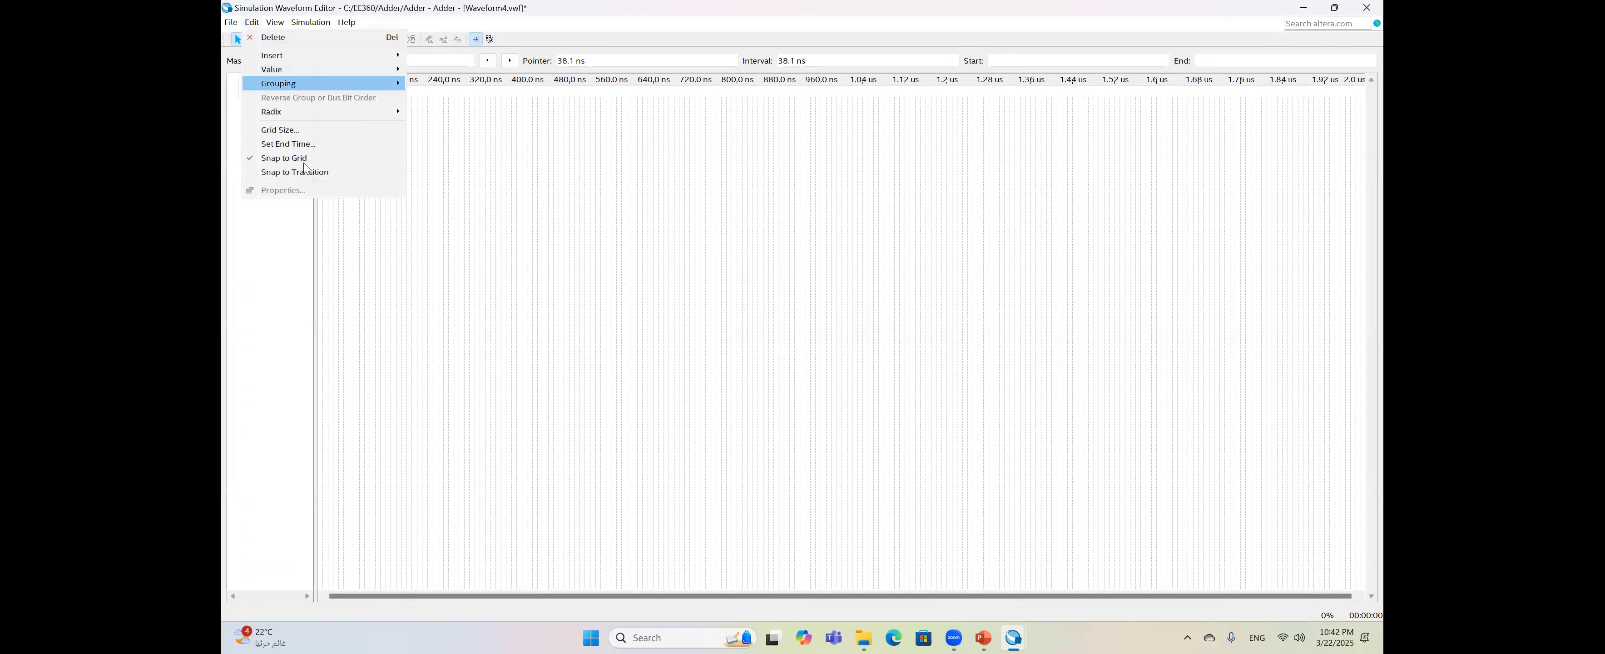
left_click(331, 144)
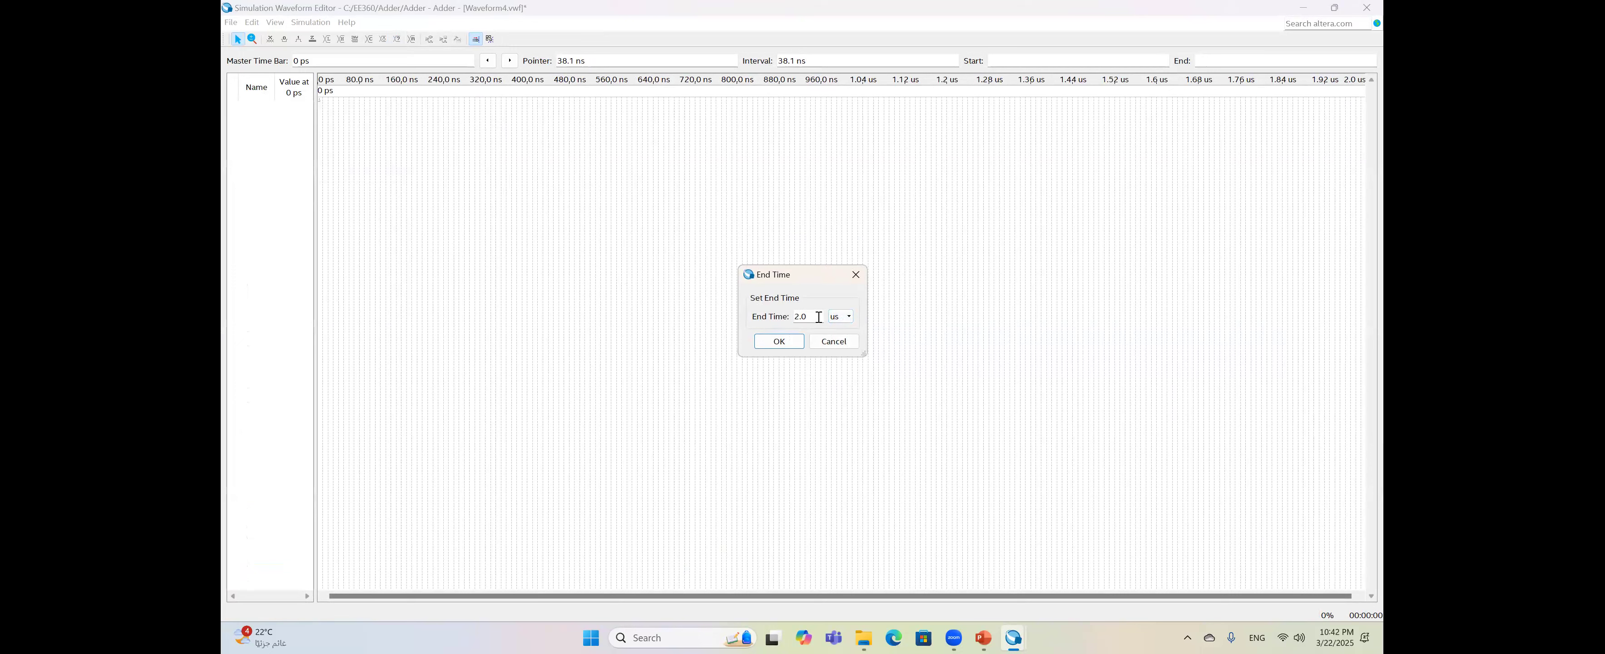
left_click(835, 343)
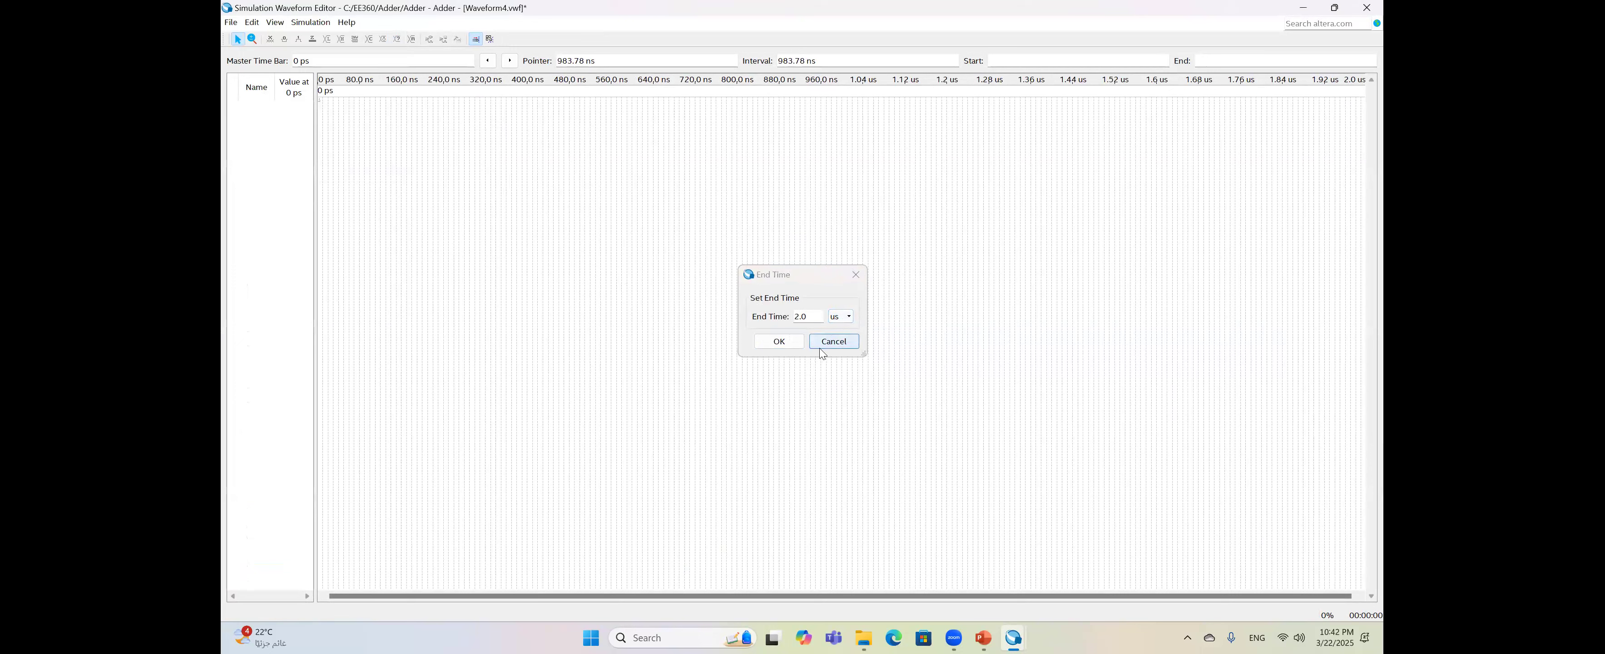
- Set the grid size to 1 us
left_click(252, 23)
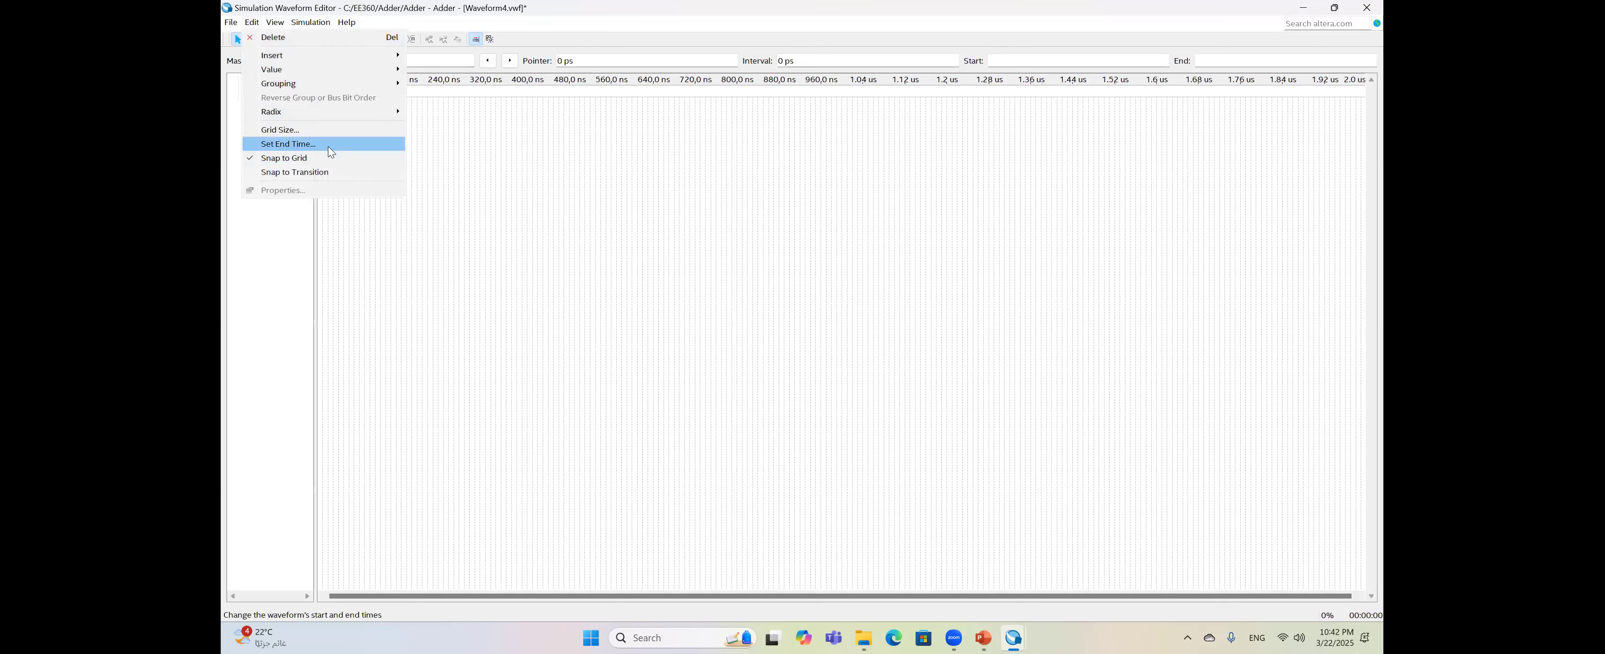
left_click(326, 133)
left_click(836, 317)
left_click(833, 330)
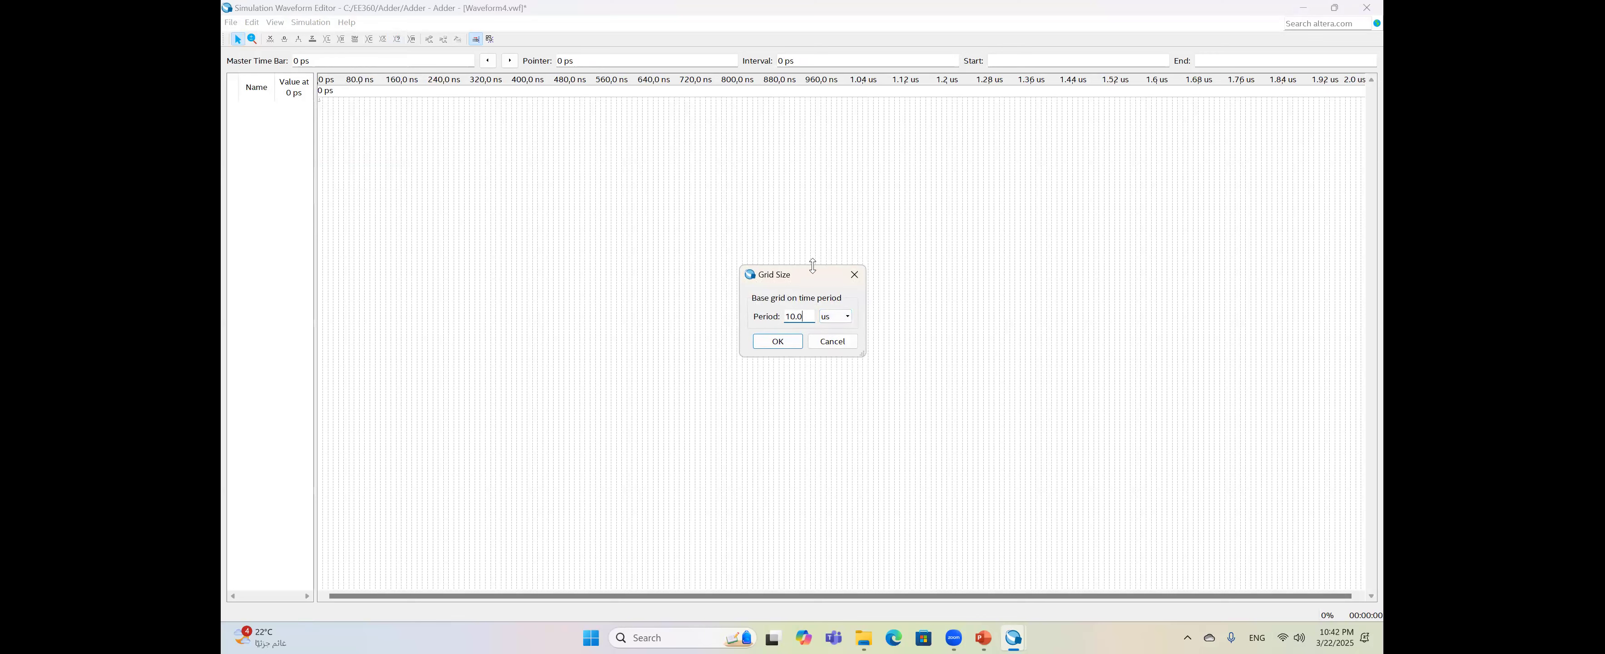
key("Return")
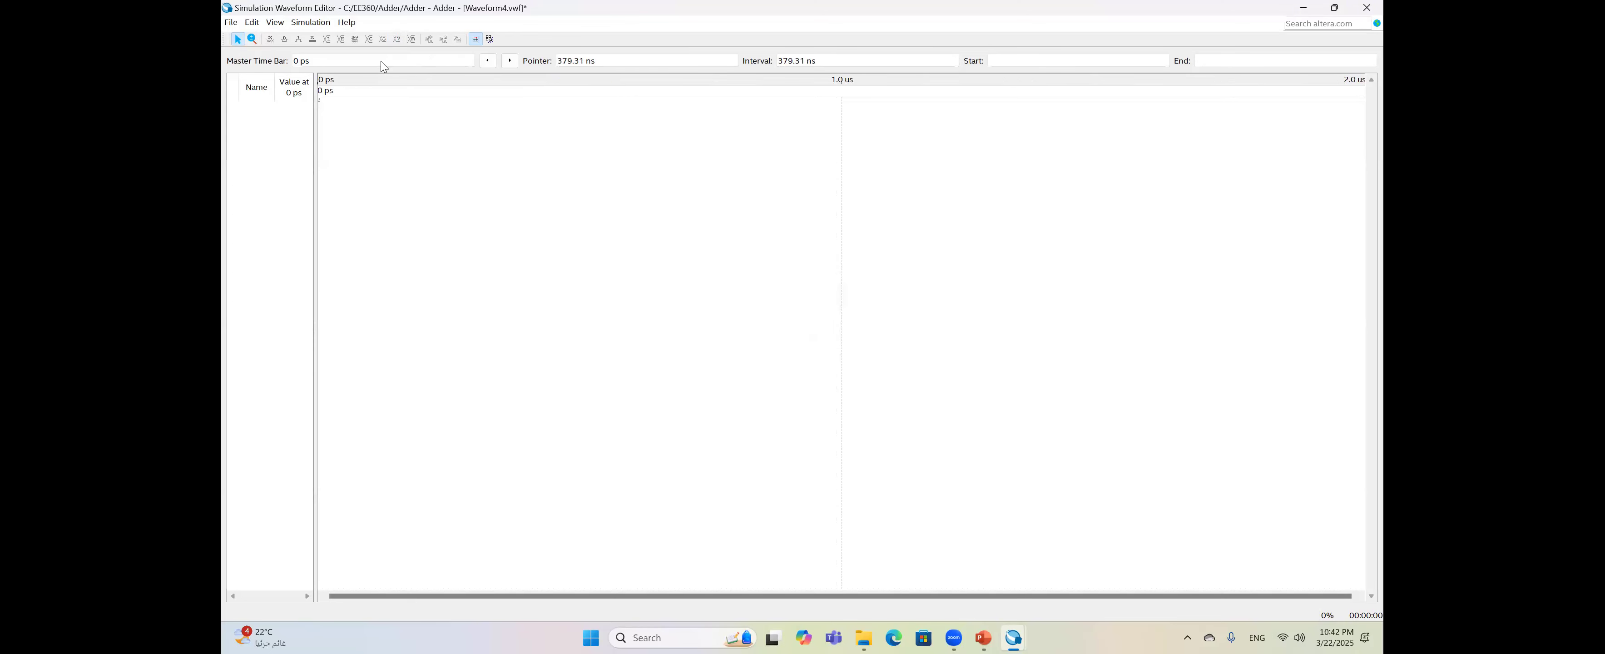
- Bring up the Node Finder from Insert Node or Bus and list all pins
left_click(251, 22)
mouse_move(292, 60)
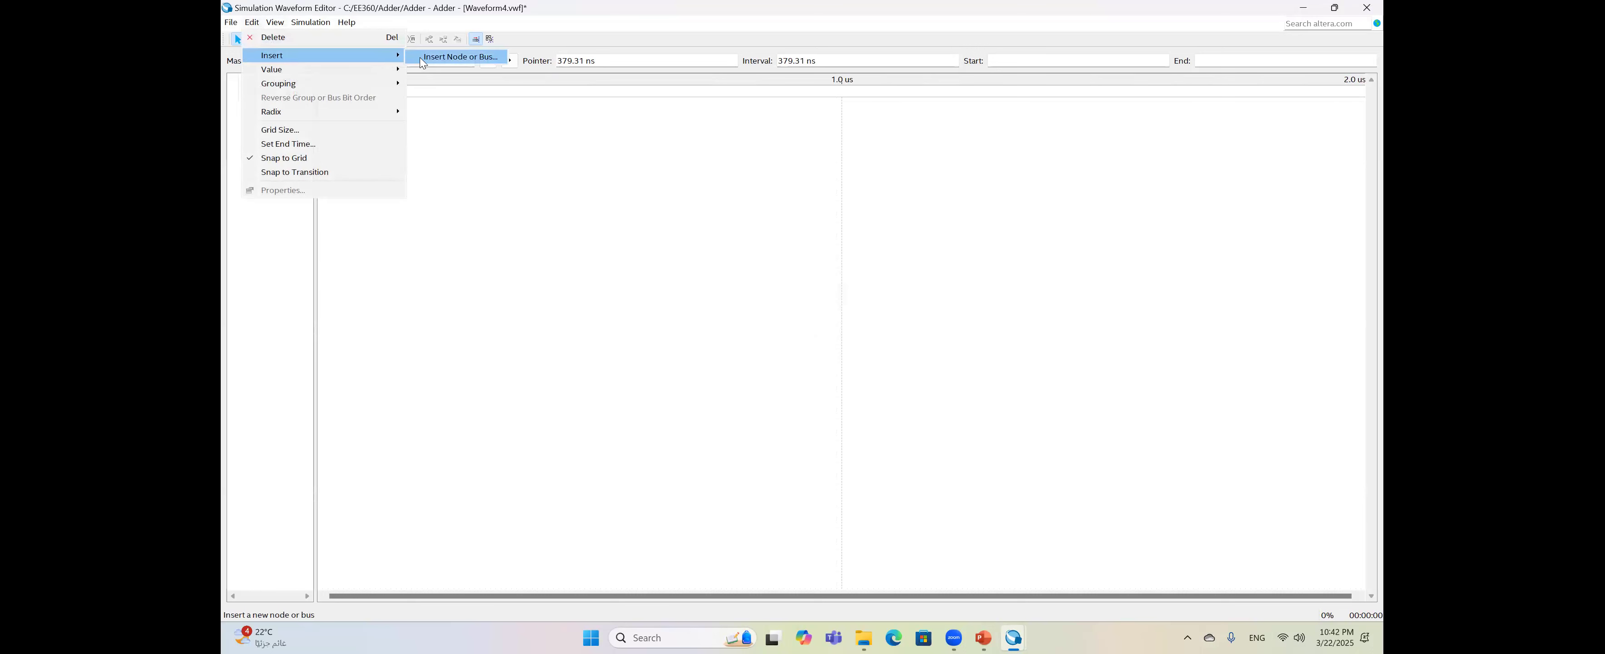
left_click(460, 57)
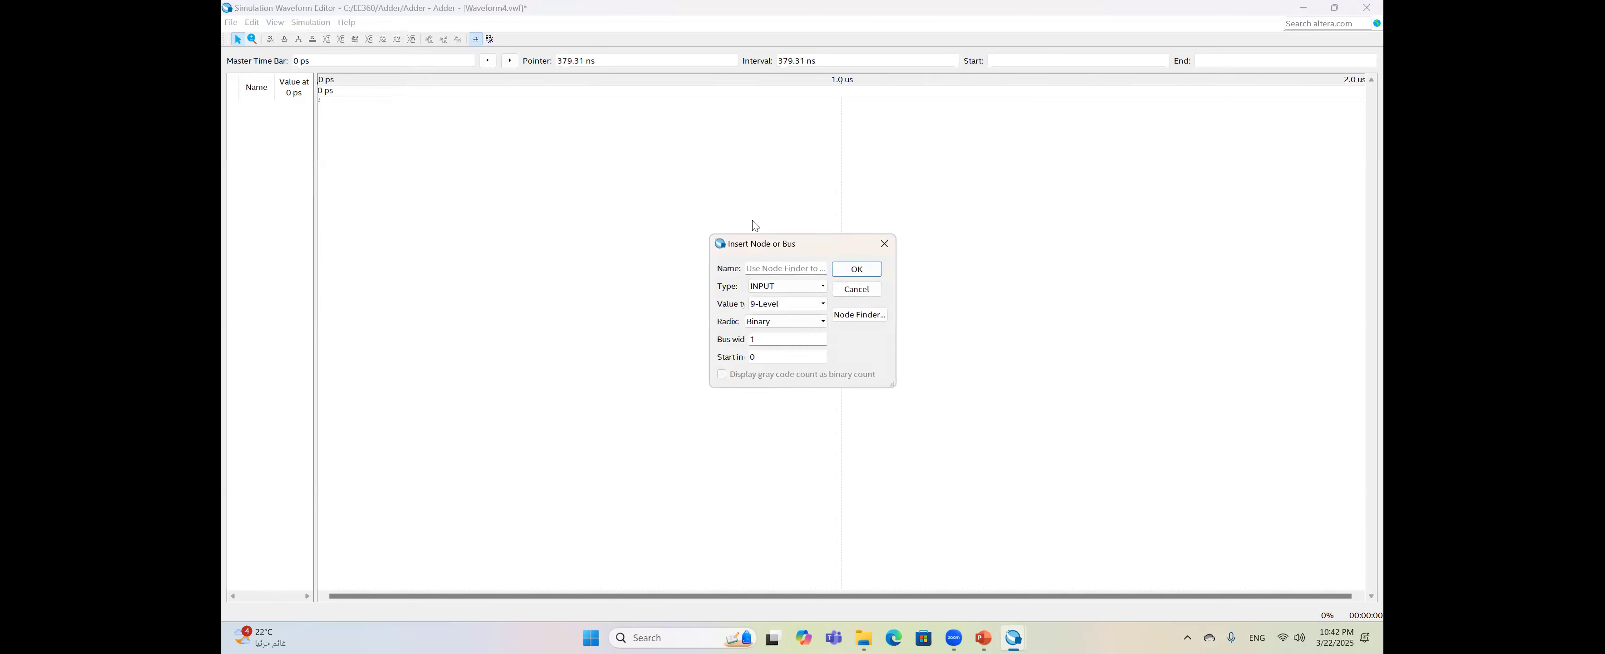
left_click(860, 315)
left_click(861, 280)
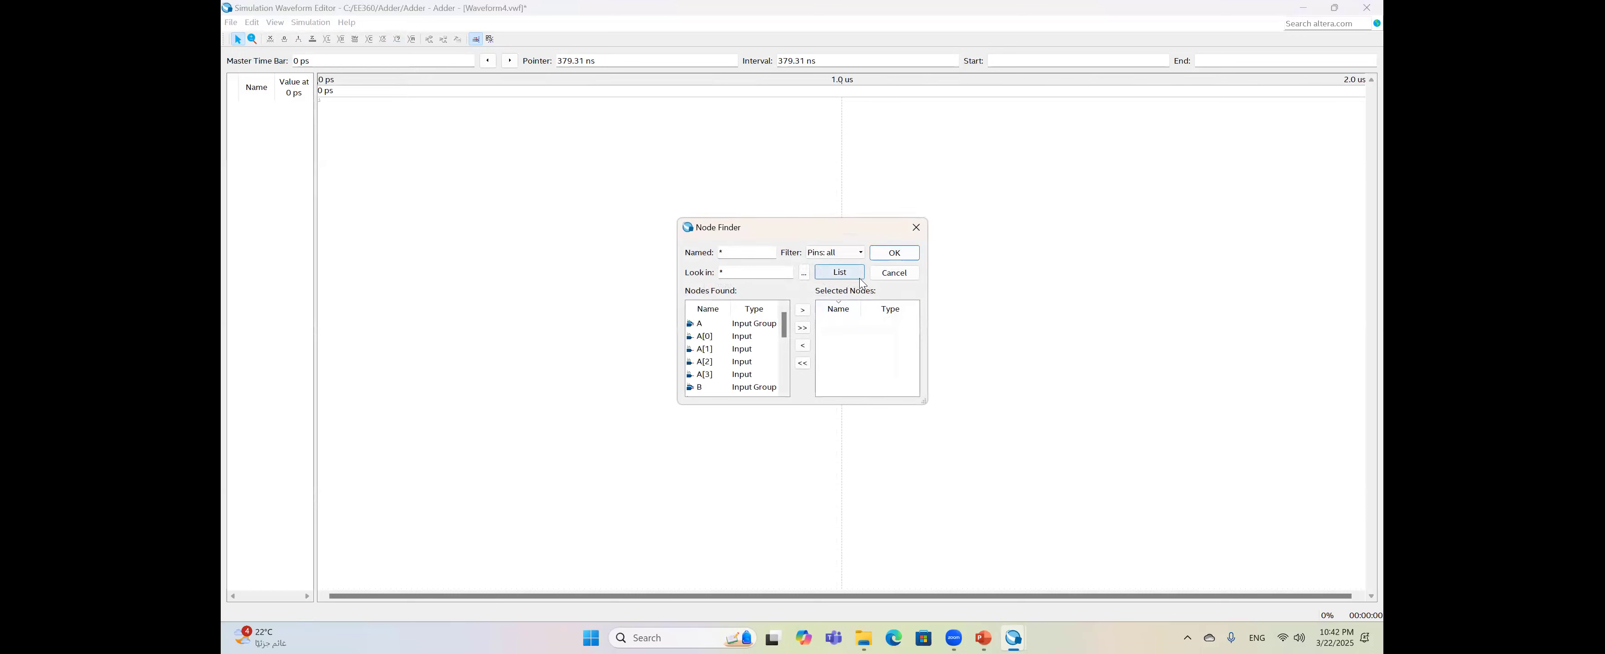
- Move the A and B input groups to Selected Nodes
left_click(776, 323)
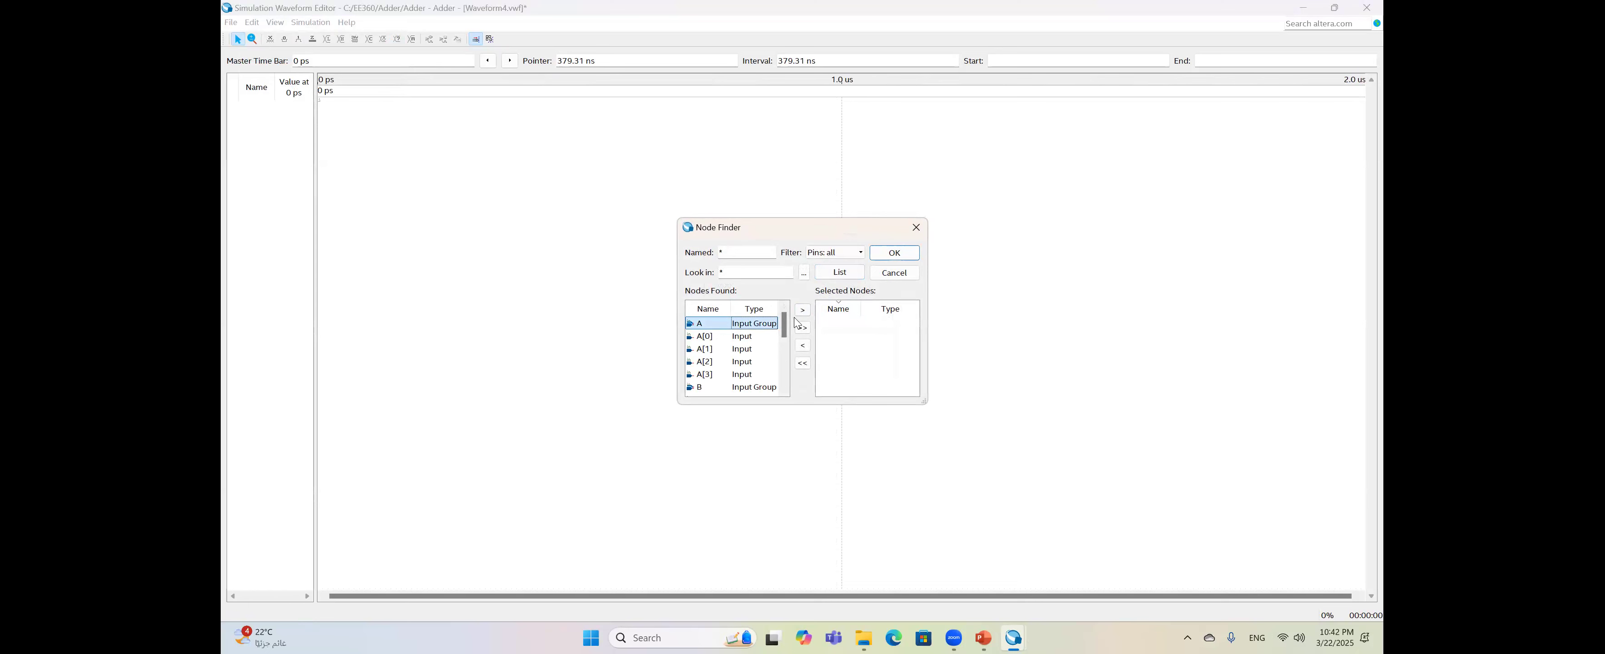
left_click(803, 310)
left_click(754, 387)
left_click(803, 311)
left_click(785, 391)
left_click(786, 391)
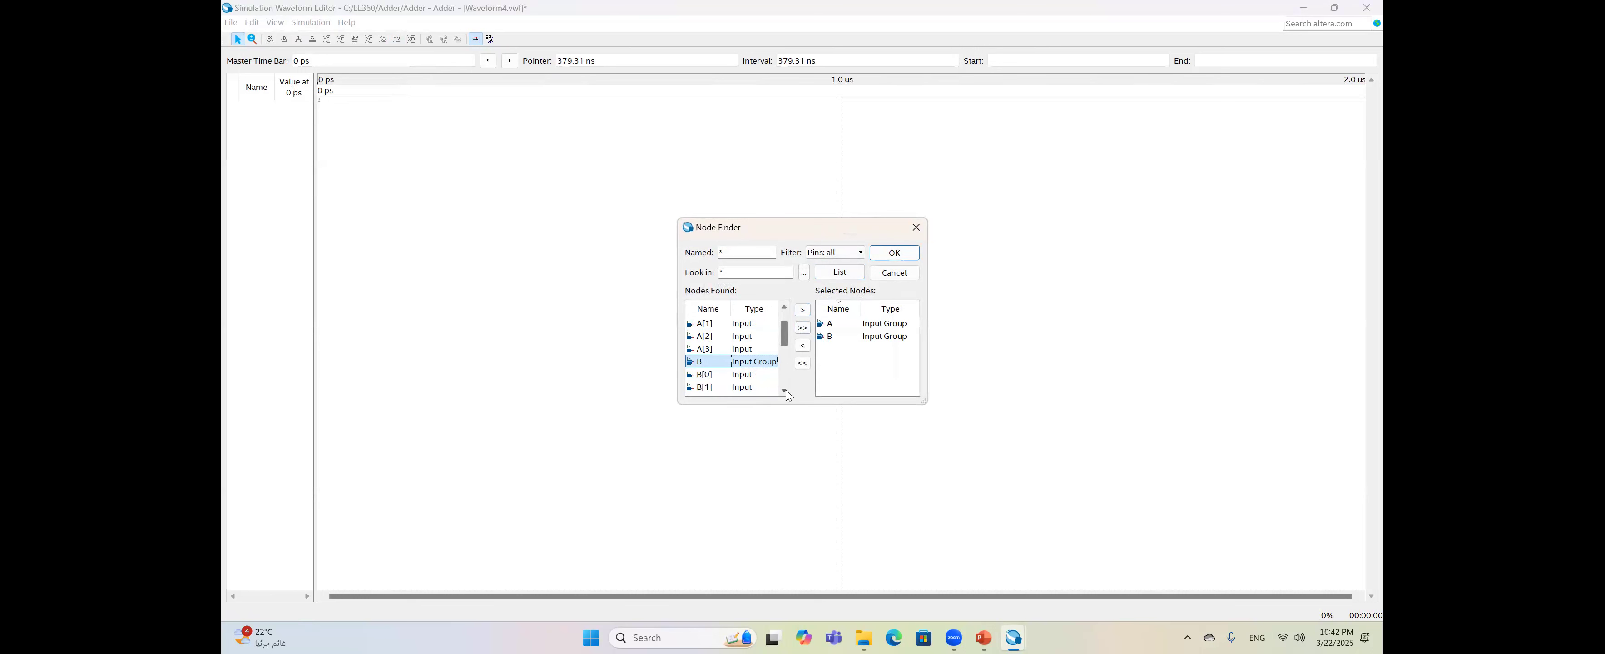
left_click(784, 390)
left_click(785, 391)
left_click(784, 391)
double_click(784, 390)
left_click(785, 390)
left_click(785, 390)
left_click(784, 391)
left_click(784, 390)
- Add cin and S, then insert all four signals into the waveform
left_click(759, 388)
left_click(803, 310)
left_click(785, 307)
left_click(784, 307)
left_click(704, 336)
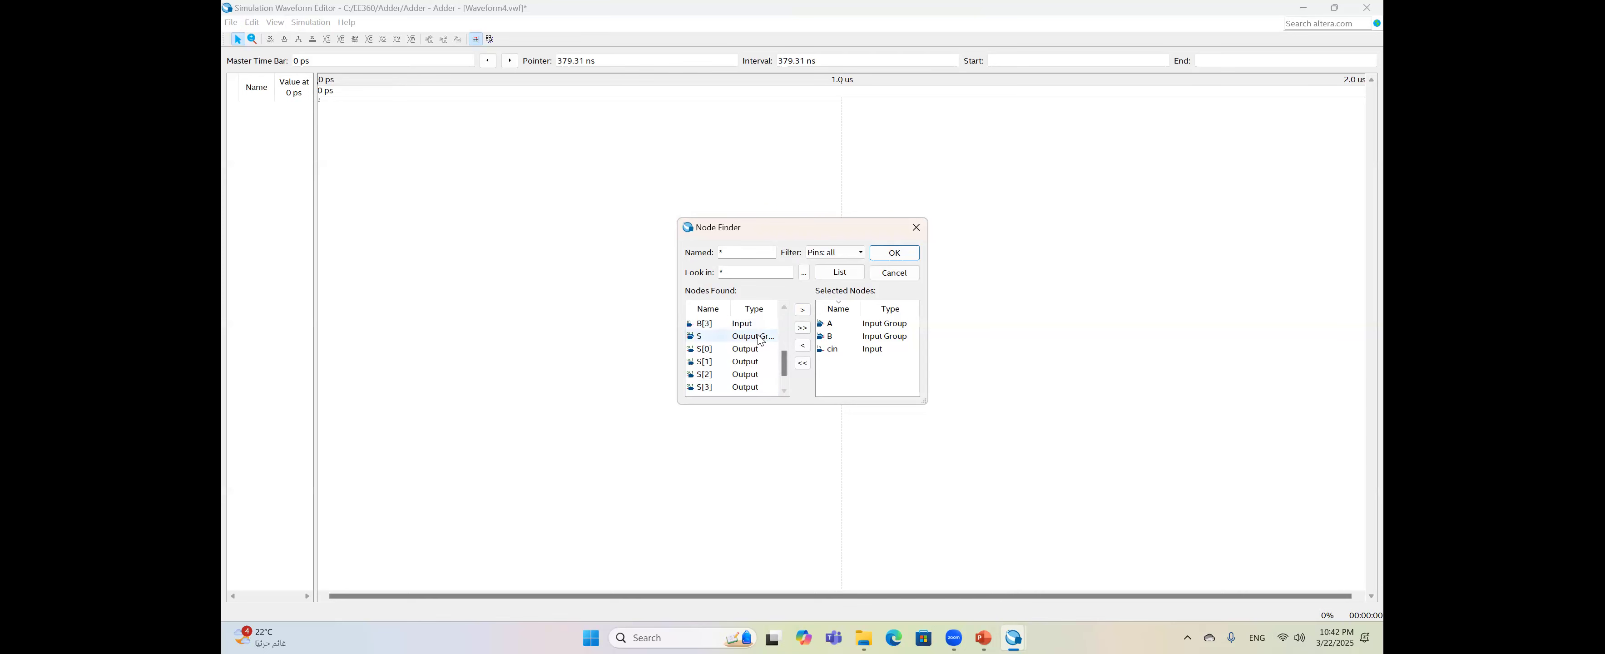
left_click(909, 254)
left_click(863, 271)
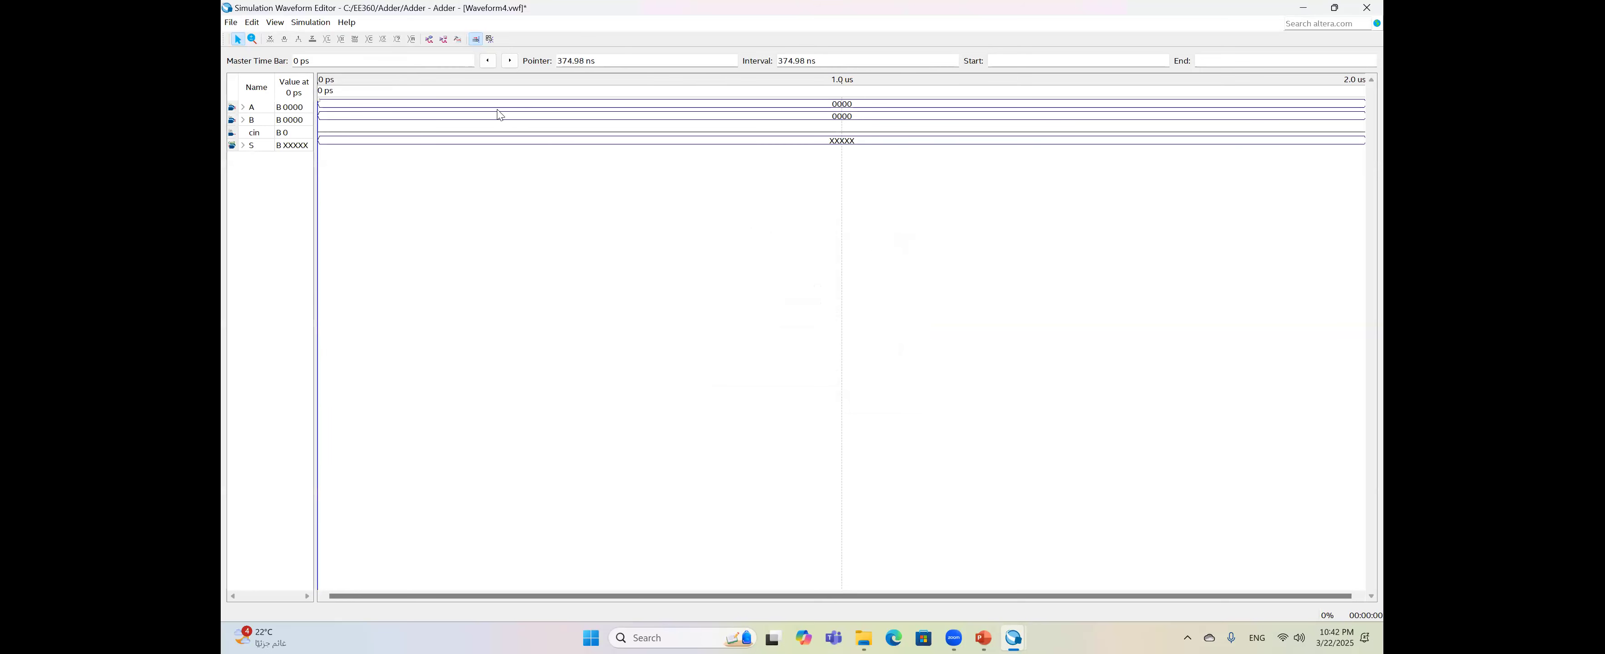
- Set A and B to 1111 (15) from 0 to 1.0 us
left_click_drag(472, 107, 564, 121)
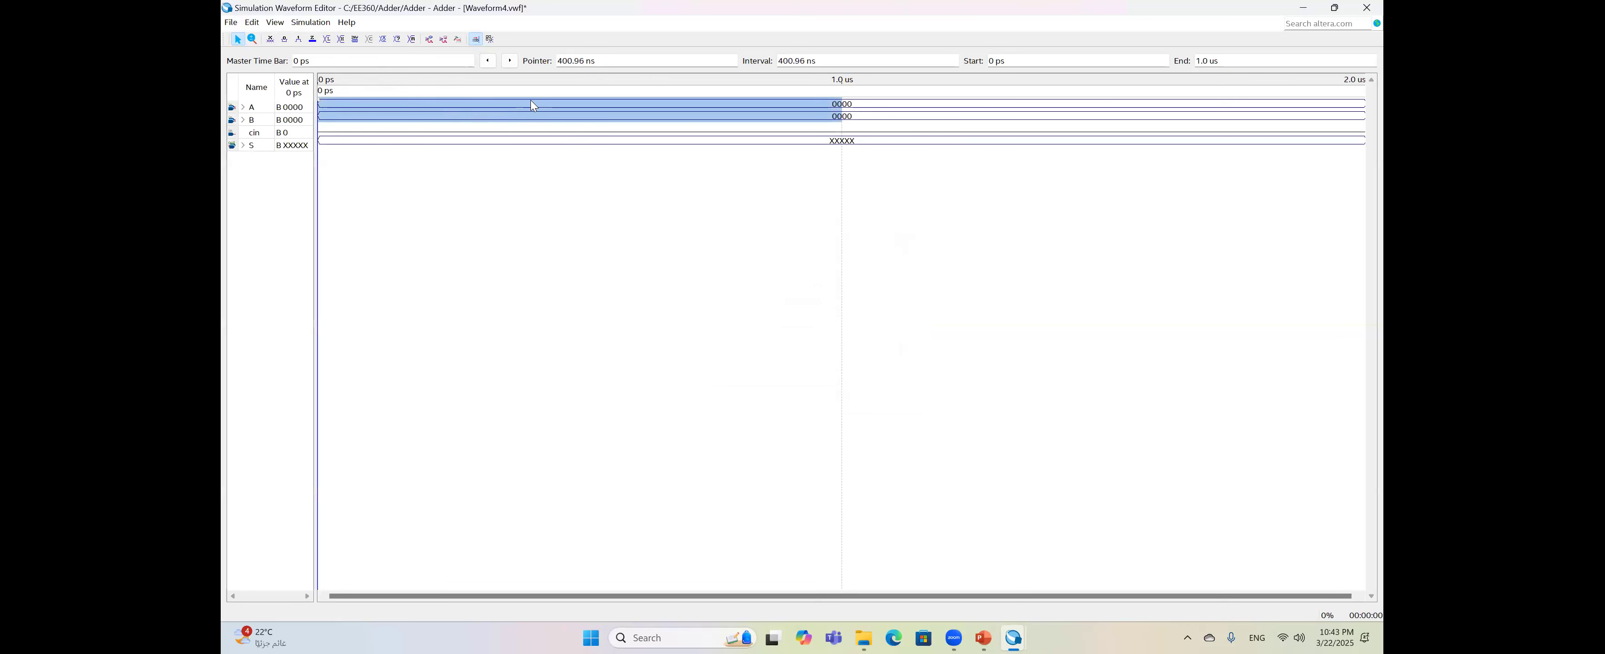
double_click(551, 116)
left_click(846, 325)
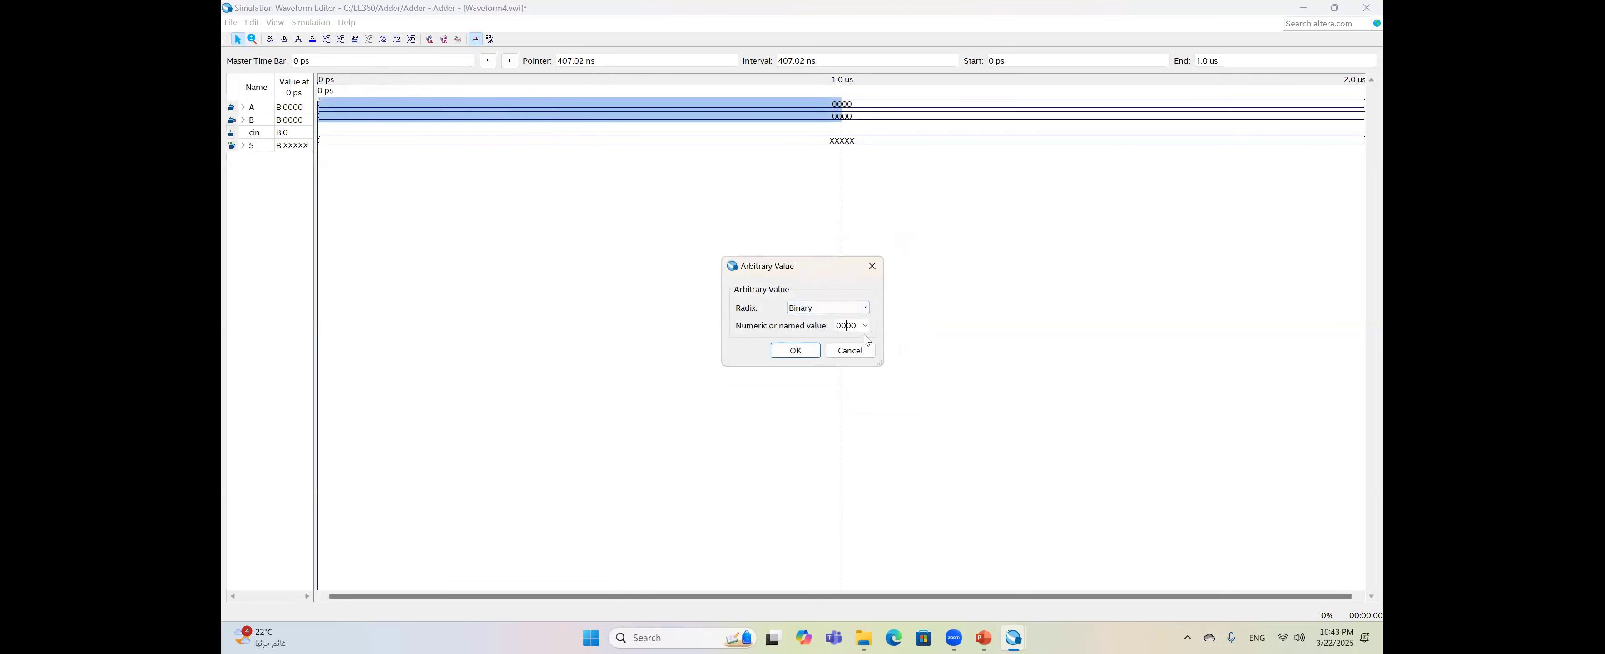
left_click(867, 326)
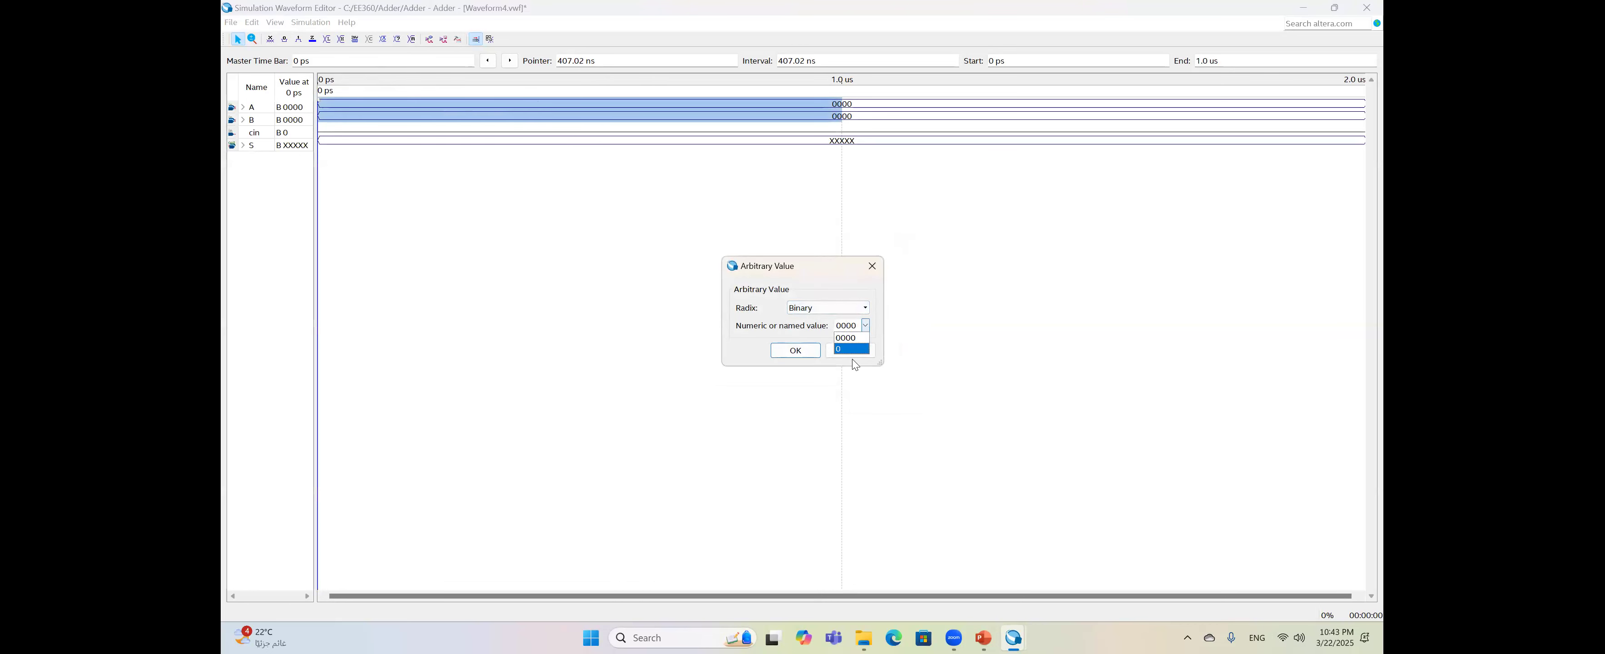
left_click(865, 307)
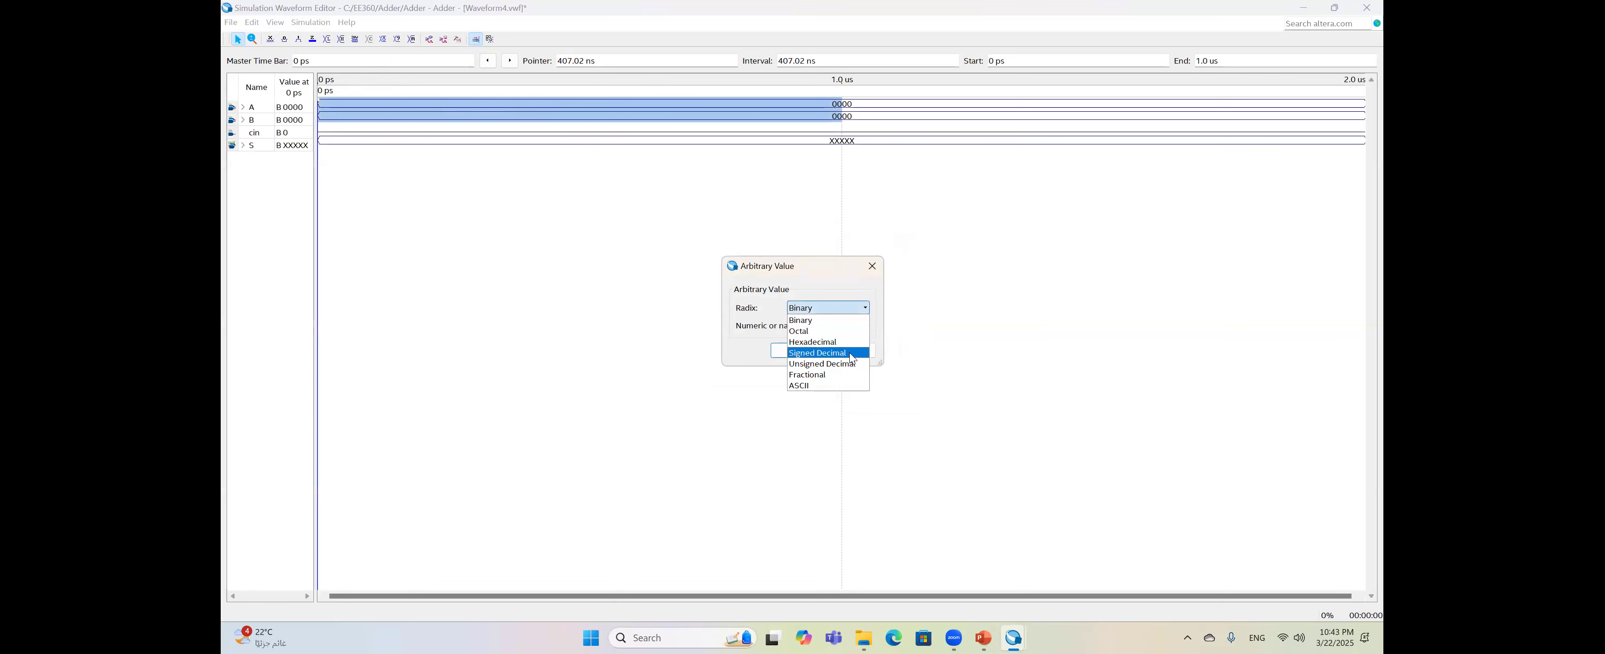
left_click(879, 340)
left_click_drag(837, 326, 853, 326)
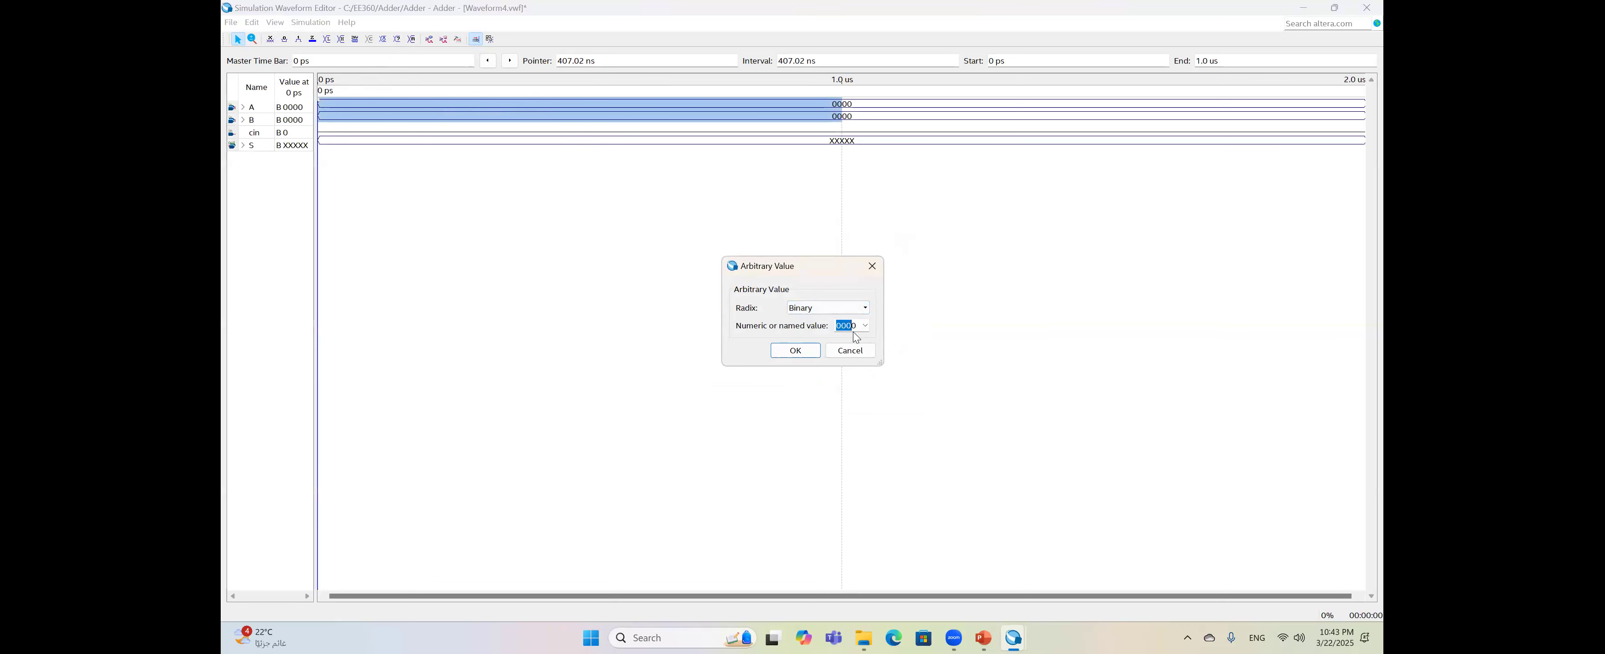
key("Right")
left_click(782, 349)
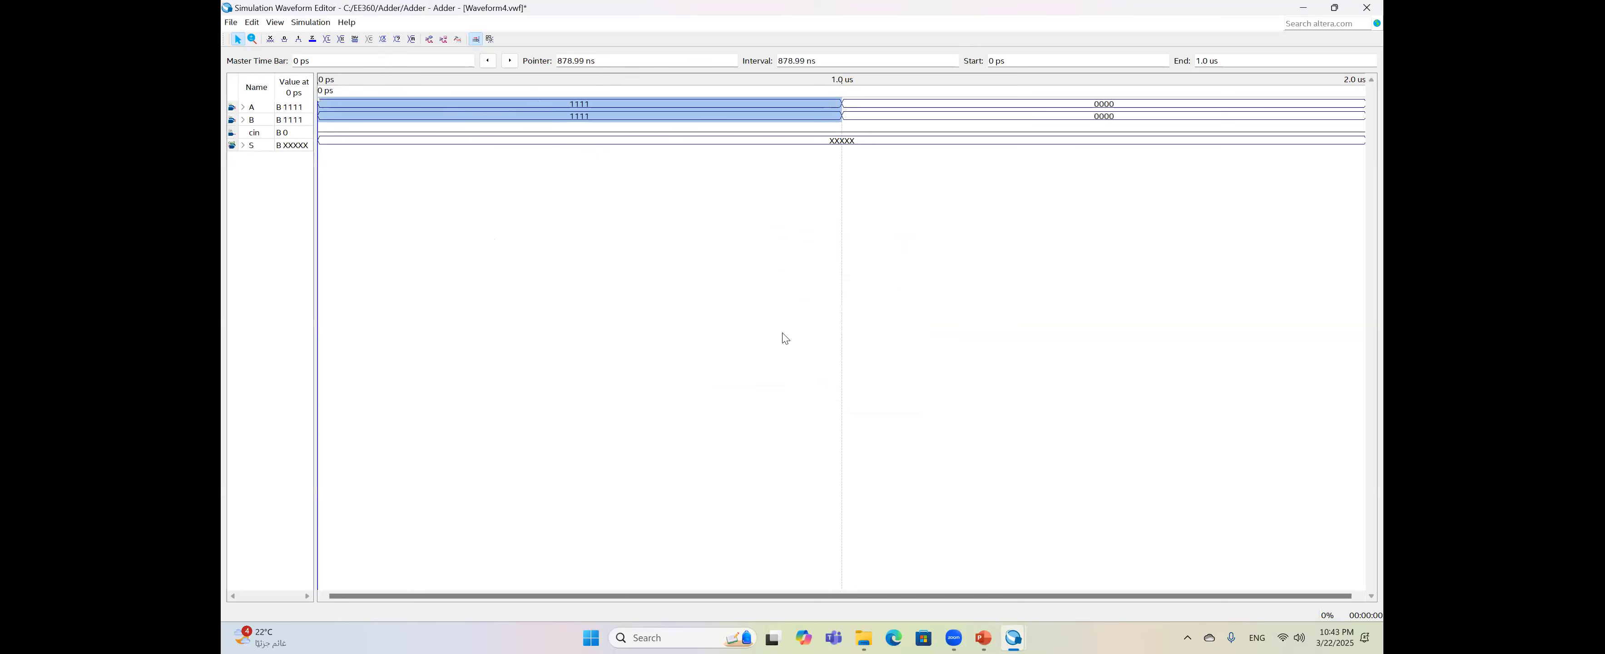
- Set A's 1.0–2.0 us segment to unsigned decimal 5
left_click(307, 121)
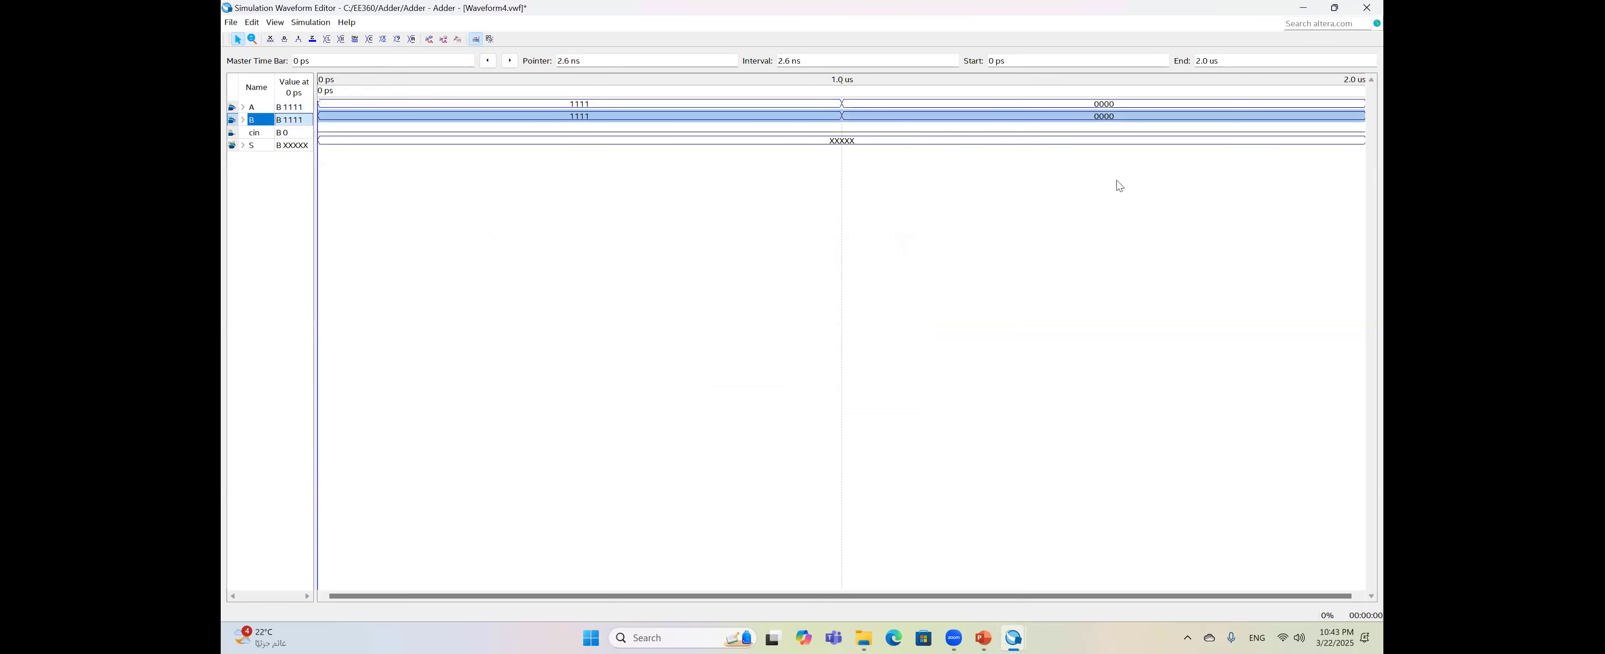
left_click_drag(1036, 104, 1120, 111)
left_click(1109, 106)
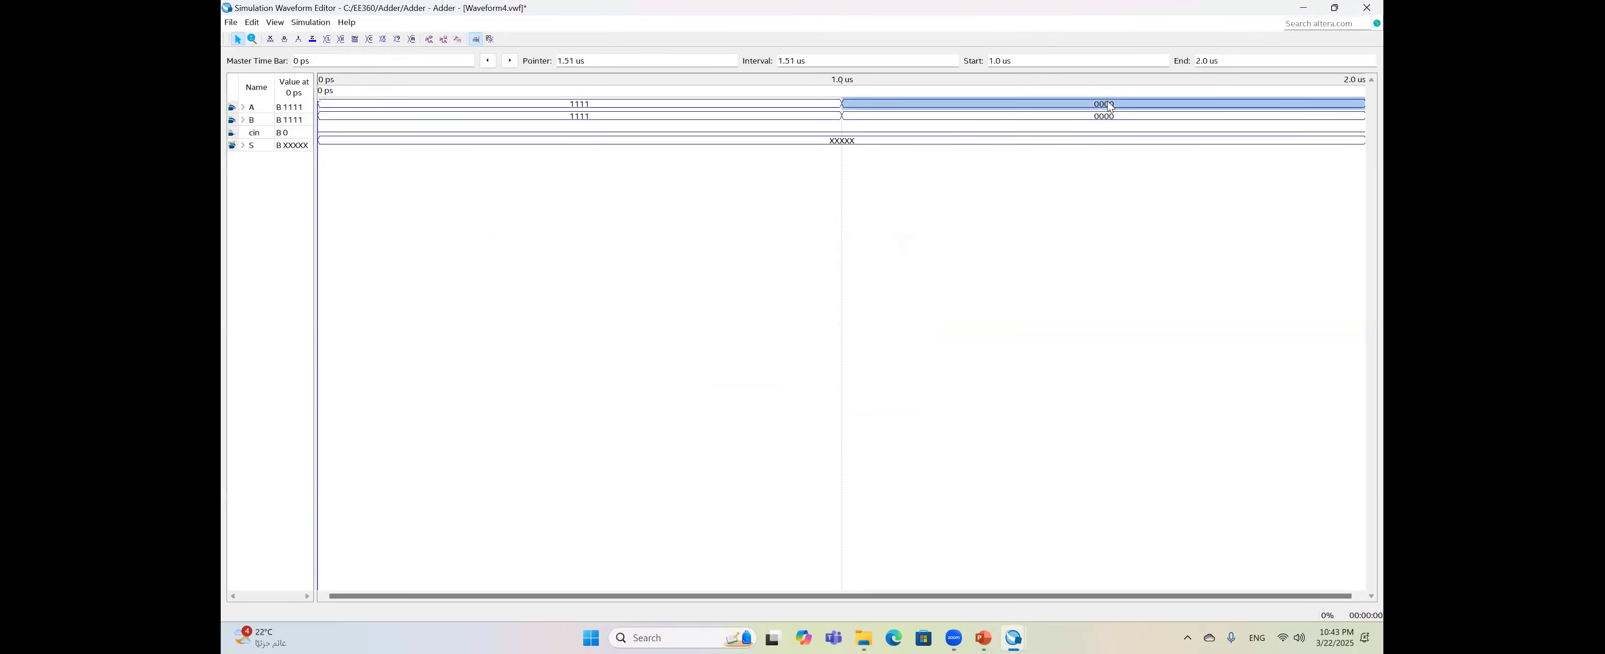
key("ctrl+alt+b")
left_click(849, 309)
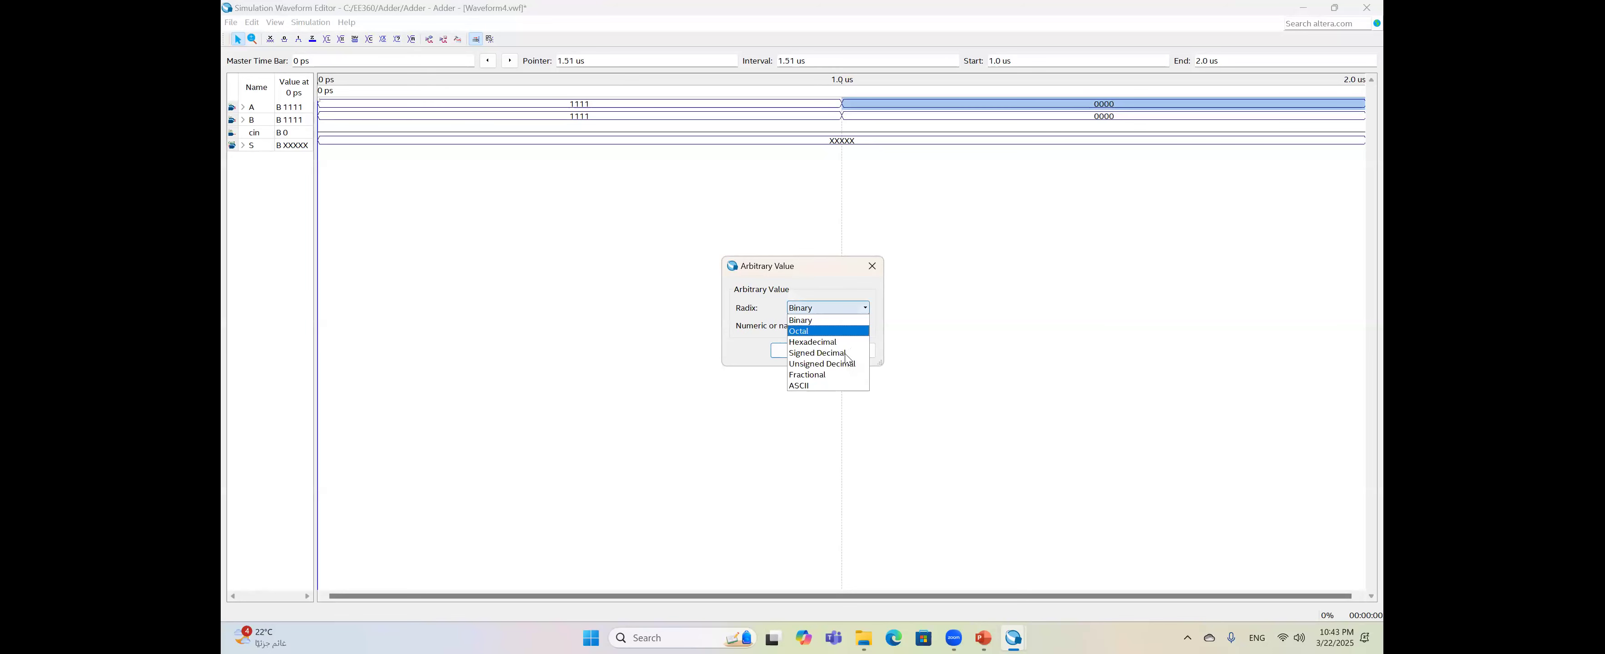
left_click(849, 366)
type("5")
left_click(795, 350)
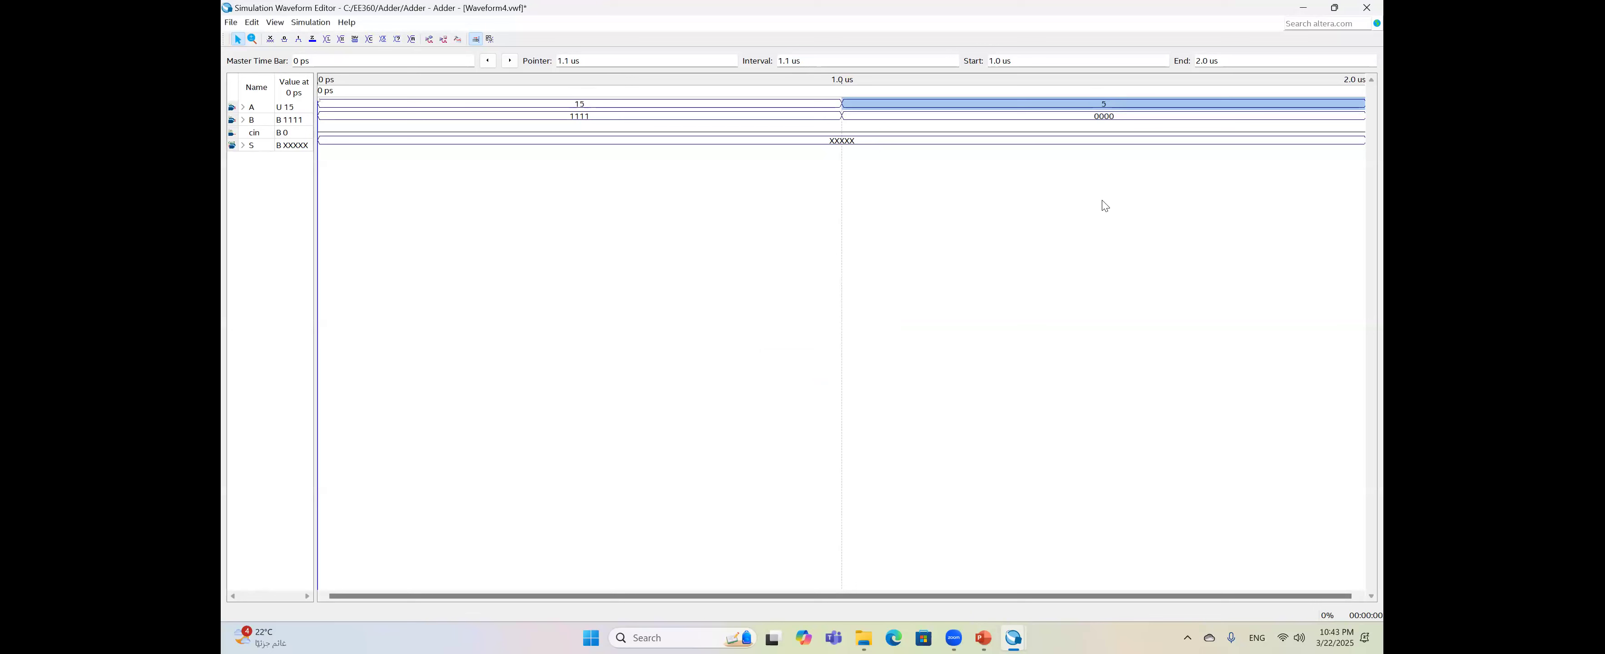
- Set B's 1.0–2.0 us segment to unsigned decimal 12
left_click(1098, 119)
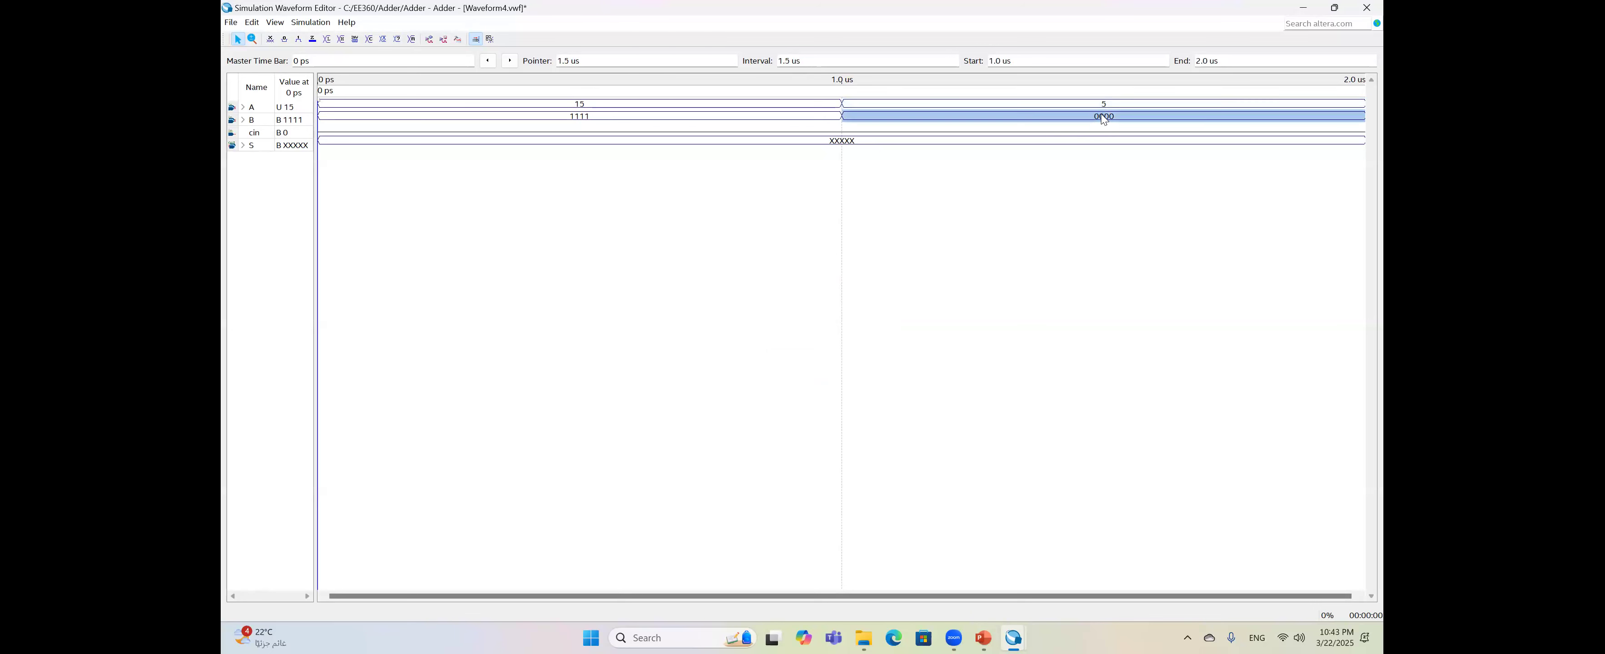
key("ctrl+alt+b")
left_click(849, 311)
left_click(851, 365)
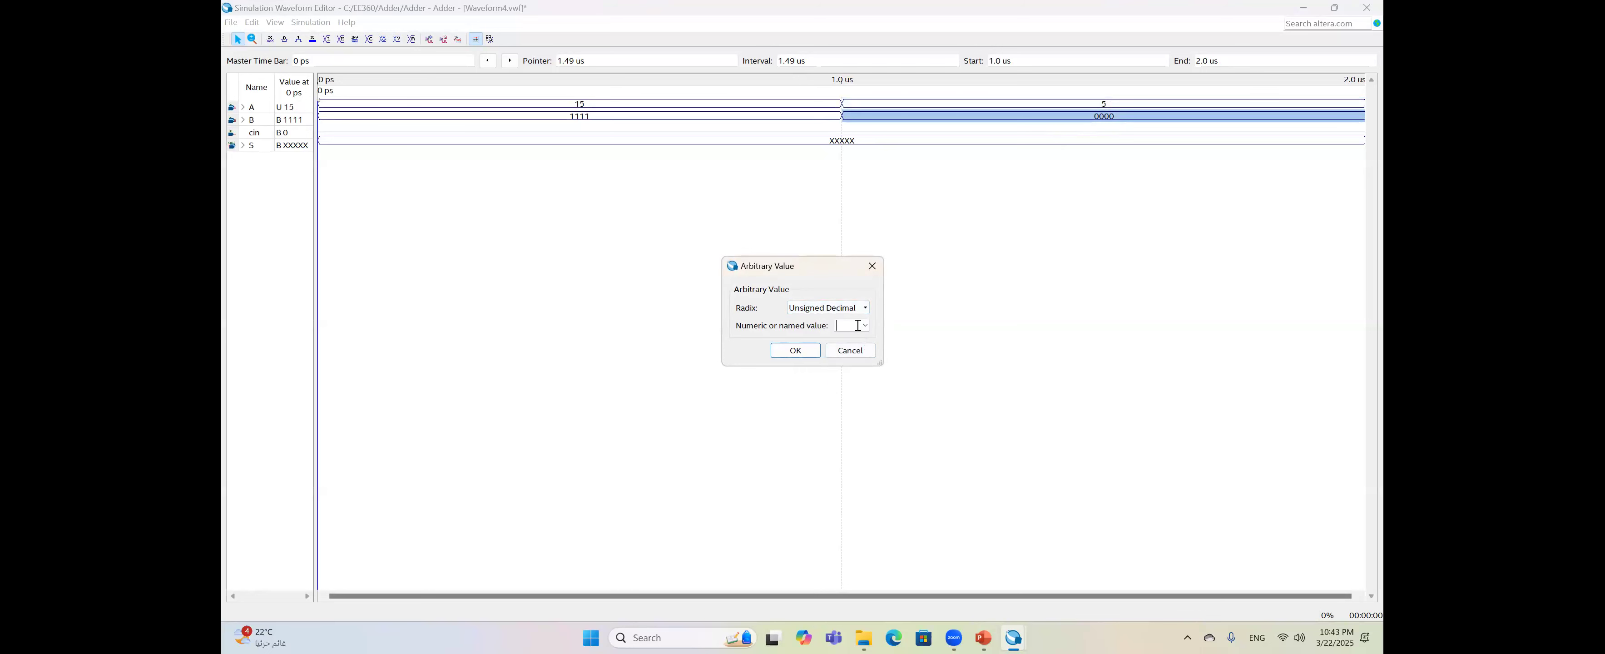
left_click(857, 326)
type("12")
left_click(803, 354)
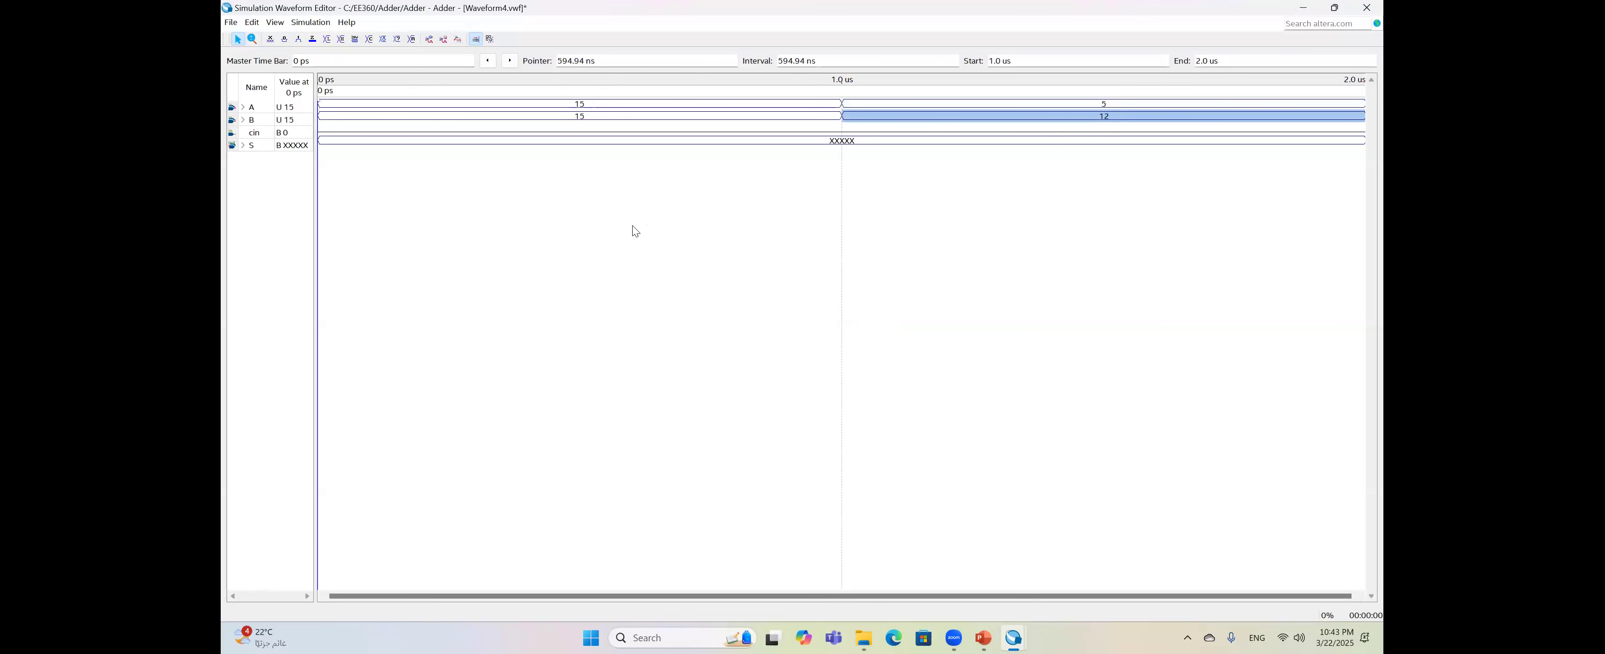
left_click(304, 147)
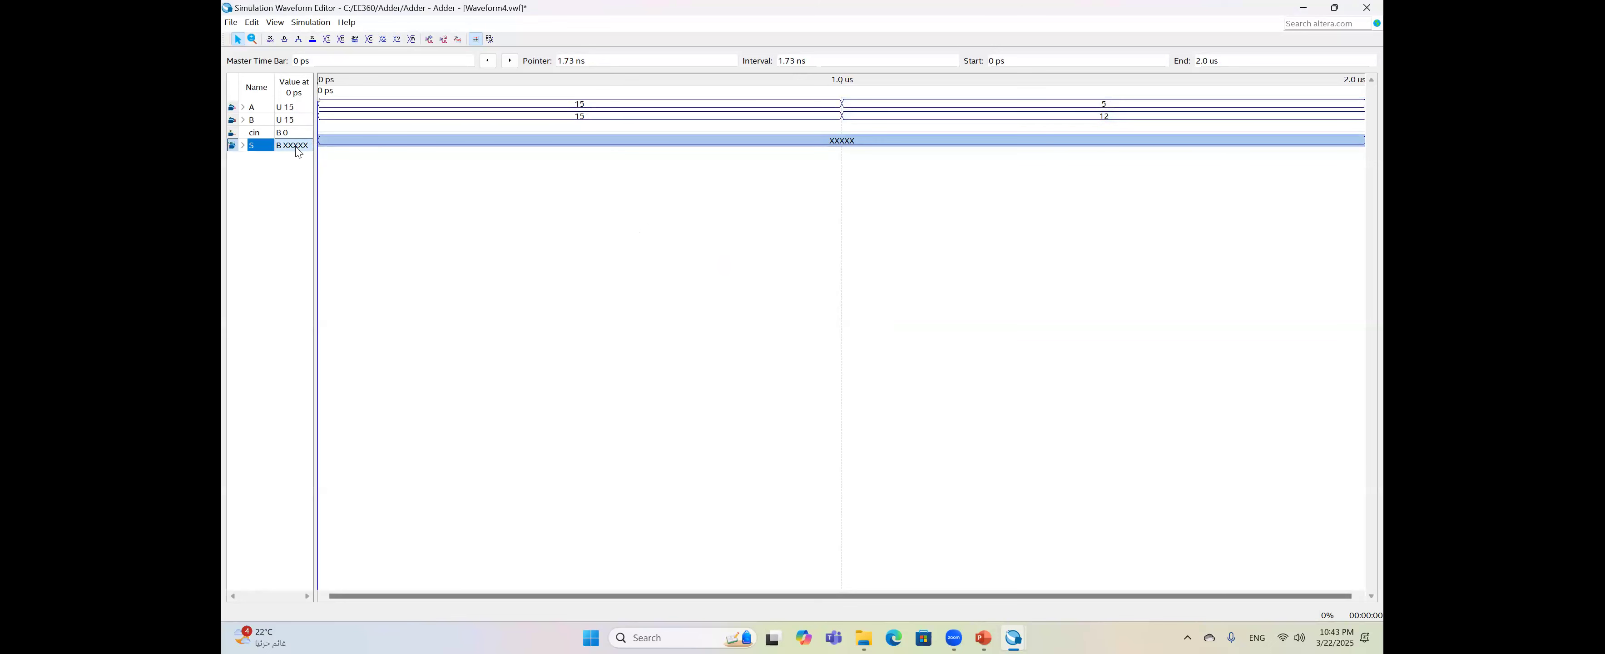
- Change the S signal's radix to Unsigned Decimal
right_click(298, 151)
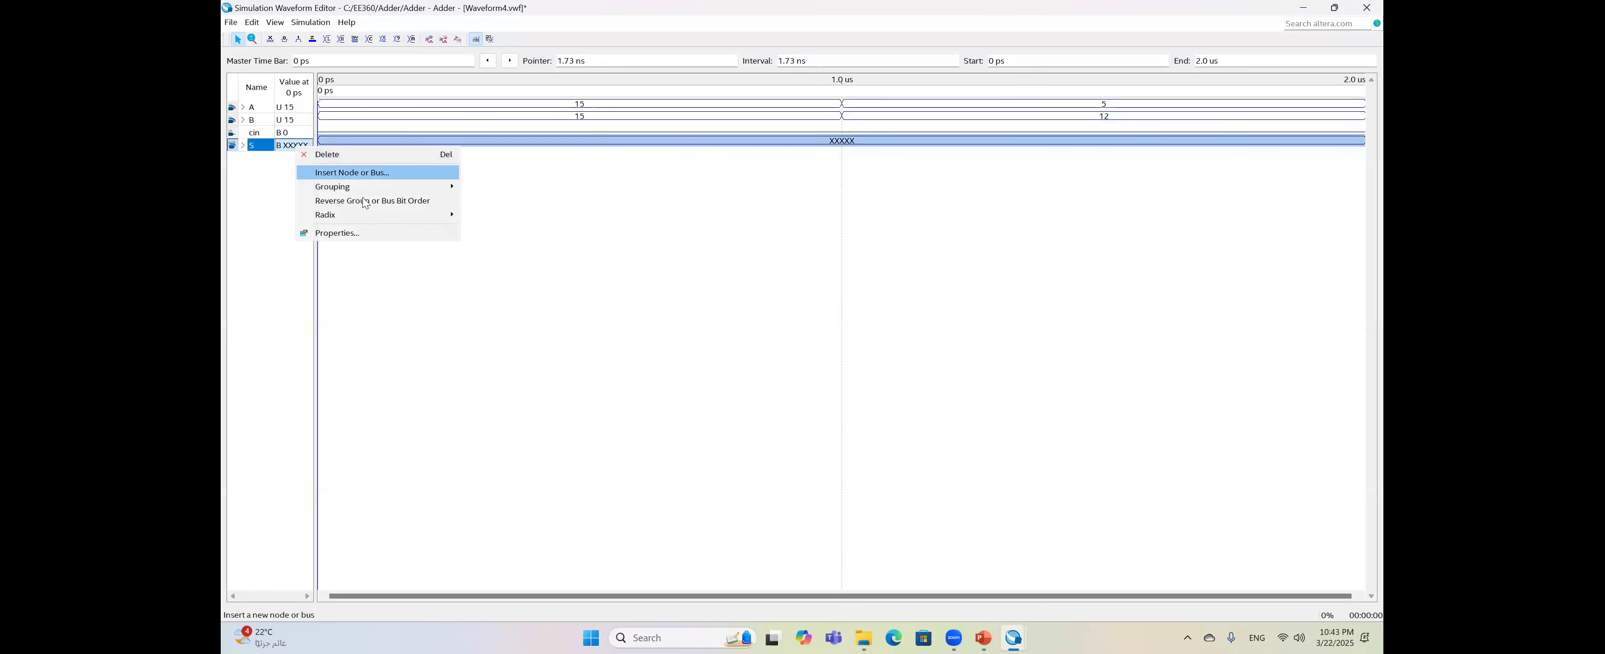
mouse_move(382, 214)
left_click(516, 272)
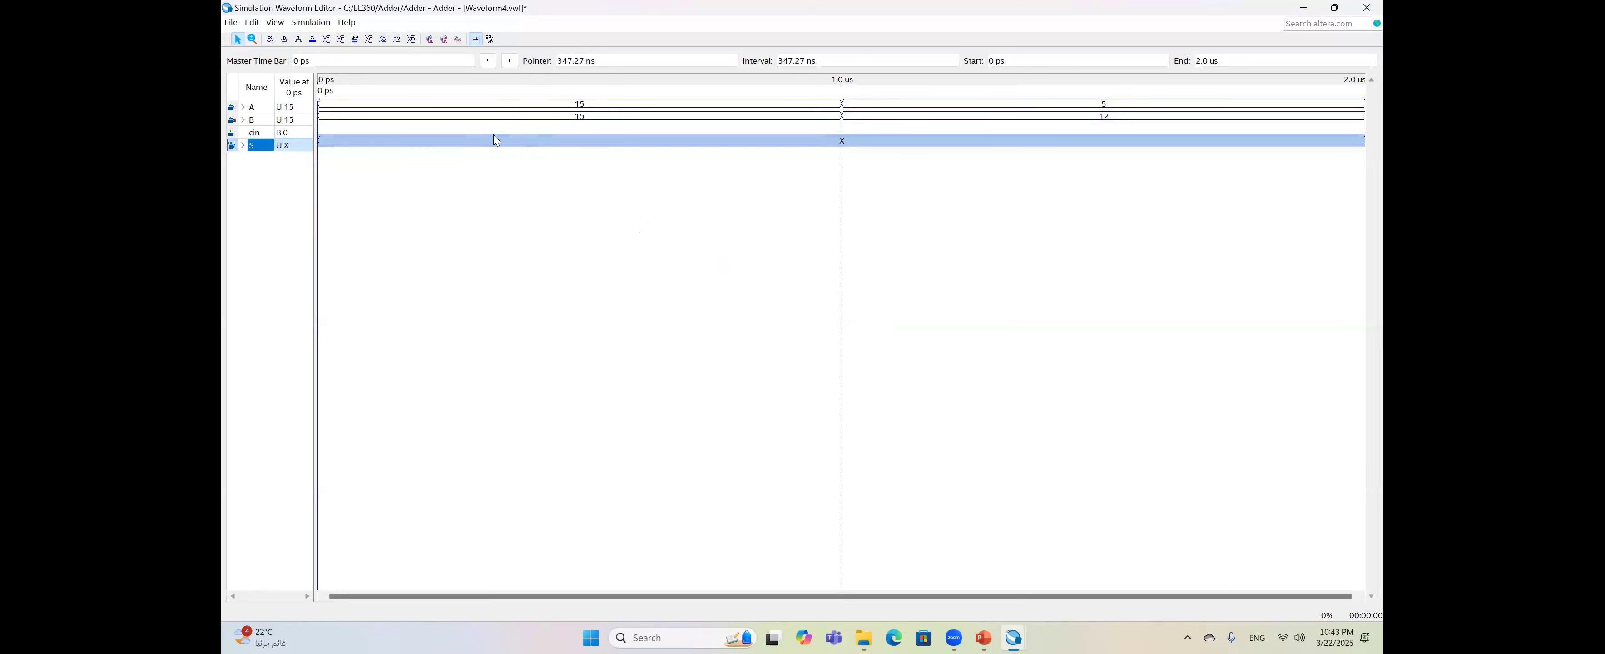
- Force cin high from 0 to 1.0 us
left_click_drag(509, 127, 581, 127)
key("ctrl+alt+b")
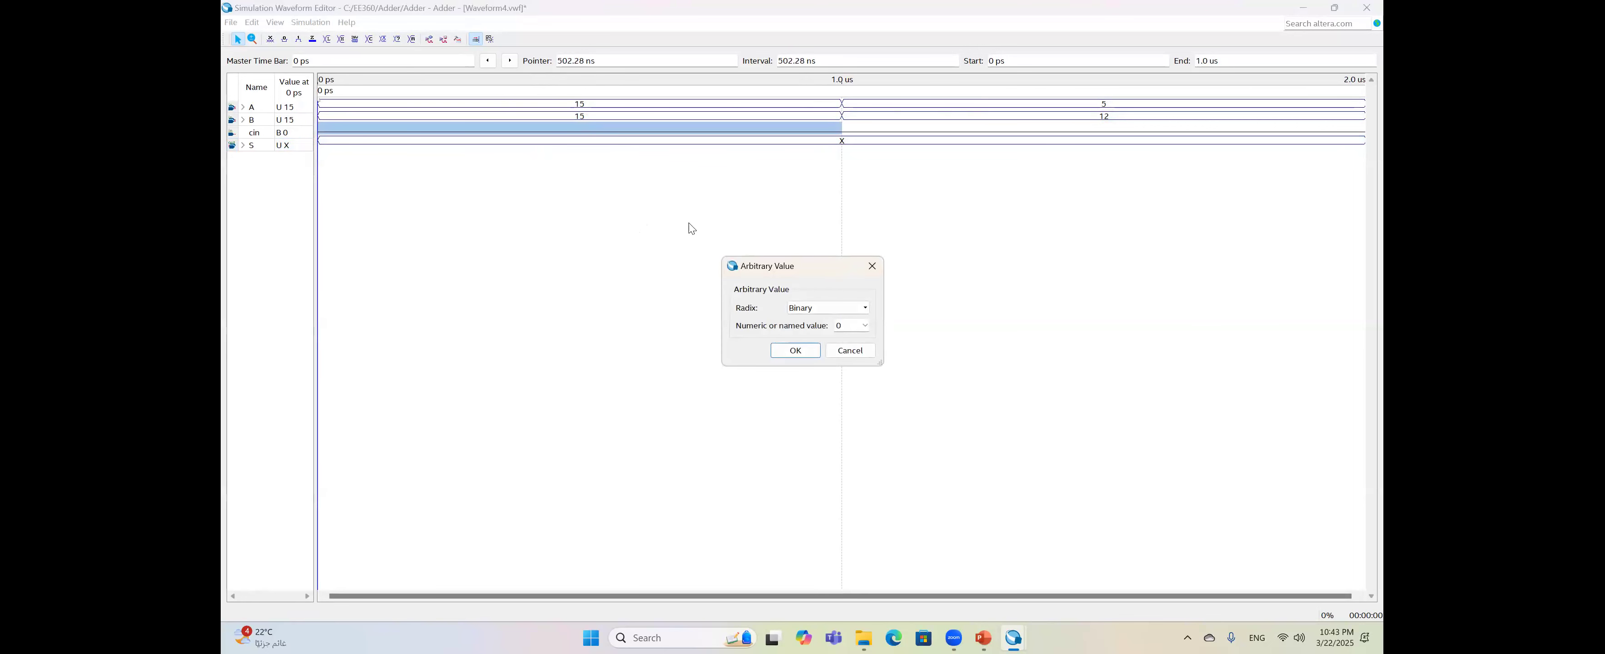
left_click(871, 266)
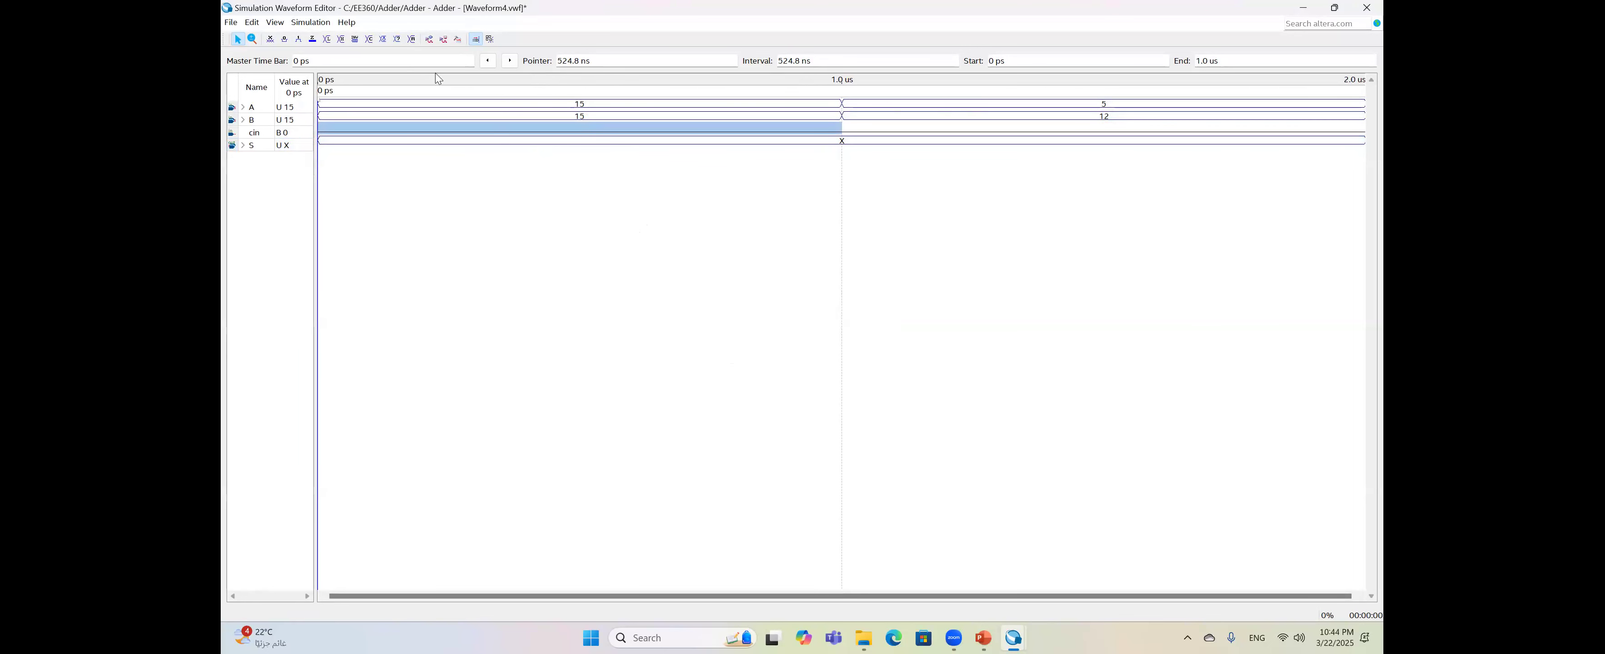
left_click(299, 39)
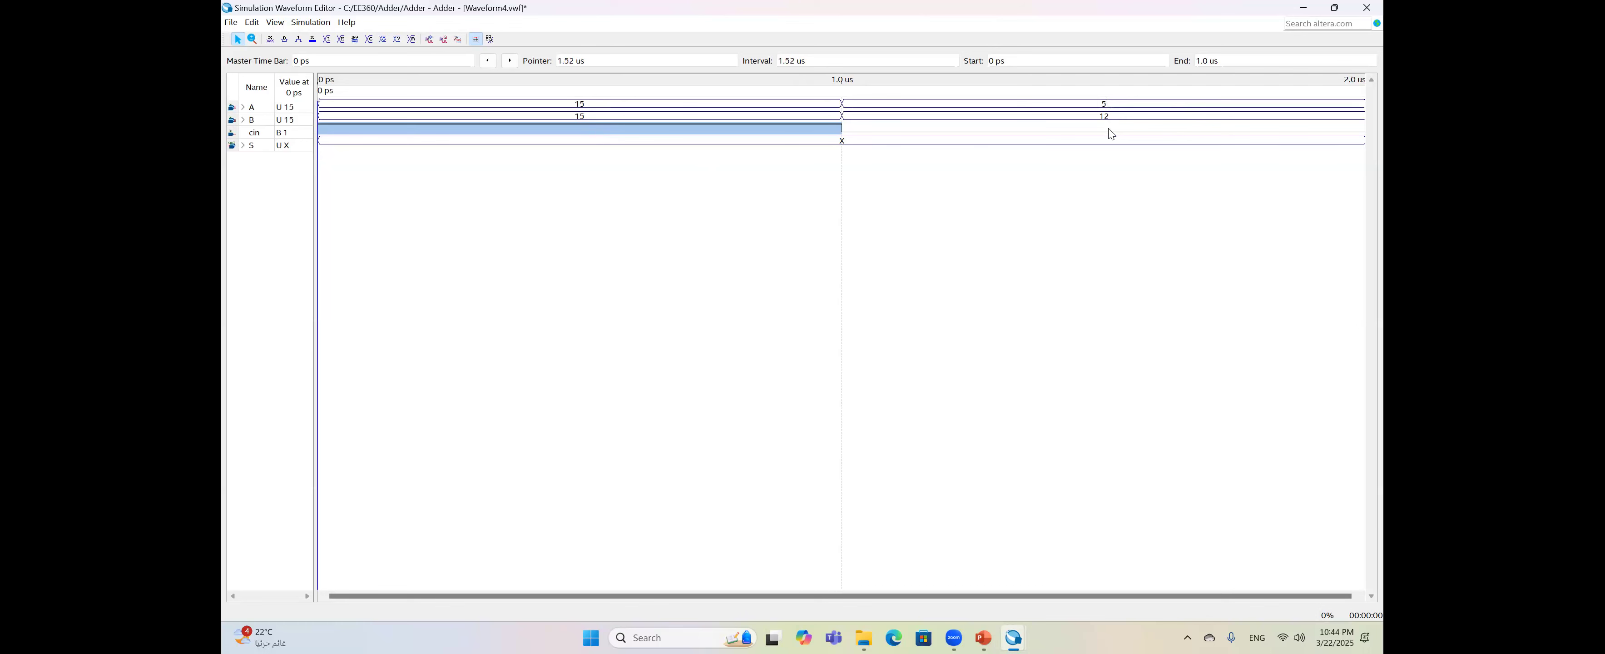
left_click(307, 22)
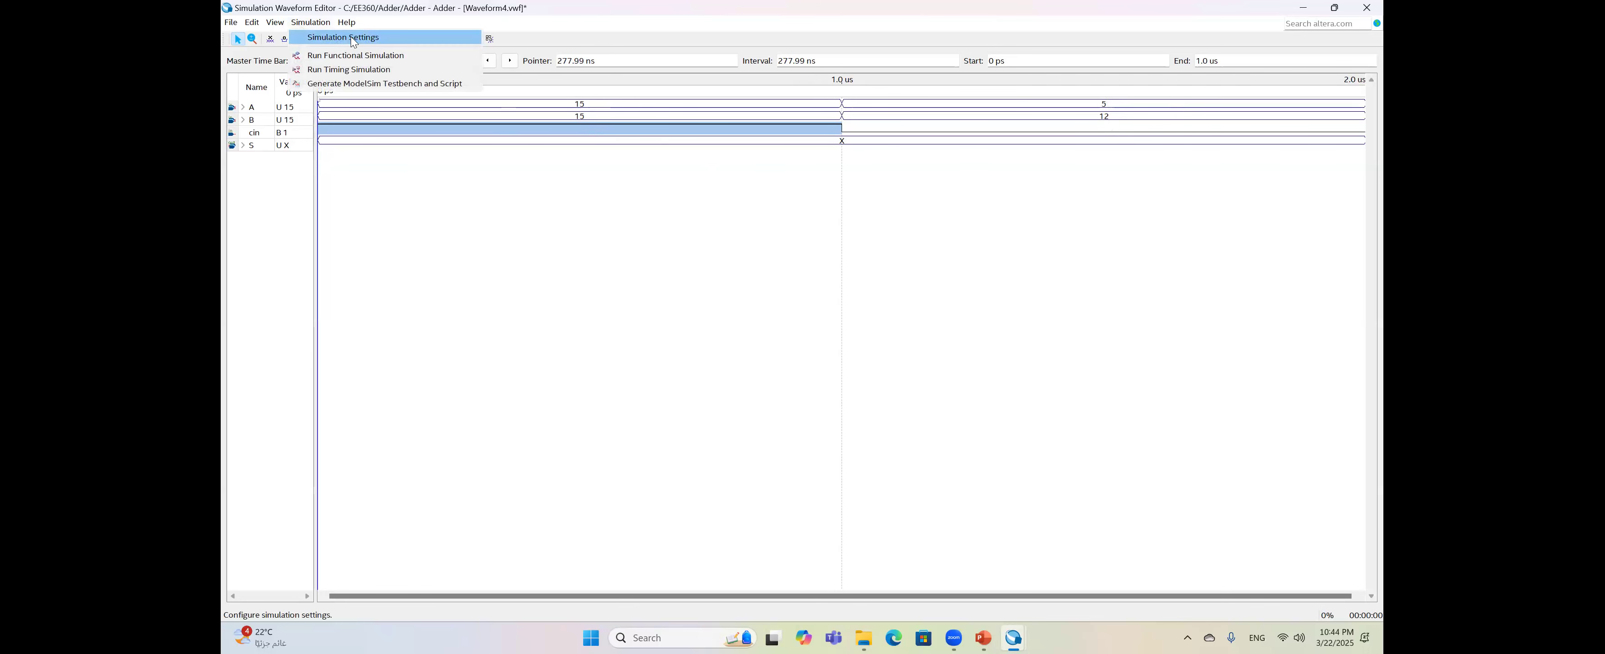
- Delete '-novopt' from the vsim line in Simulation Settings and save
left_click(353, 39)
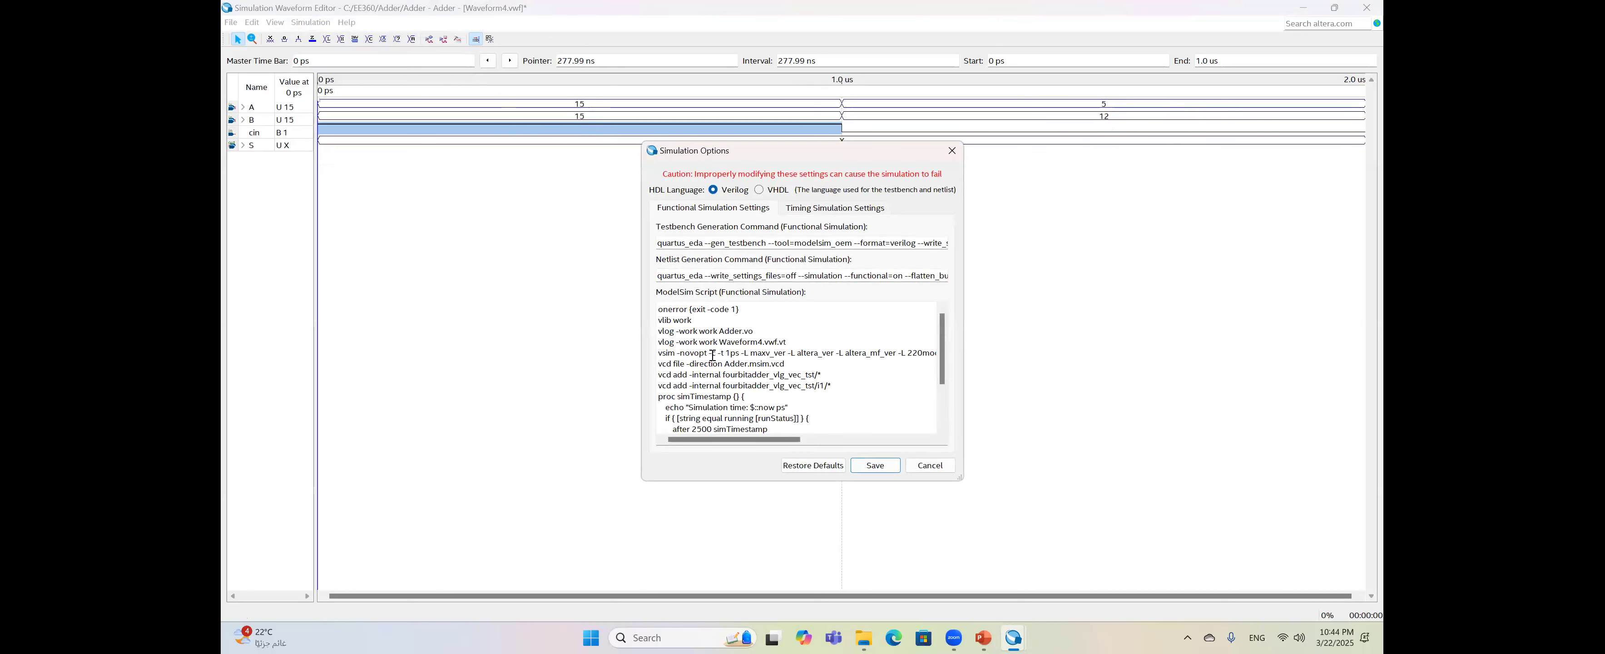
left_click(709, 353)
key("BackSpace")
key("BackSpace")
key("BackSpace")
key("BackSpace")
key("BackSpace")
key("BackSpace")
key("BackSpace")
key("BackSpace")
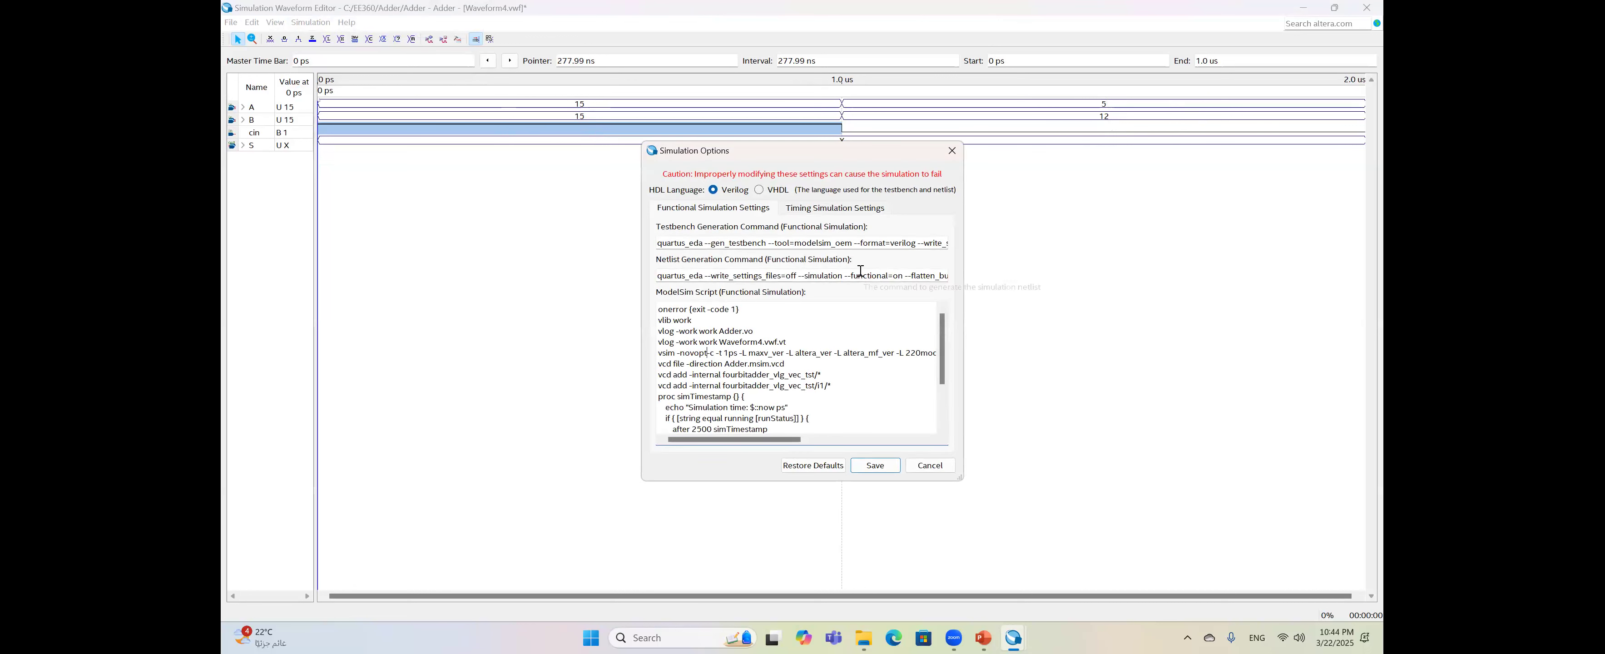
key("BackSpace")
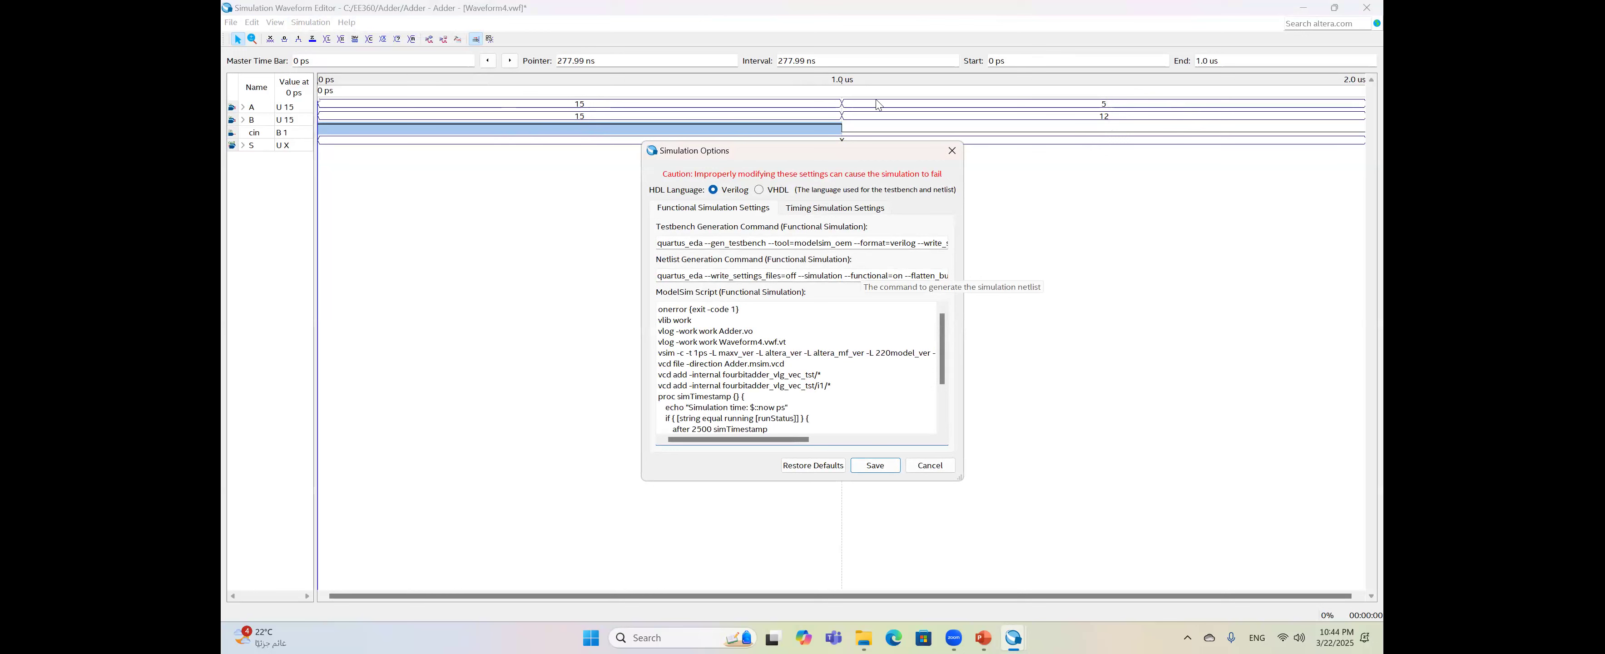
left_click(876, 466)
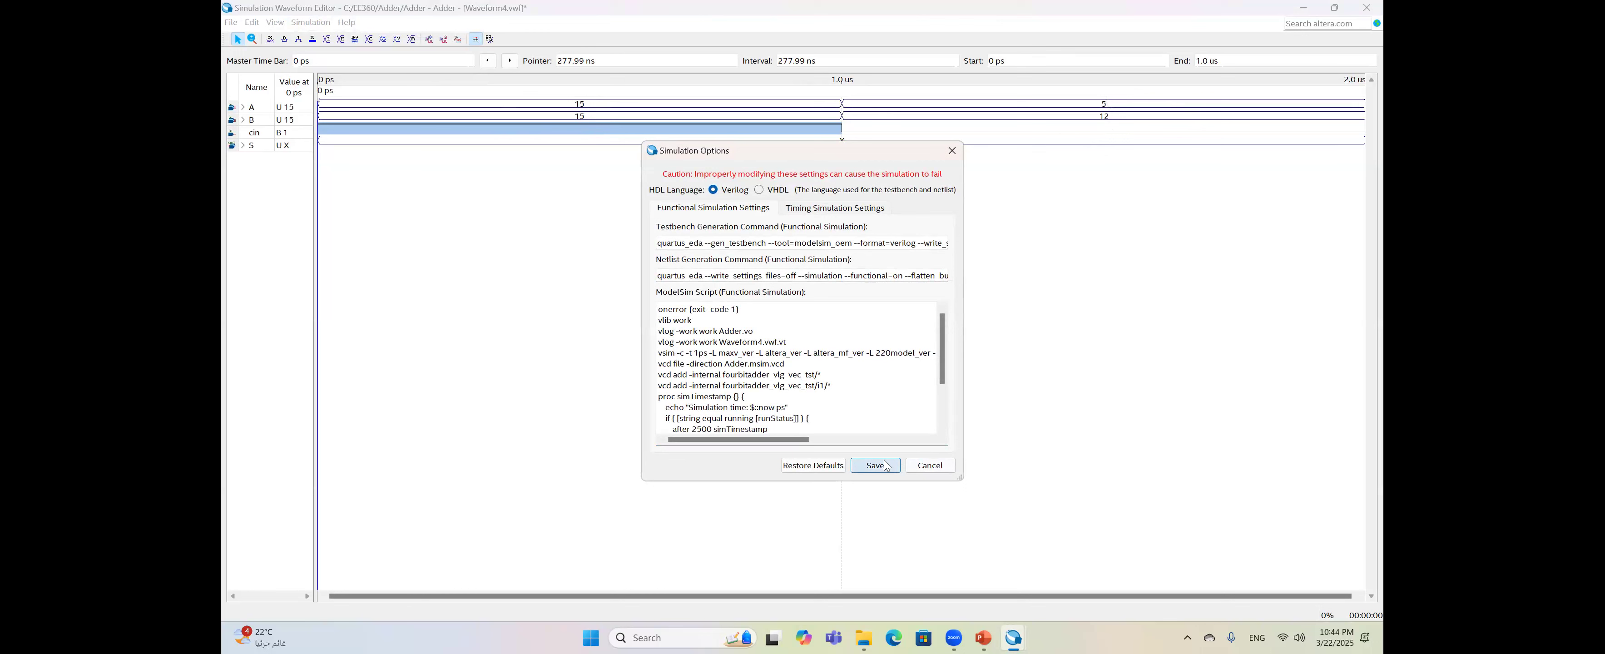
- Run the functional simulation, saving the waveform as Waveform4, then close both waveform windows
left_click(428, 39)
left_click(773, 331)
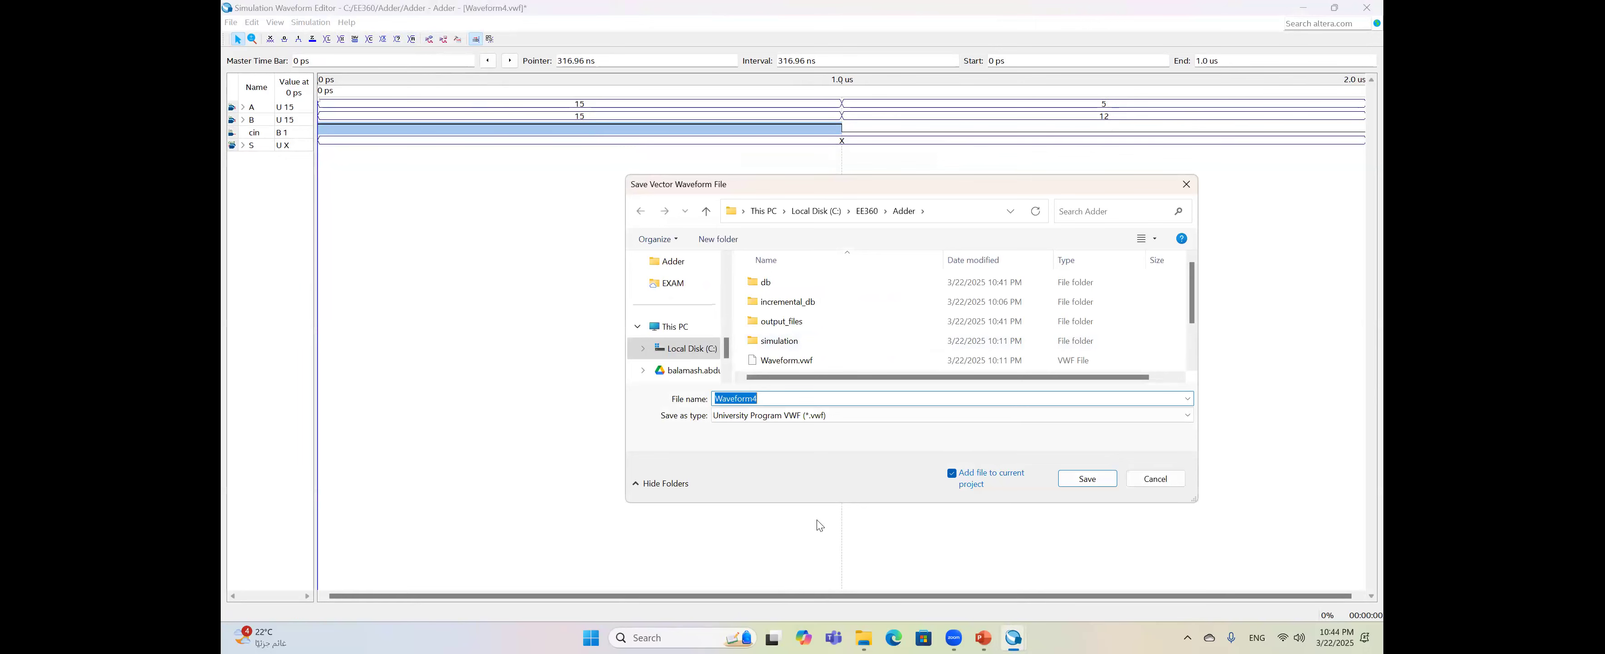
left_click(1089, 479)
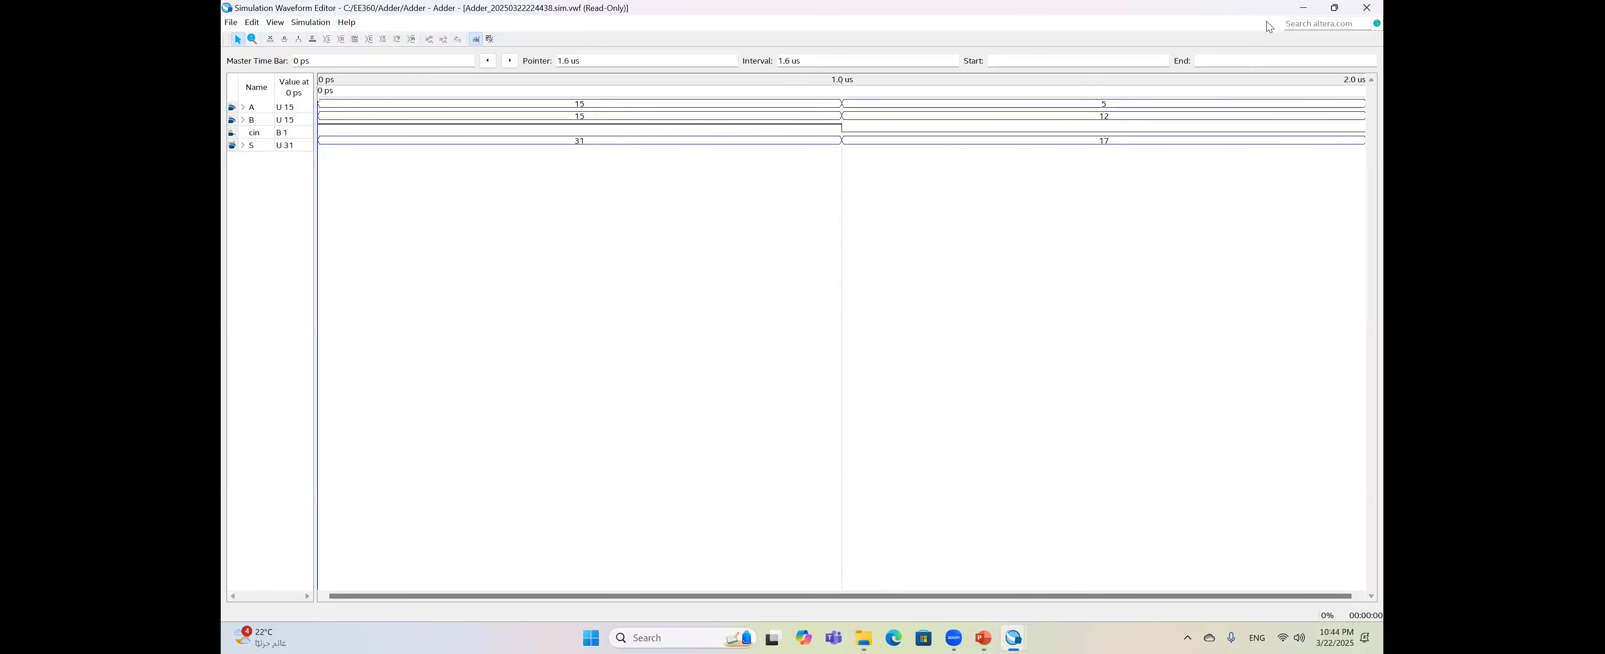
left_click(1364, 10)
left_click(1365, 10)
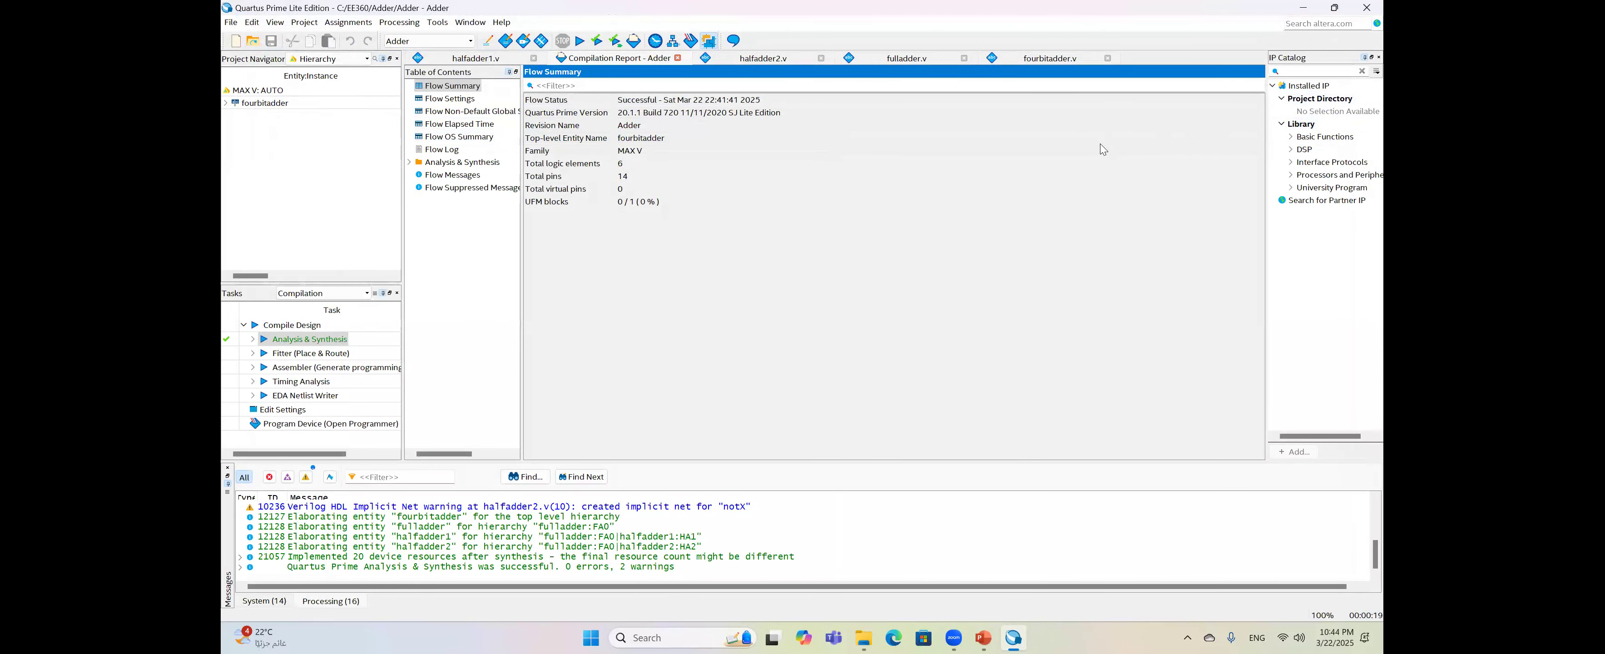
- Start the PowerPoint slide show on slide 4 and step back to slide 3, Full Adder
left_click(982, 638)
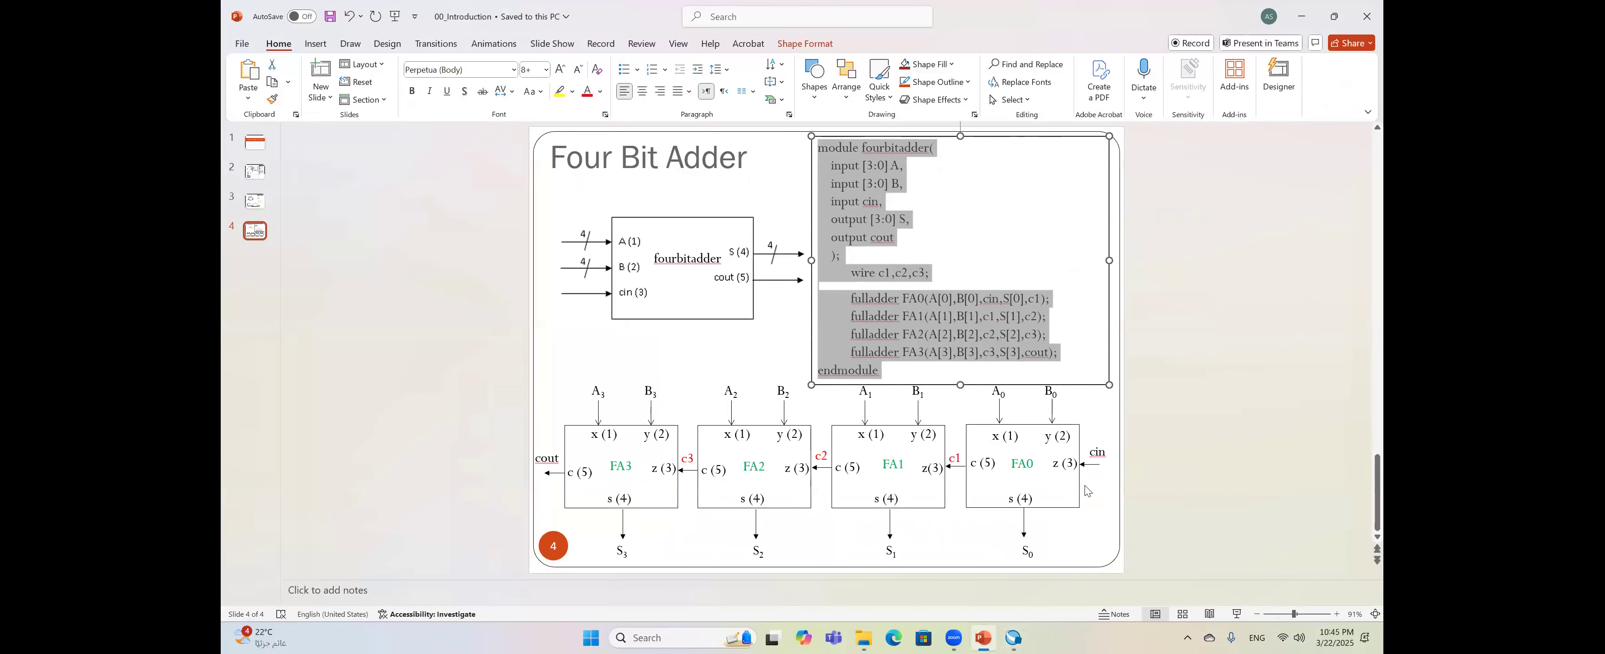
left_click(1089, 491)
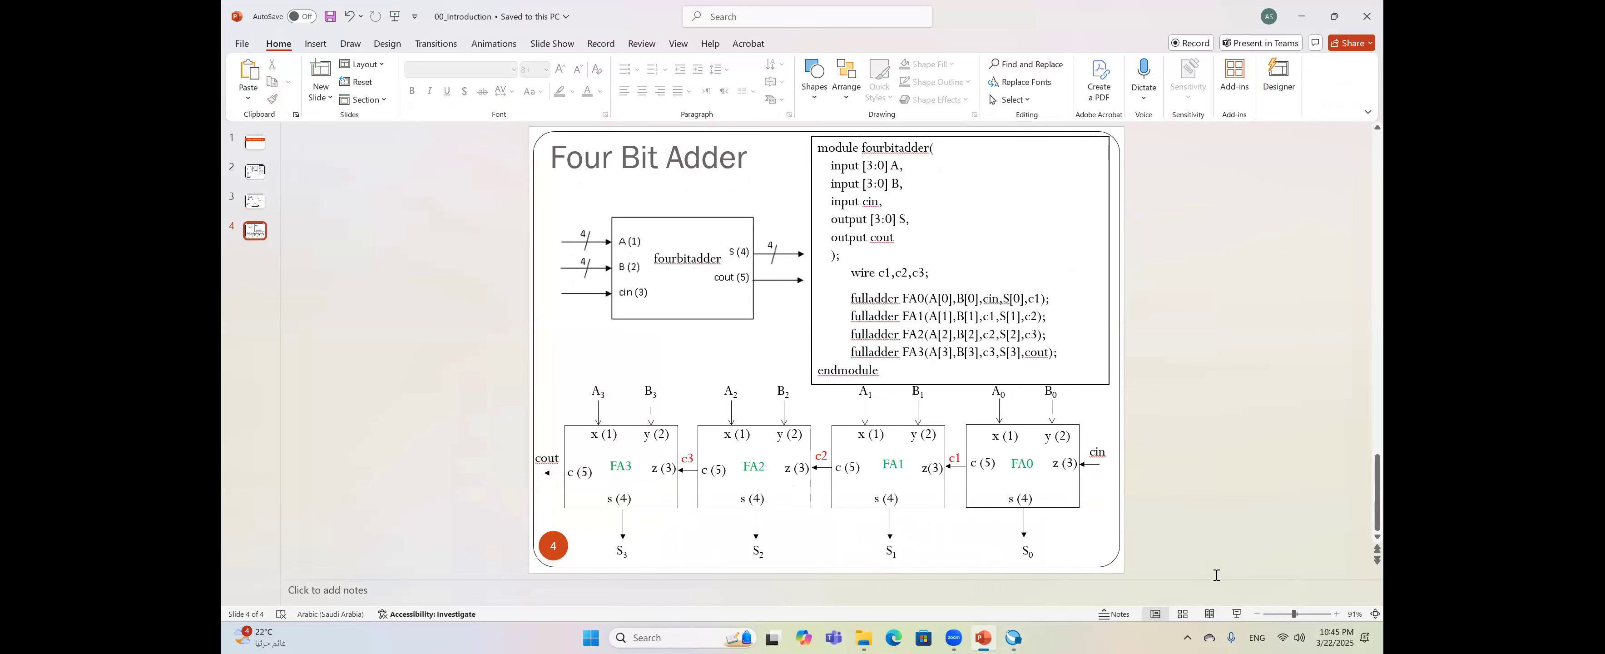
left_click(1237, 614)
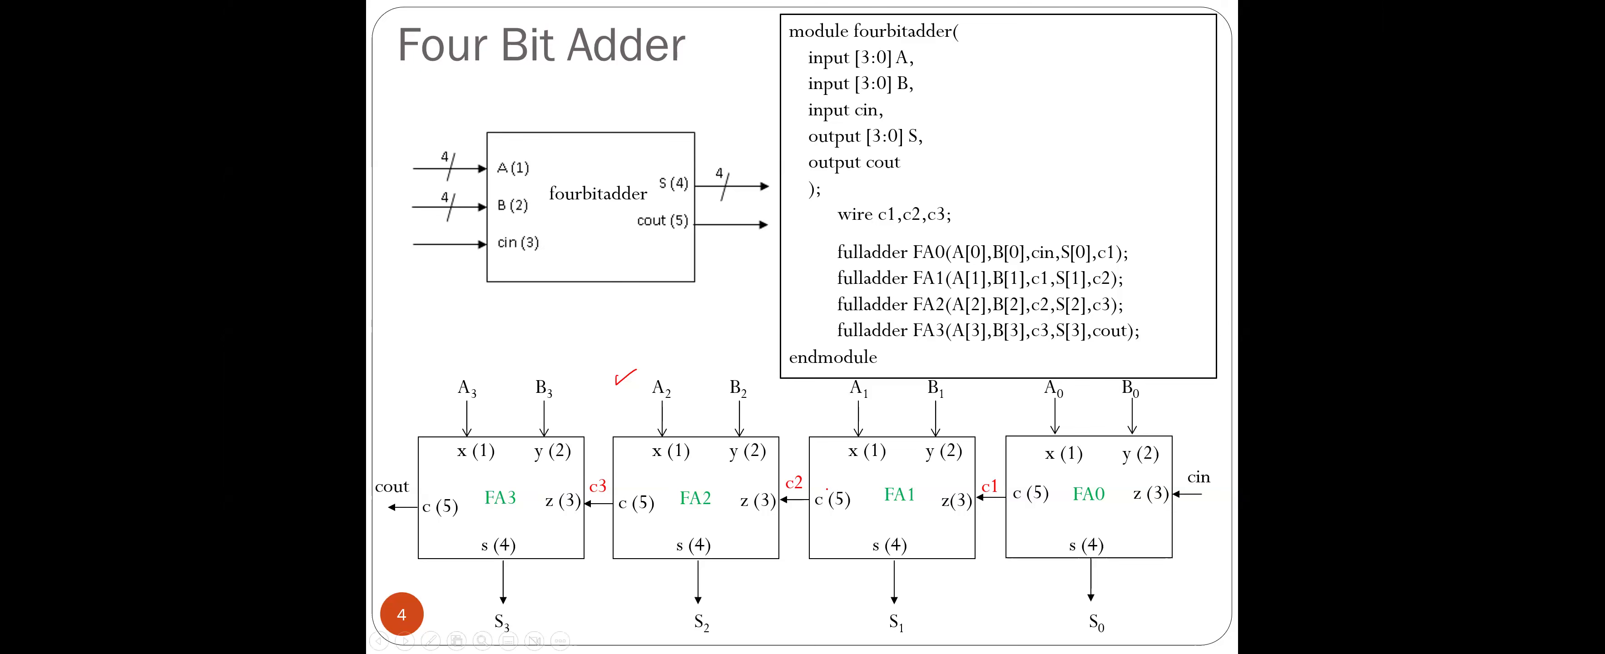
key("Left")
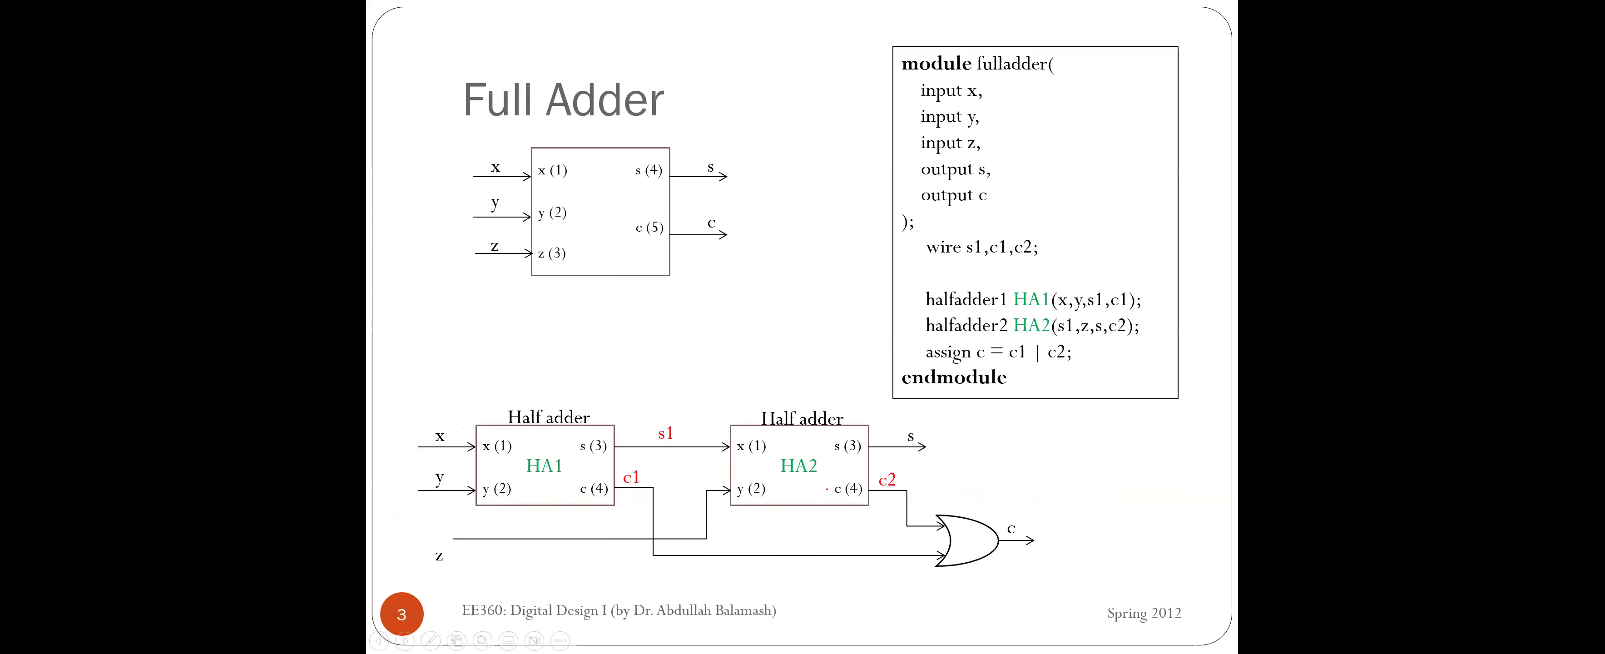